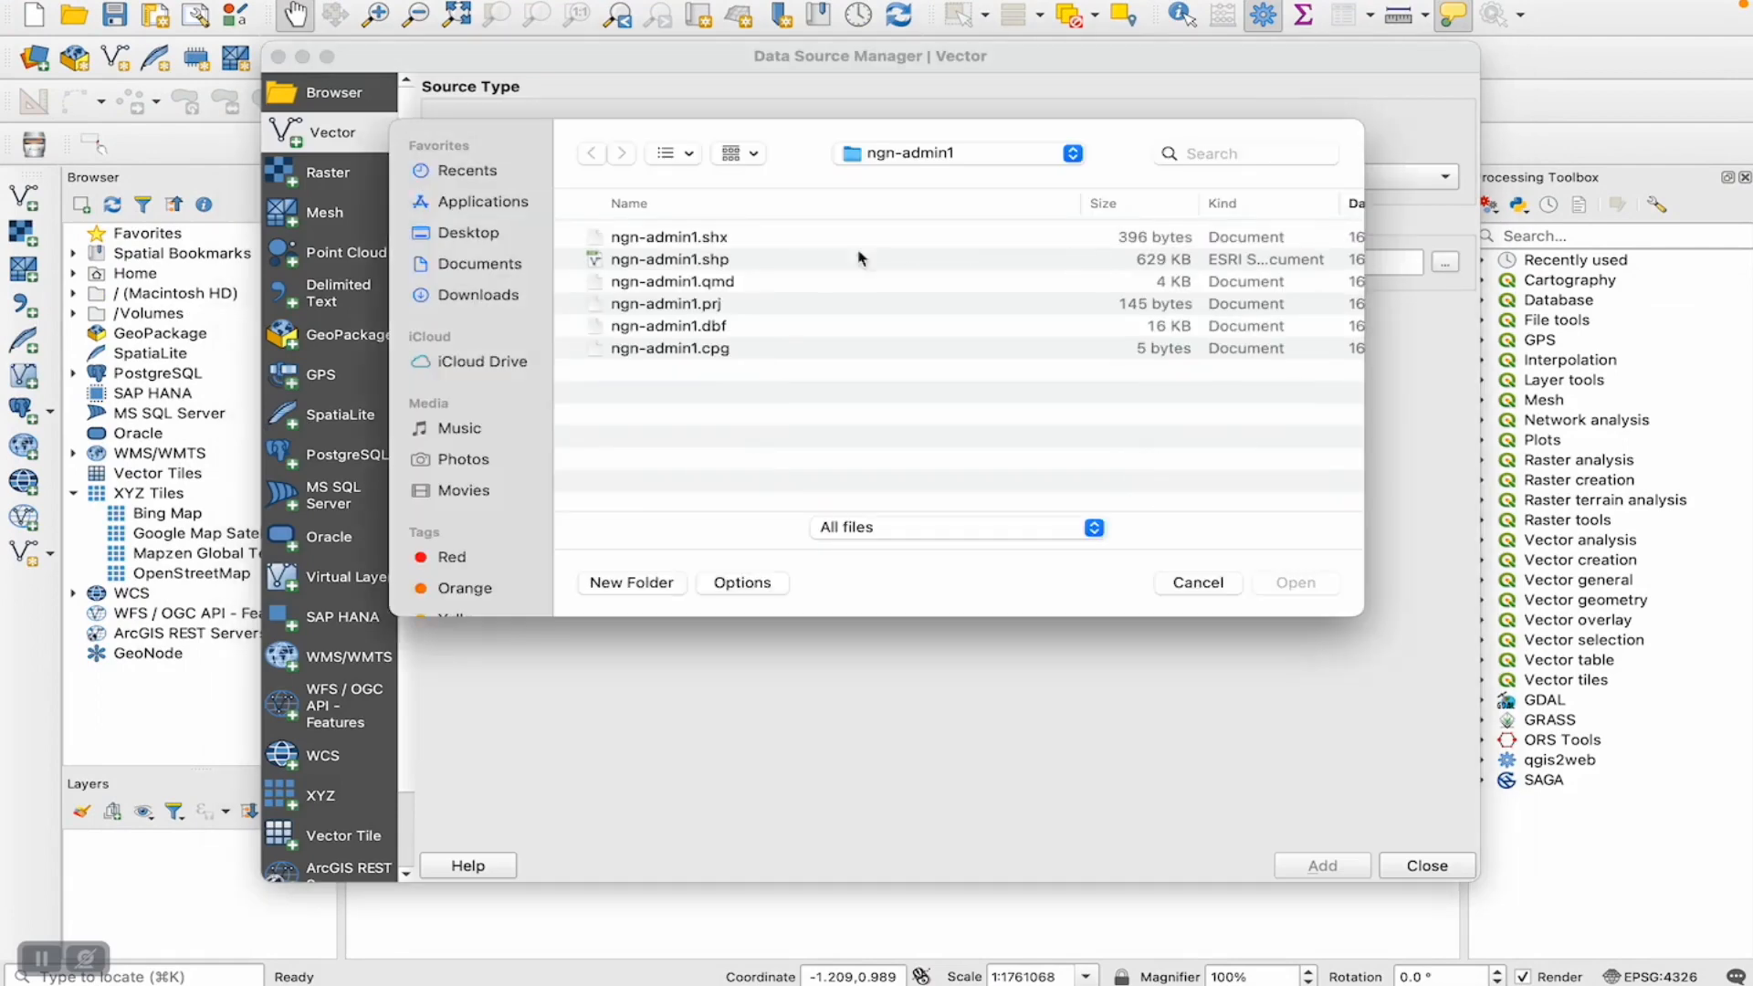
- Add Village.shp from the Akwa Ibom_Vil folder in GIS/vector data to the map as a vector layer
click(950, 155)
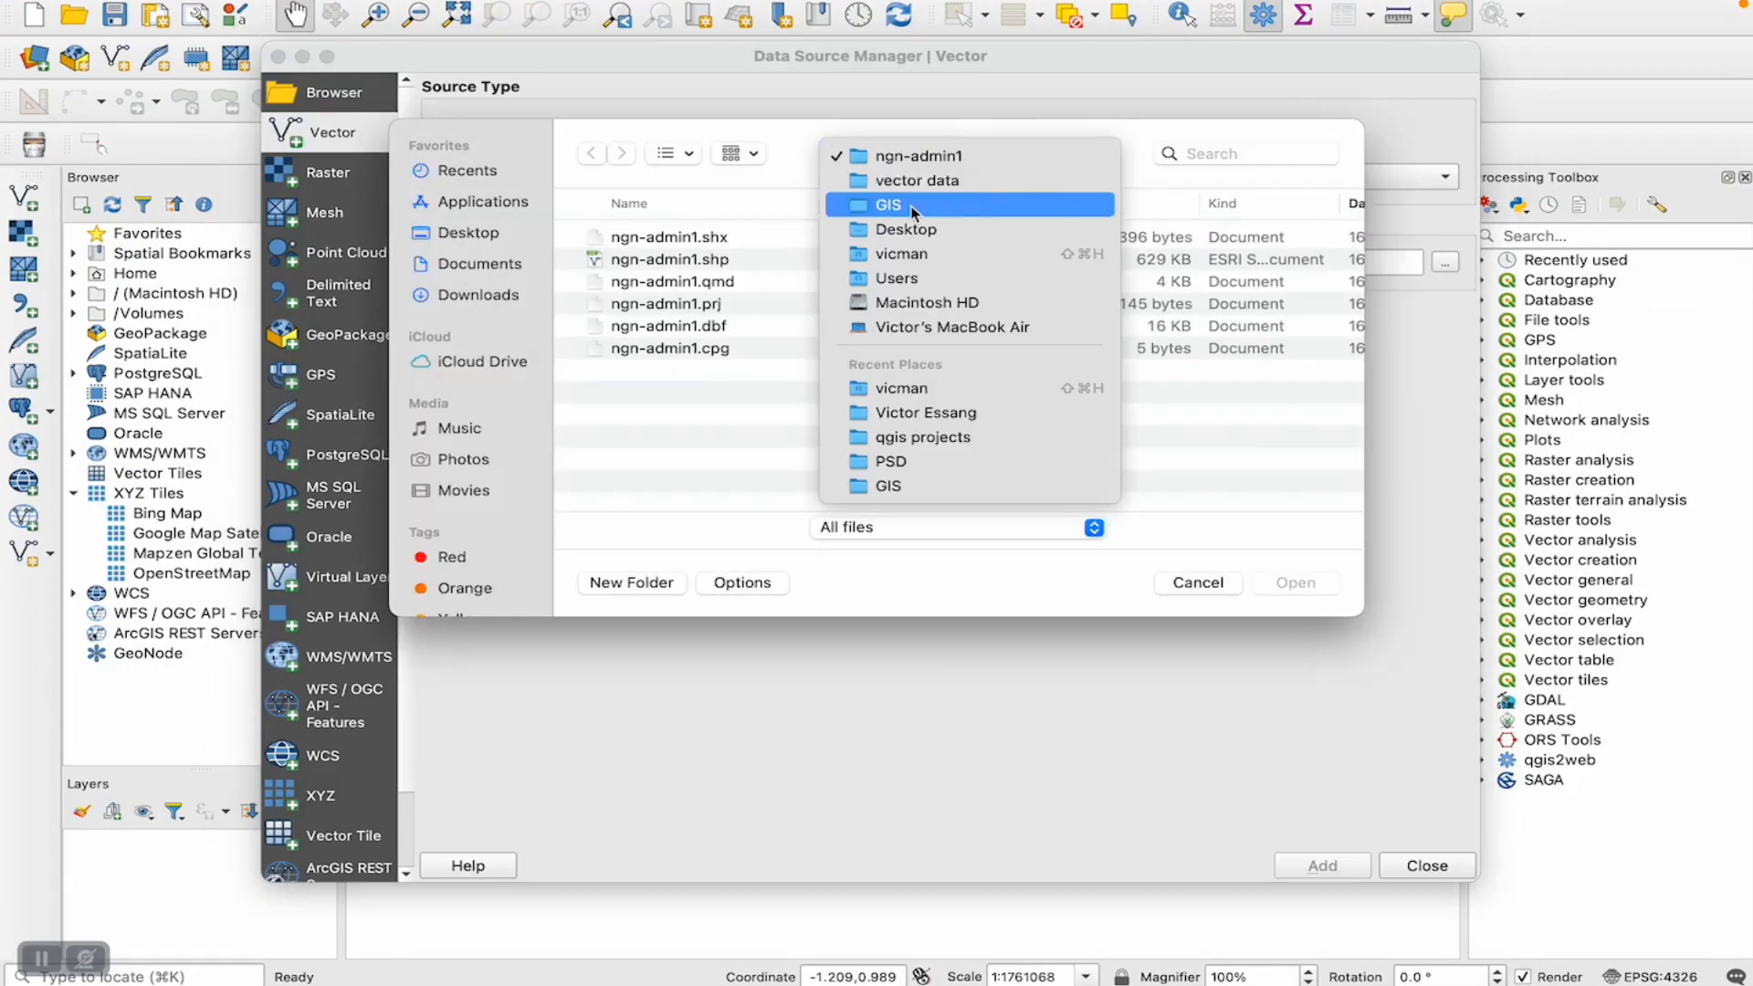
click(905, 207)
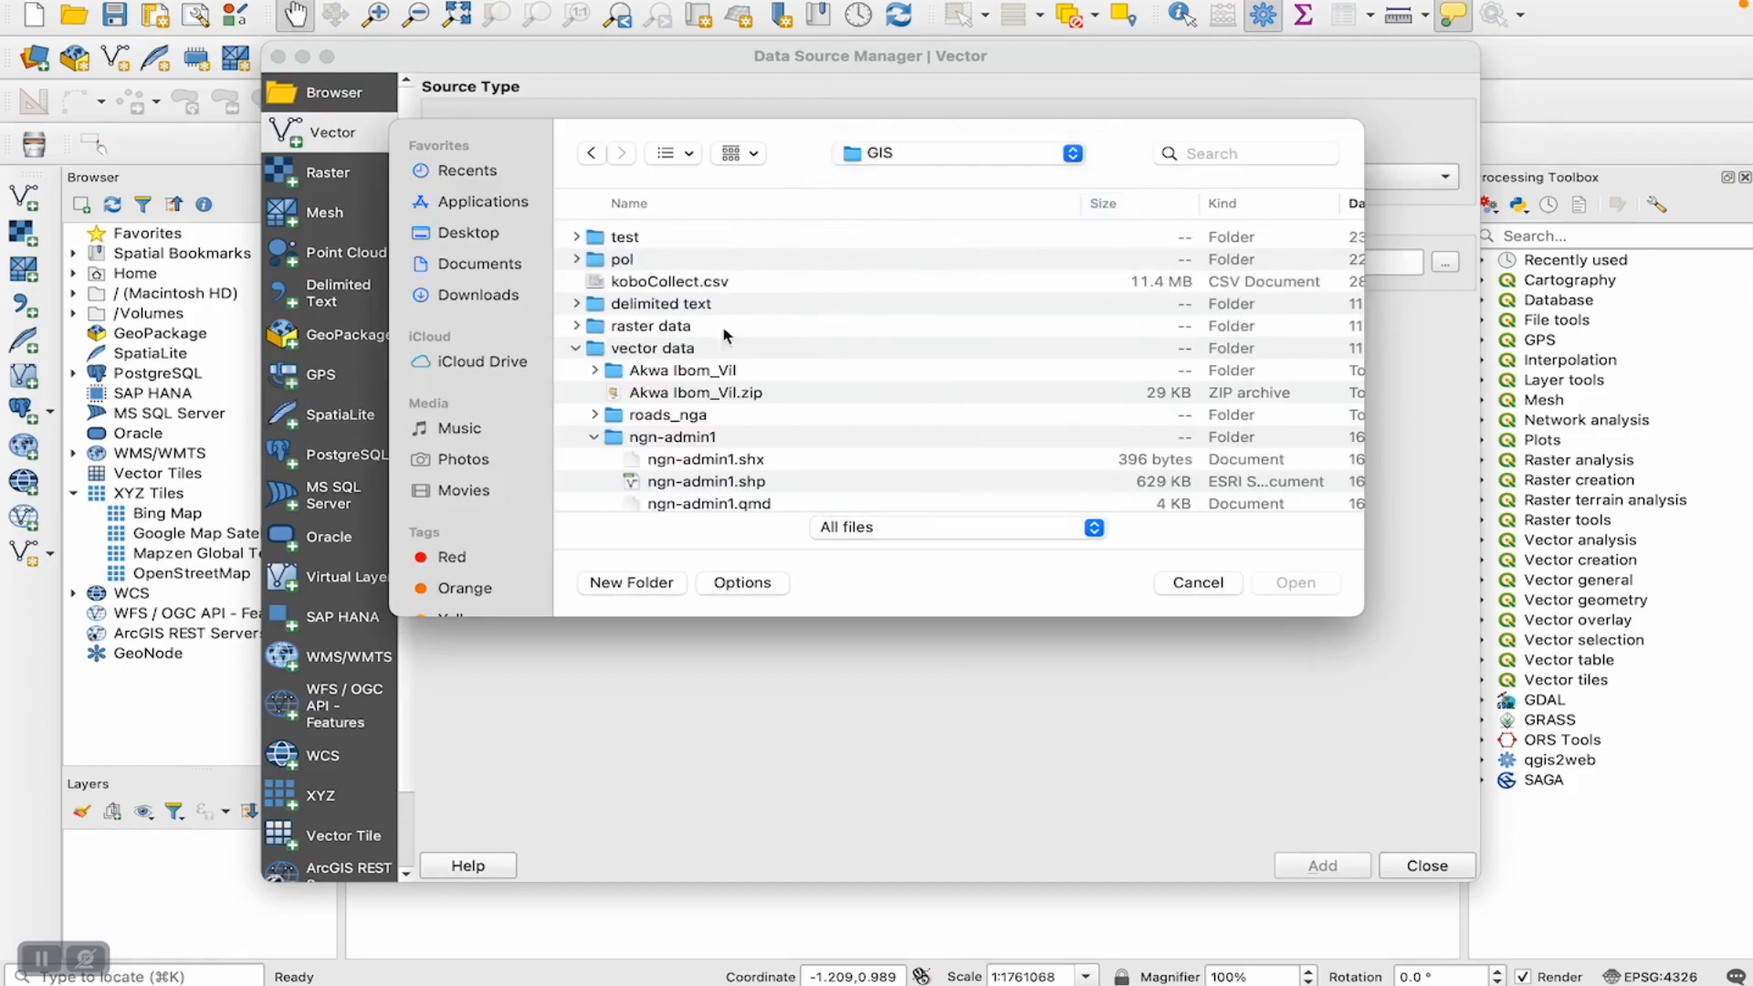
click(596, 438)
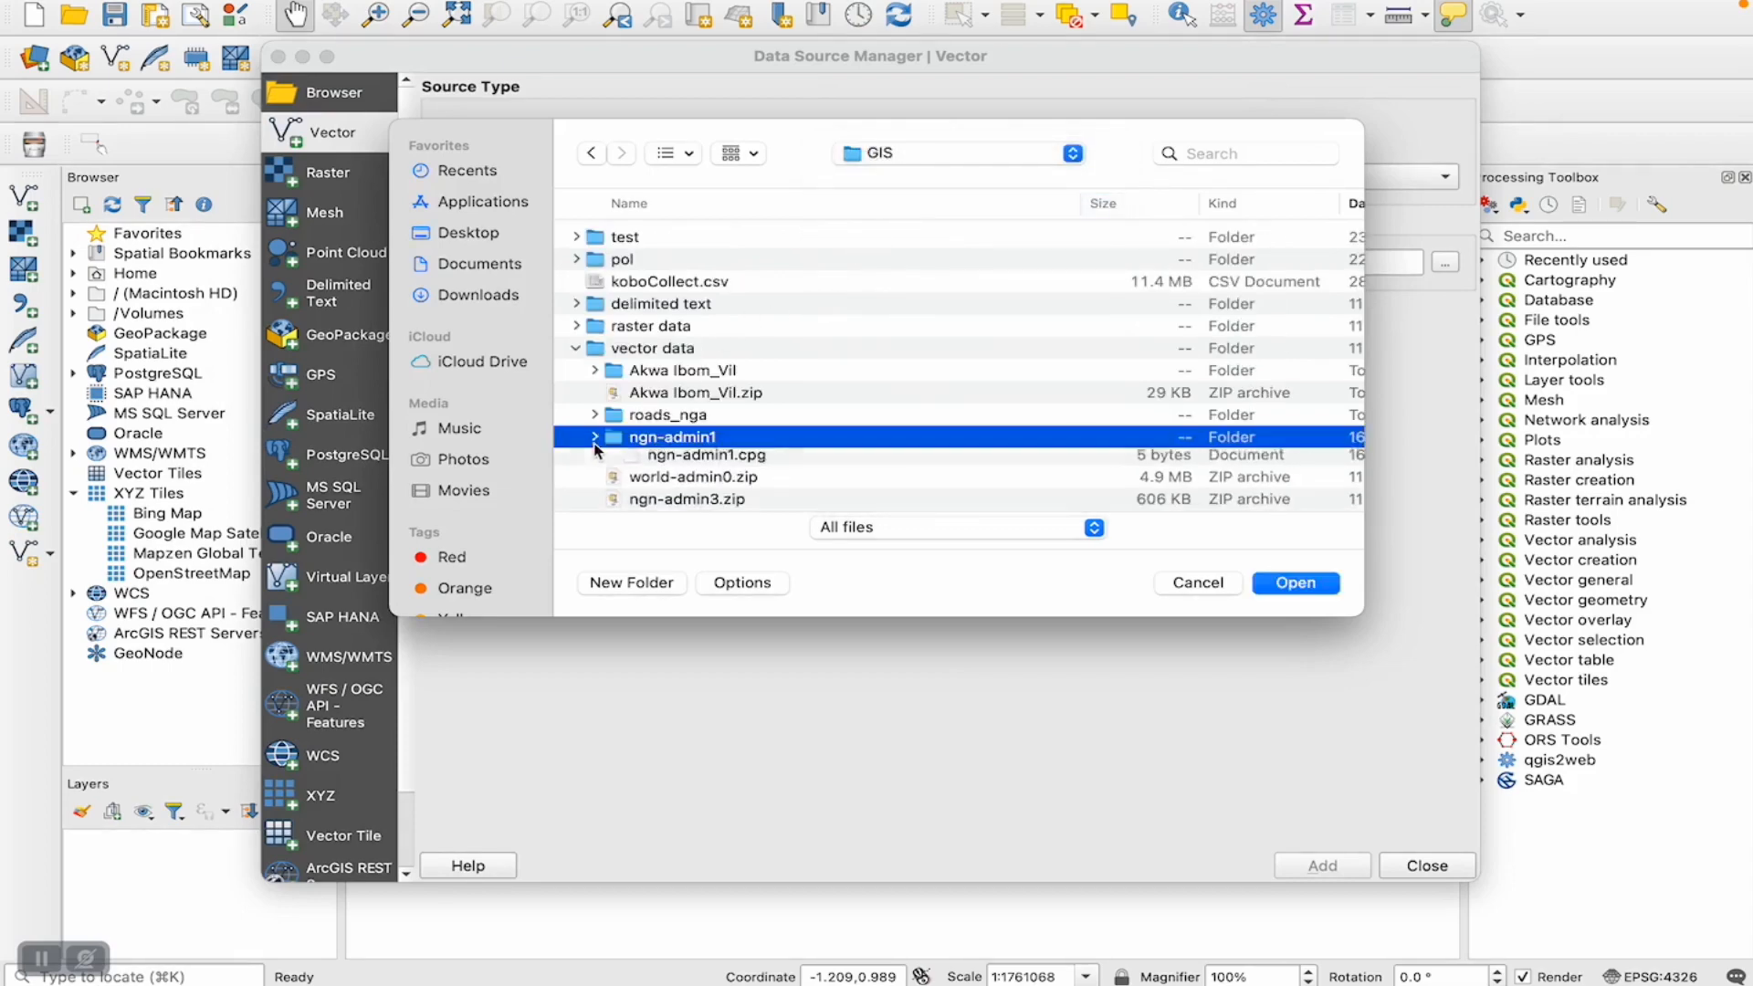
scroll(645, 421, down, 3)
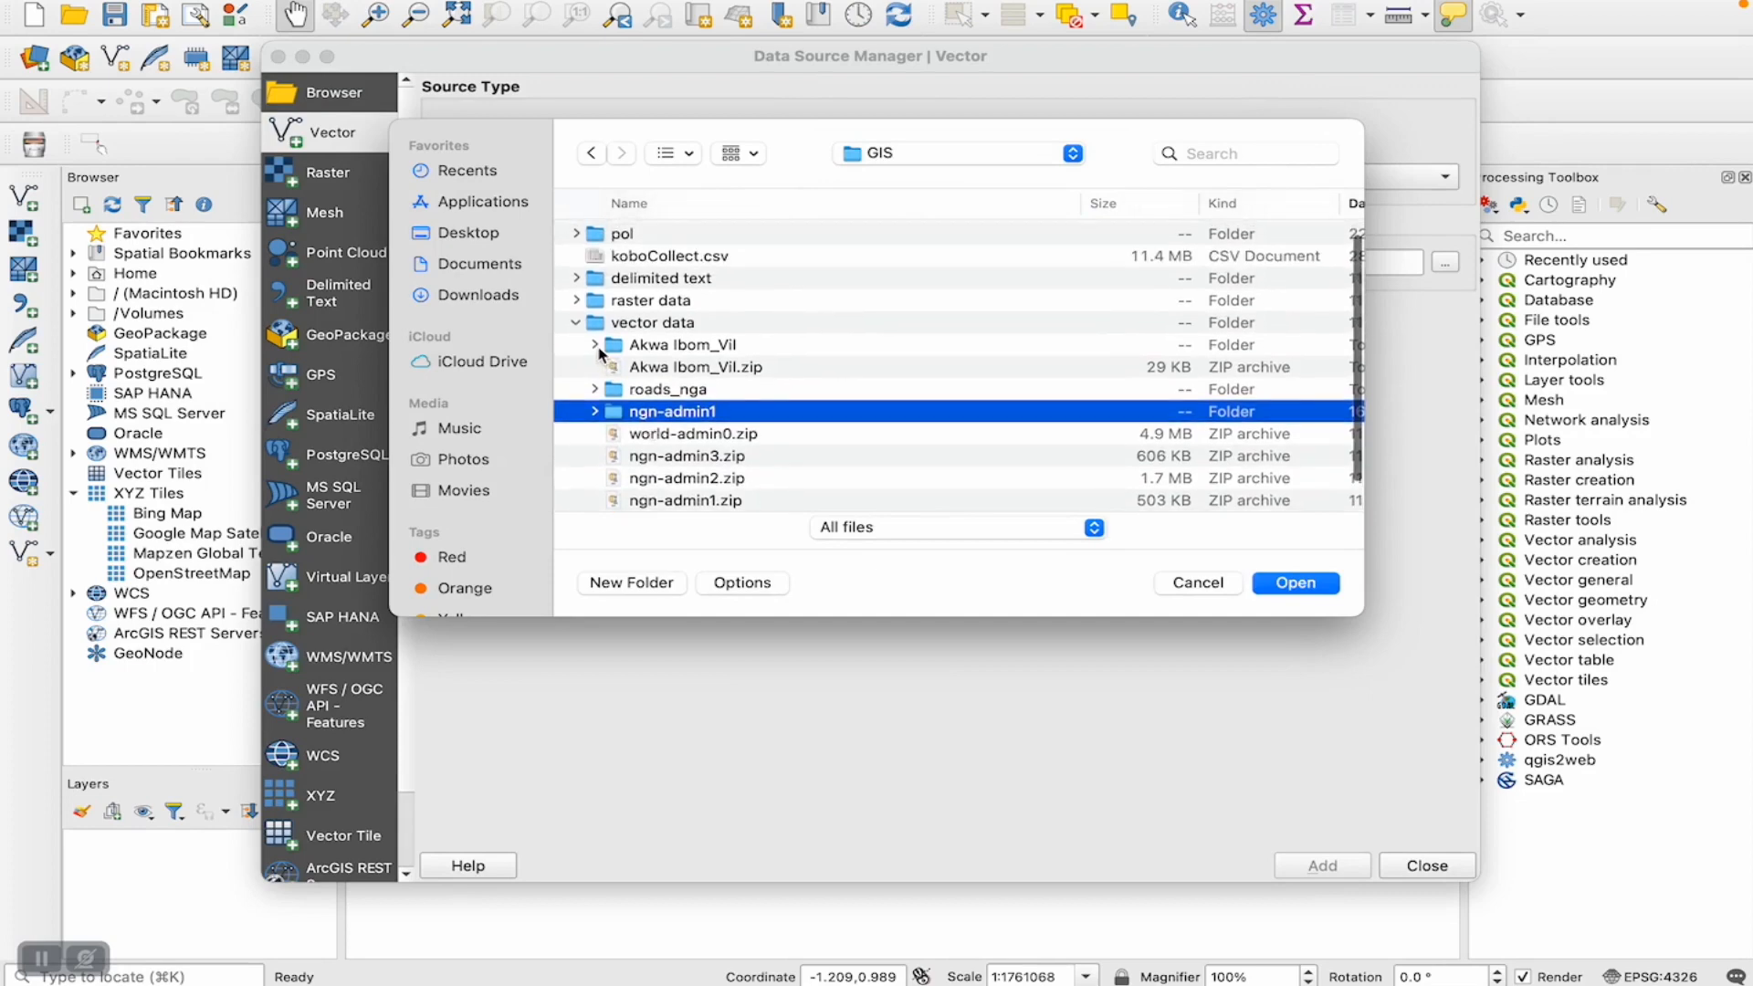
click(597, 347)
scroll(648, 418, down, 3)
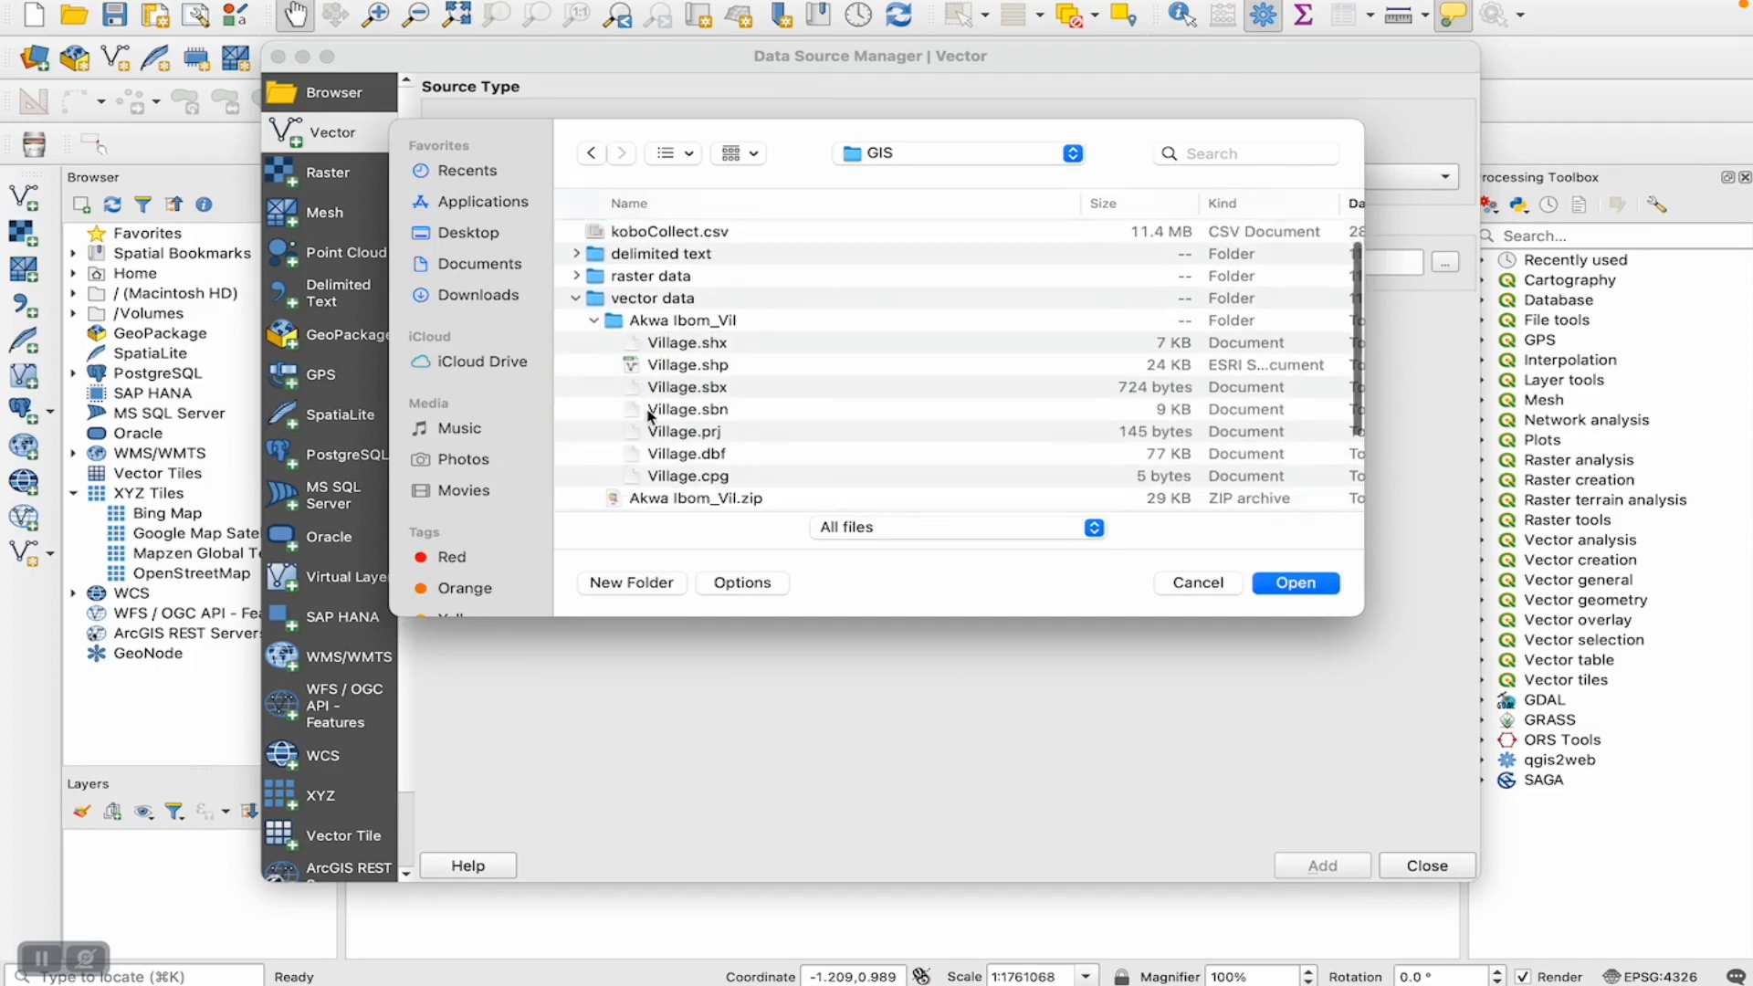
click(669, 344)
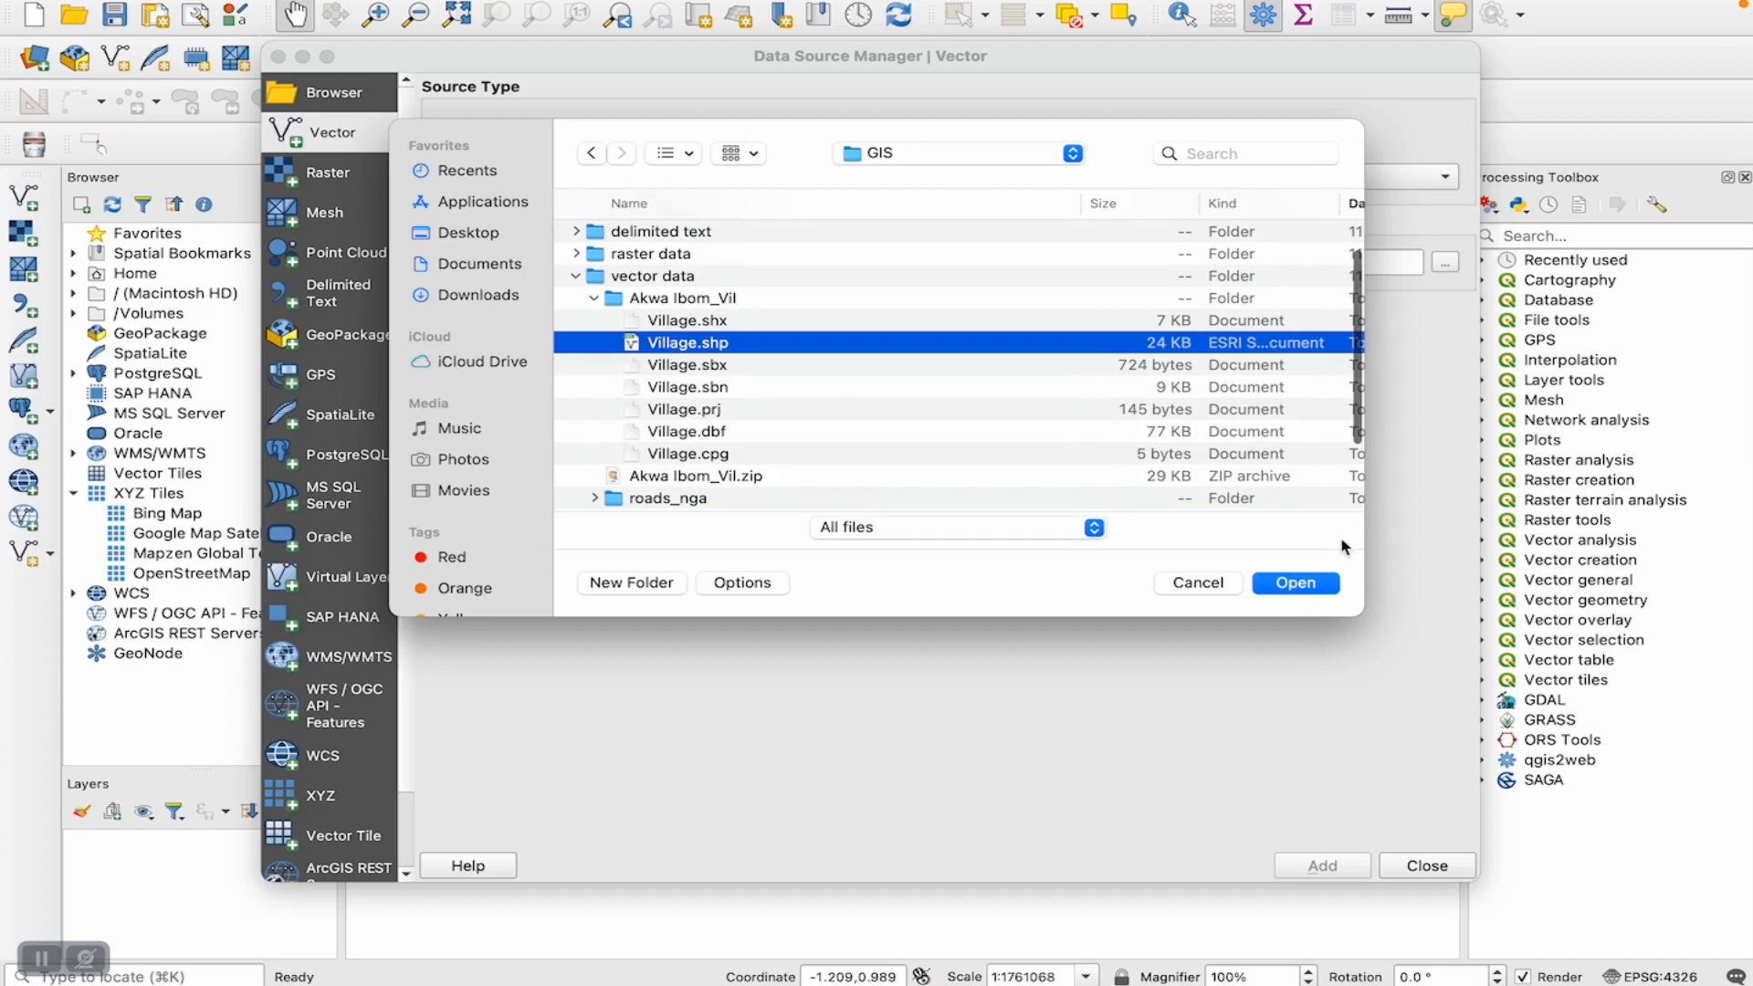
click(1294, 584)
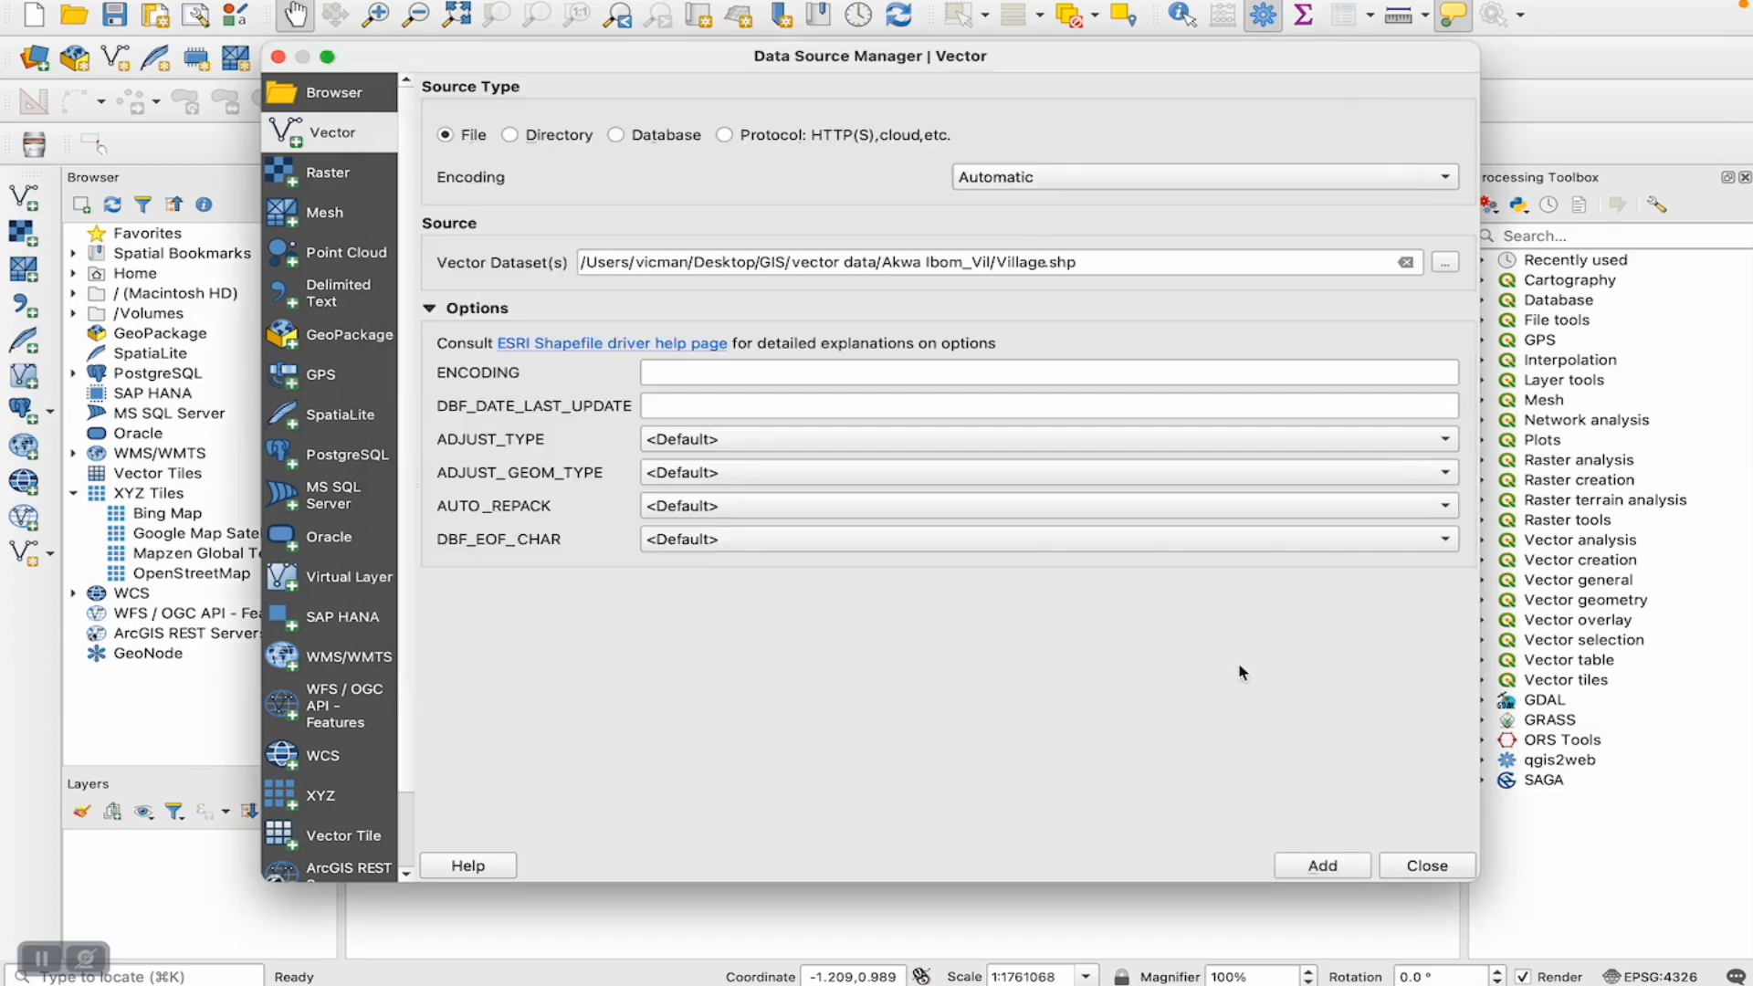
click(1333, 879)
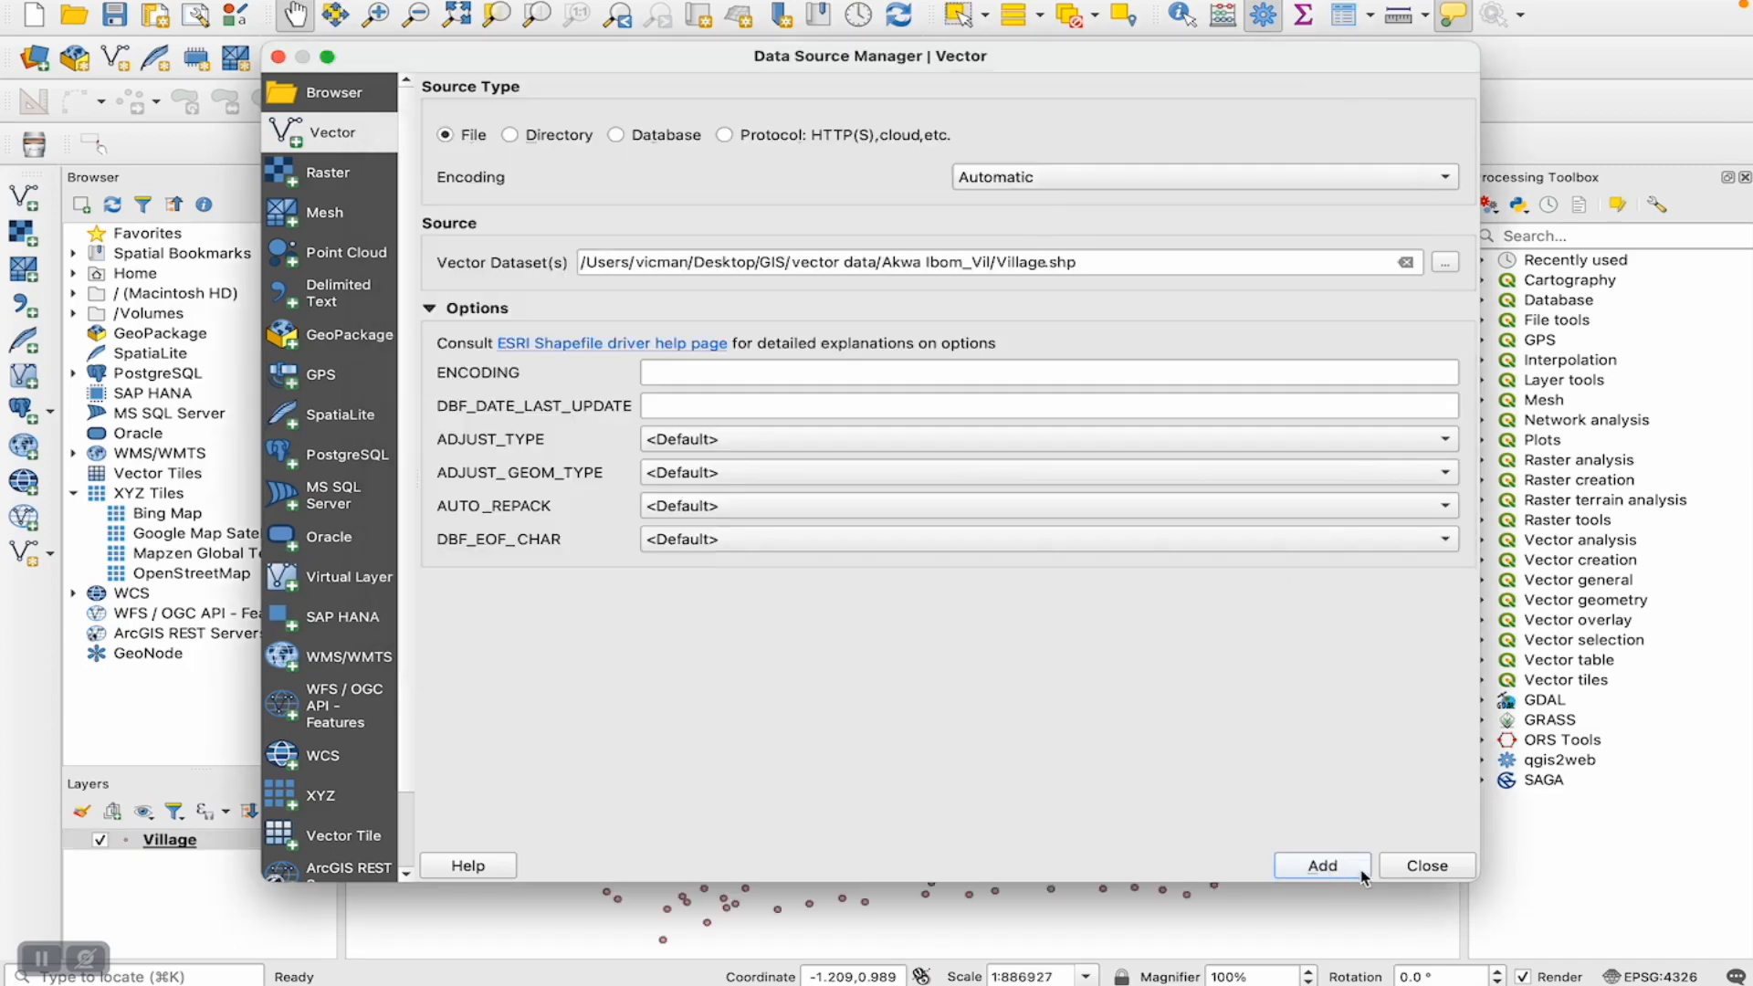
click(1418, 872)
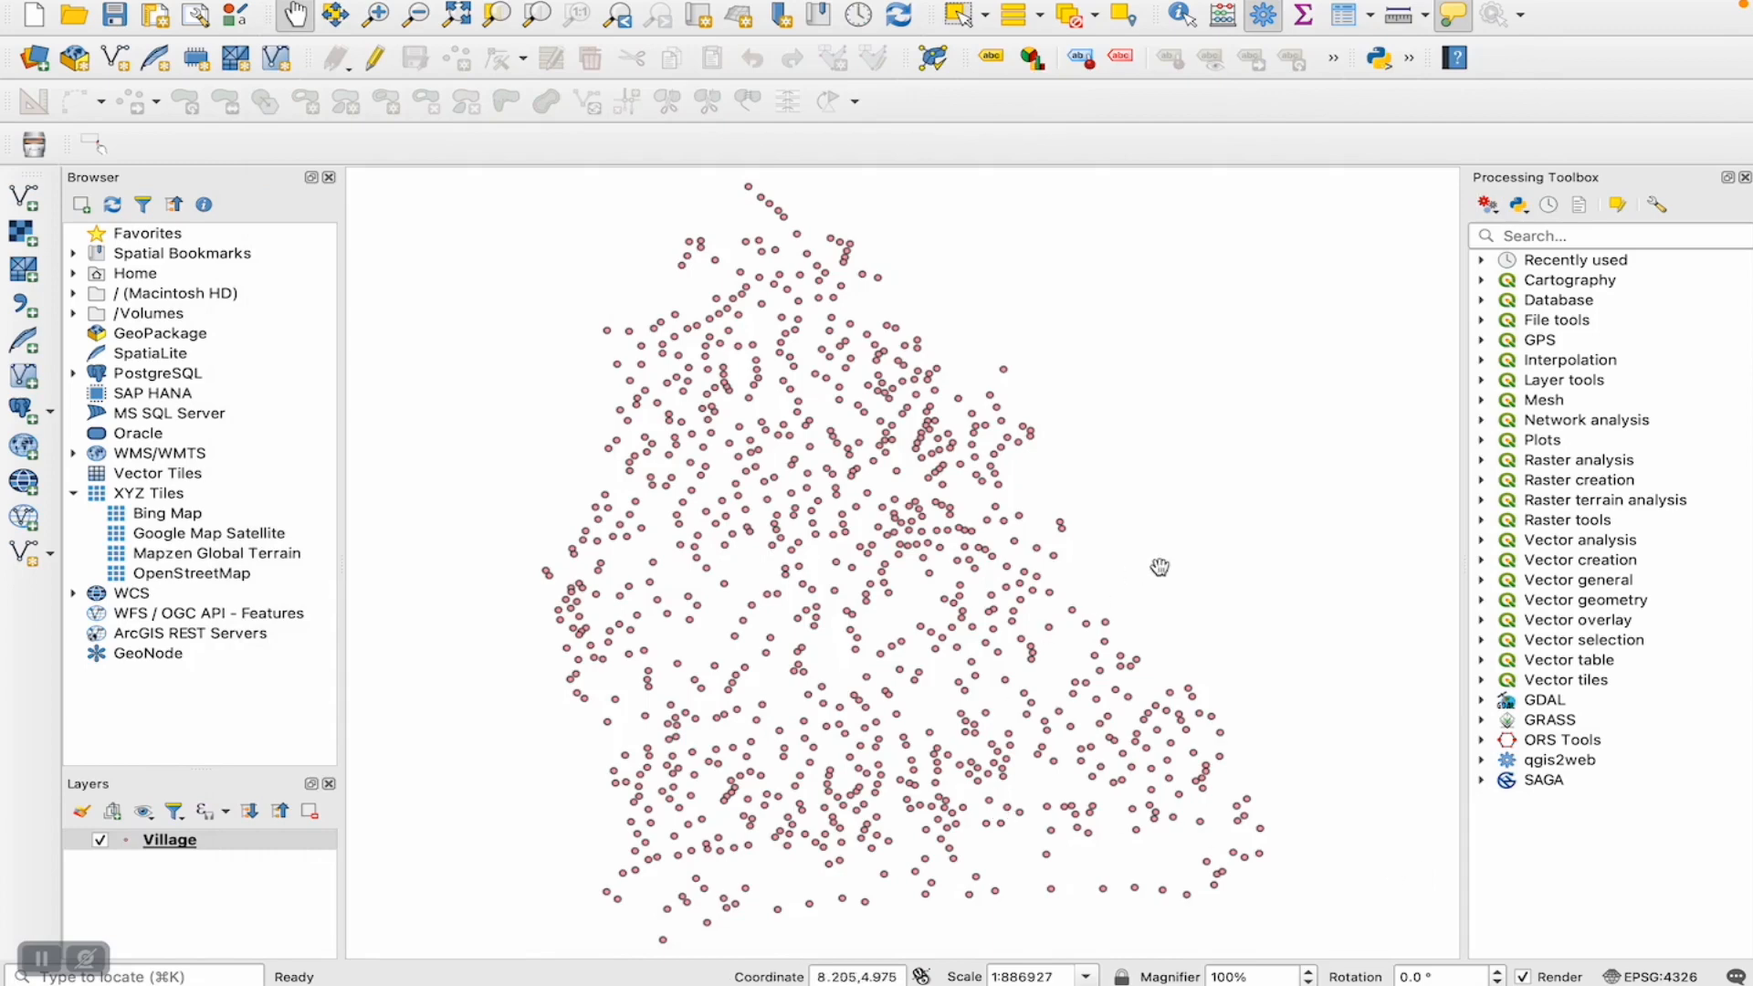
- Inspect the village points on the map, looking closely at the group along the south-eastern edge
drag(1011, 741, 879, 518)
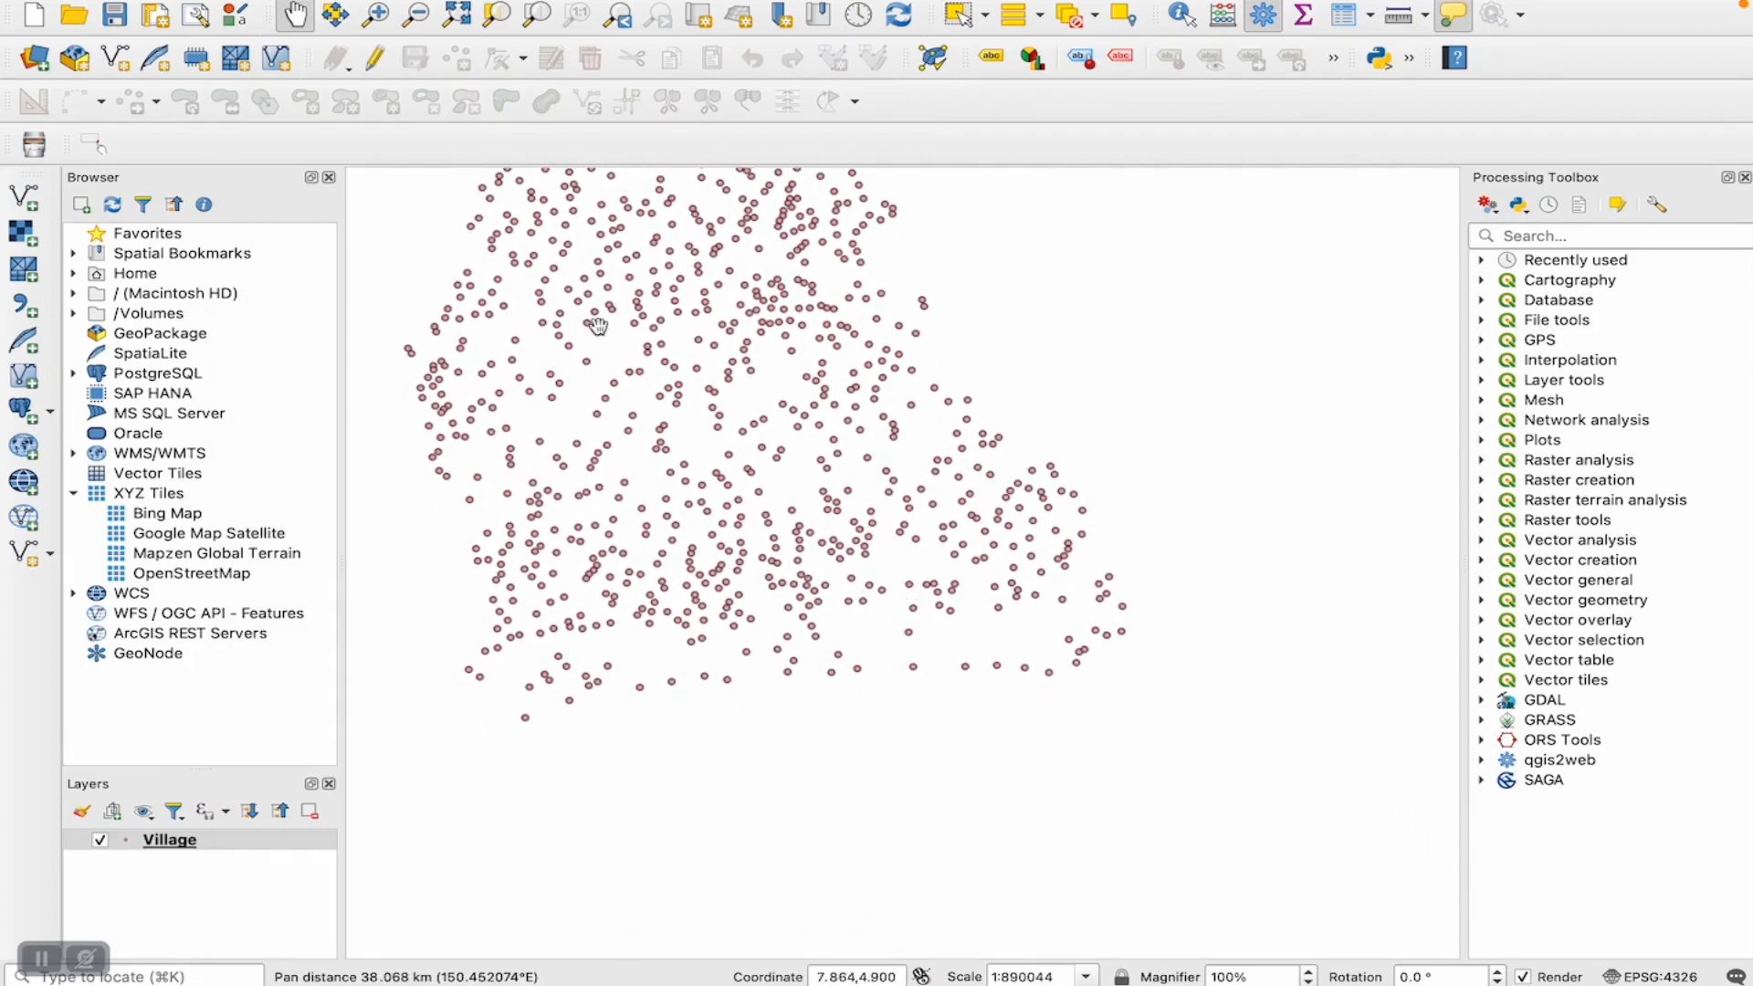
click(385, 30)
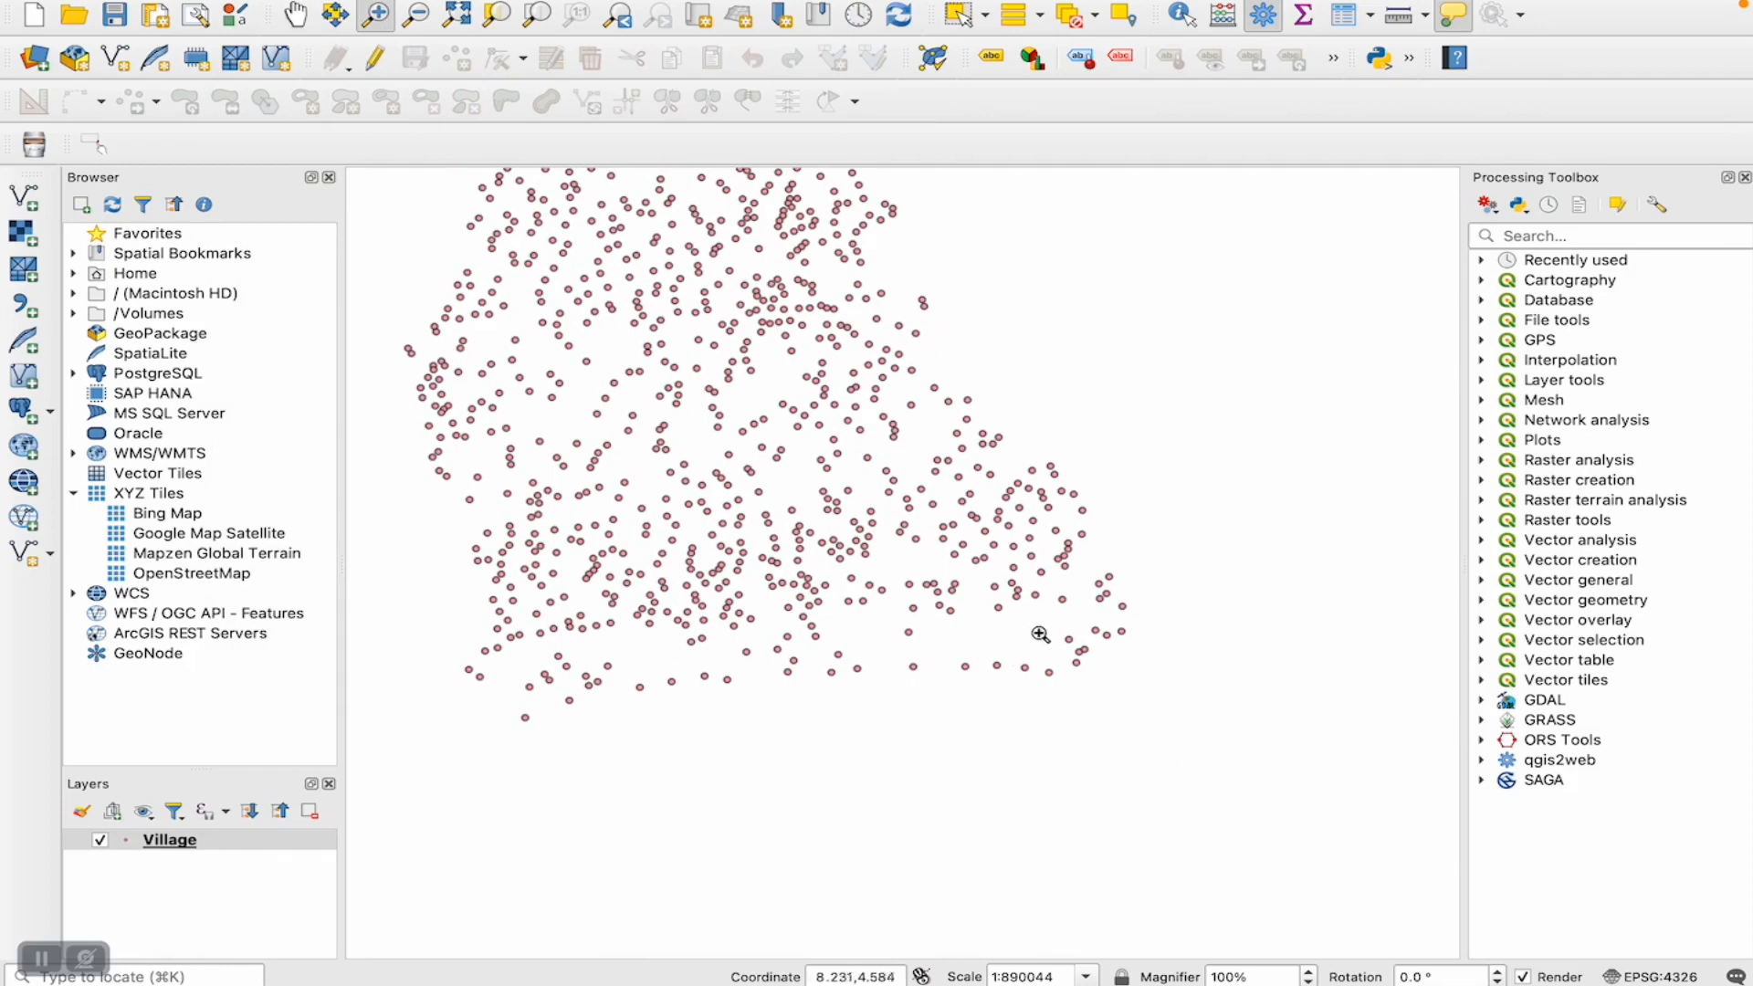
drag(1053, 568, 1189, 685)
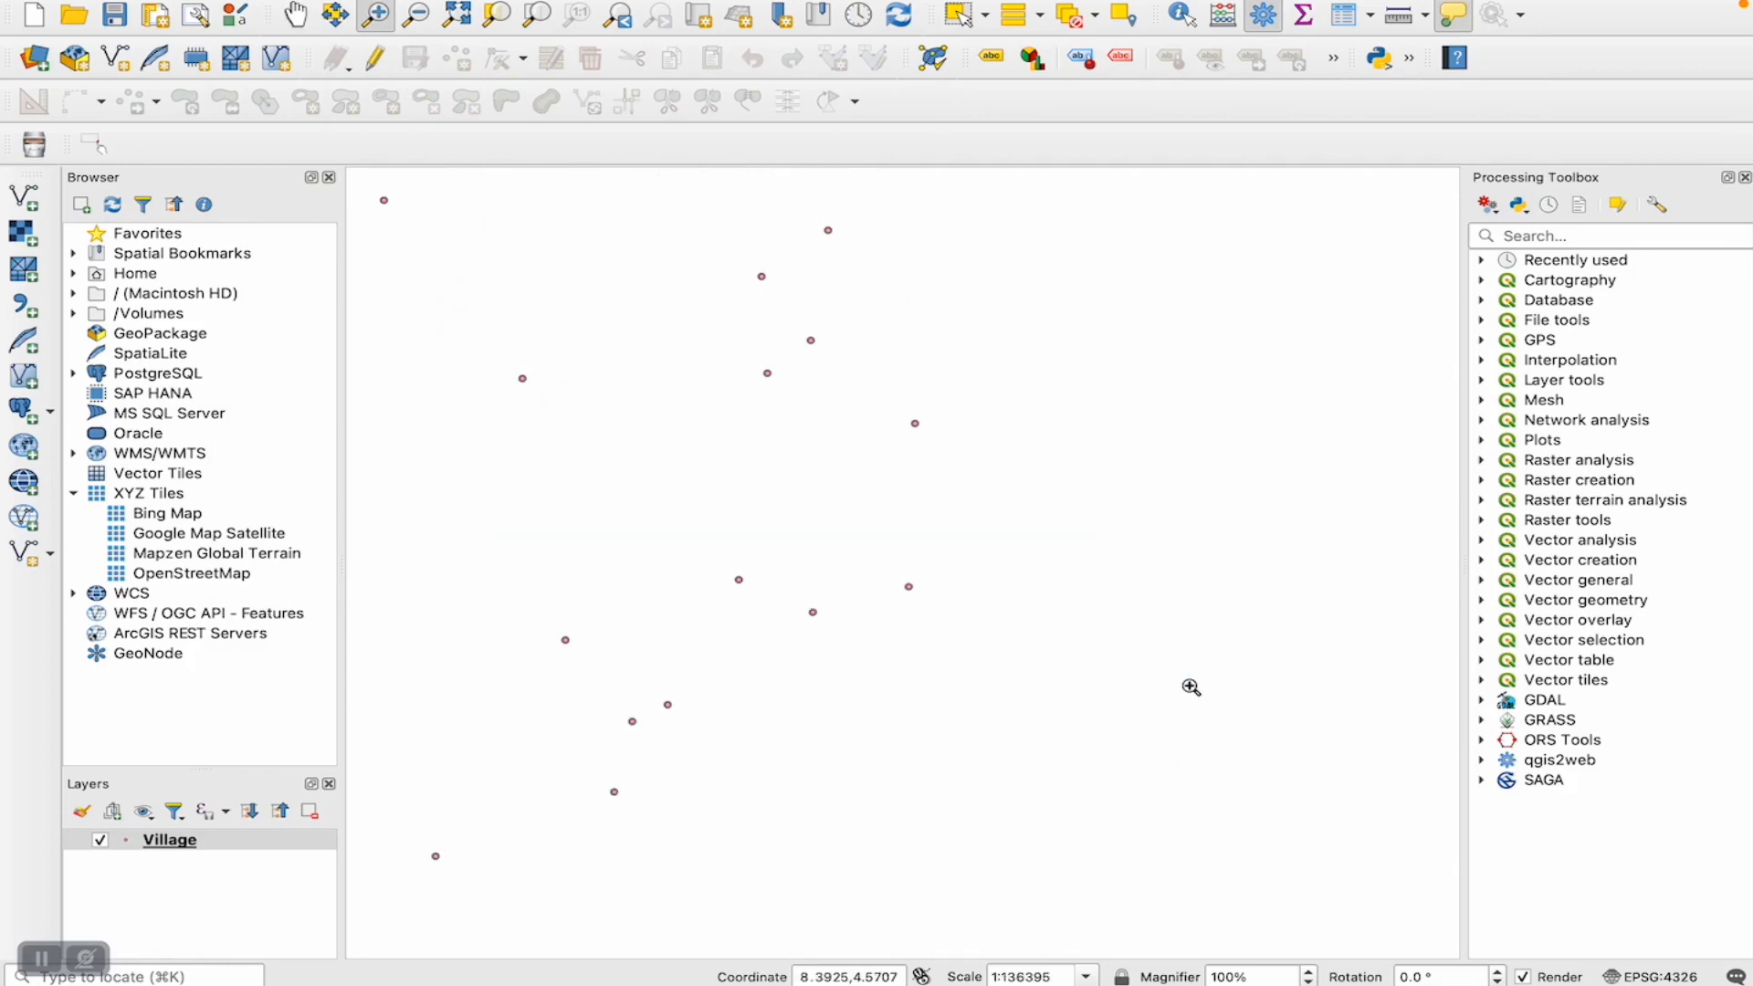
click(295, 15)
drag(737, 408, 754, 443)
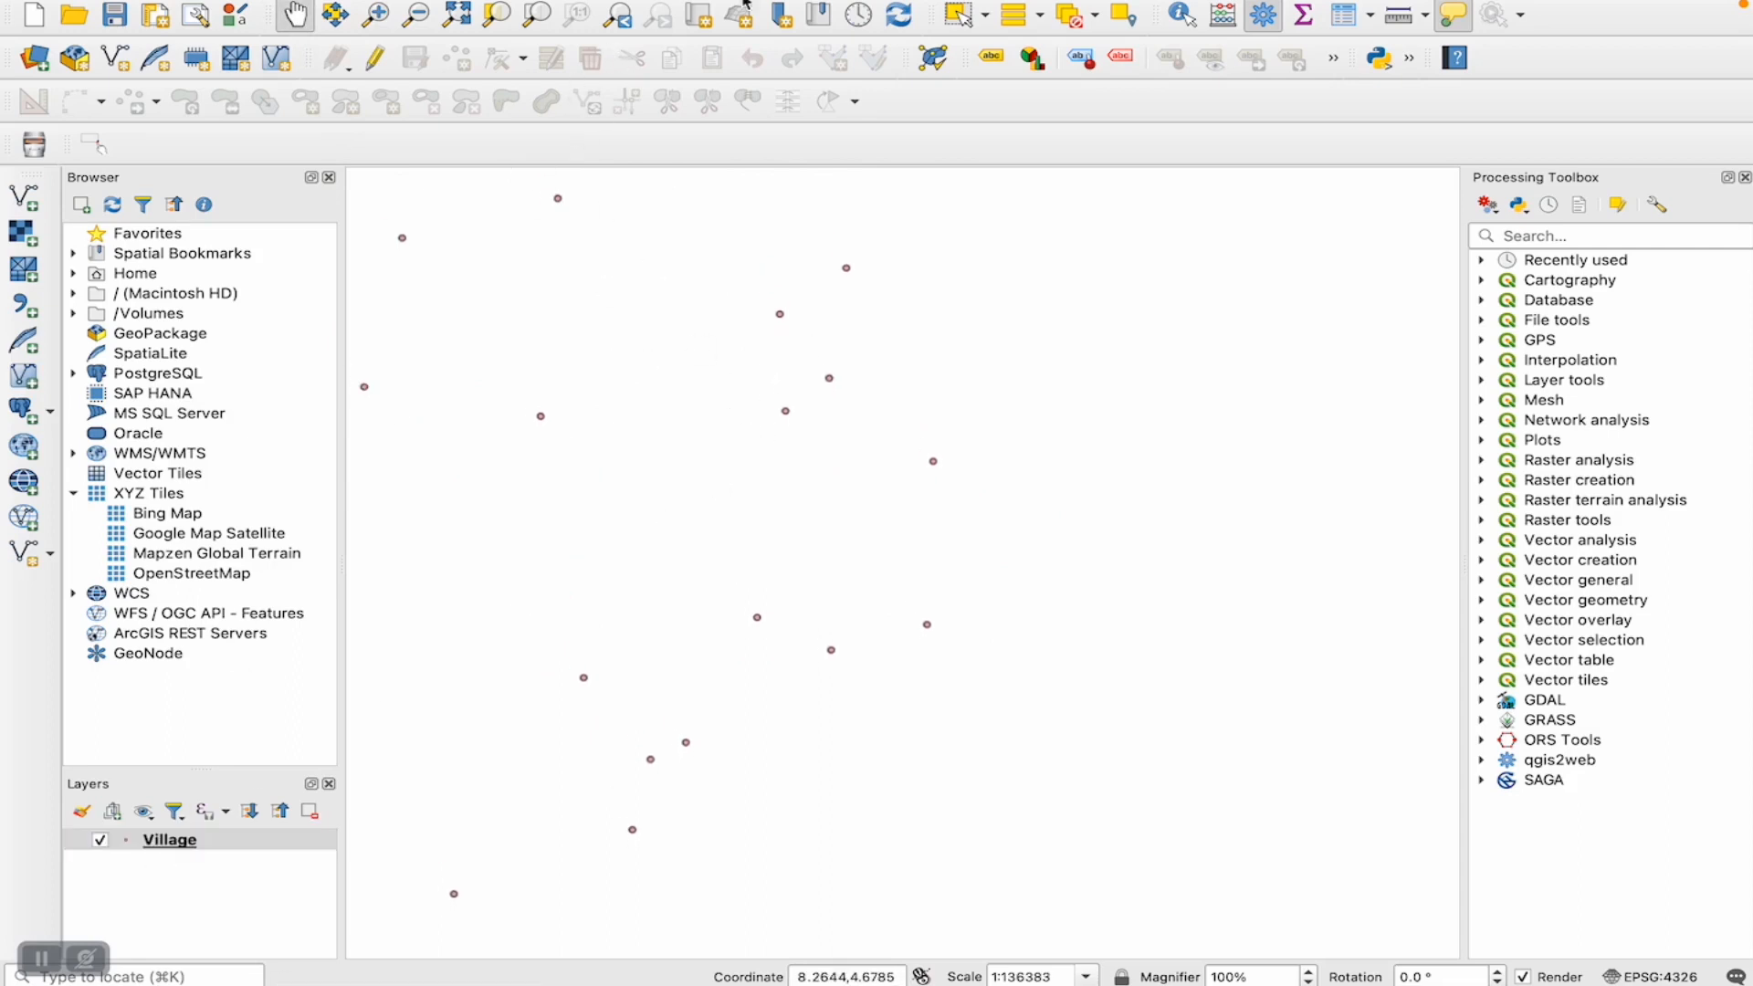
- Open the Buffer geoprocessing tool with the Village layer as input and examine its distance setting, units and warning
mouse_move(675, 5)
click(546, 5)
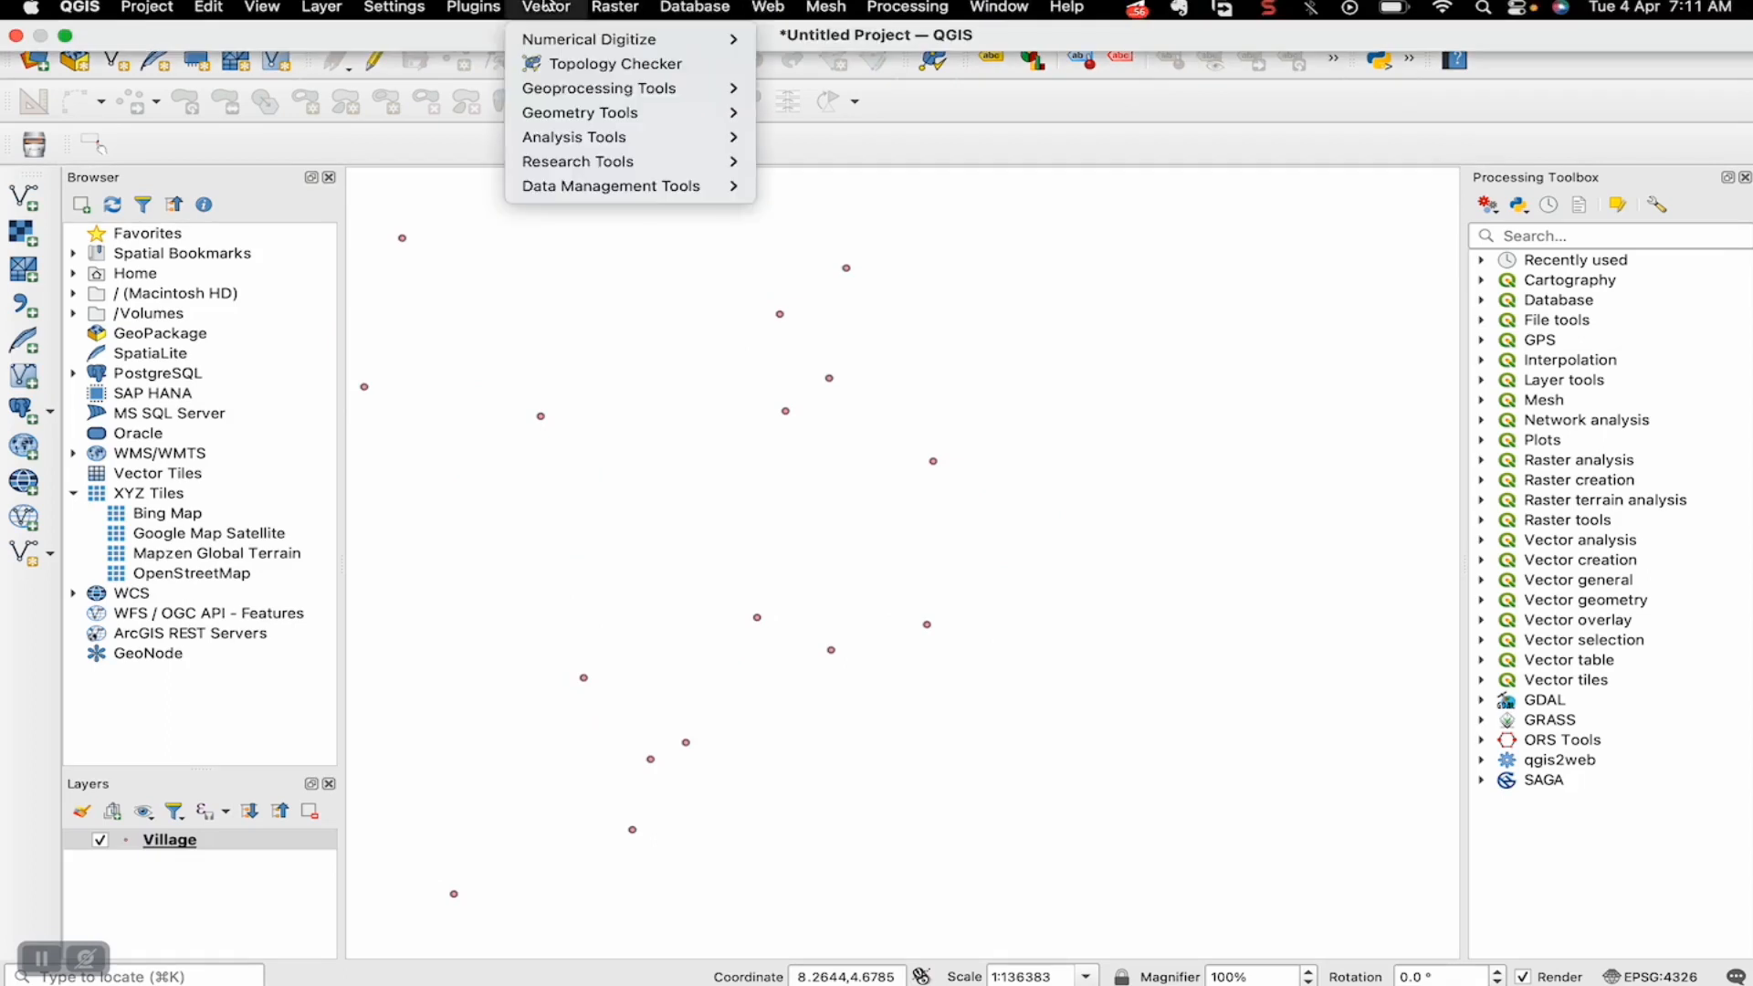
mouse_move(598, 87)
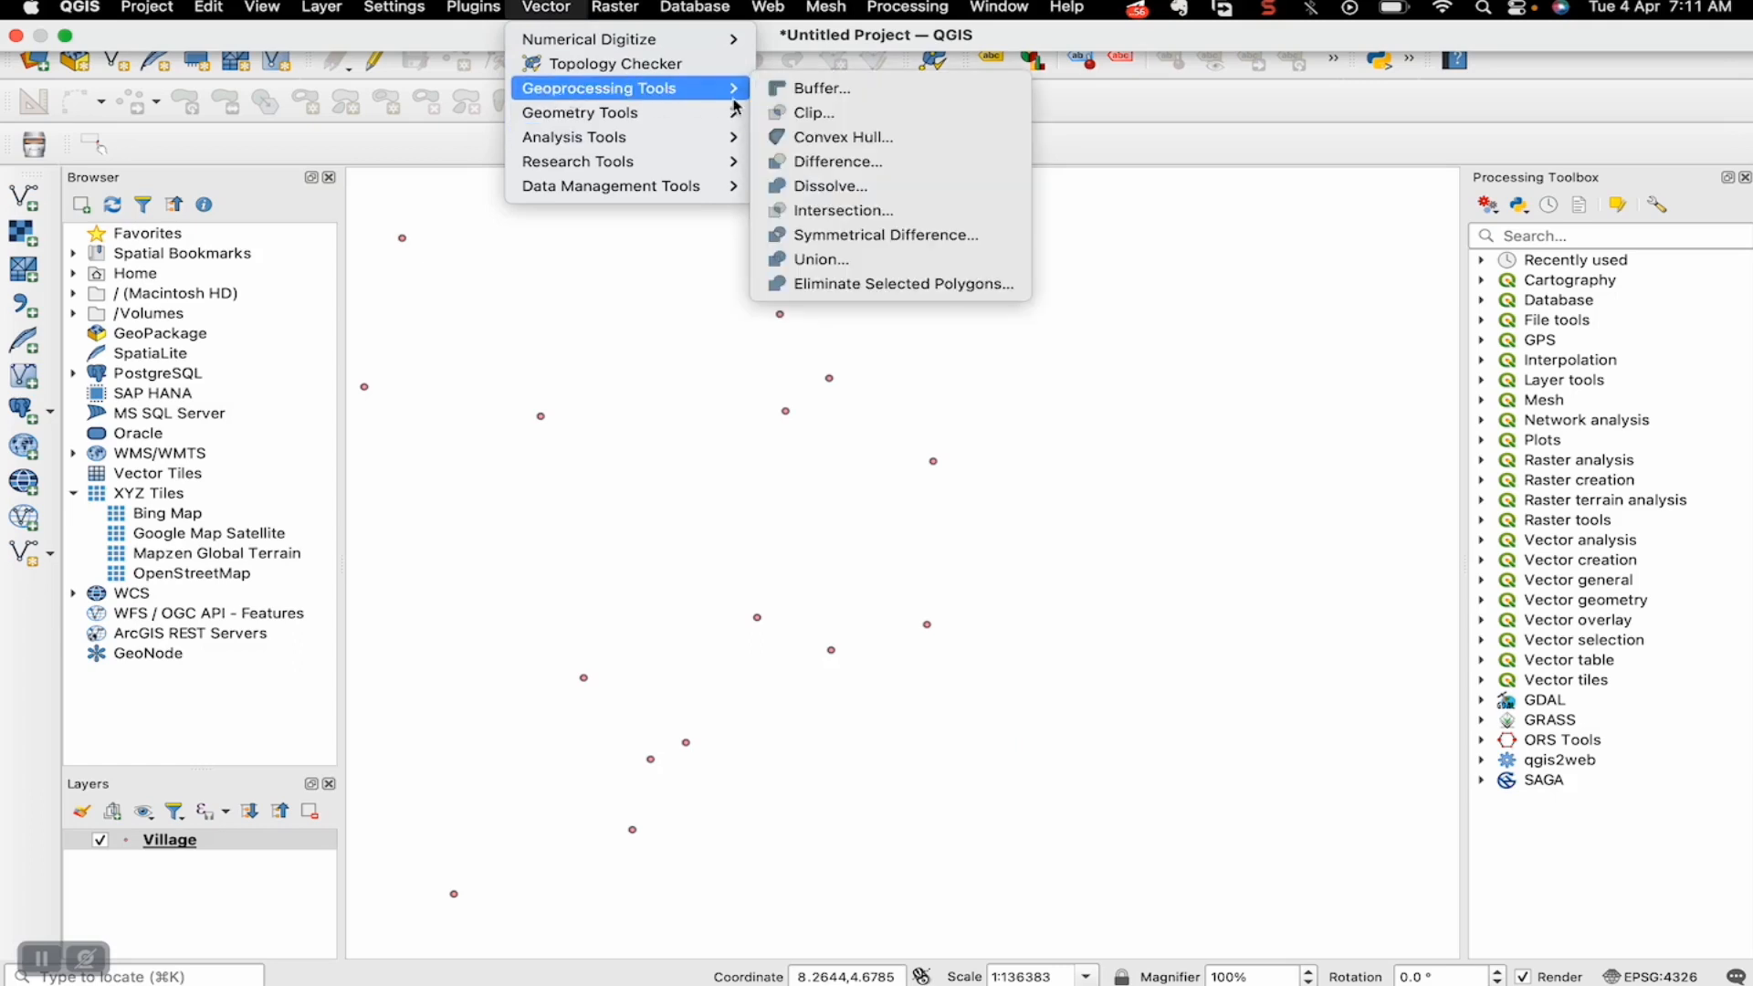
click(807, 95)
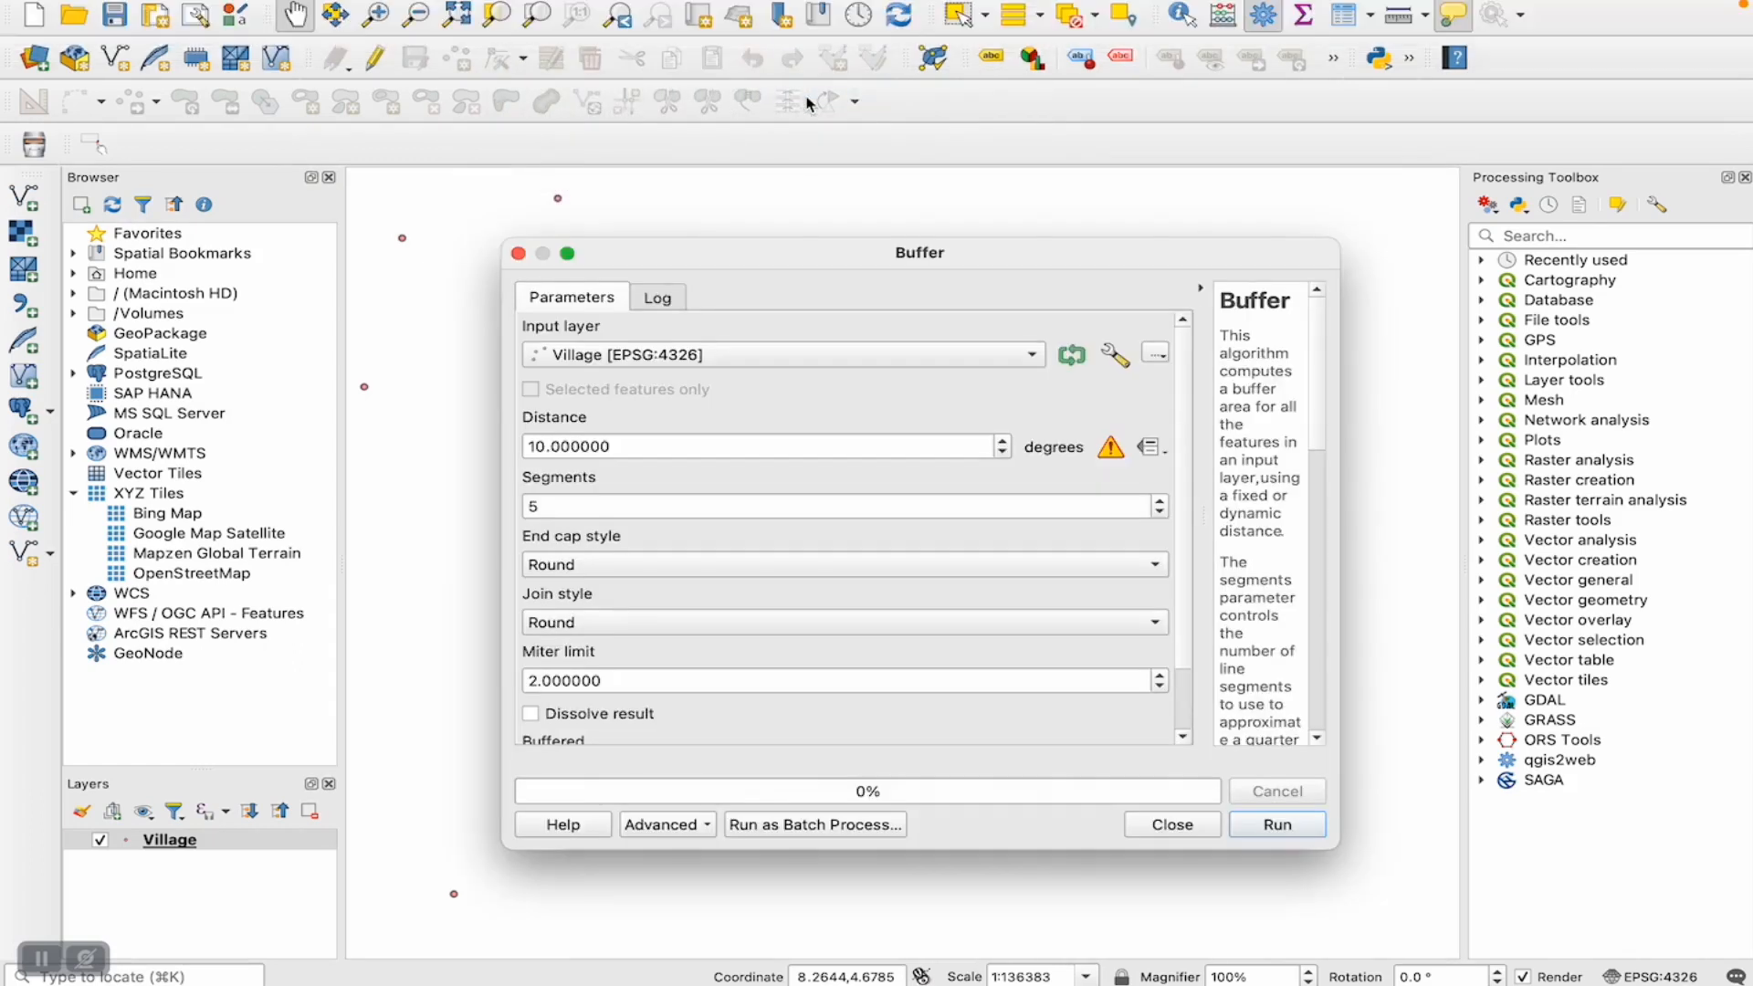
click(1032, 355)
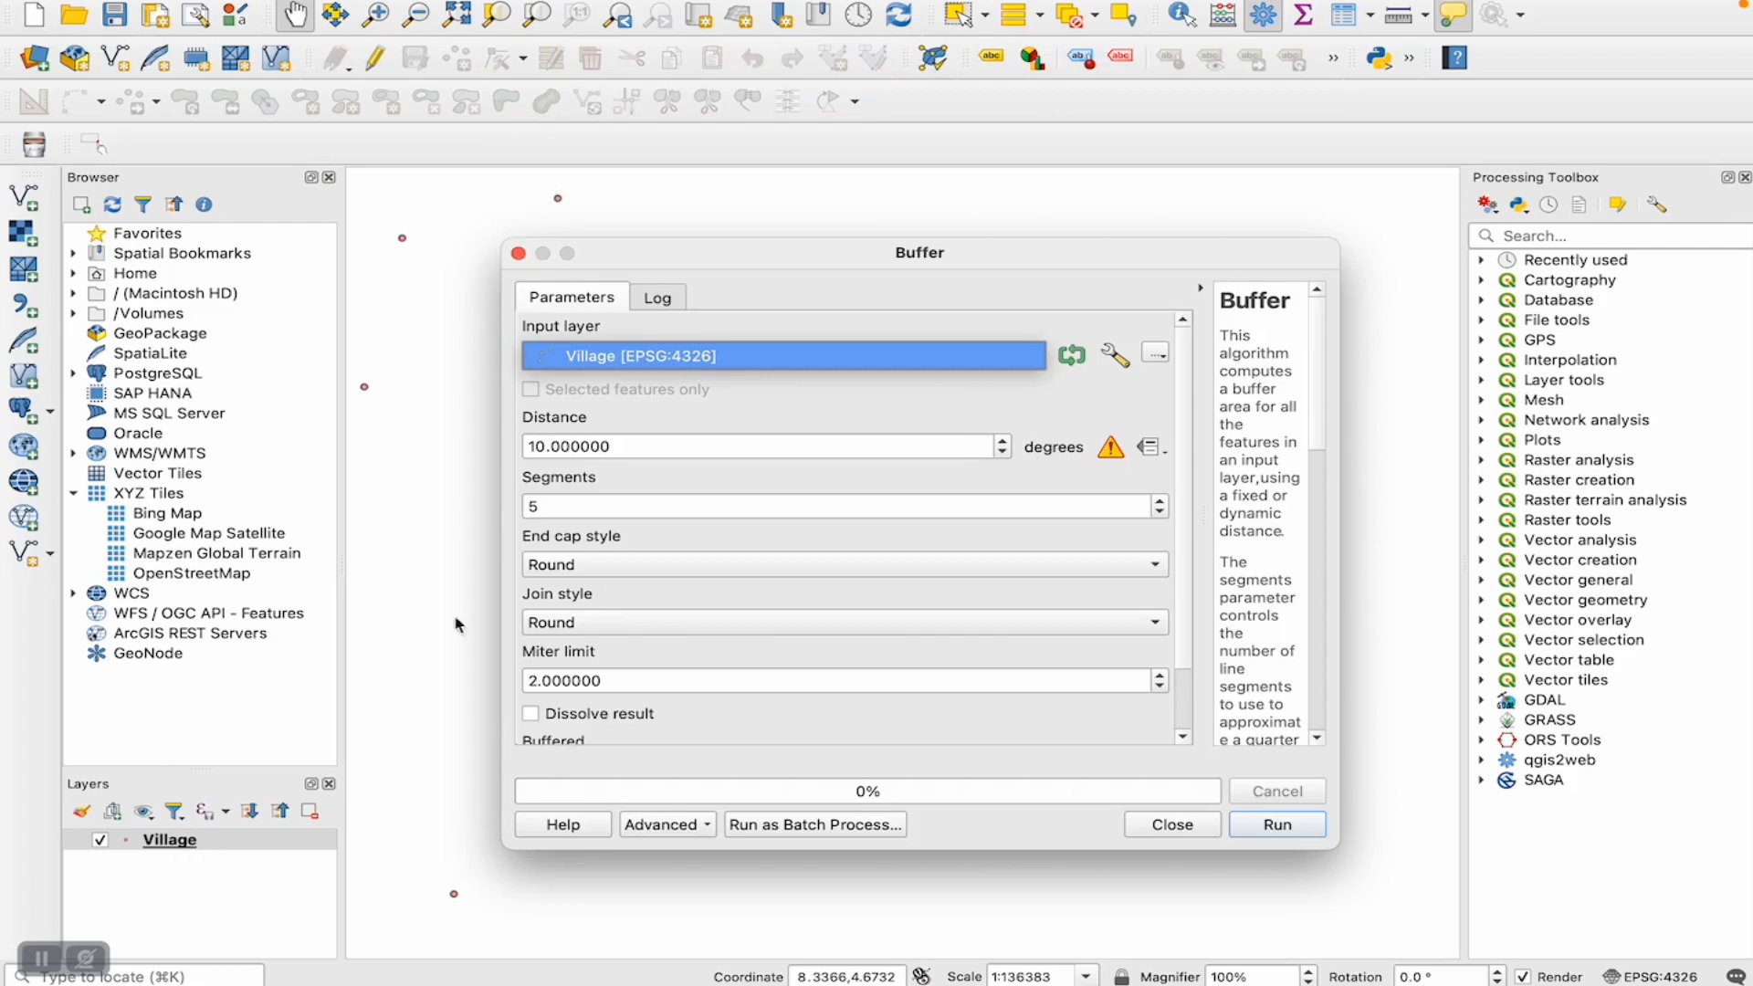
click(868, 356)
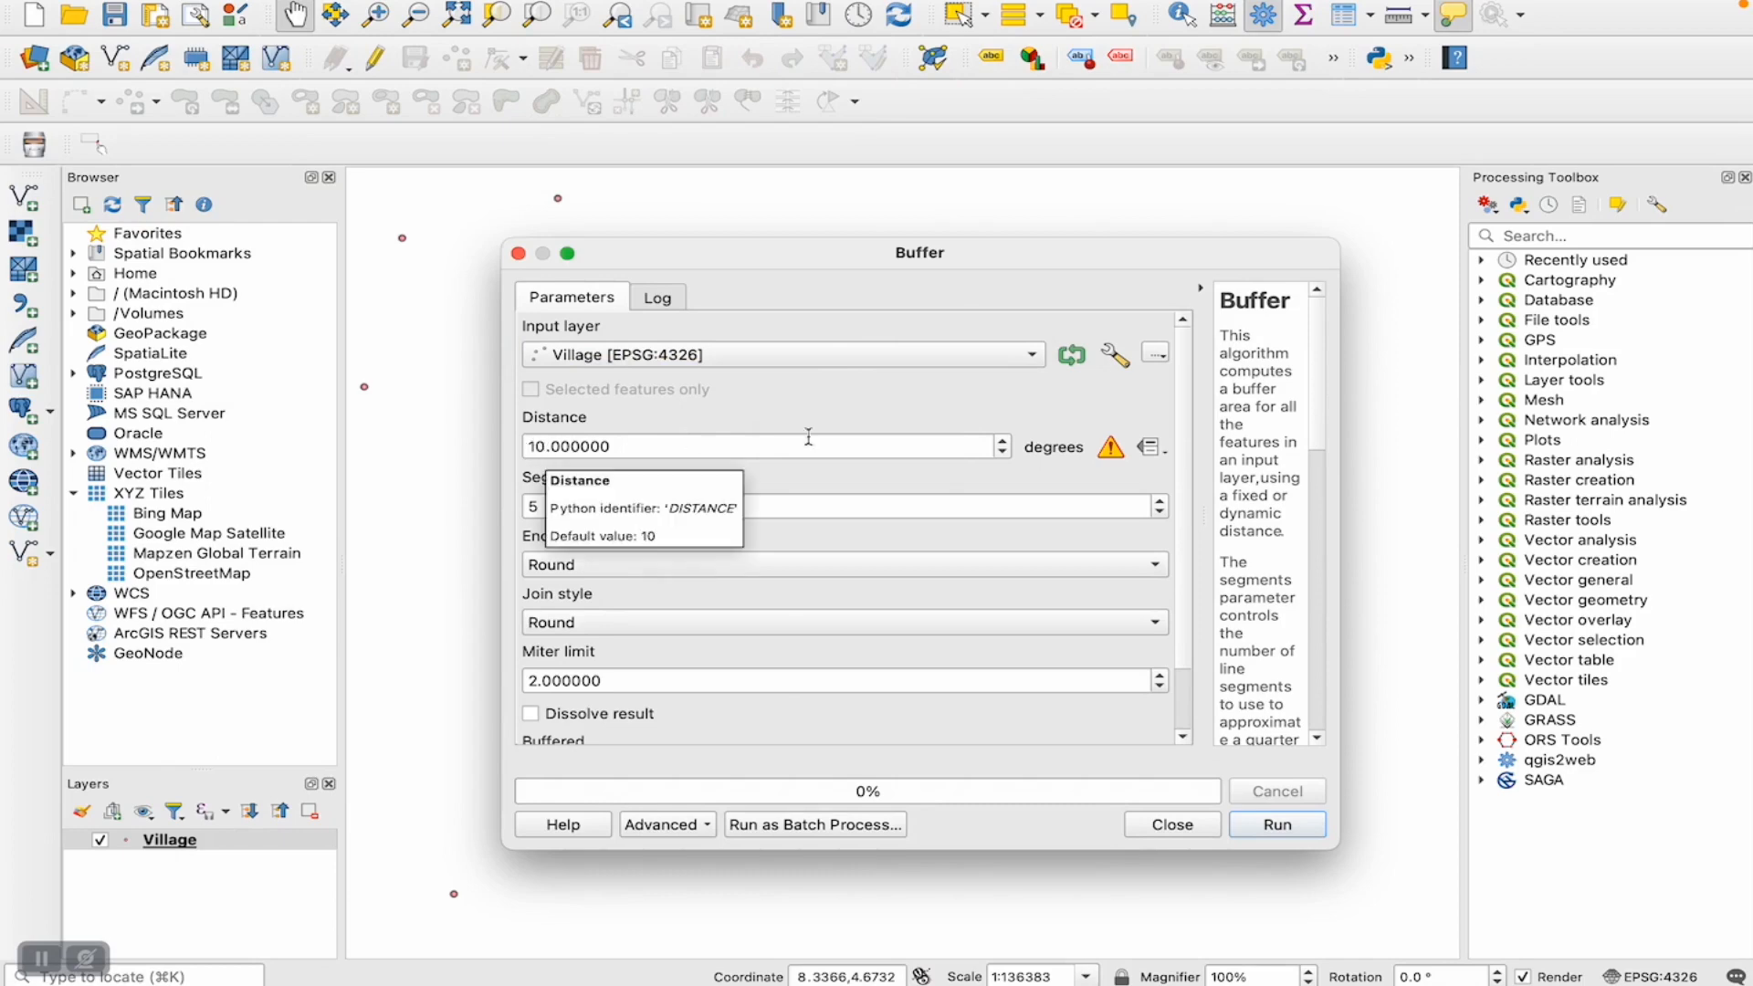
mouse_move(1111, 454)
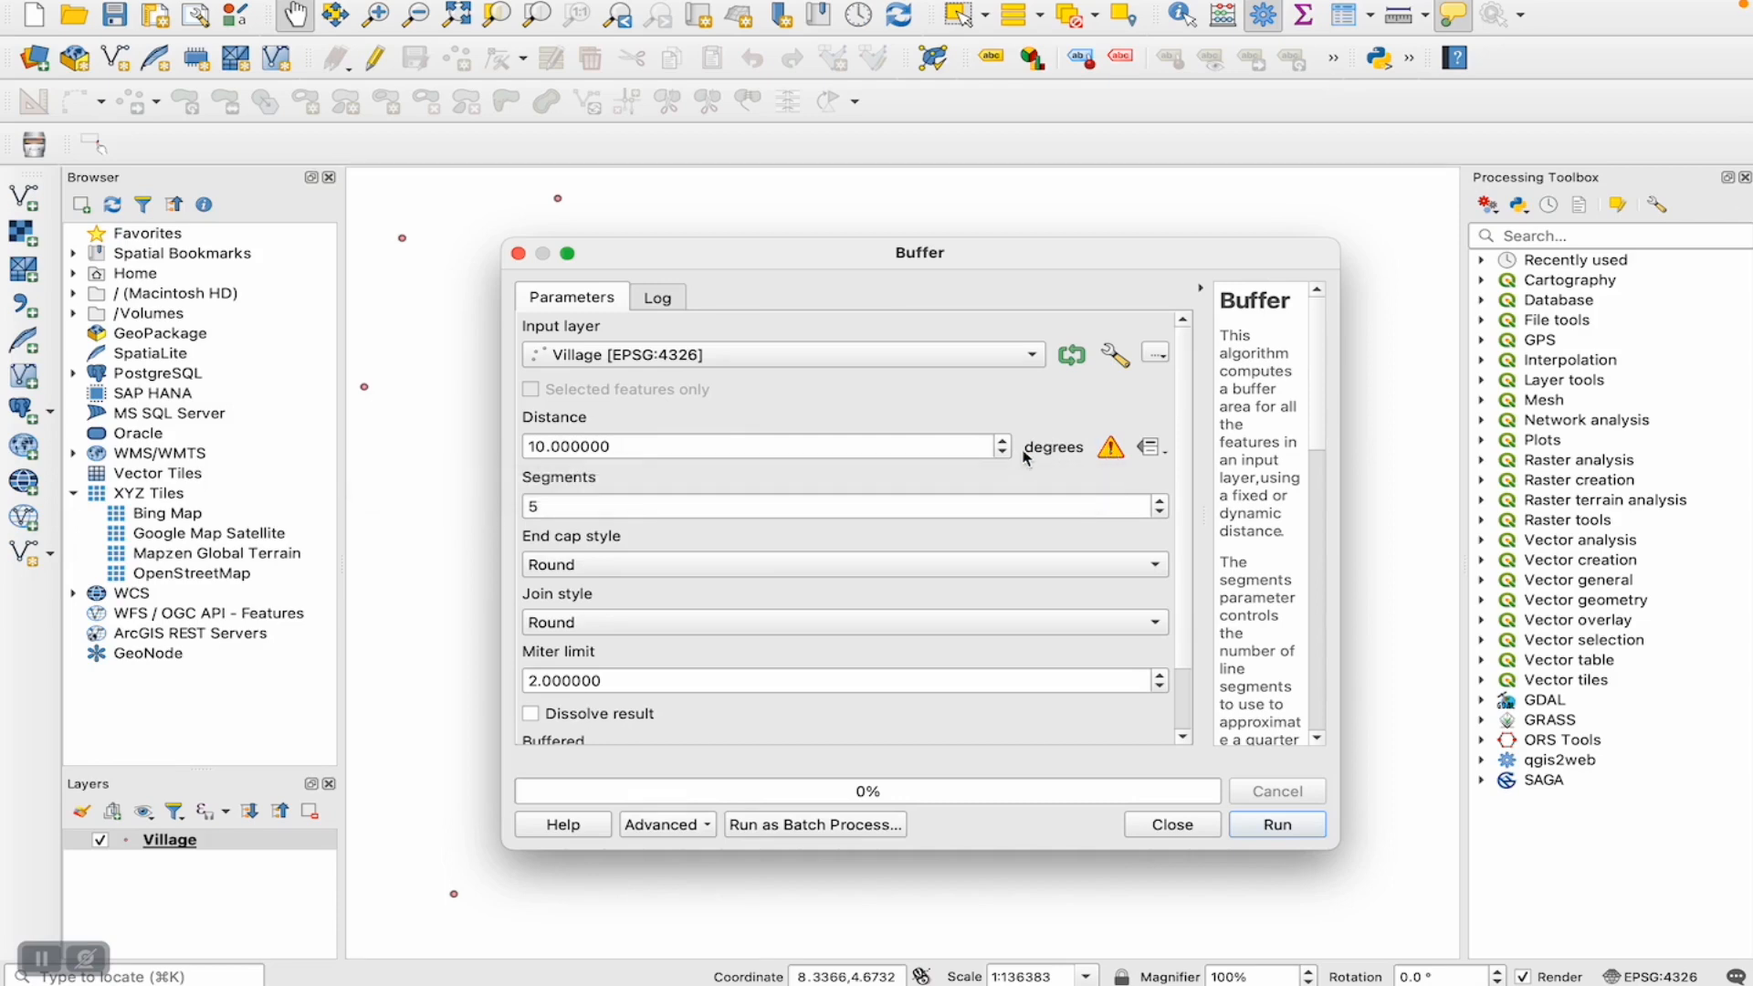
click(1147, 451)
click(1104, 465)
click(1003, 453)
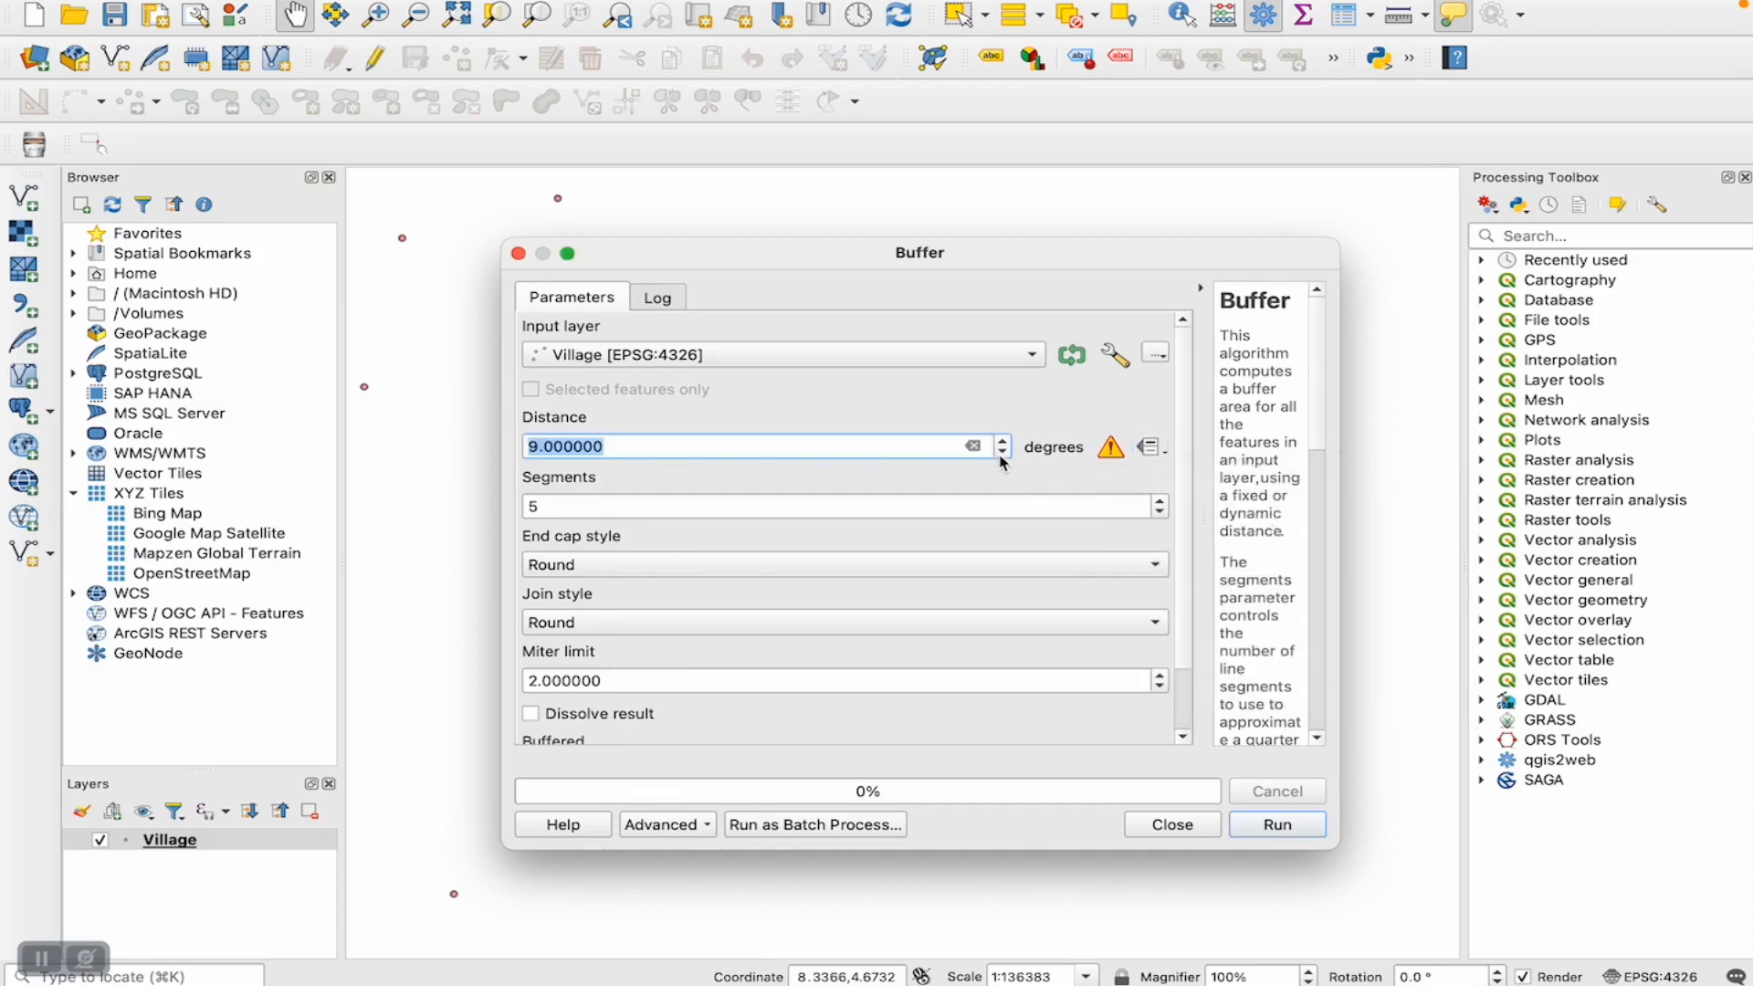
click(1003, 441)
click(1107, 456)
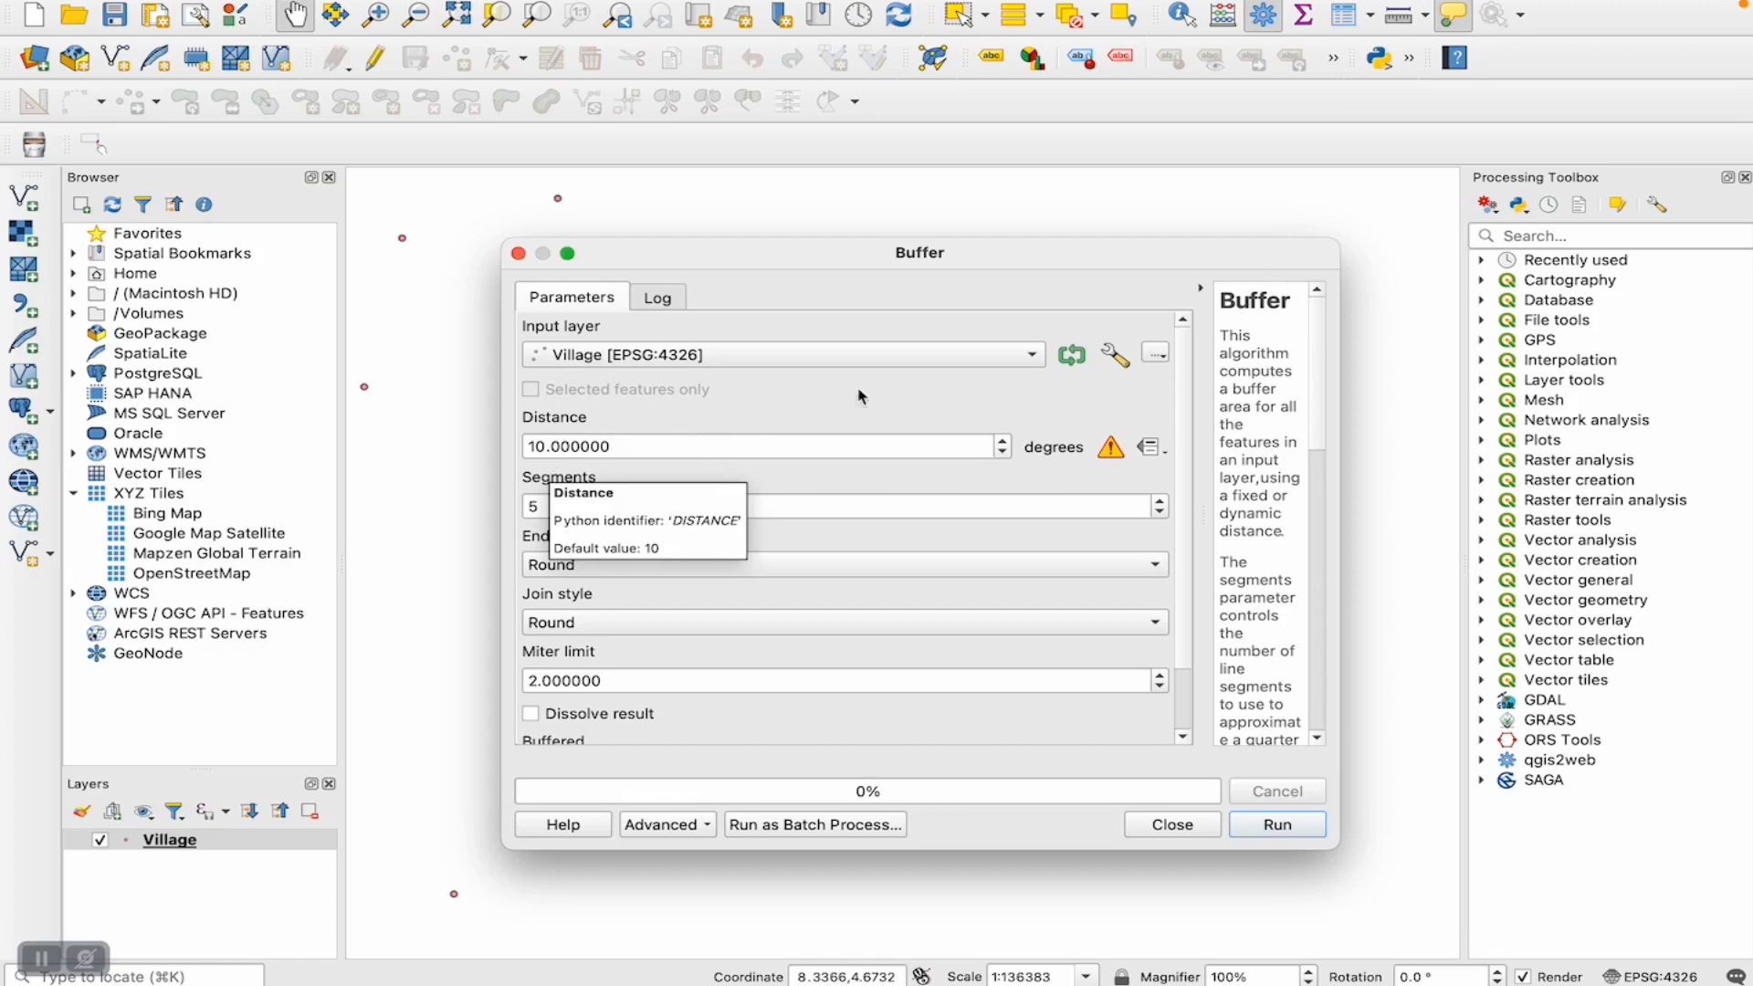
click(1273, 9)
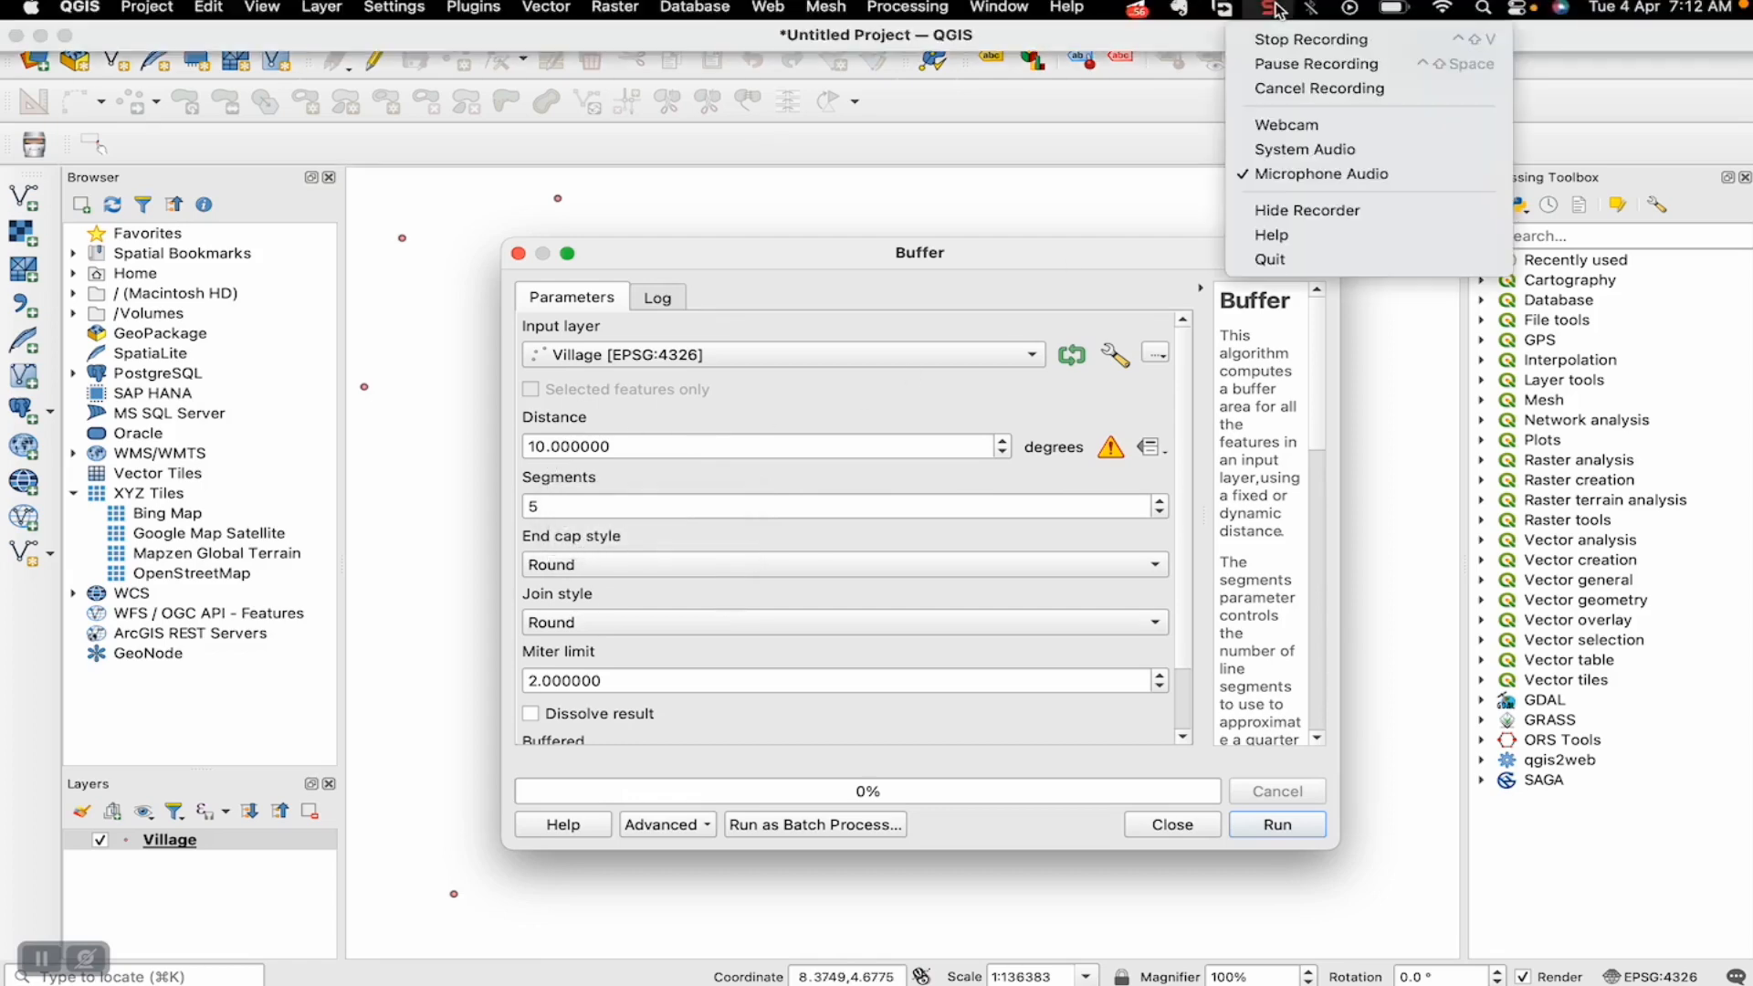
click(1273, 63)
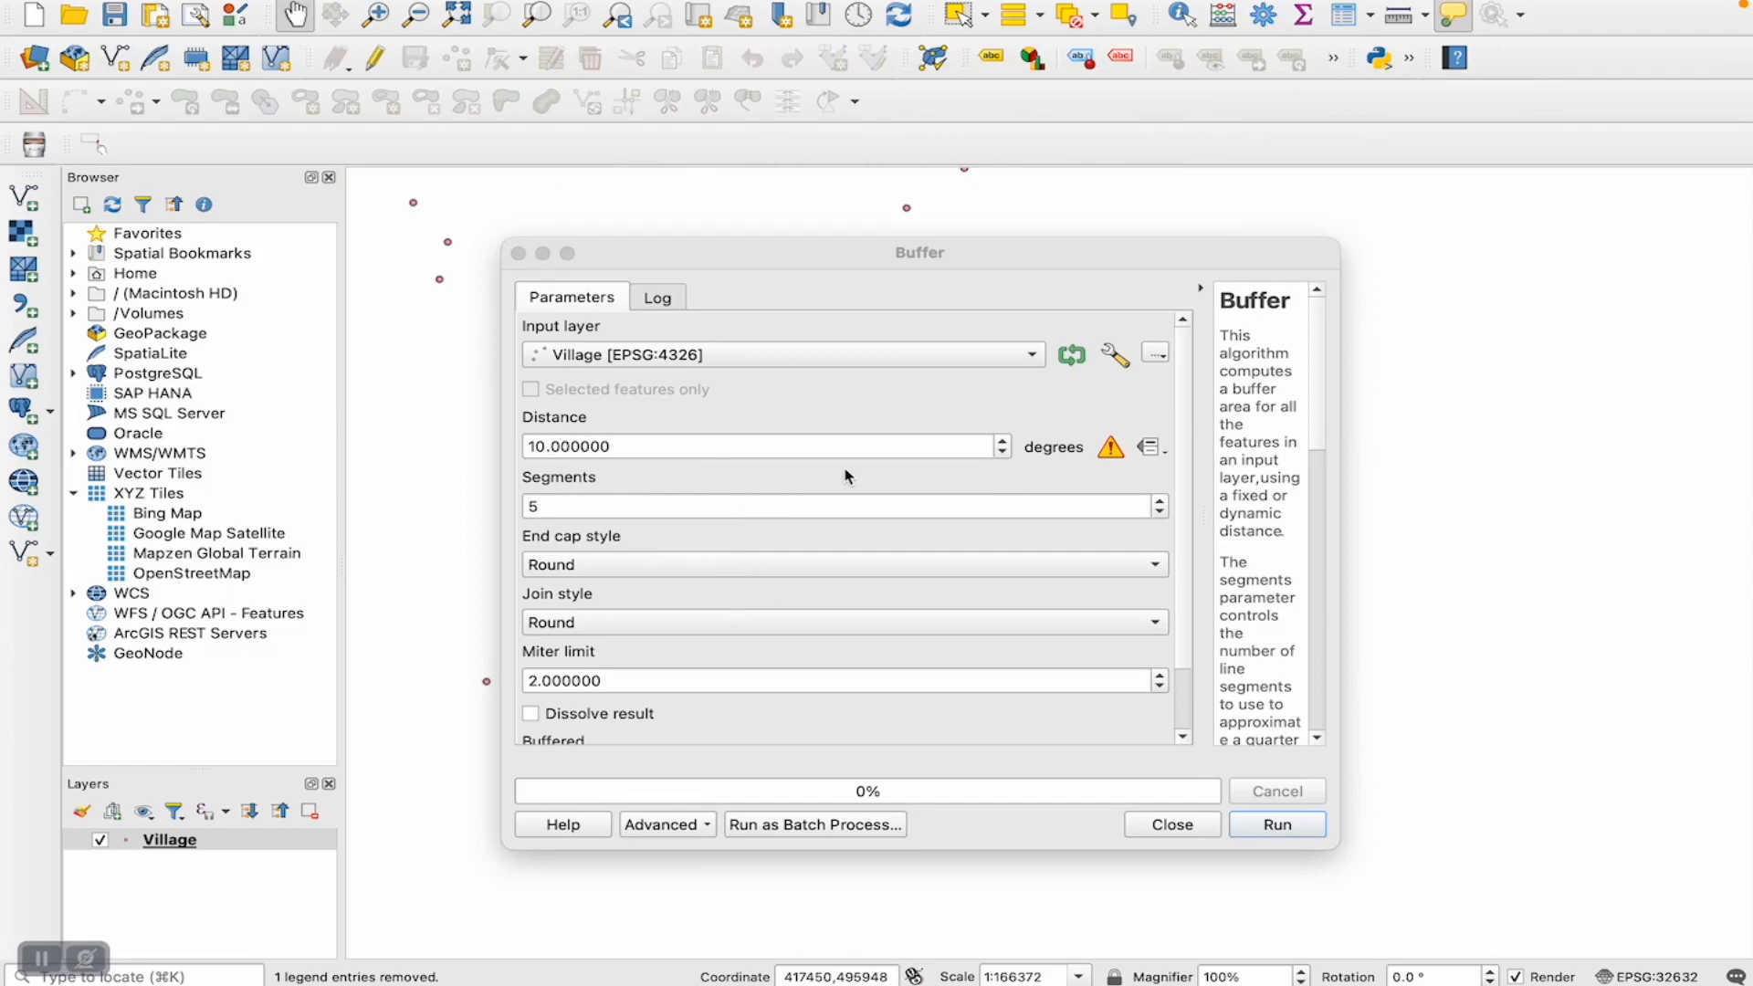
- Read the warning beside the buffer distance units and close the Buffer tool without running it
click(1116, 456)
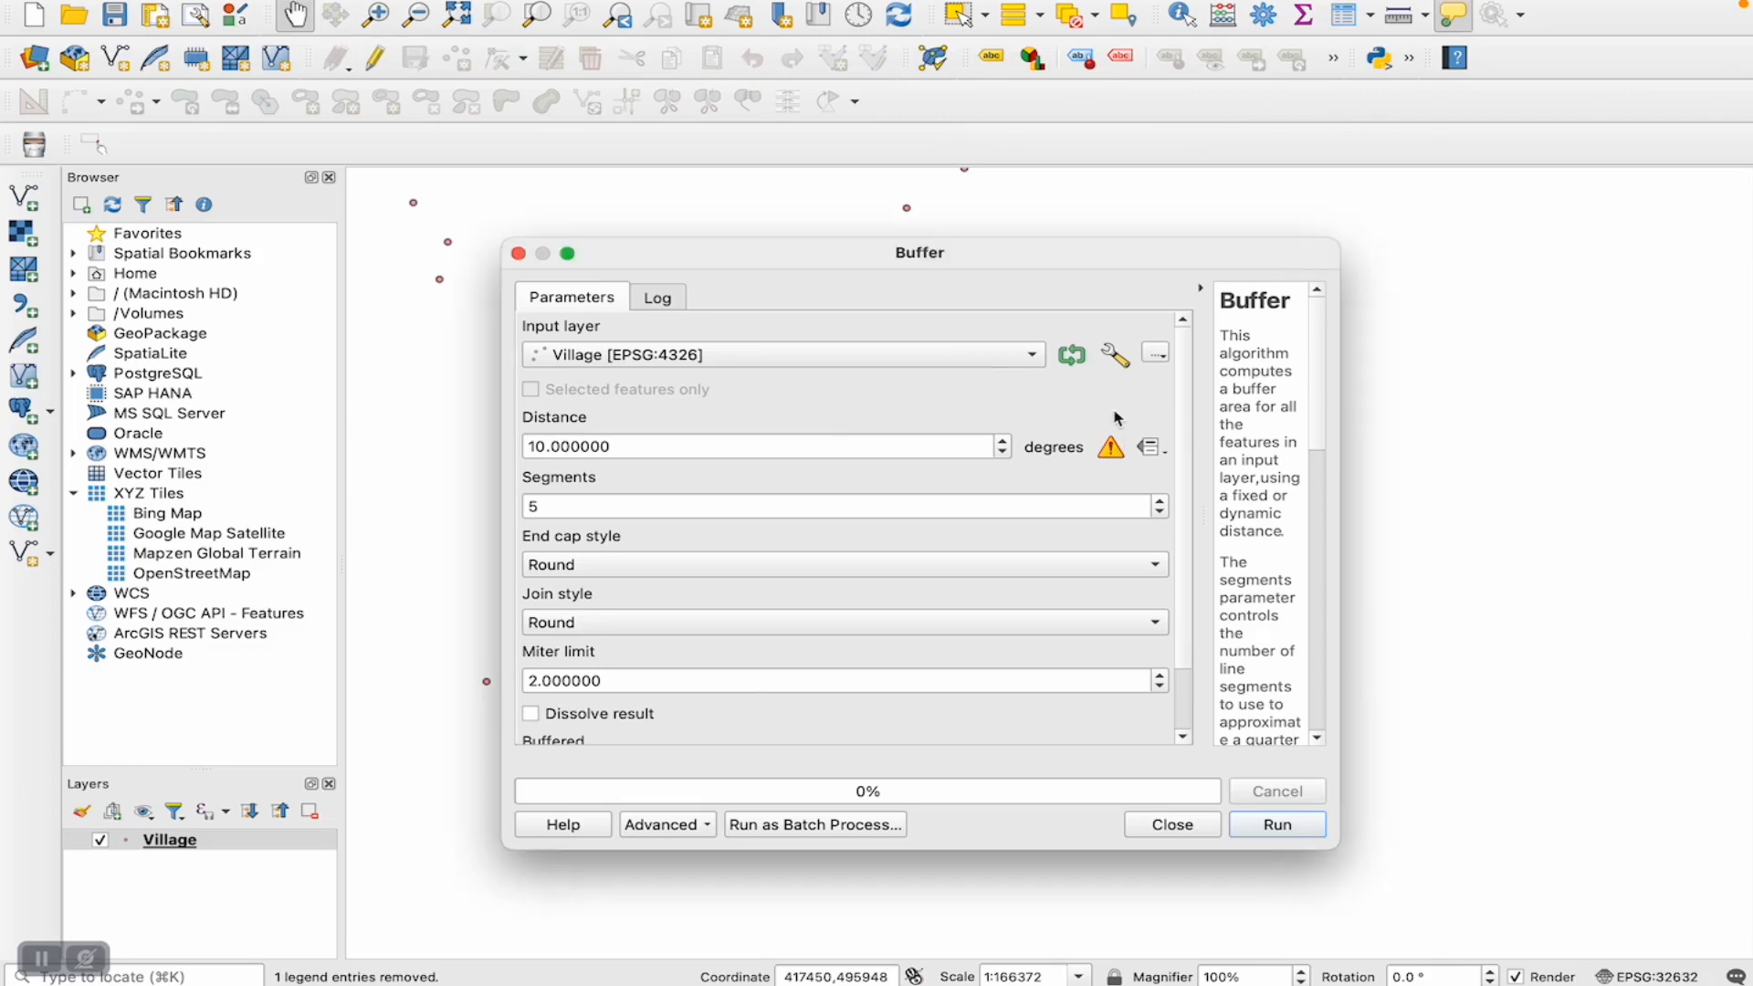
mouse_move(1116, 462)
click(644, 450)
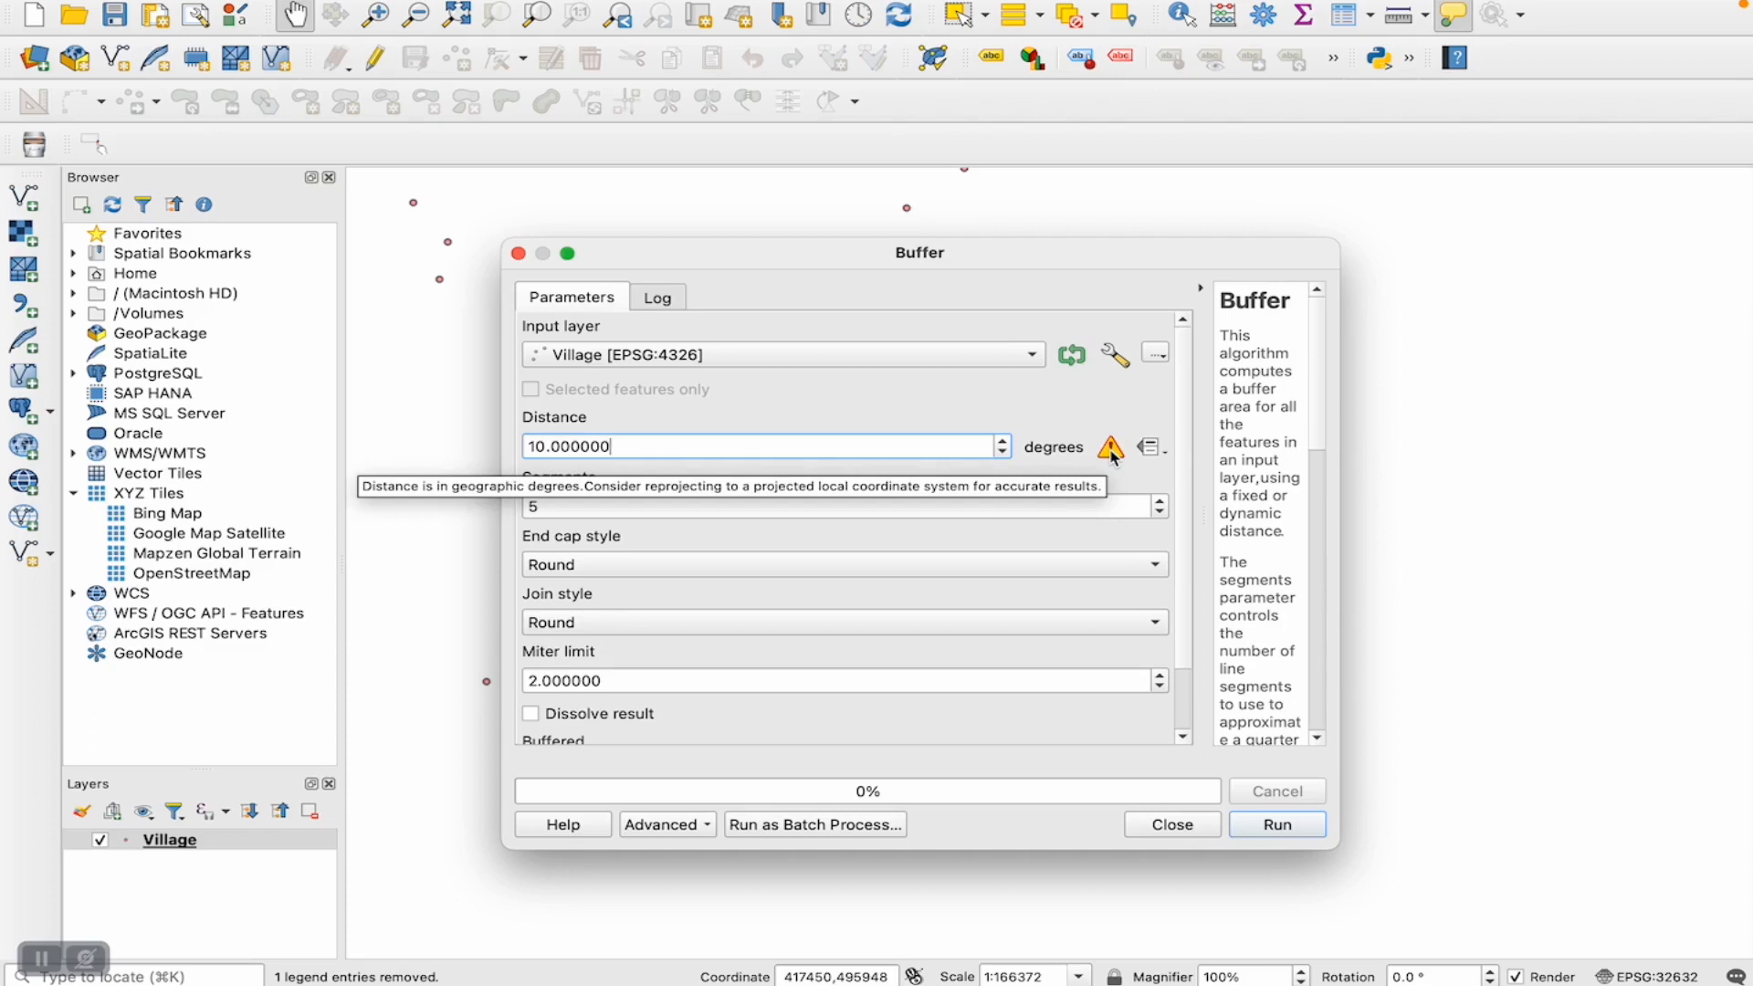
click(1172, 825)
- Start exporting the Village layer's features and set the output format to ESRI Shapefile
click(217, 922)
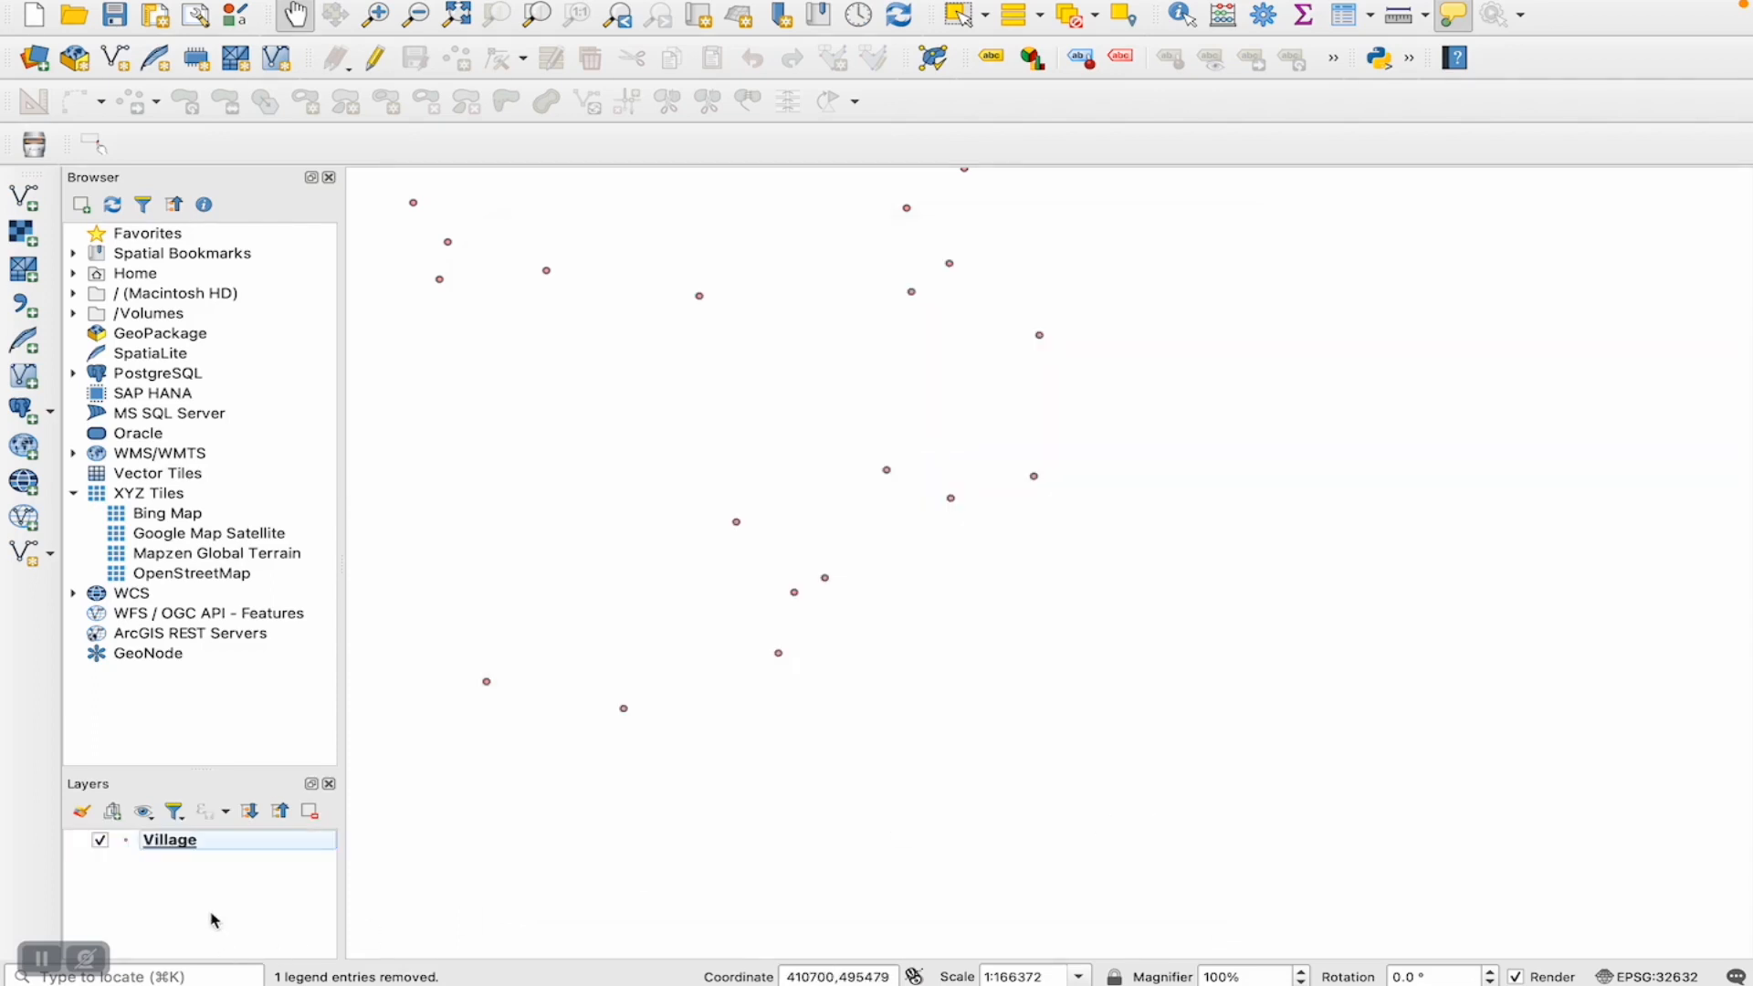
right_click(179, 850)
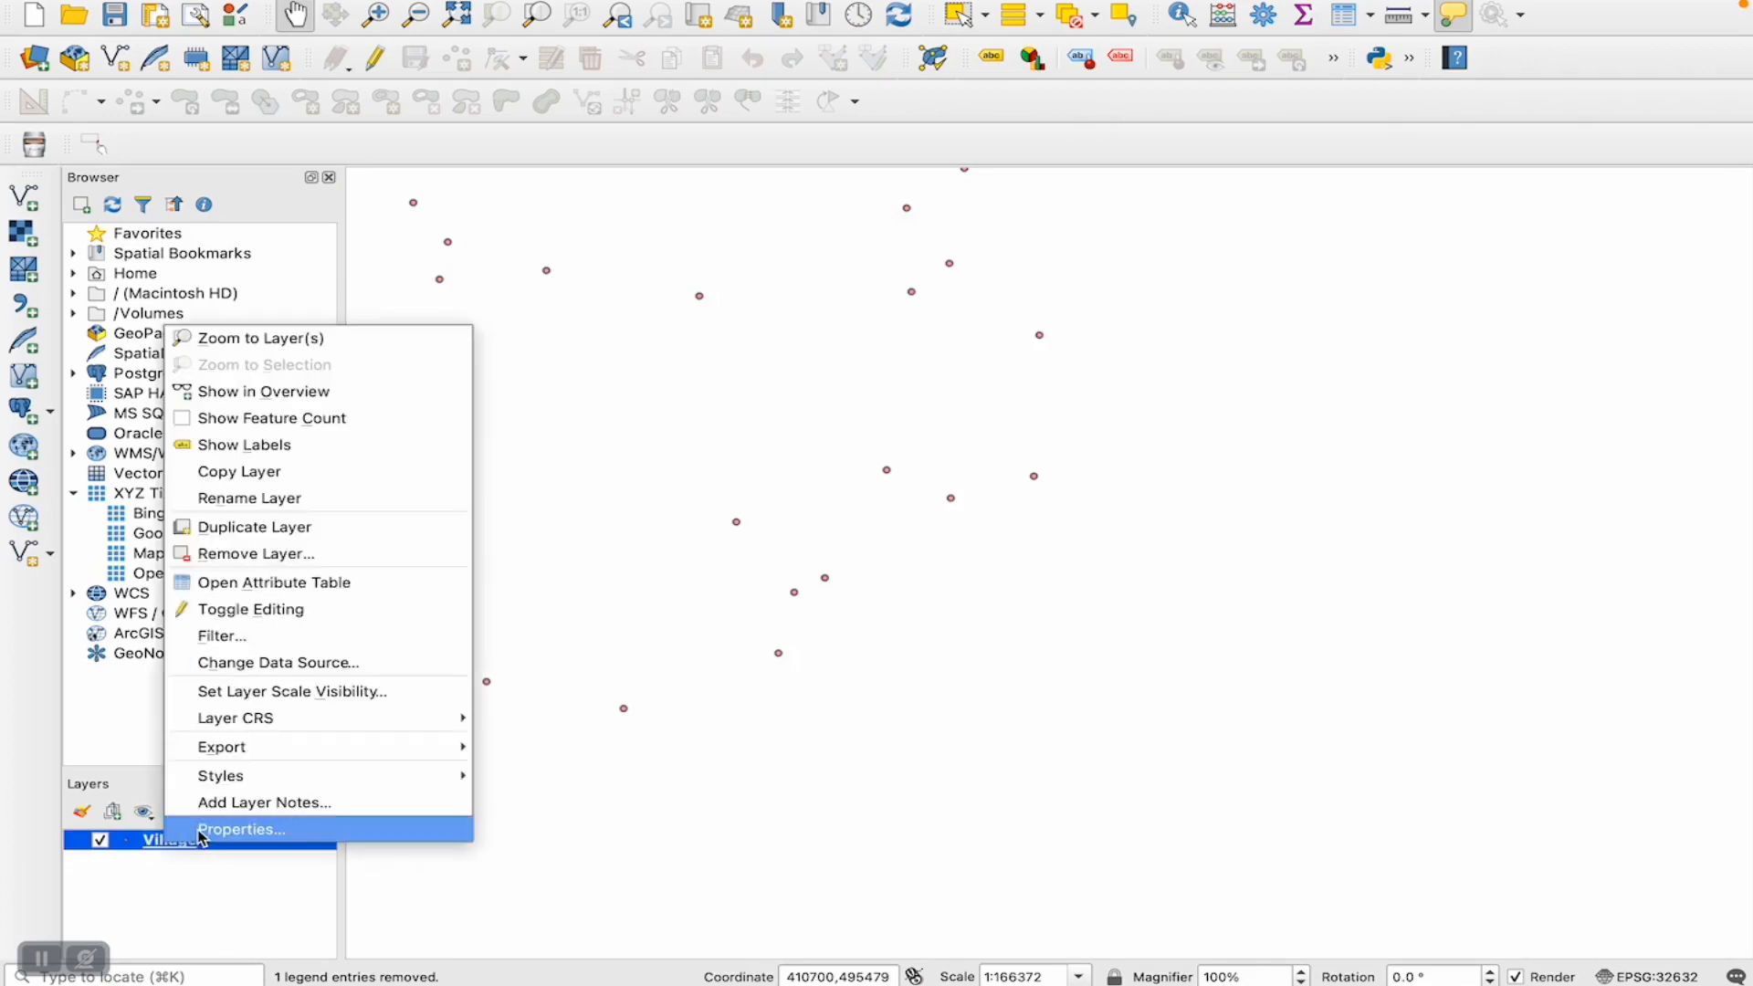
mouse_move(219, 751)
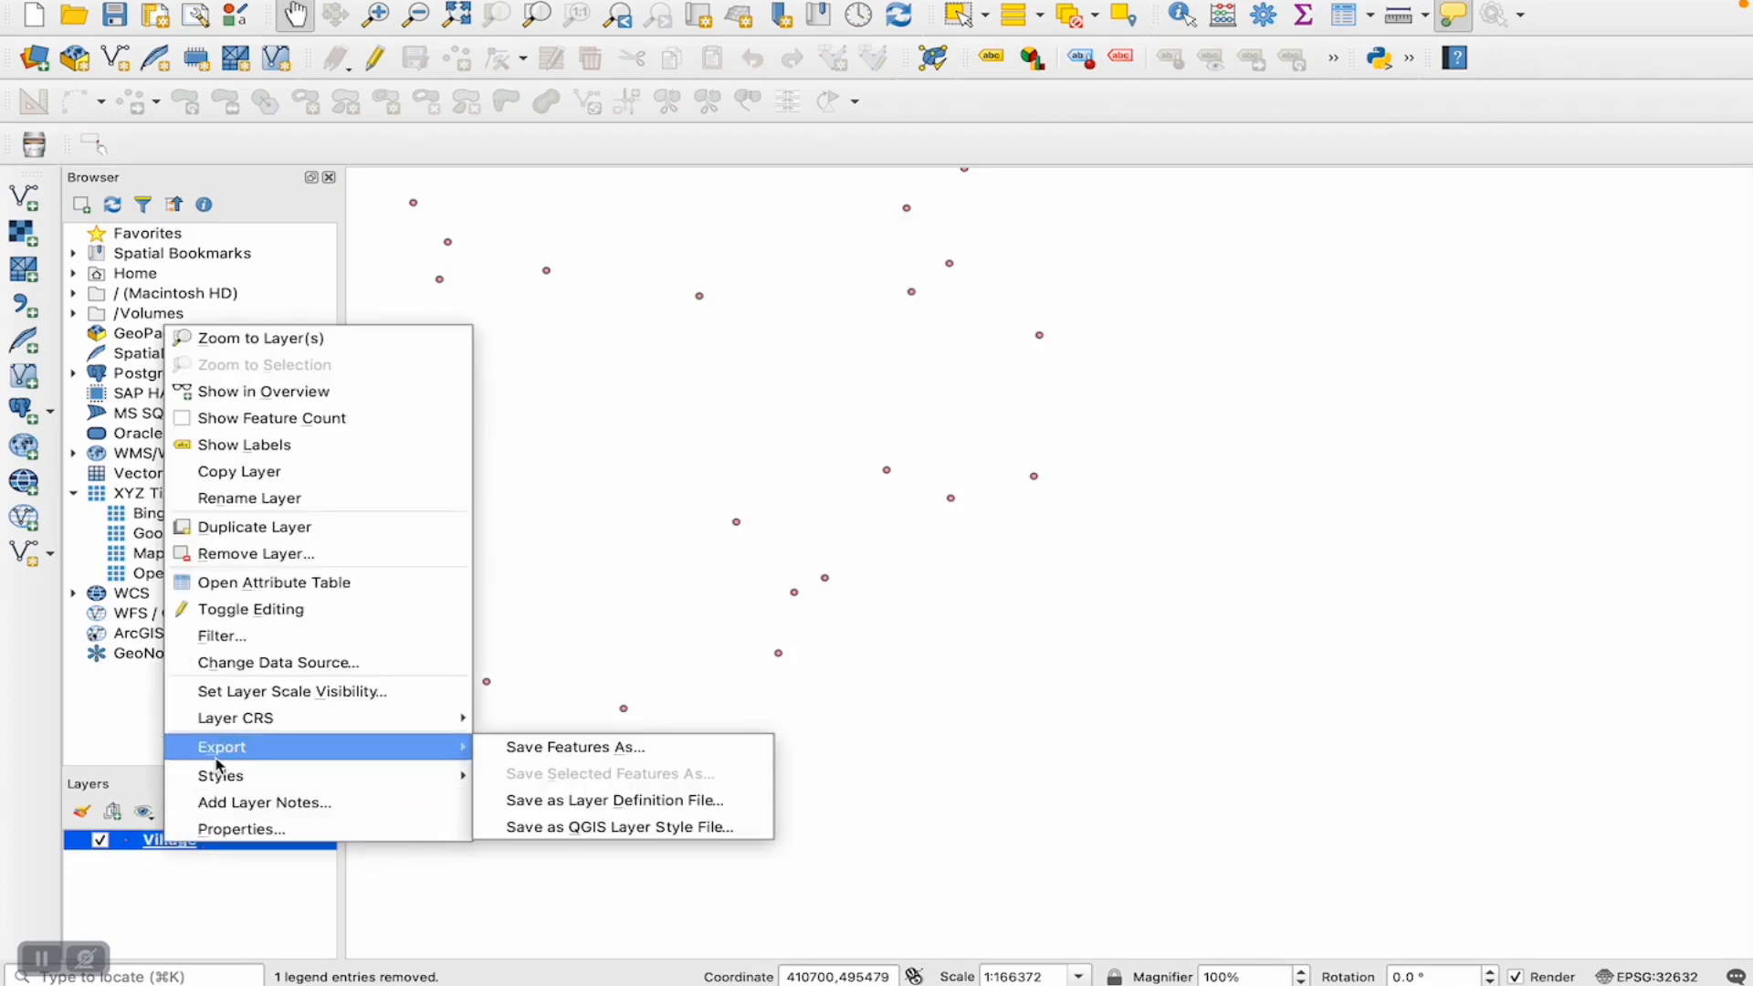
click(551, 757)
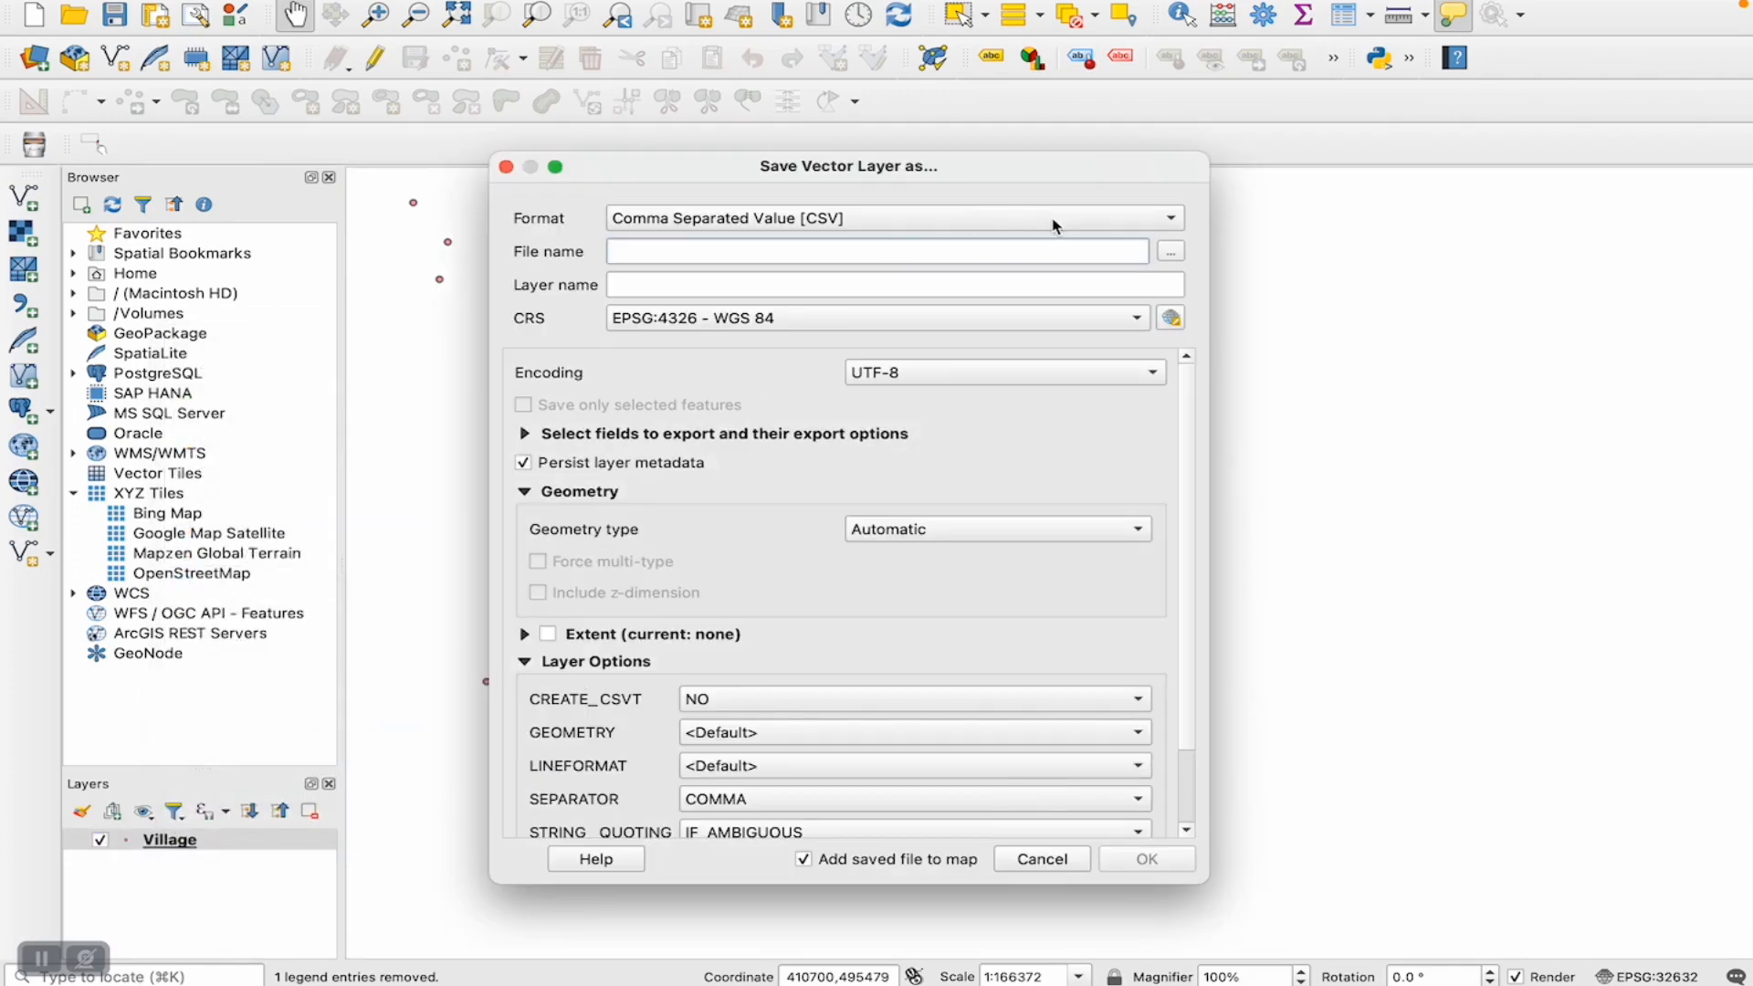
click(1054, 225)
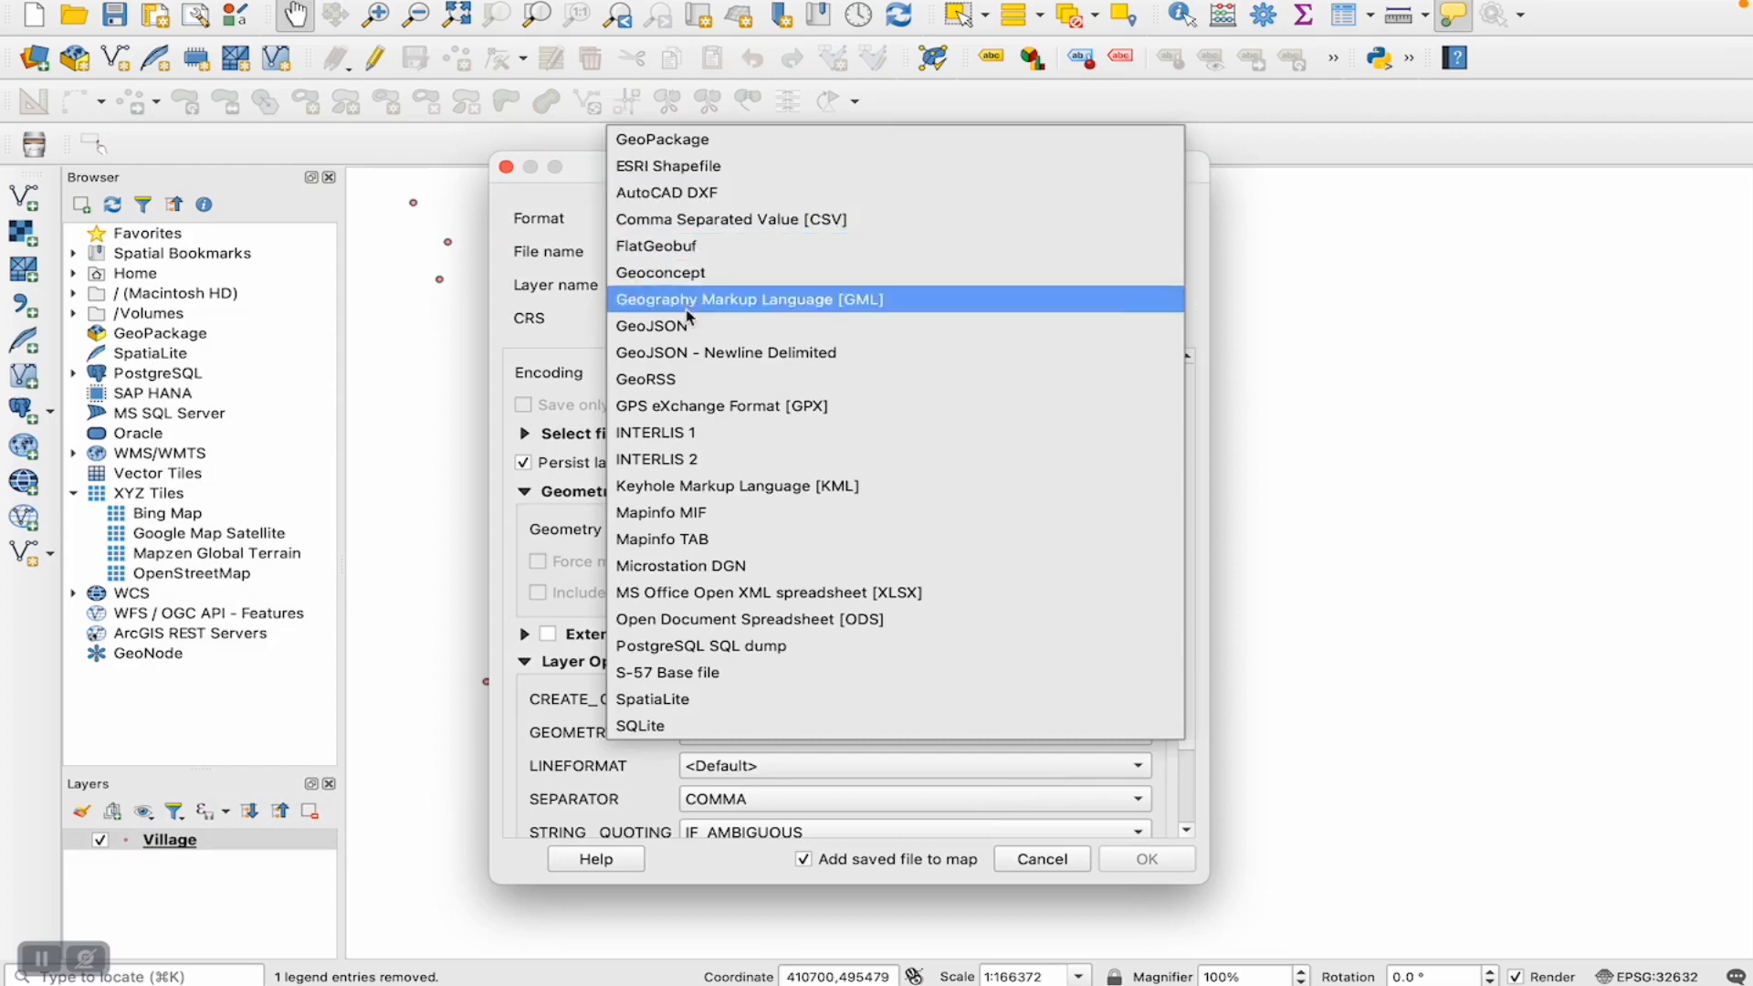
click(667, 168)
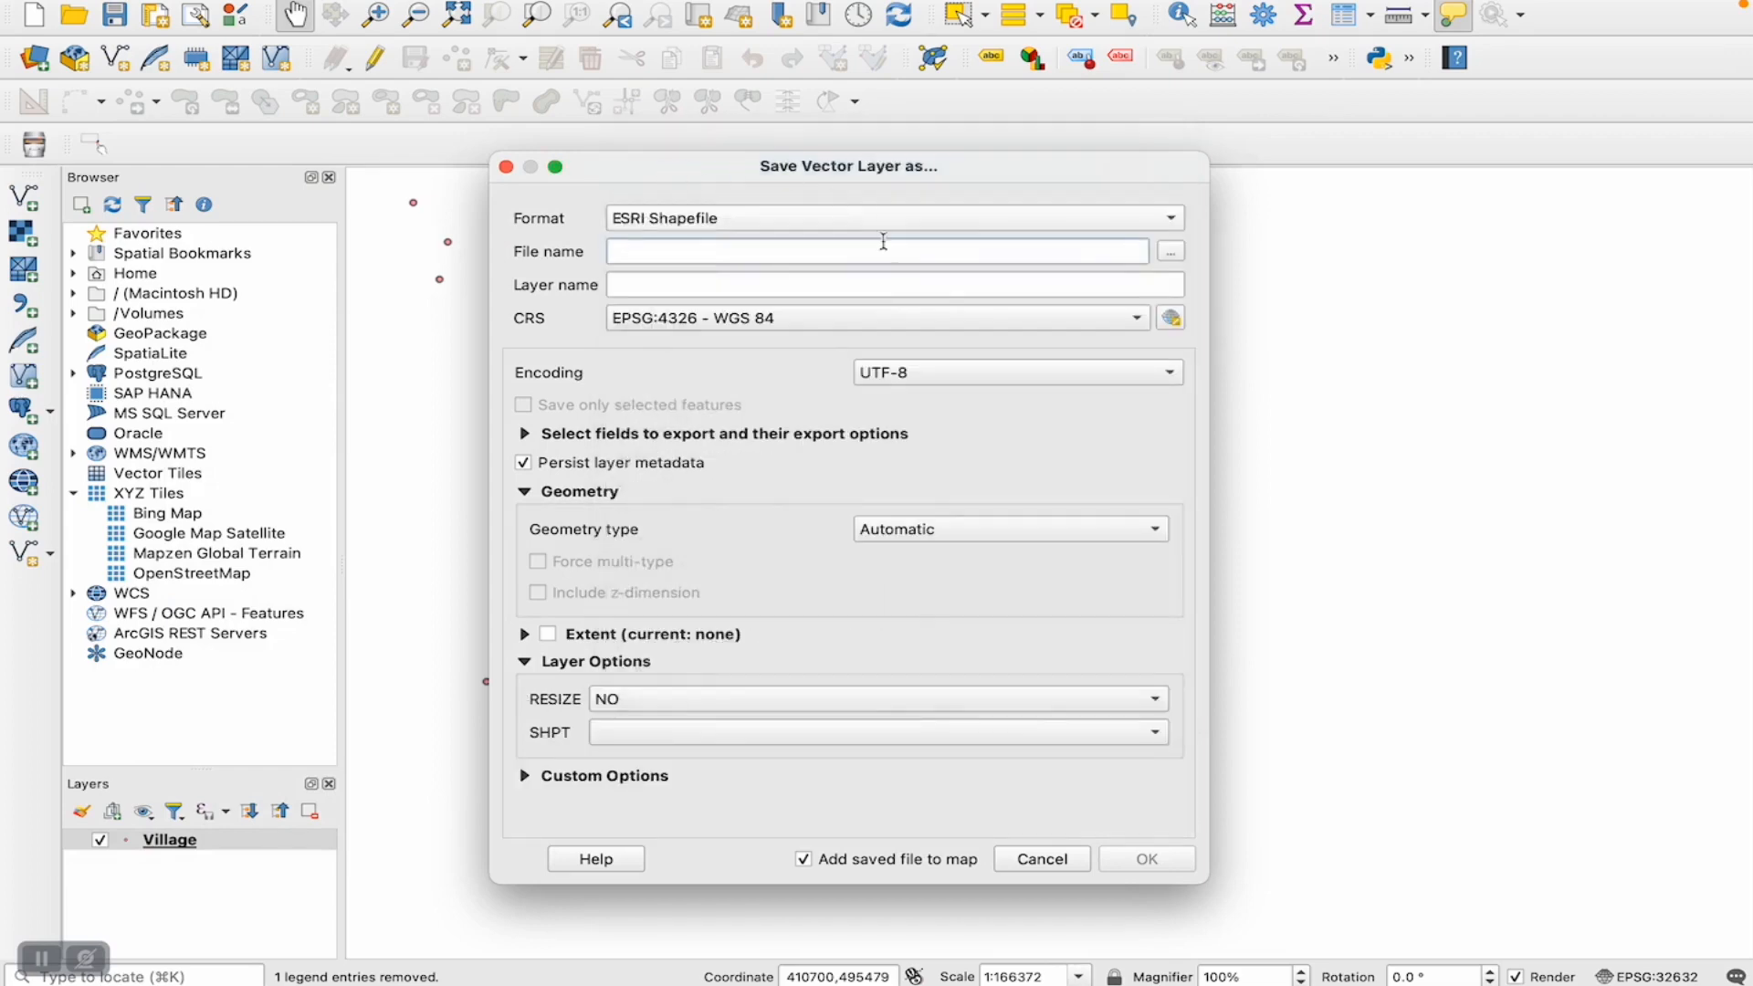
- Set the export's output file to test_proj in the vector data folder inside GIS
click(1168, 252)
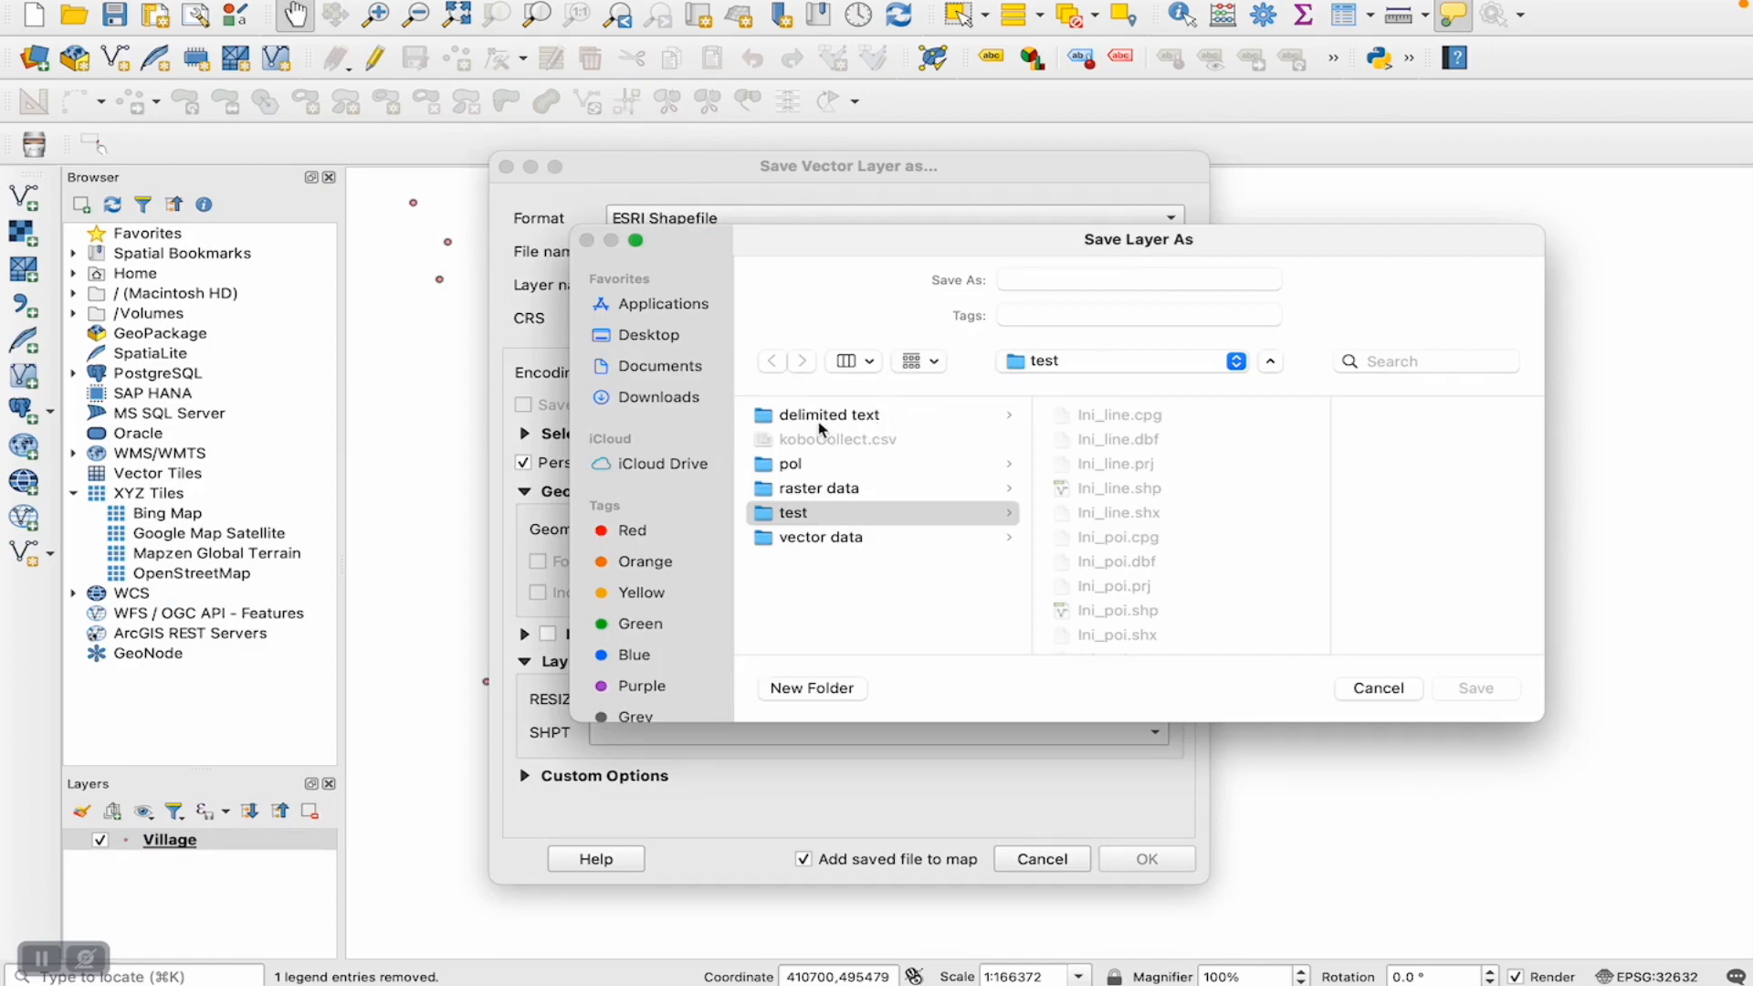
click(1149, 362)
click(1087, 390)
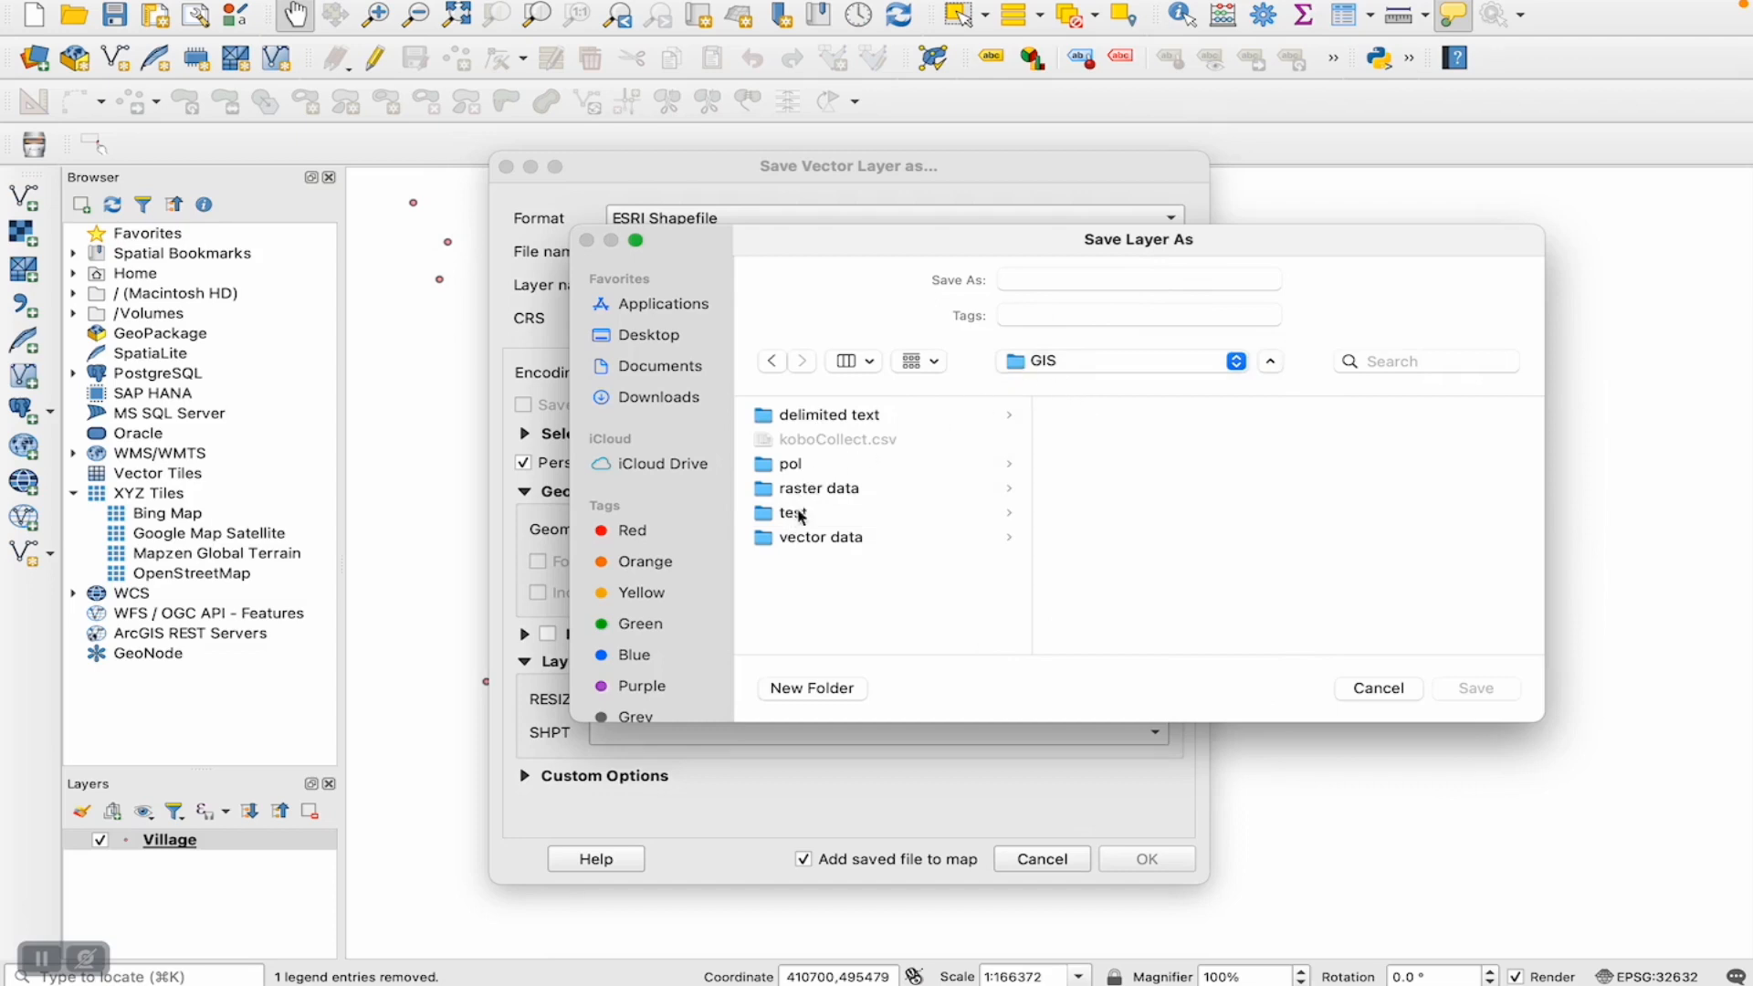
click(800, 542)
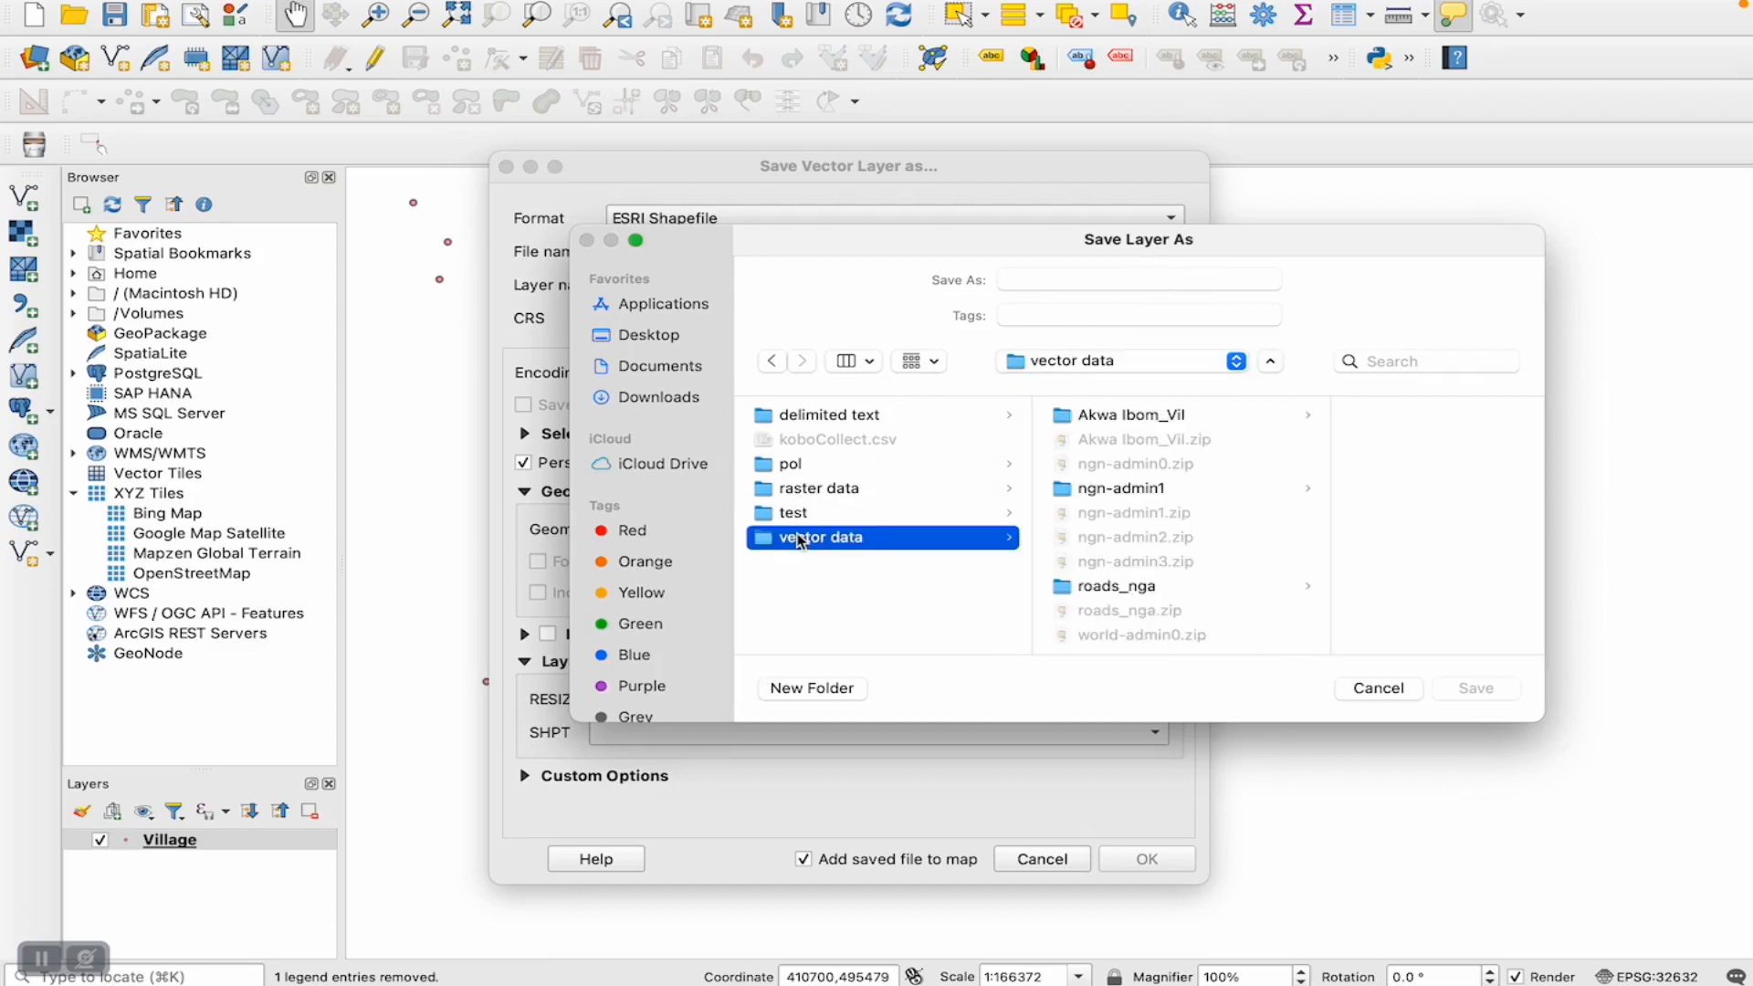
click(1083, 285)
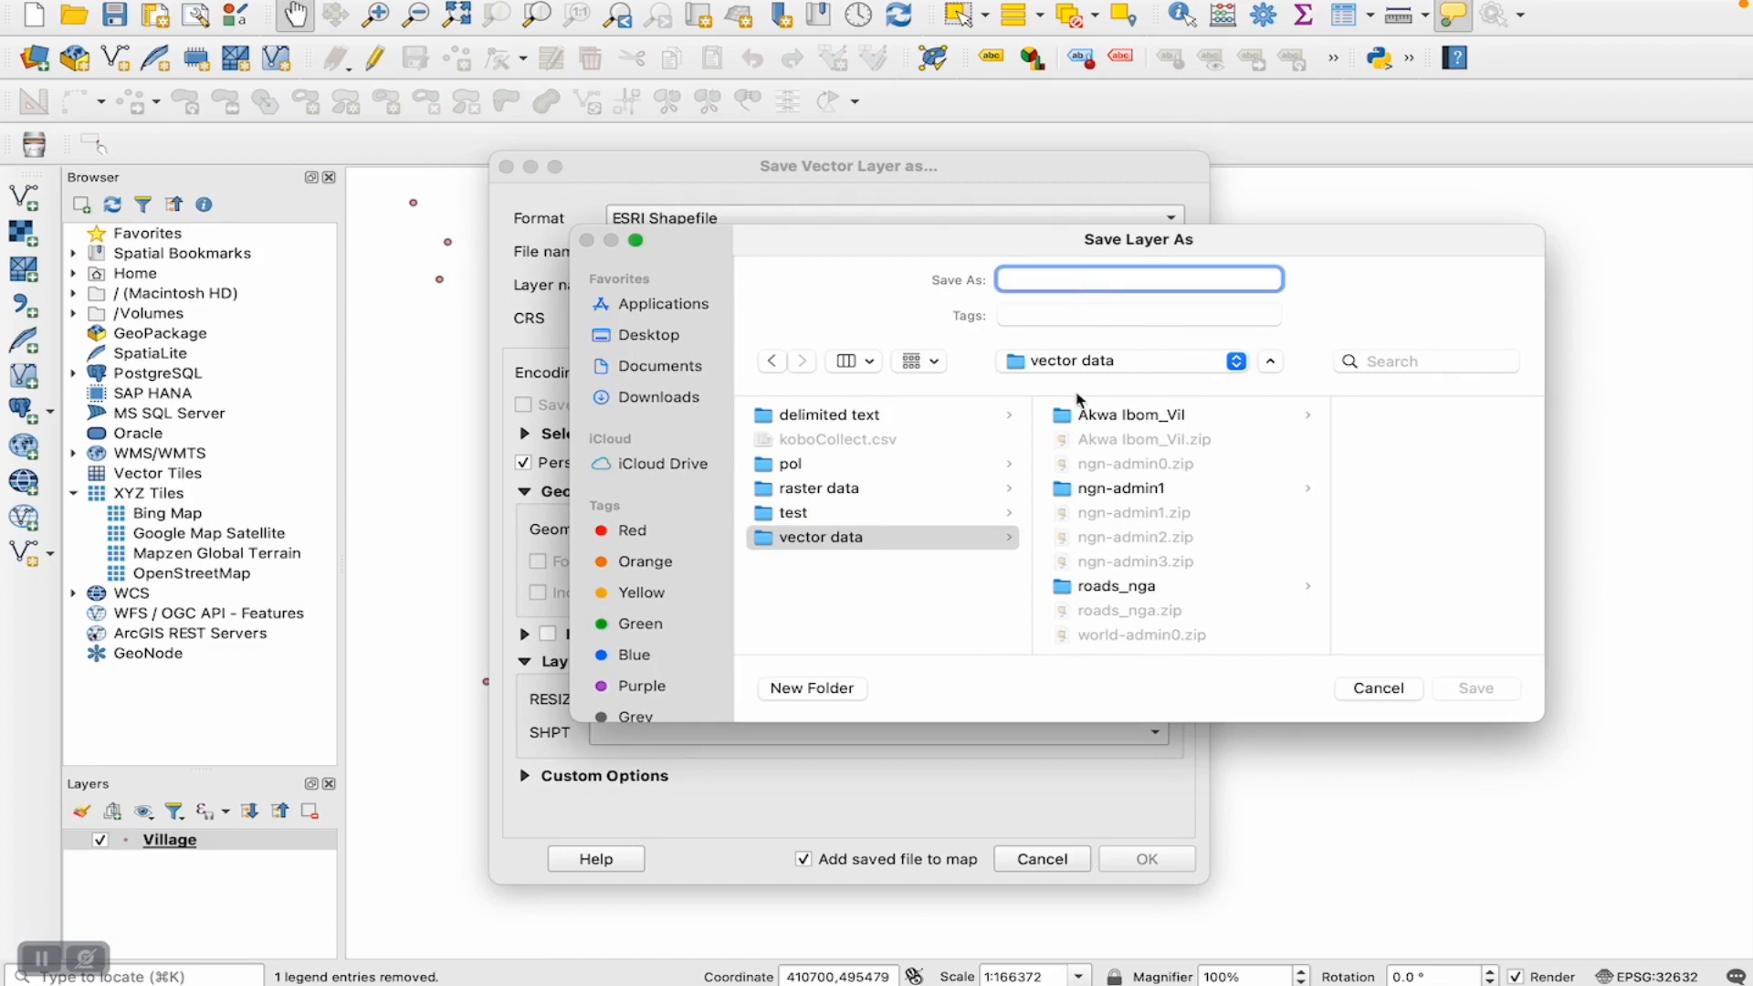
text(te)
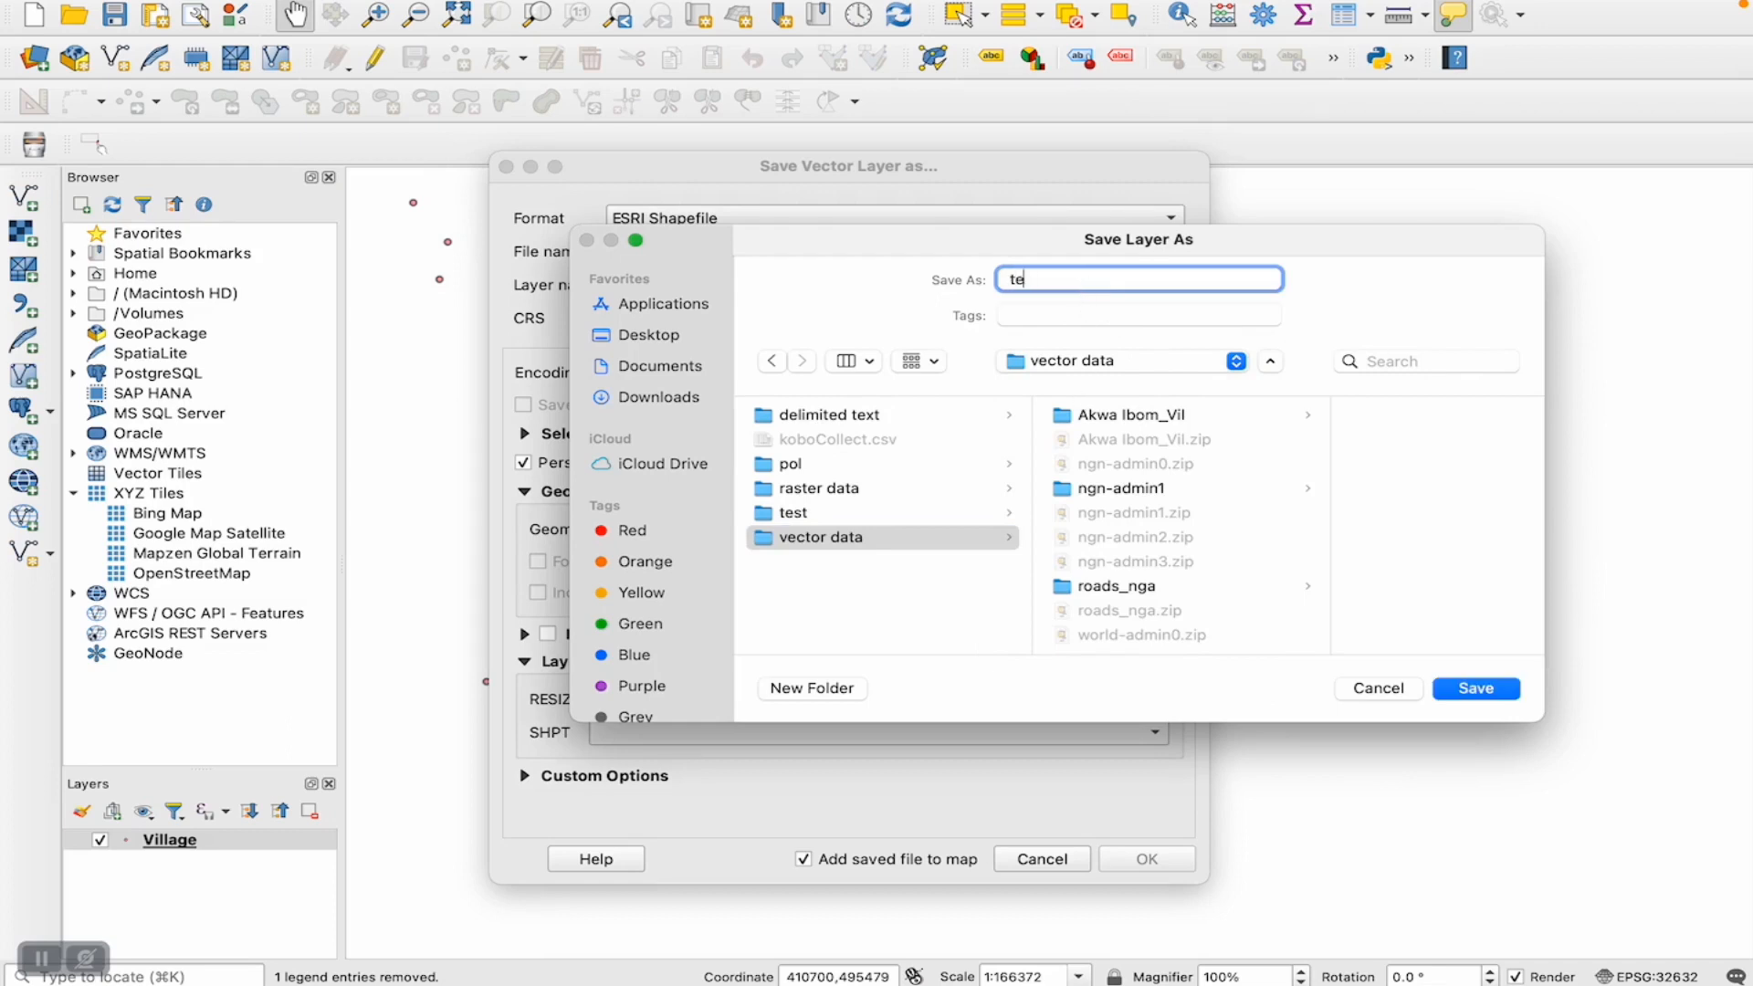
text(st_rre)
key(BackSpace)
text(proj)
click(1459, 688)
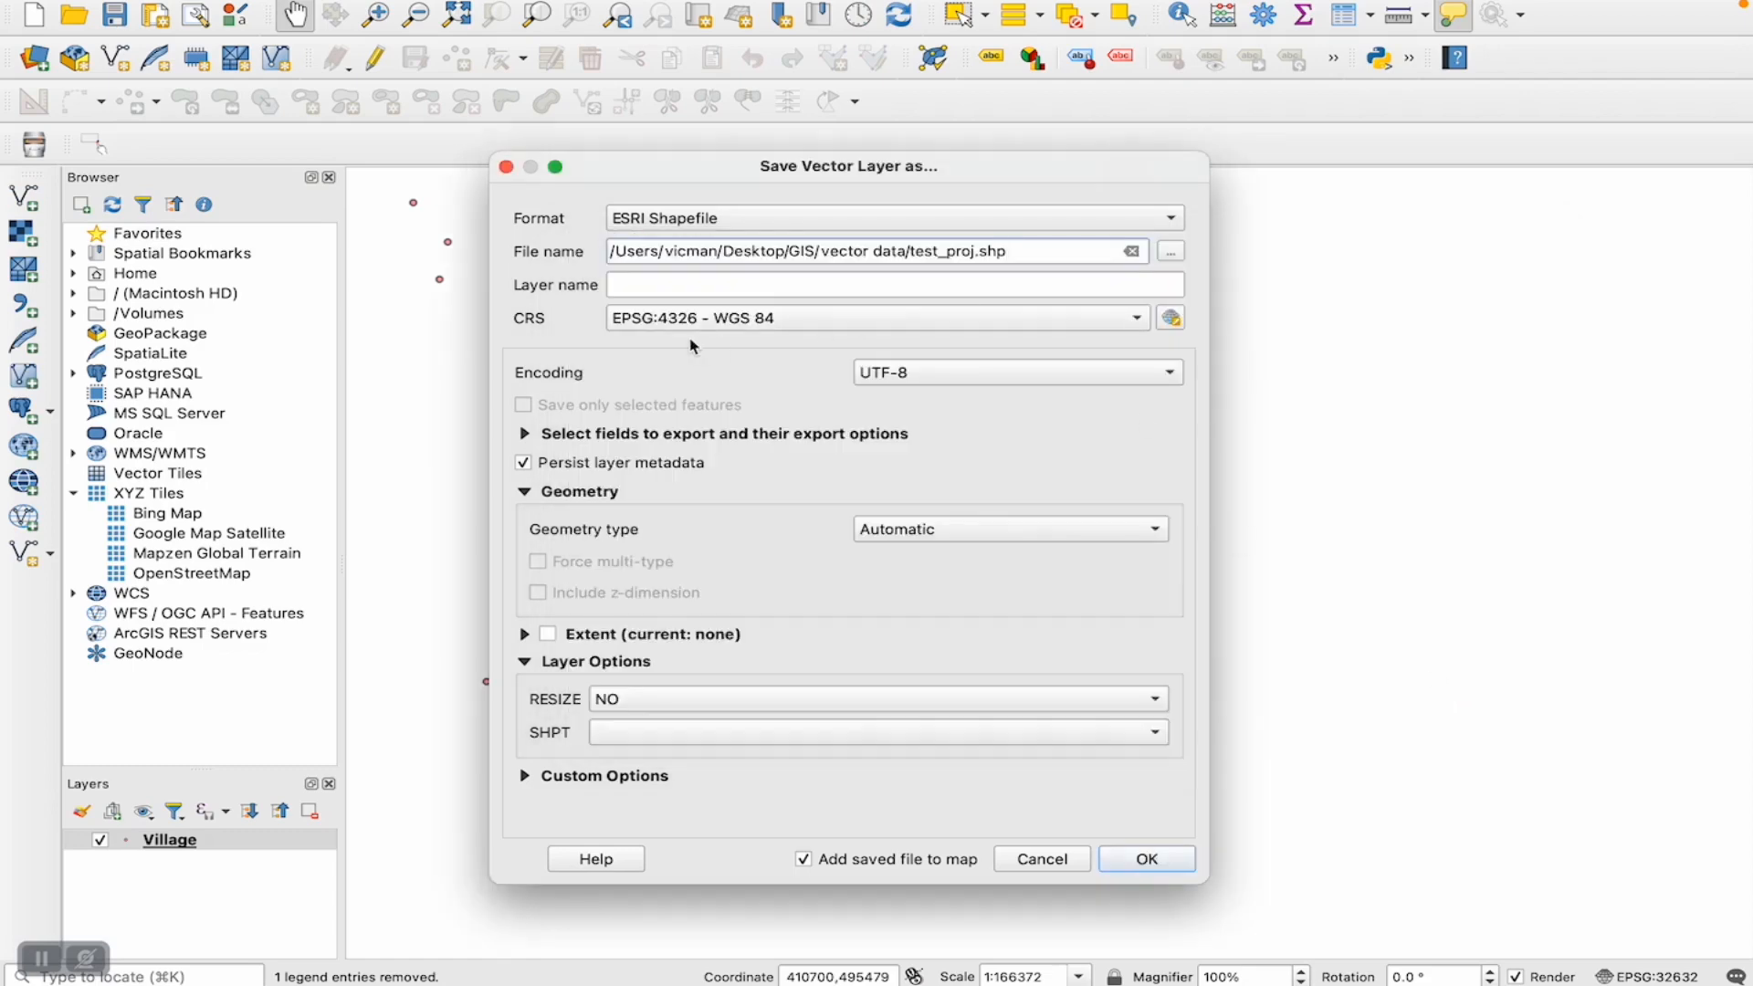
- Set the export CRS to the project CRS EPSG:32632 - WGS 84 / UTM zone 32N and export the layer
click(1138, 322)
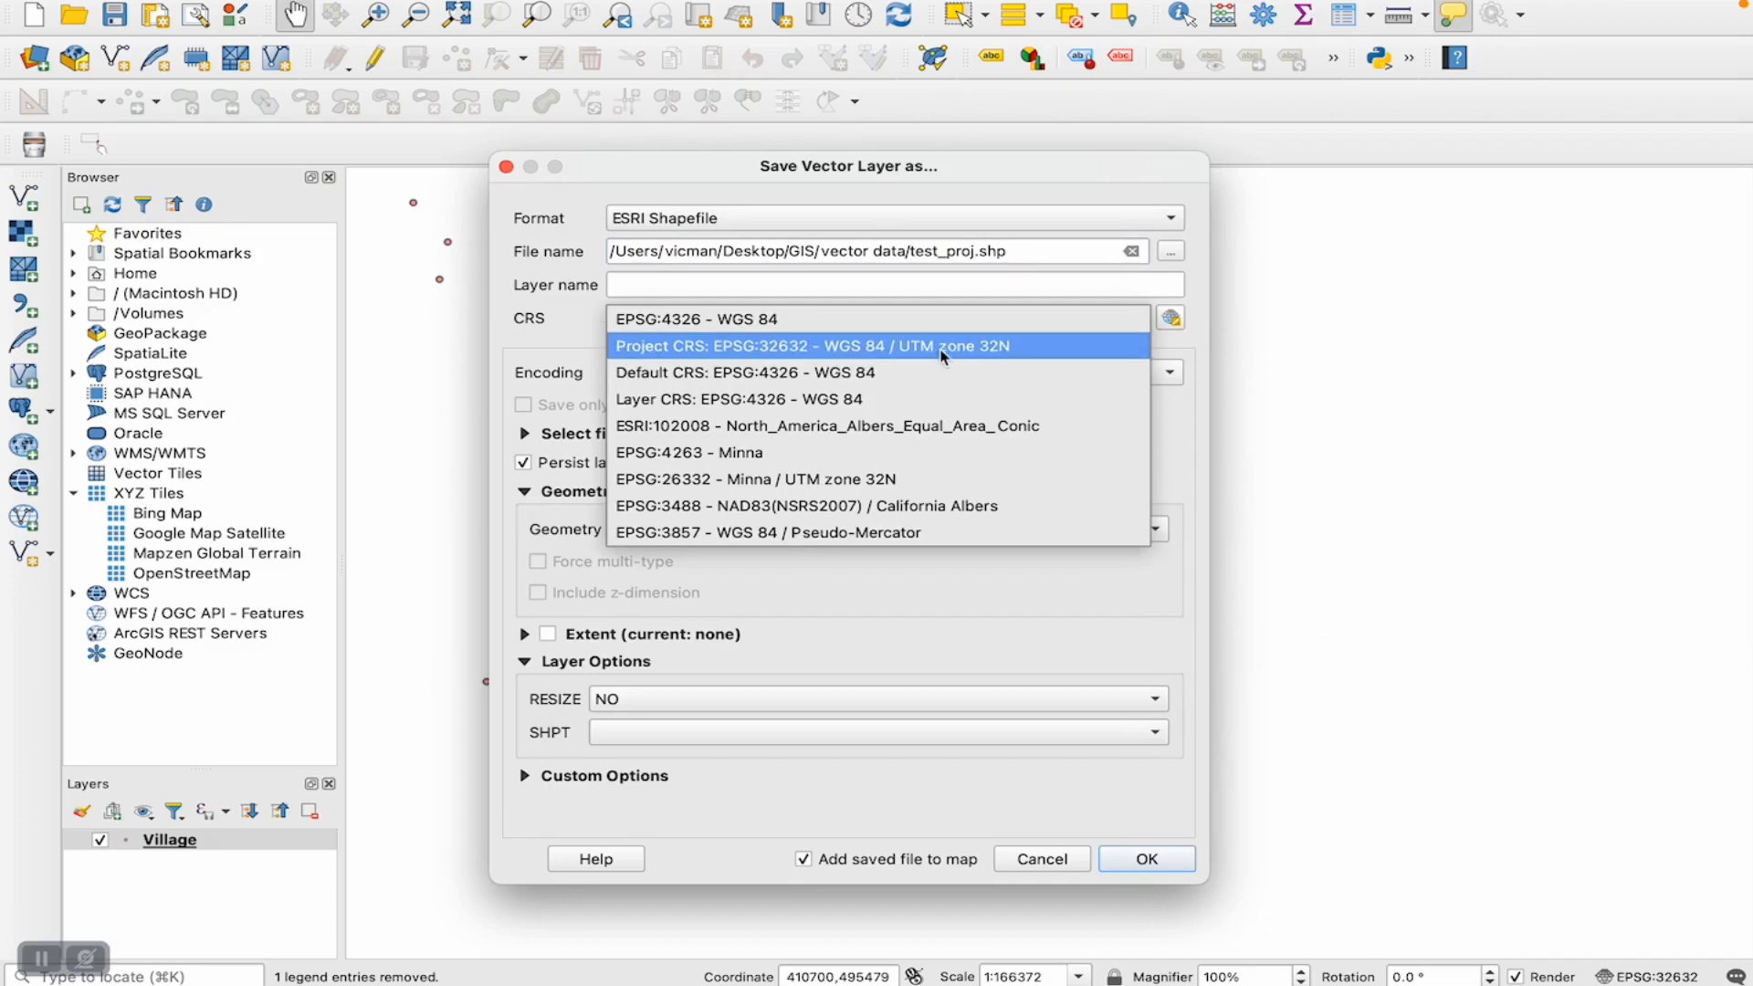
click(1007, 346)
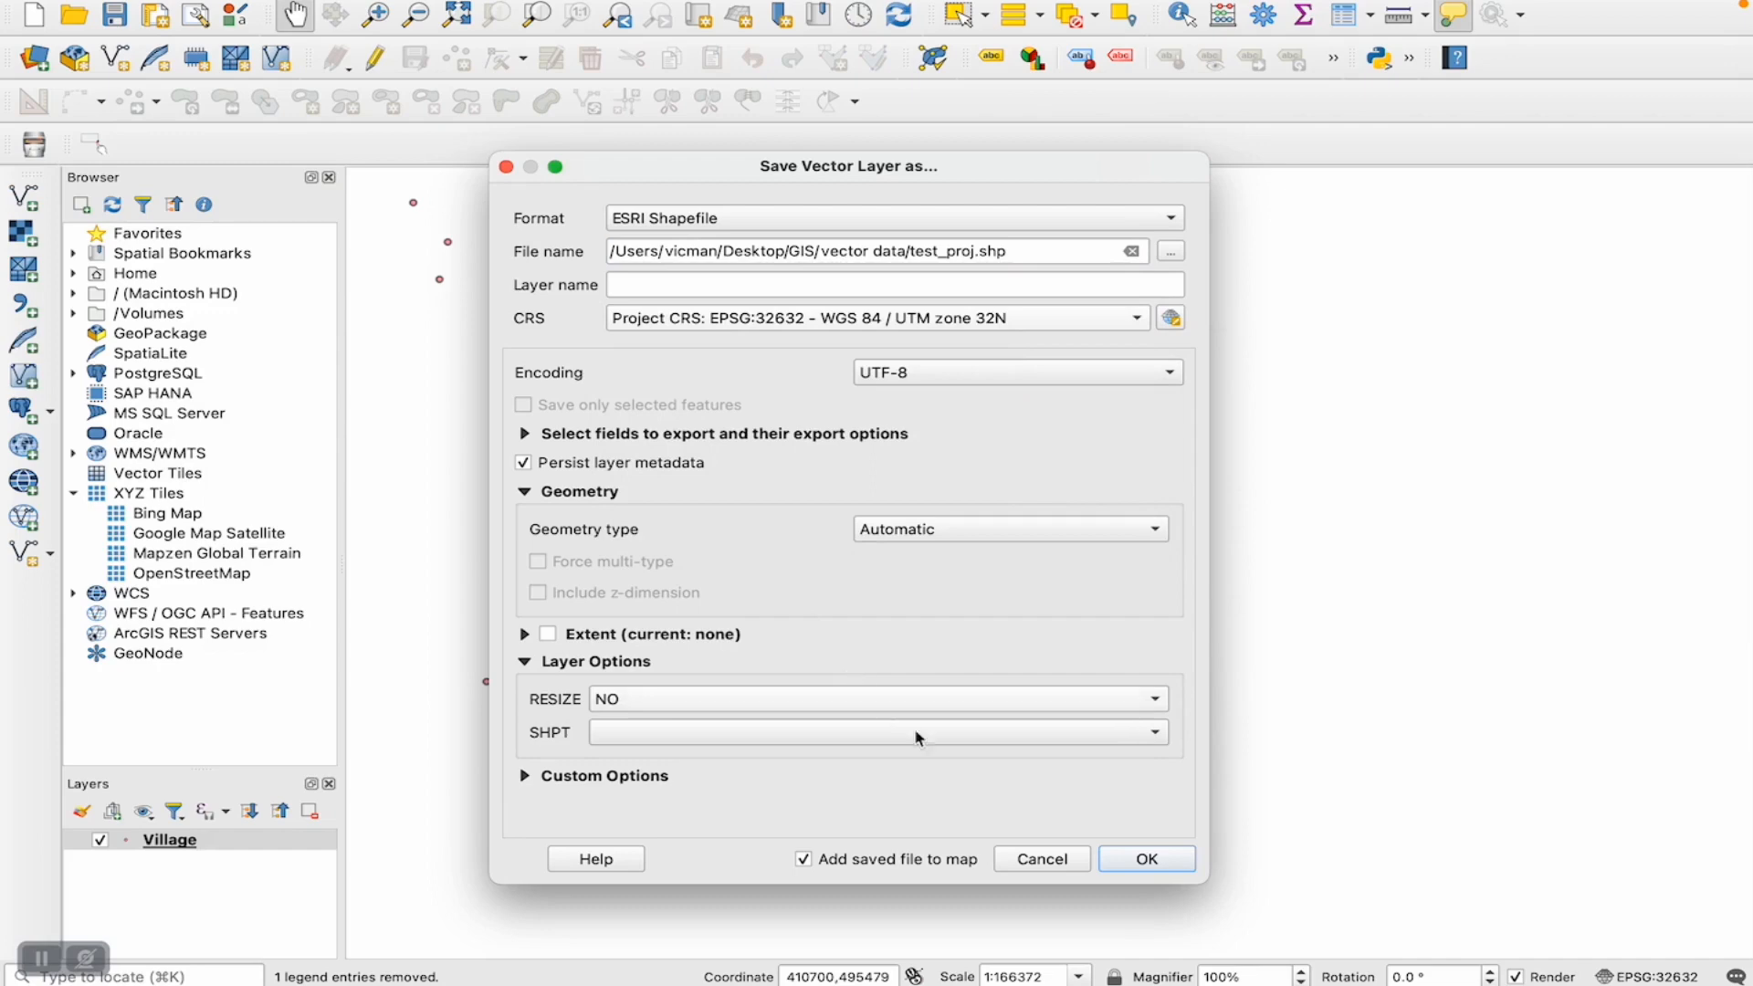
click(1136, 864)
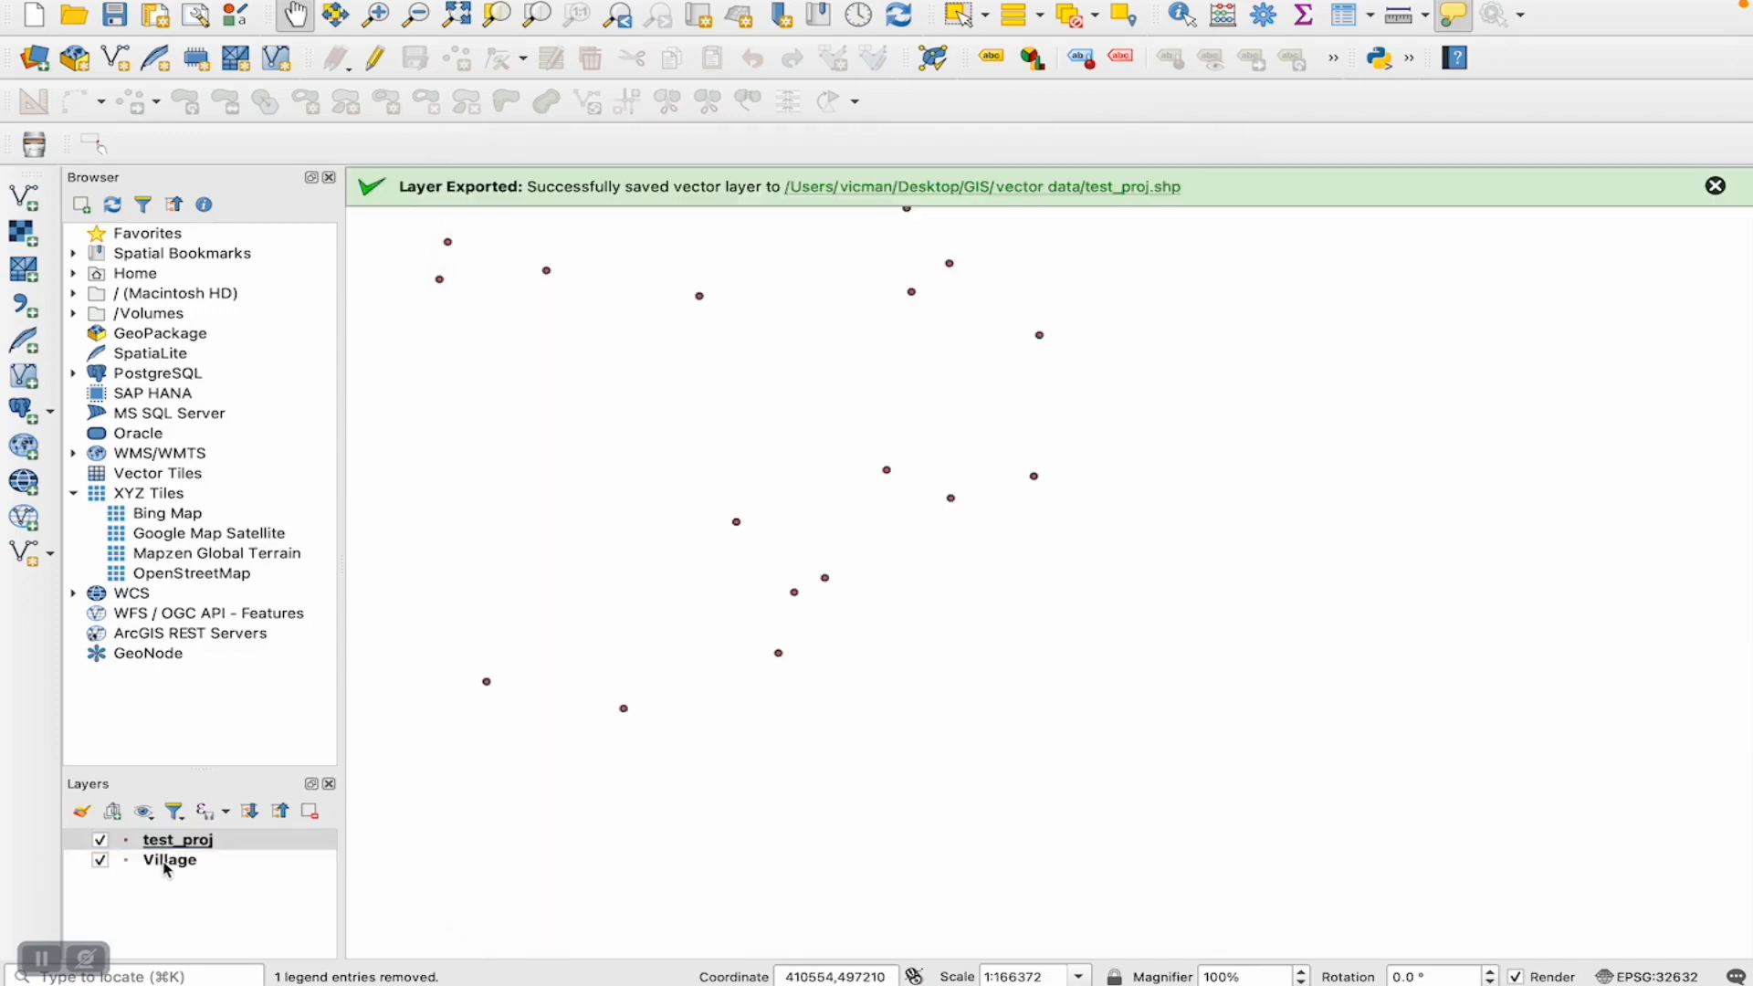
- Remove the original Village layer from the project and dismiss the export notification
click(168, 859)
right_click(169, 860)
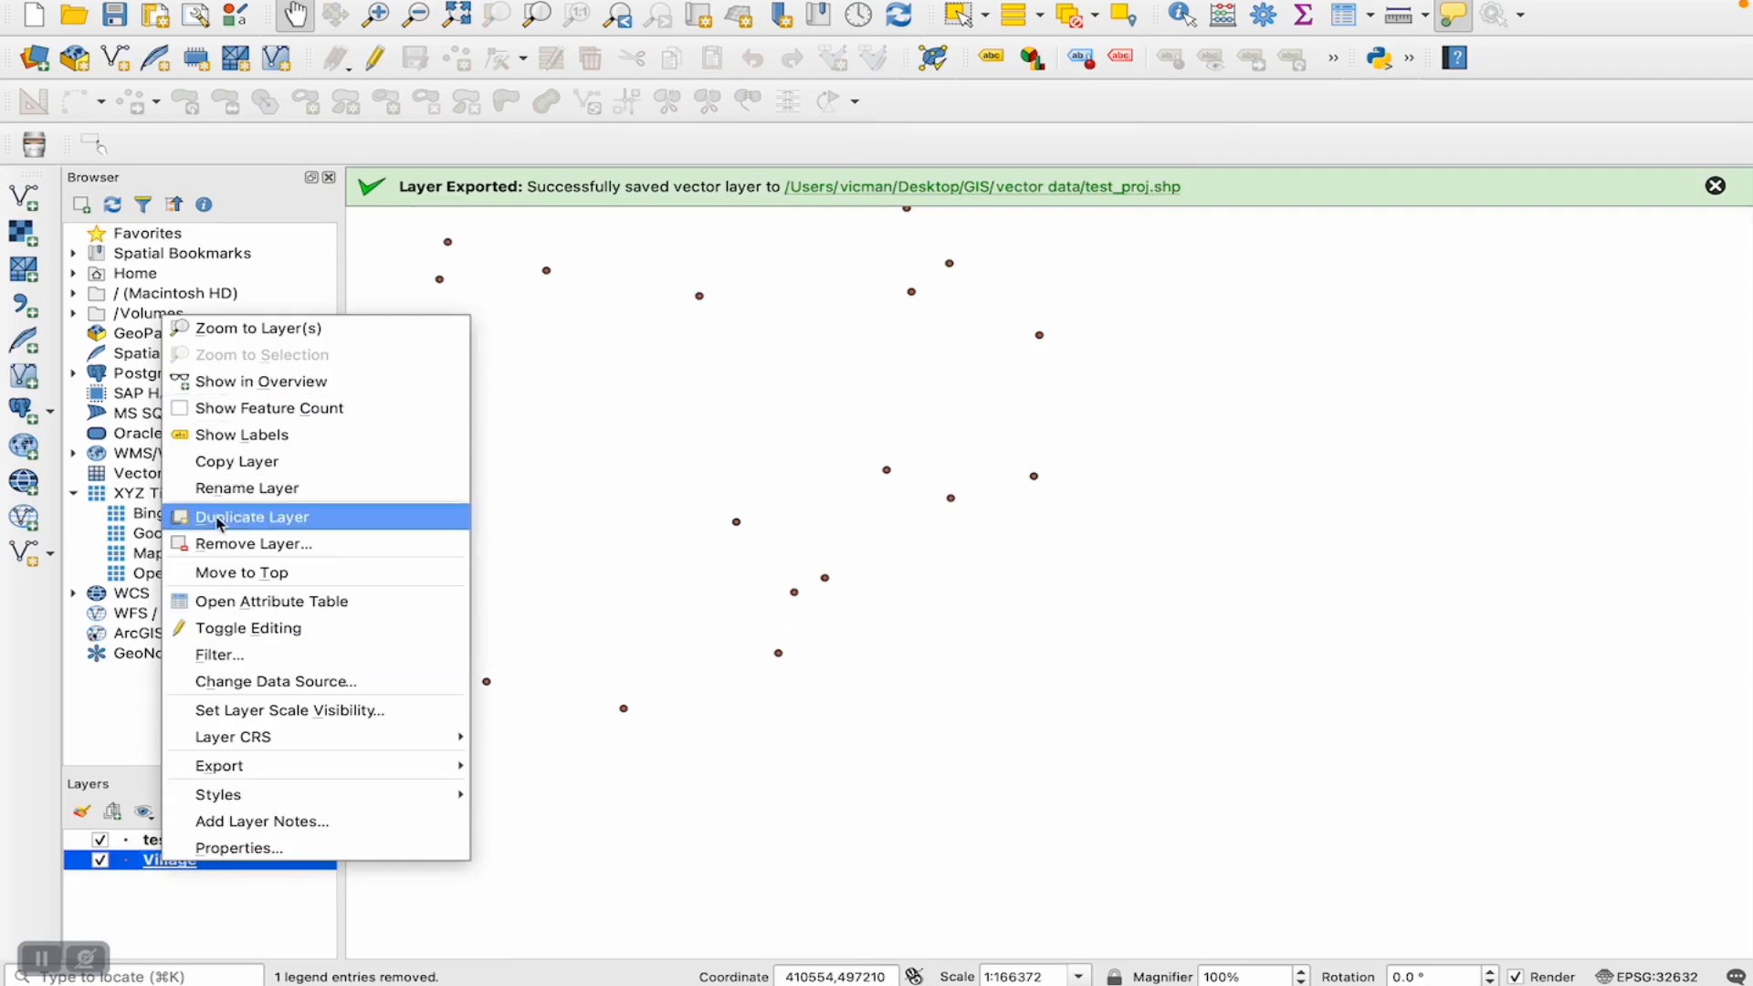
click(221, 544)
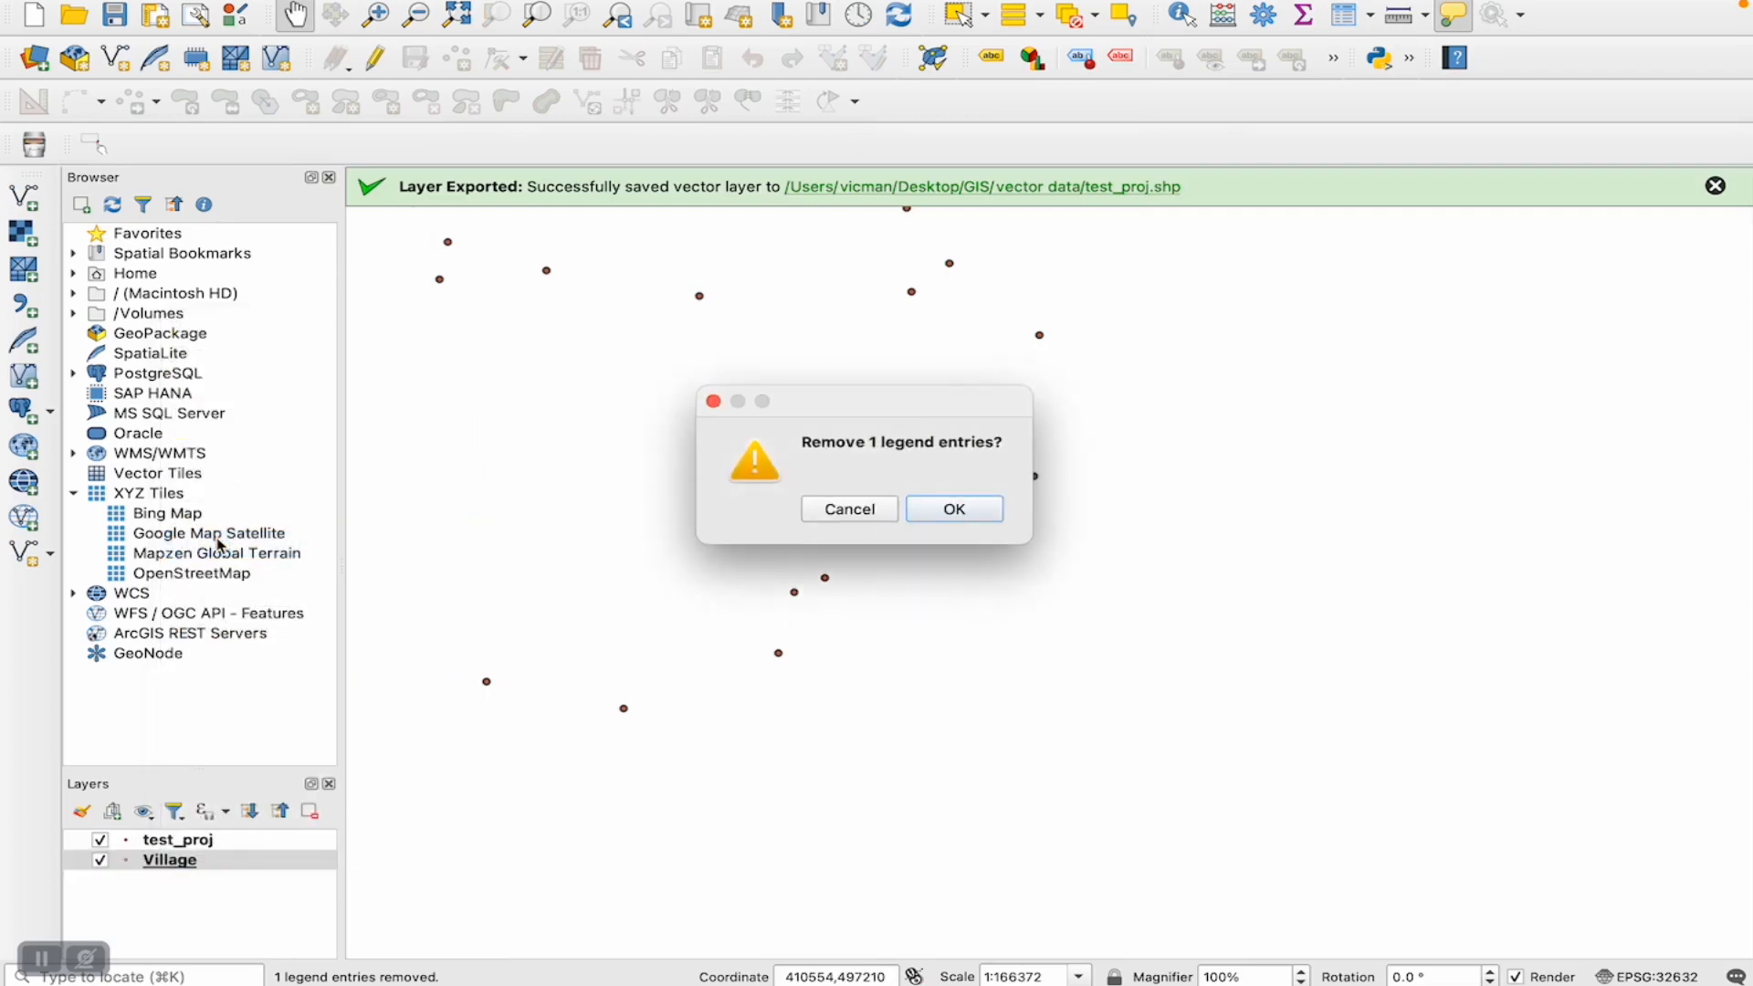
click(952, 509)
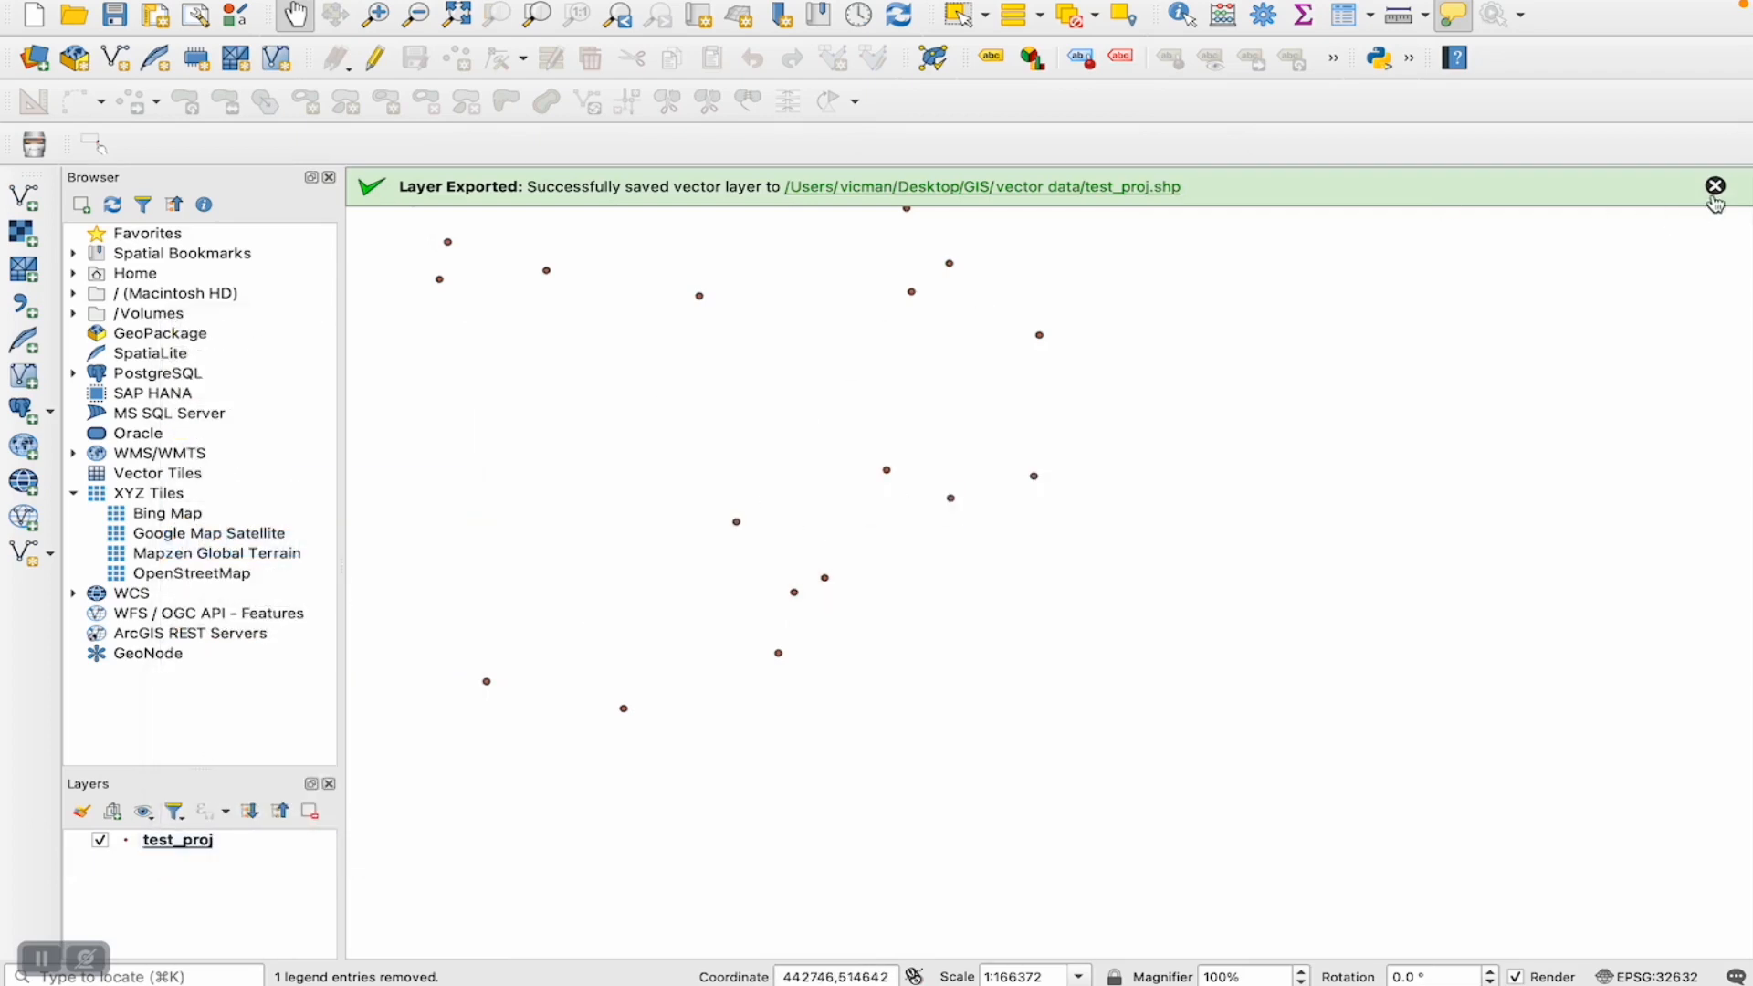
click(1715, 188)
- Check the test_proj layer's coordinate reference system and units in its properties information
click(167, 844)
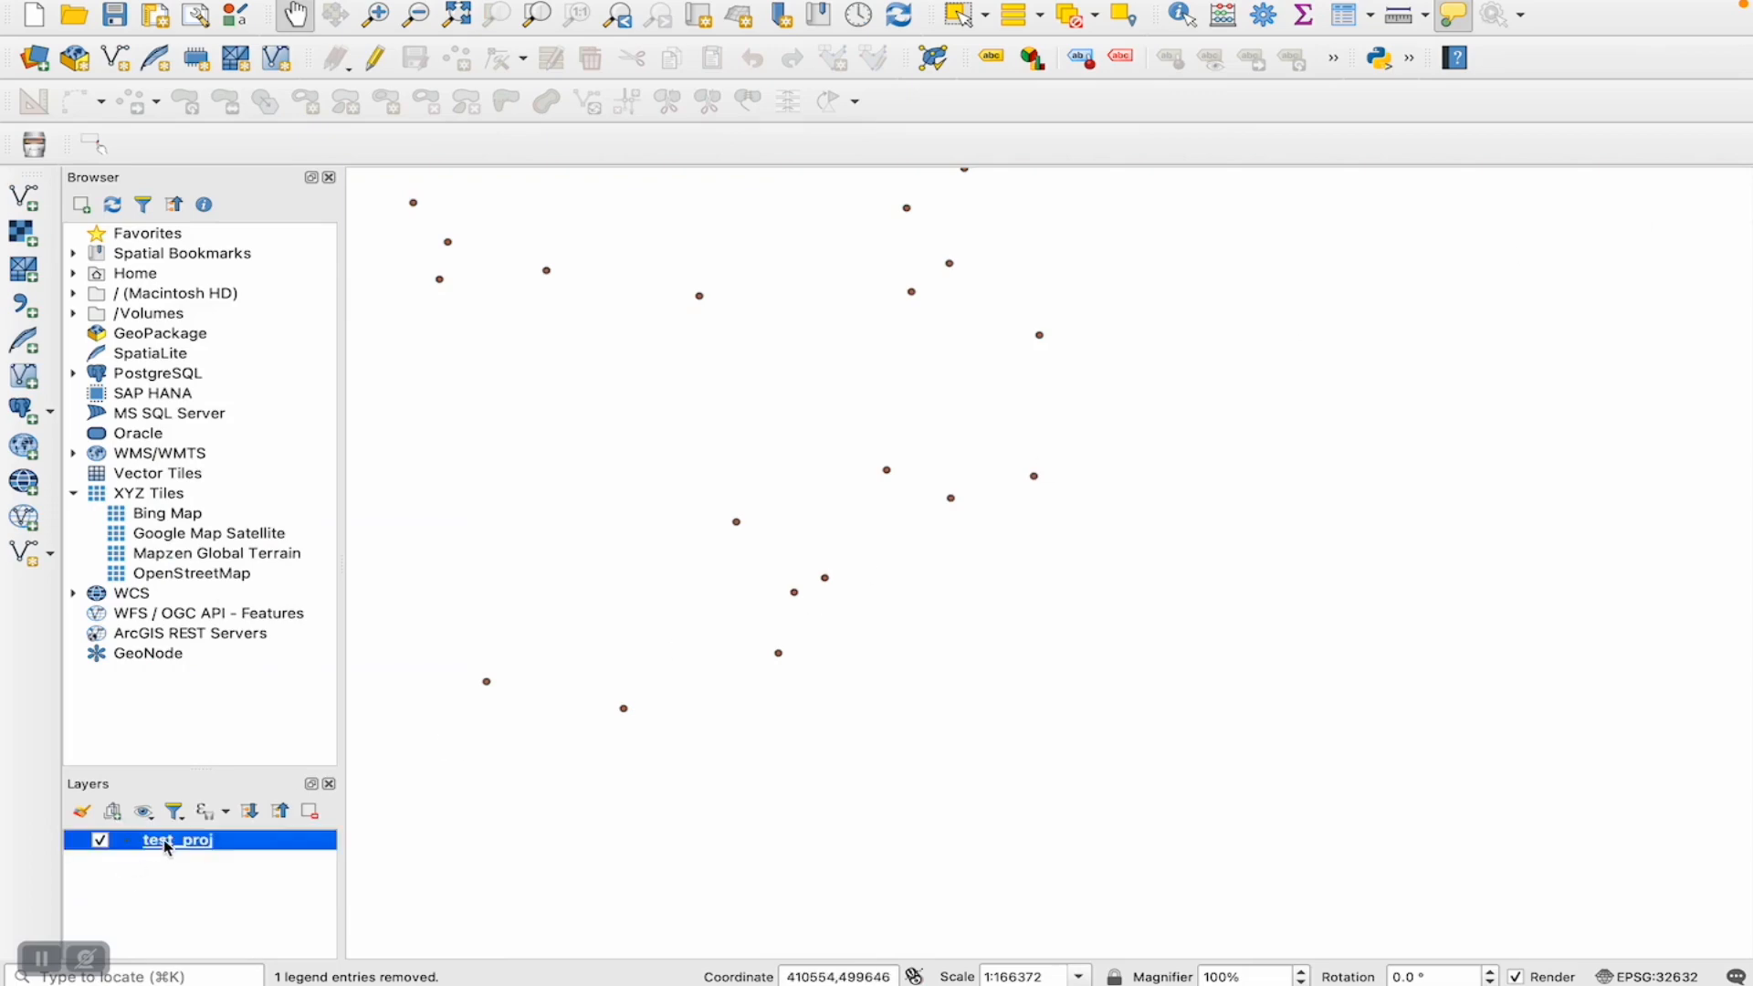
right_click(167, 844)
click(227, 828)
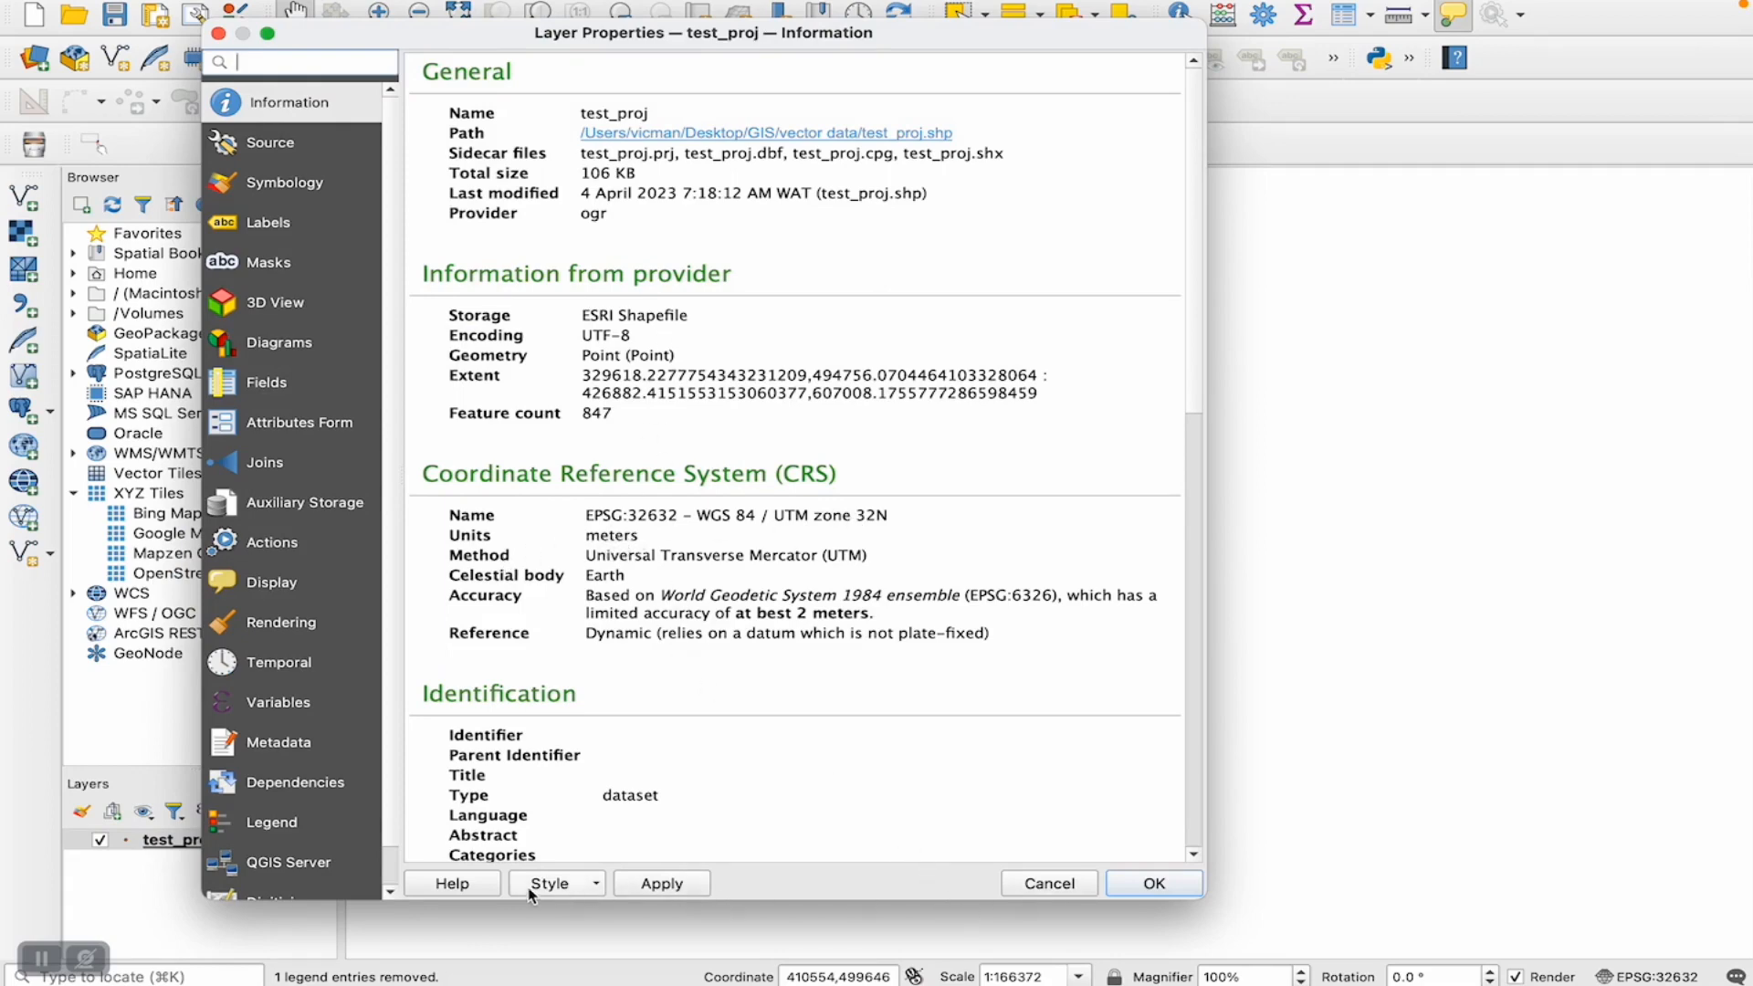
click(1118, 898)
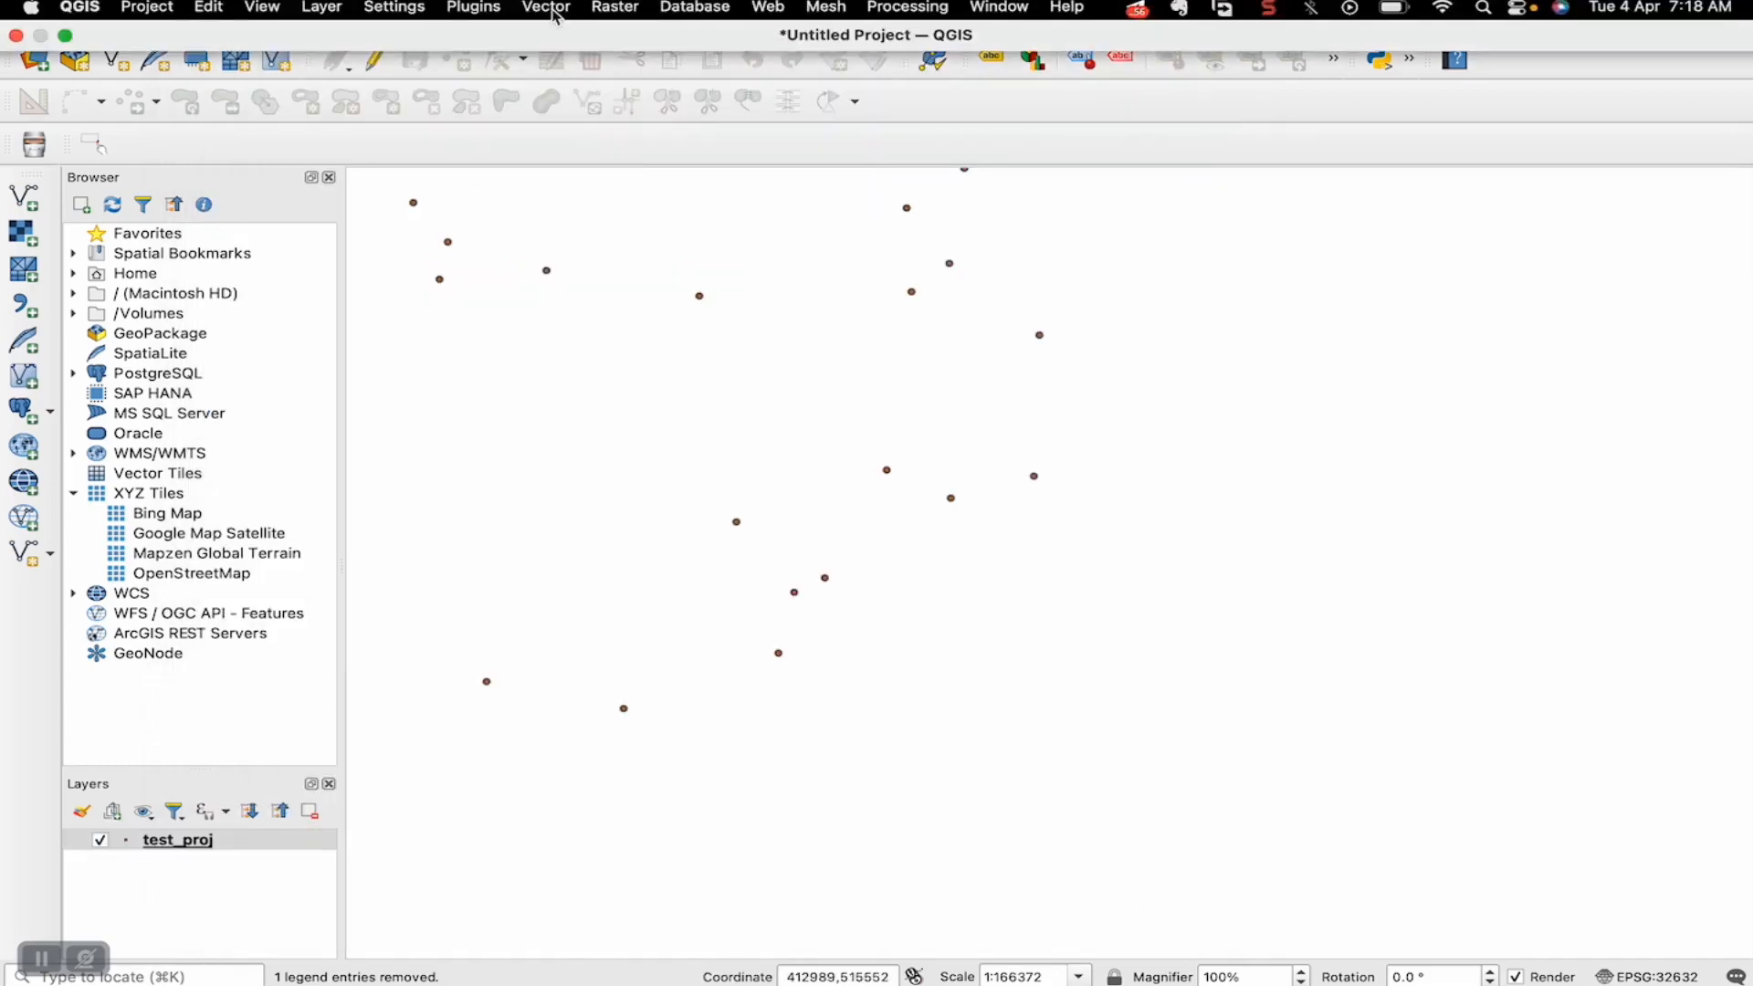
- Open the Buffer geoprocessing tool with test_proj as the input layer
click(553, 9)
mouse_move(556, 40)
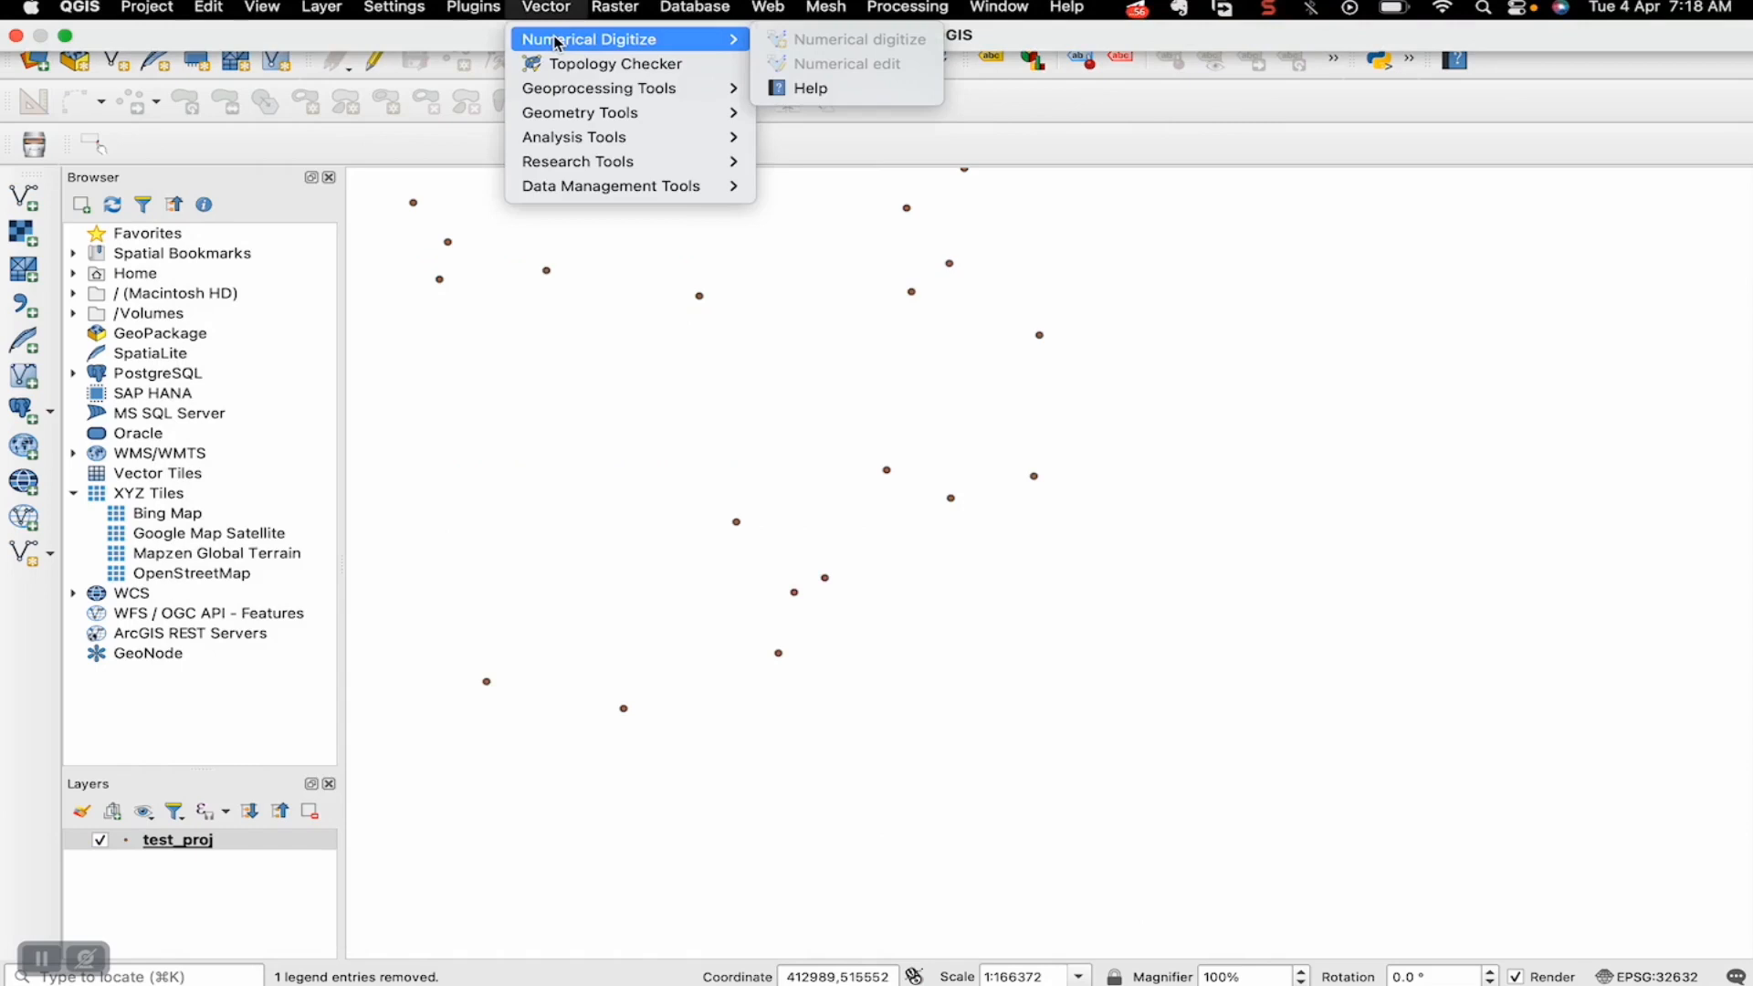
mouse_move(556, 87)
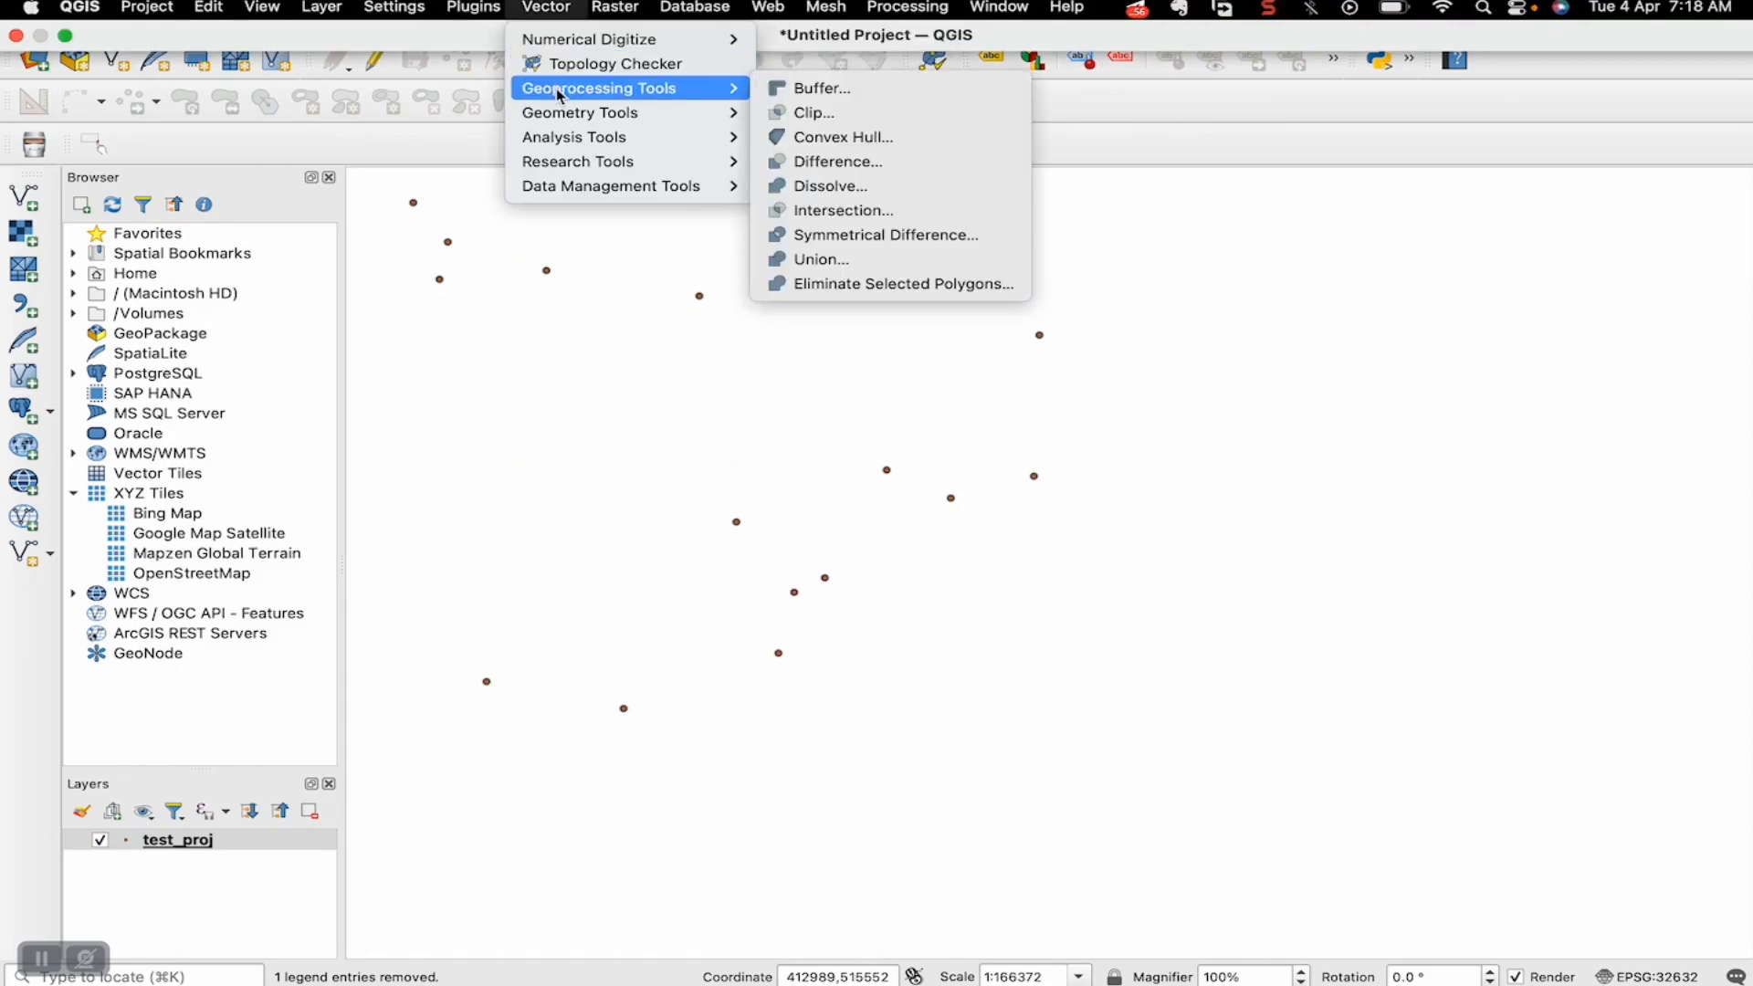
click(876, 88)
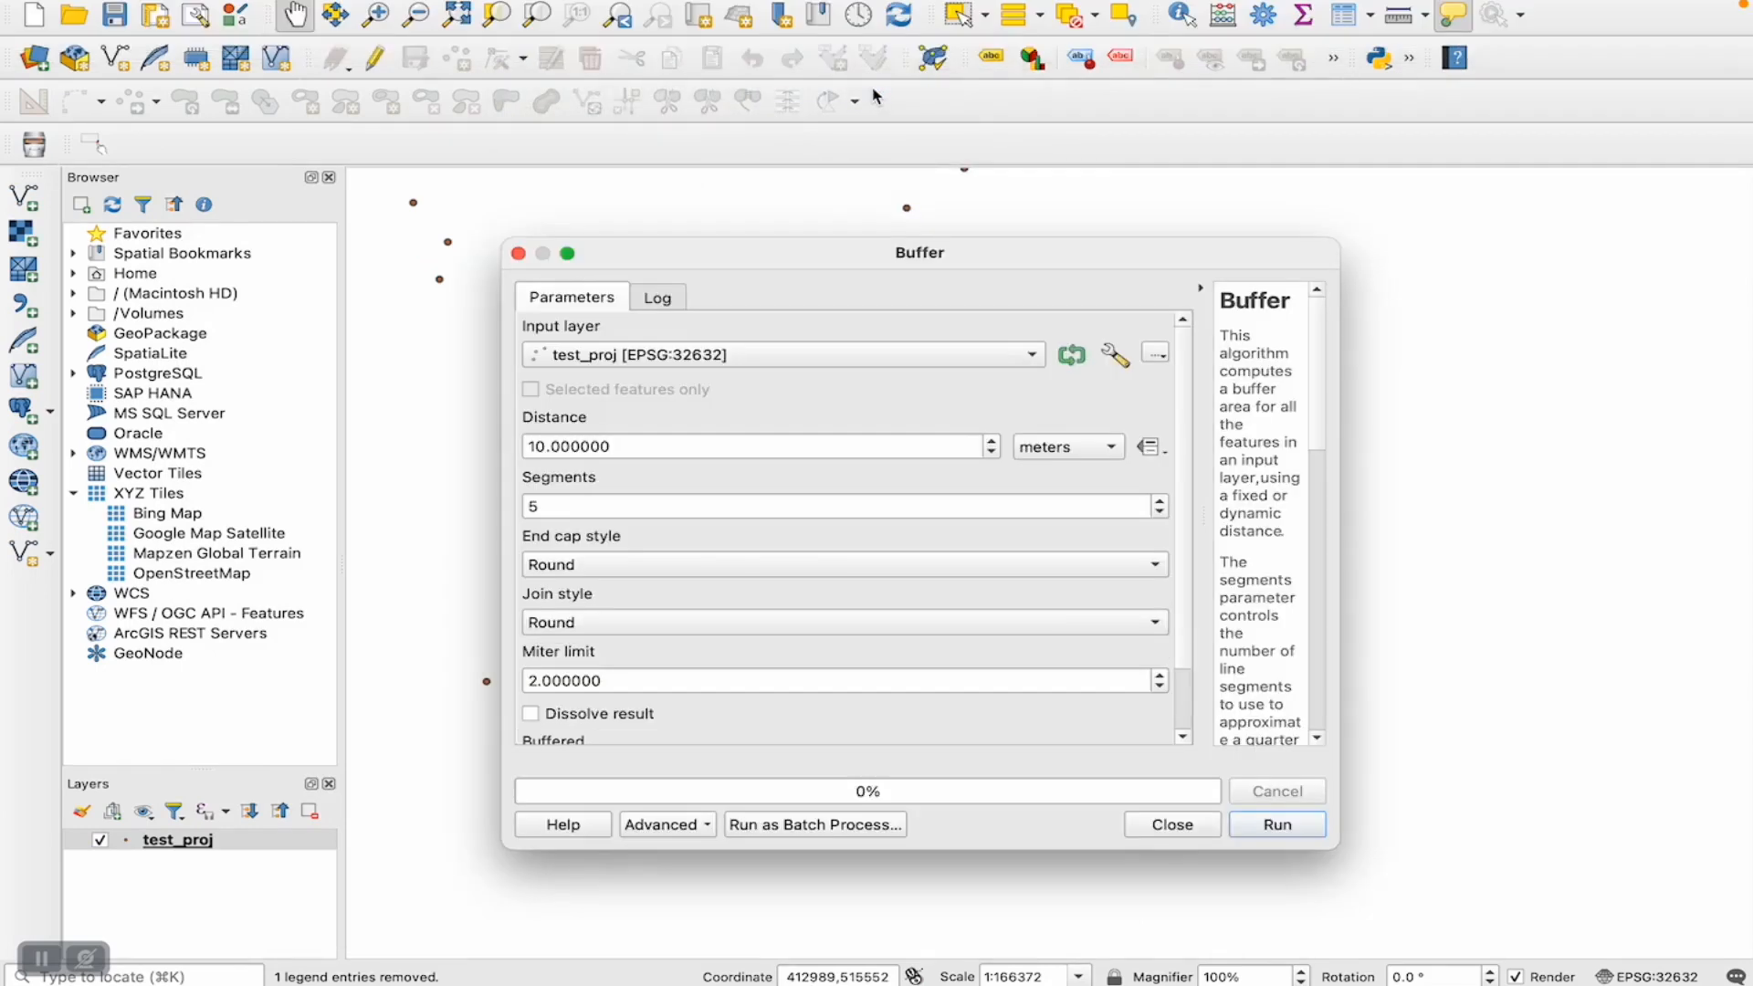
- Look through the buffer distance units, trying kilometers and restoring meters
click(1054, 455)
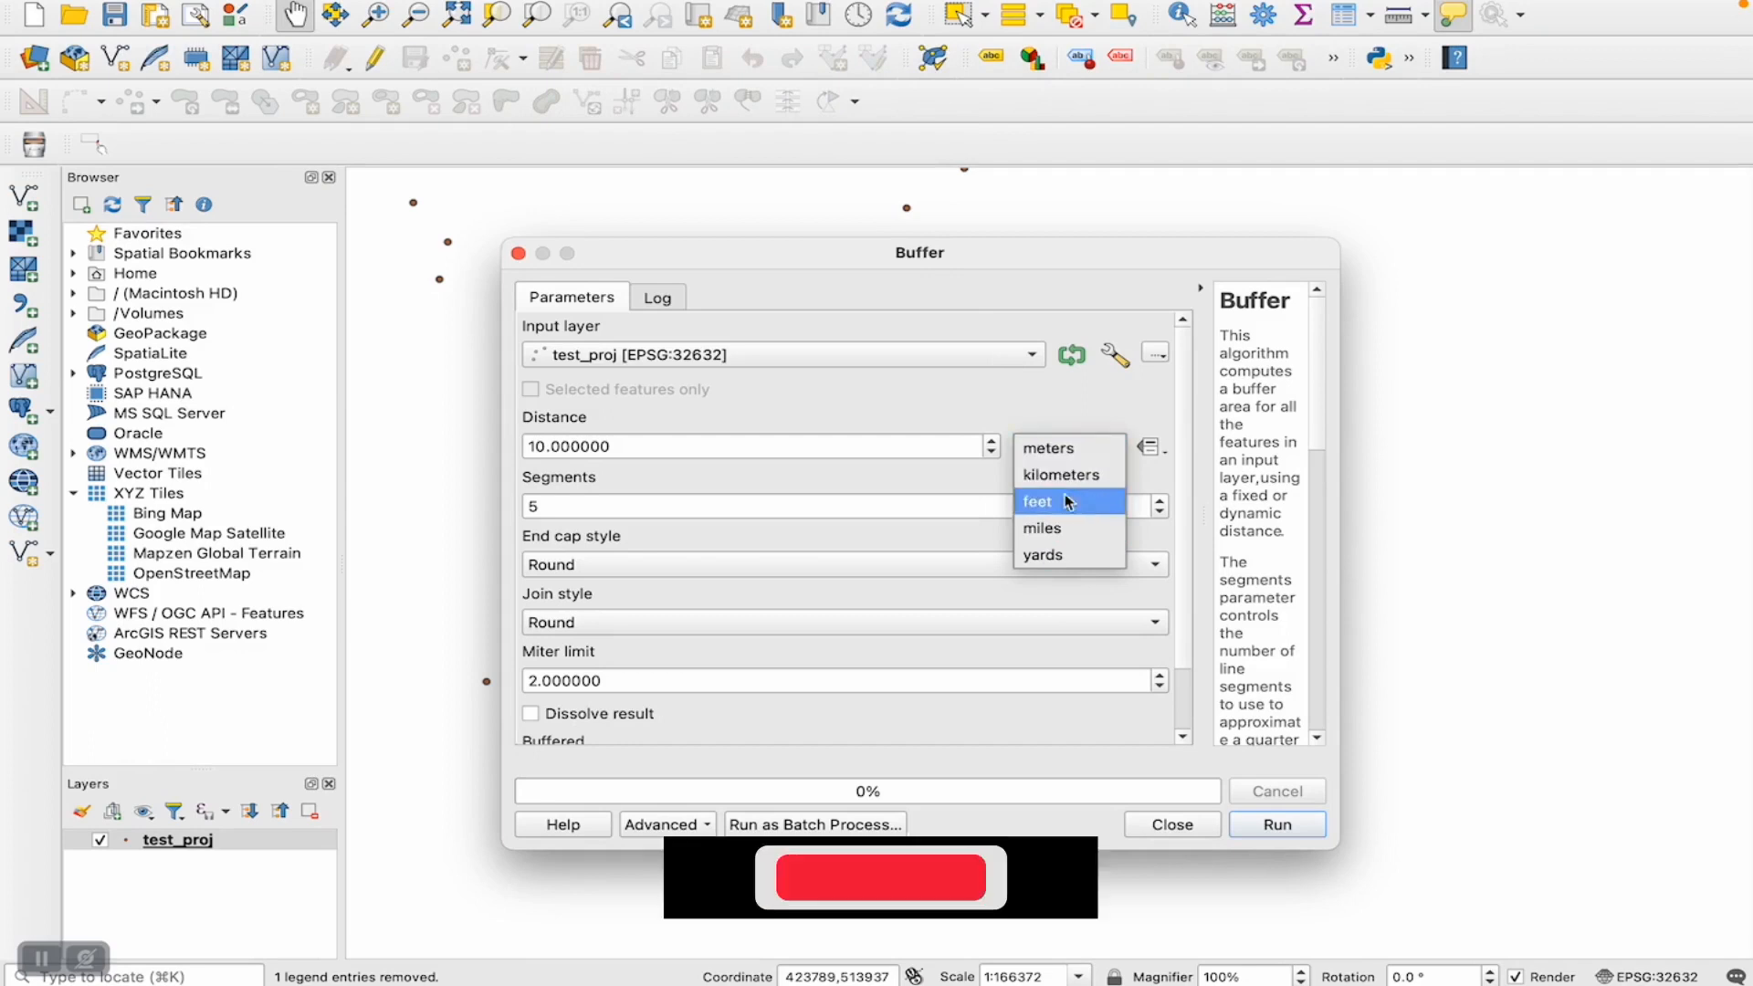
click(905, 468)
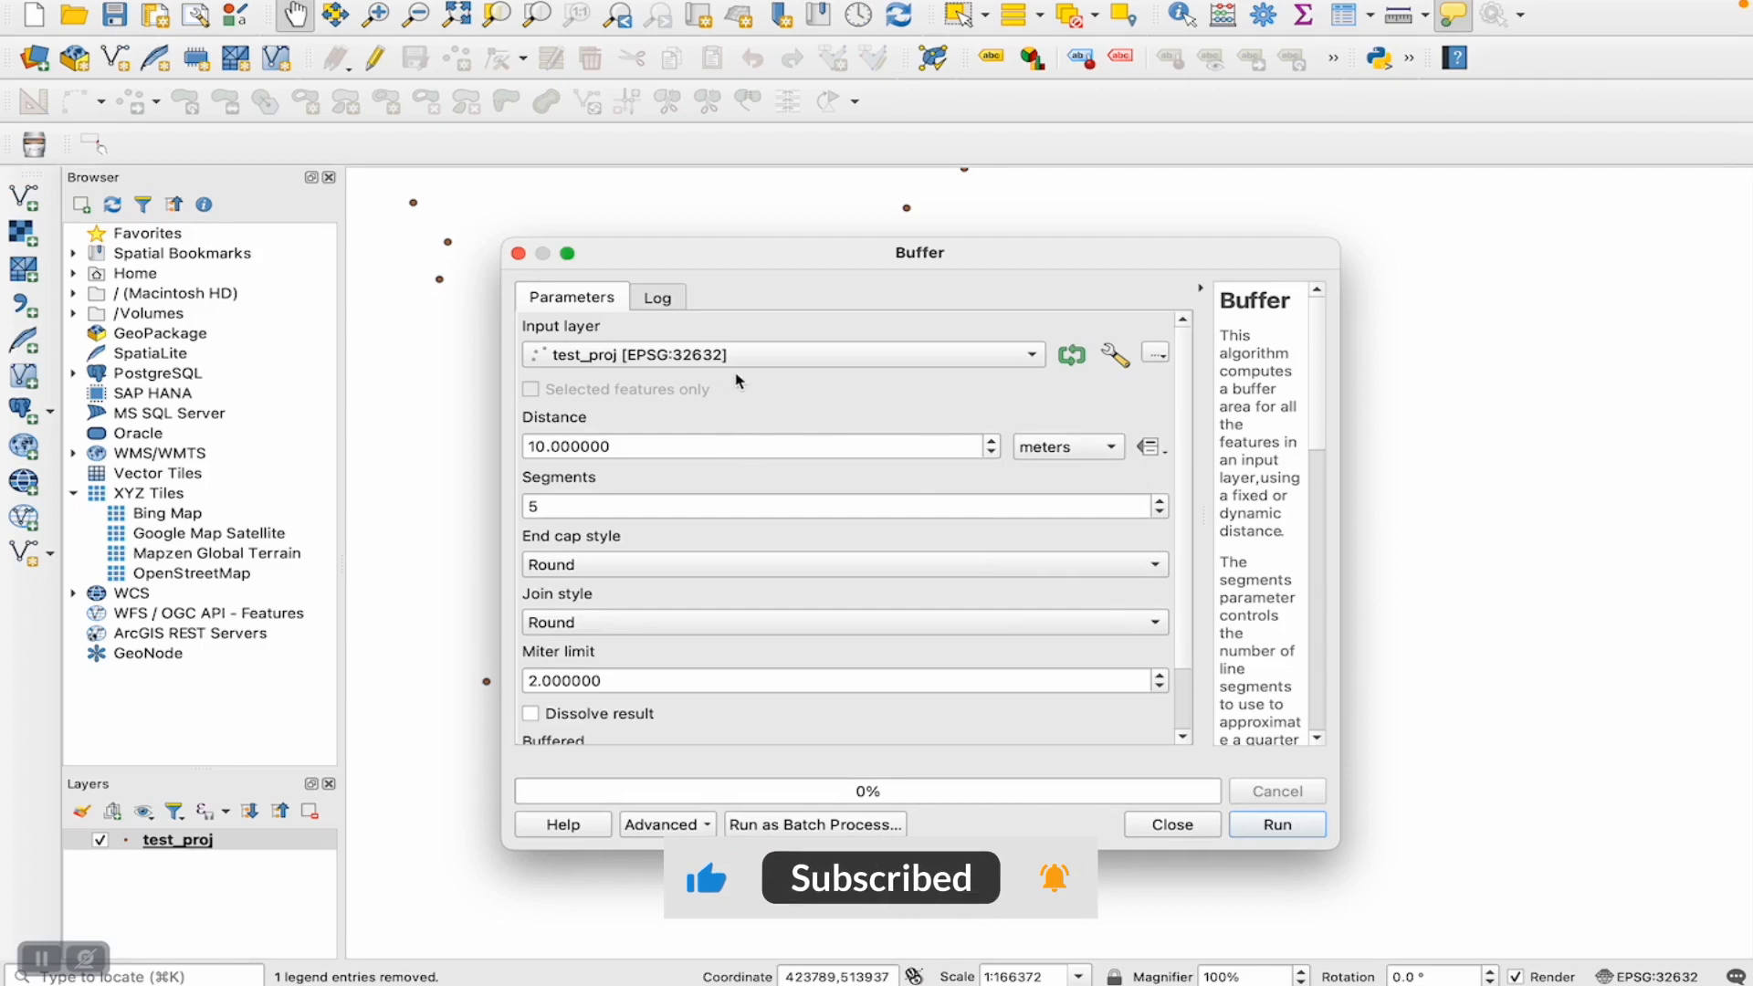
click(1050, 453)
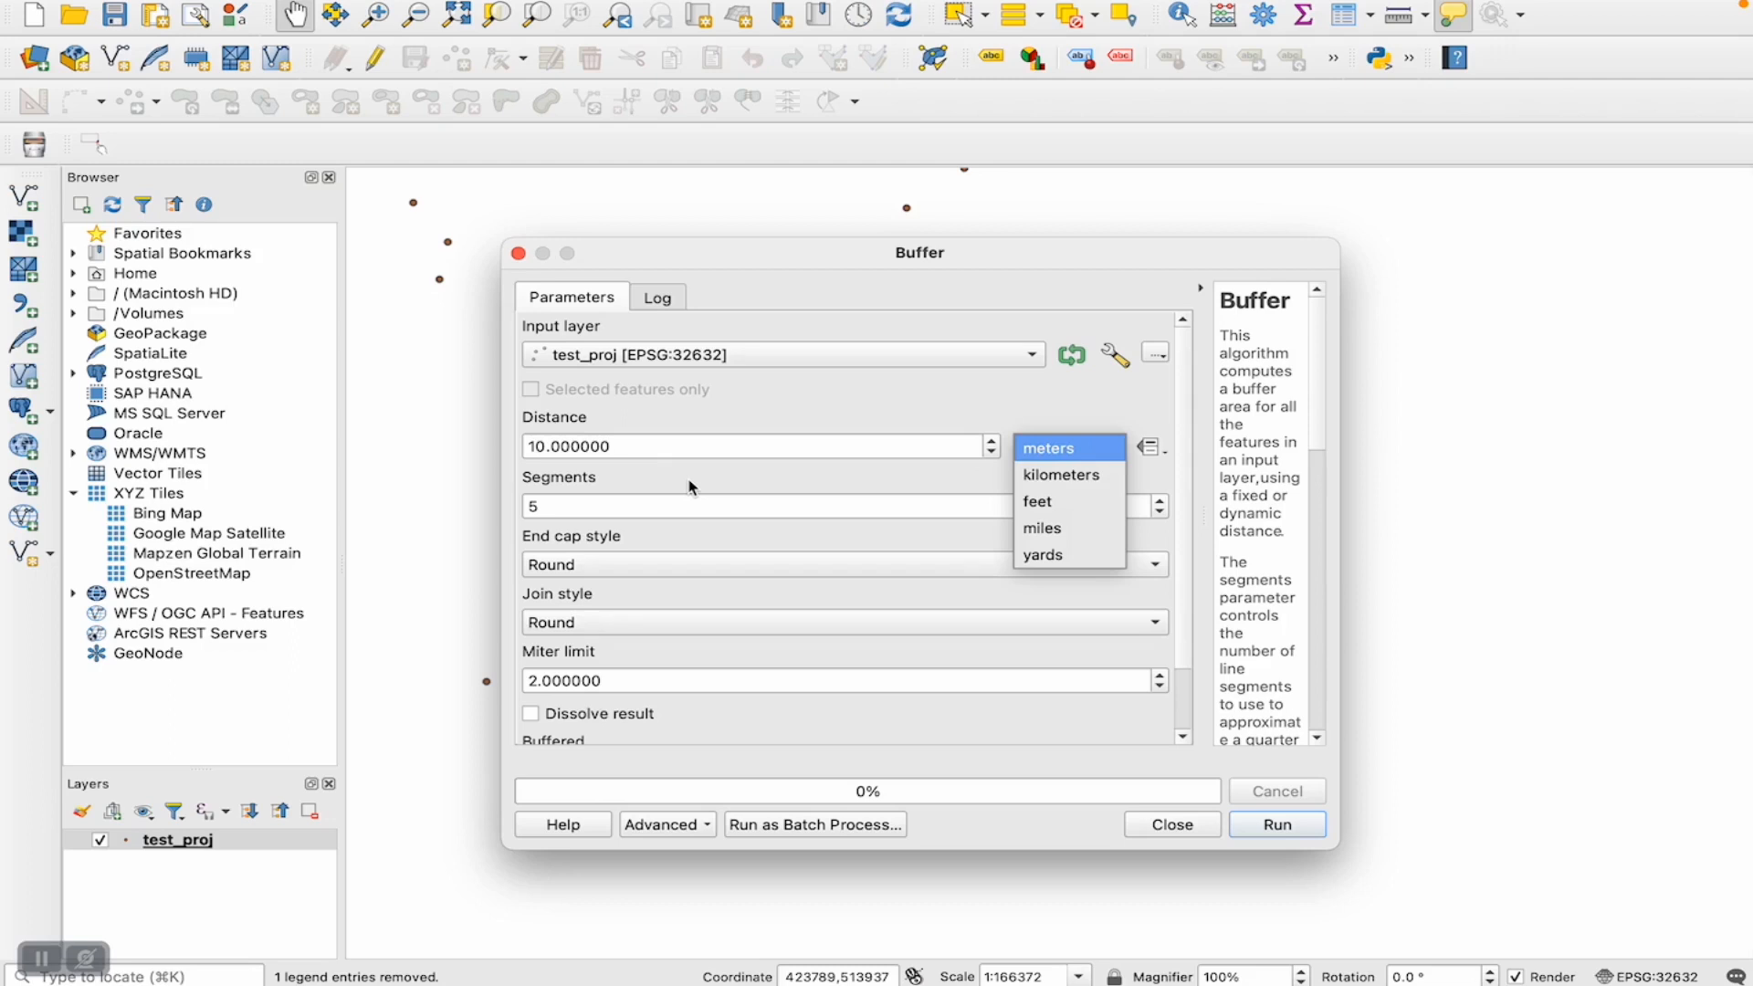
click(1055, 486)
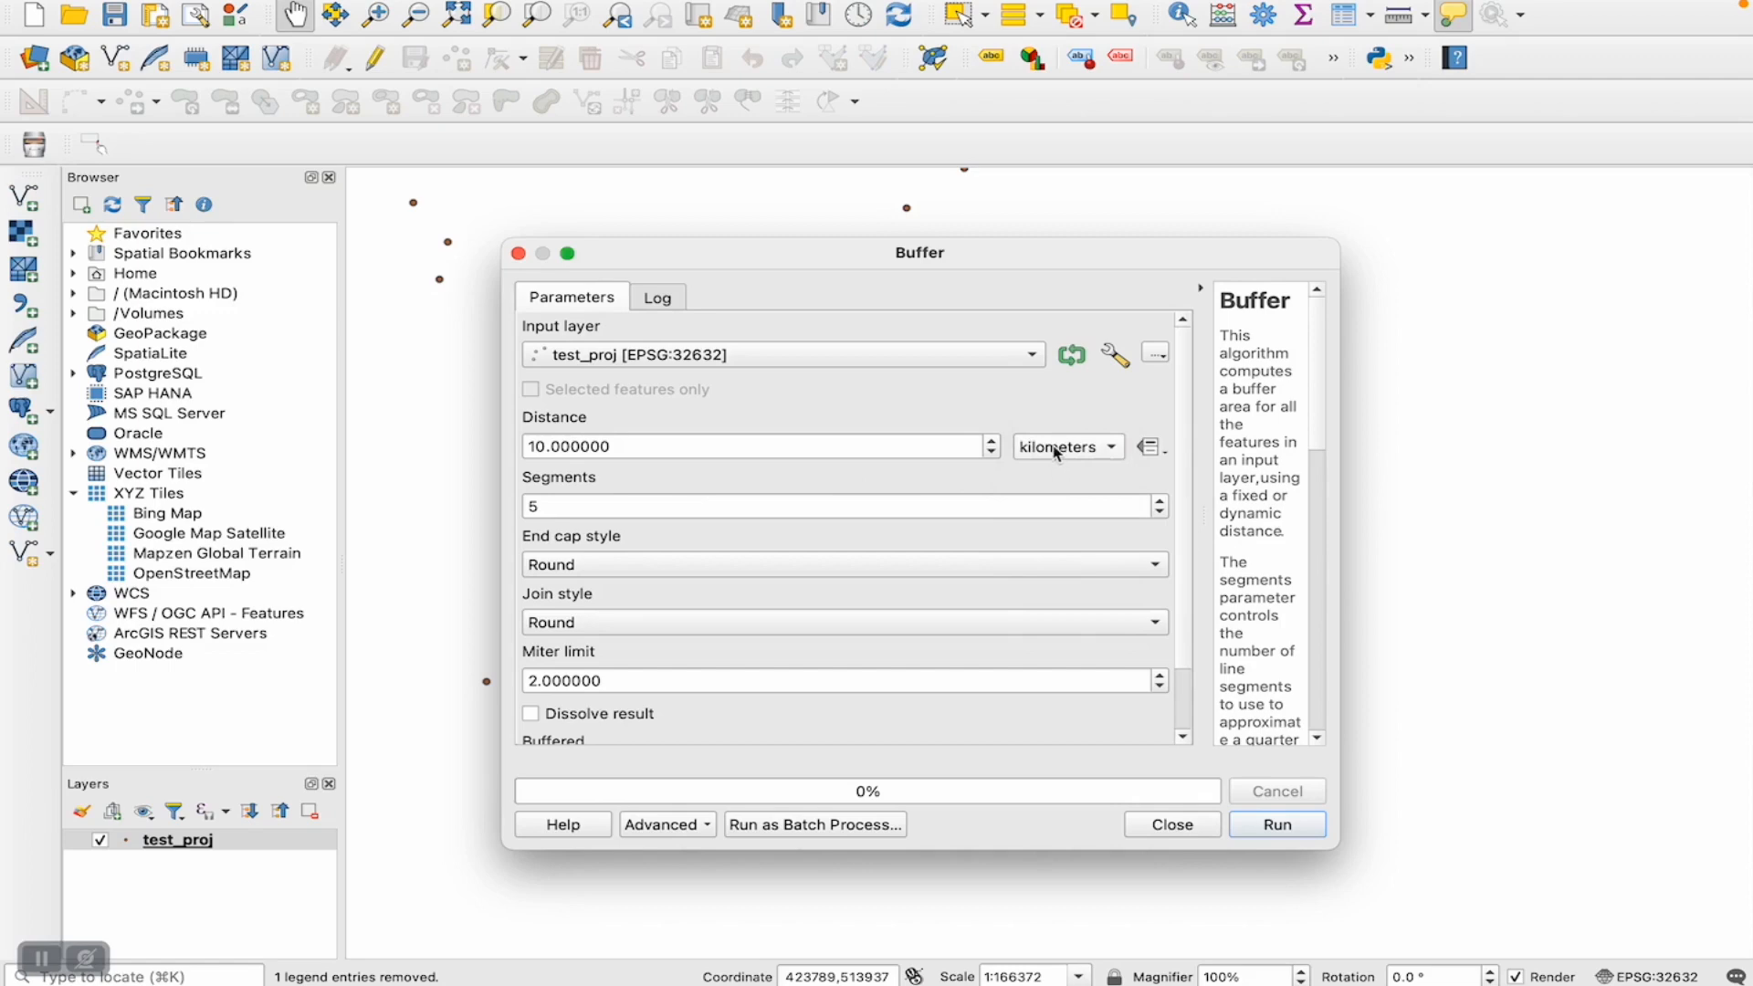
click(1056, 454)
click(1057, 418)
- Set the buffer distance to 100 meters, run the buffer to a temporary layer and close the tool
click(534, 450)
key(BackSpace)
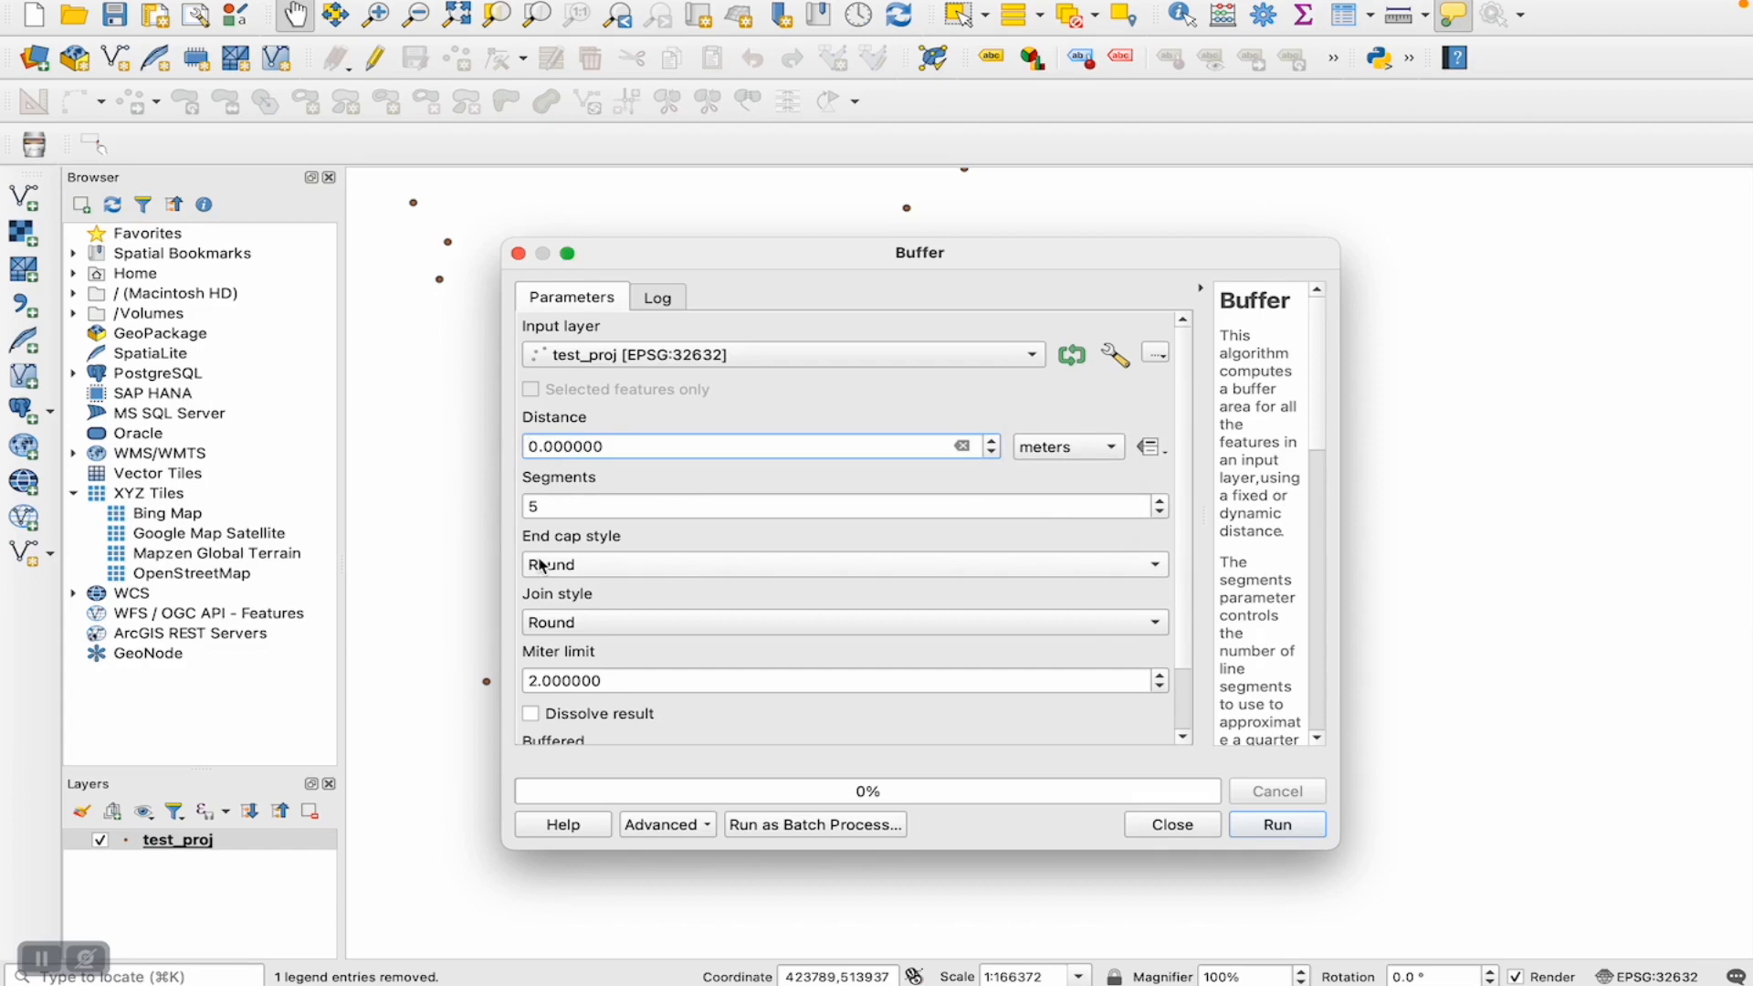
text(10)
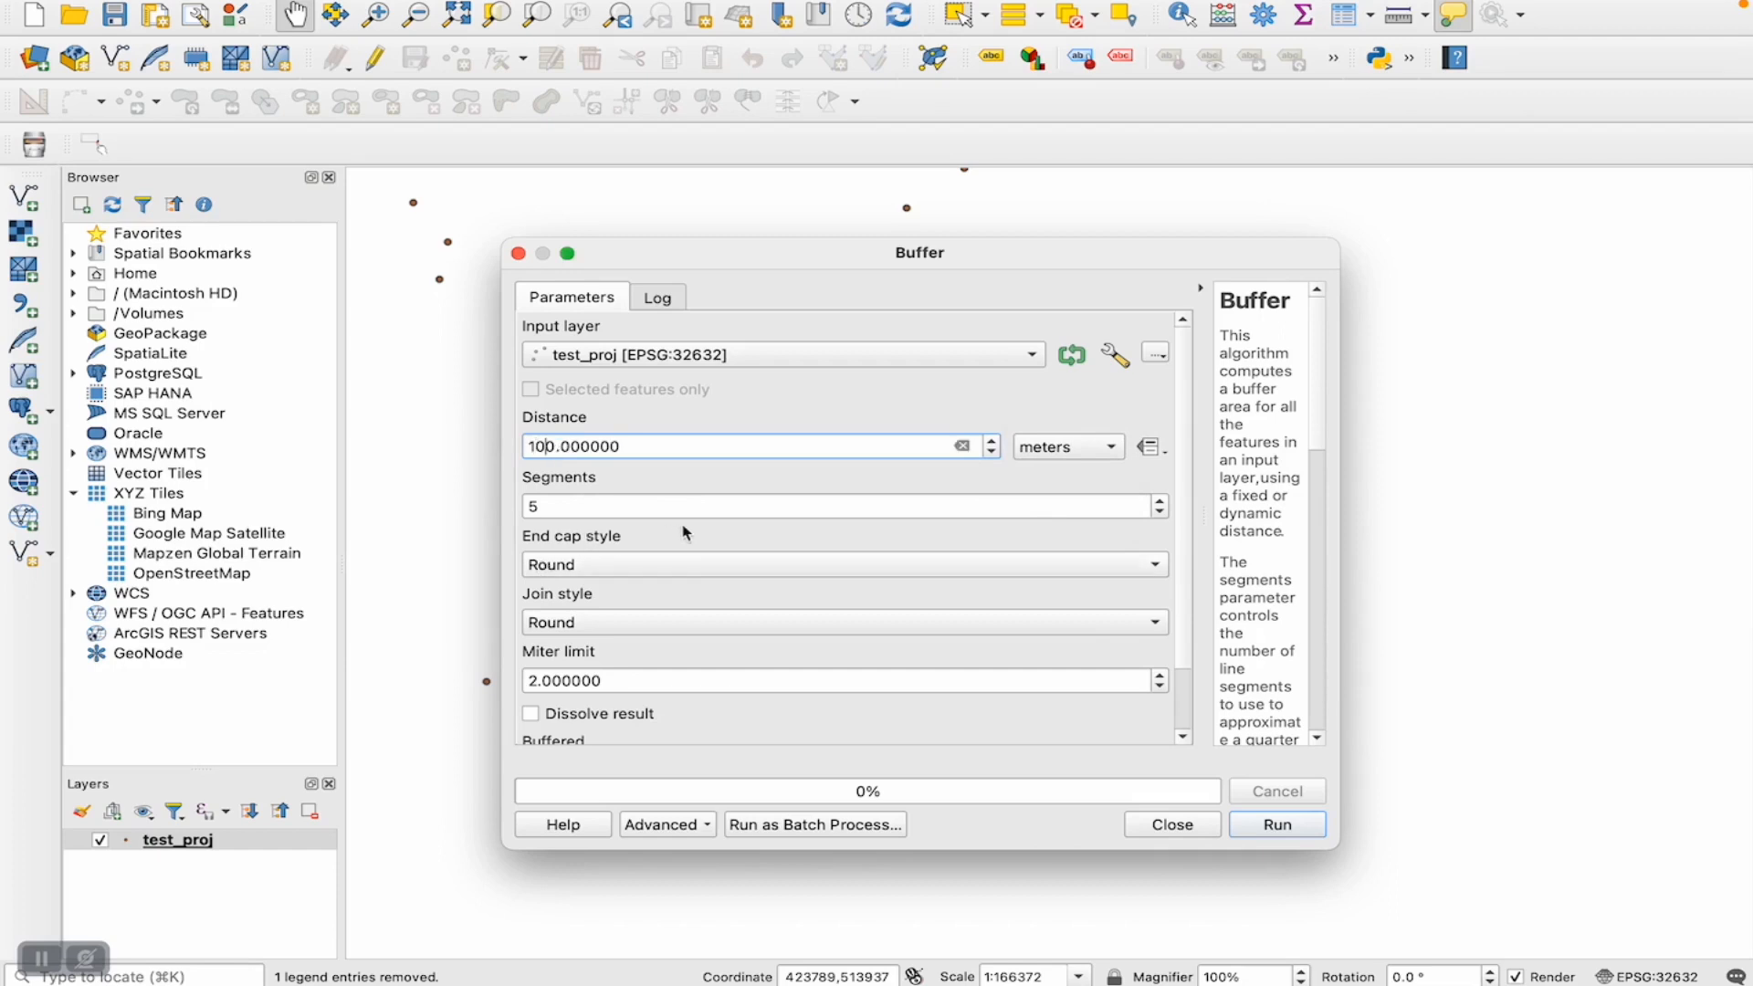
scroll(670, 545, down, 3)
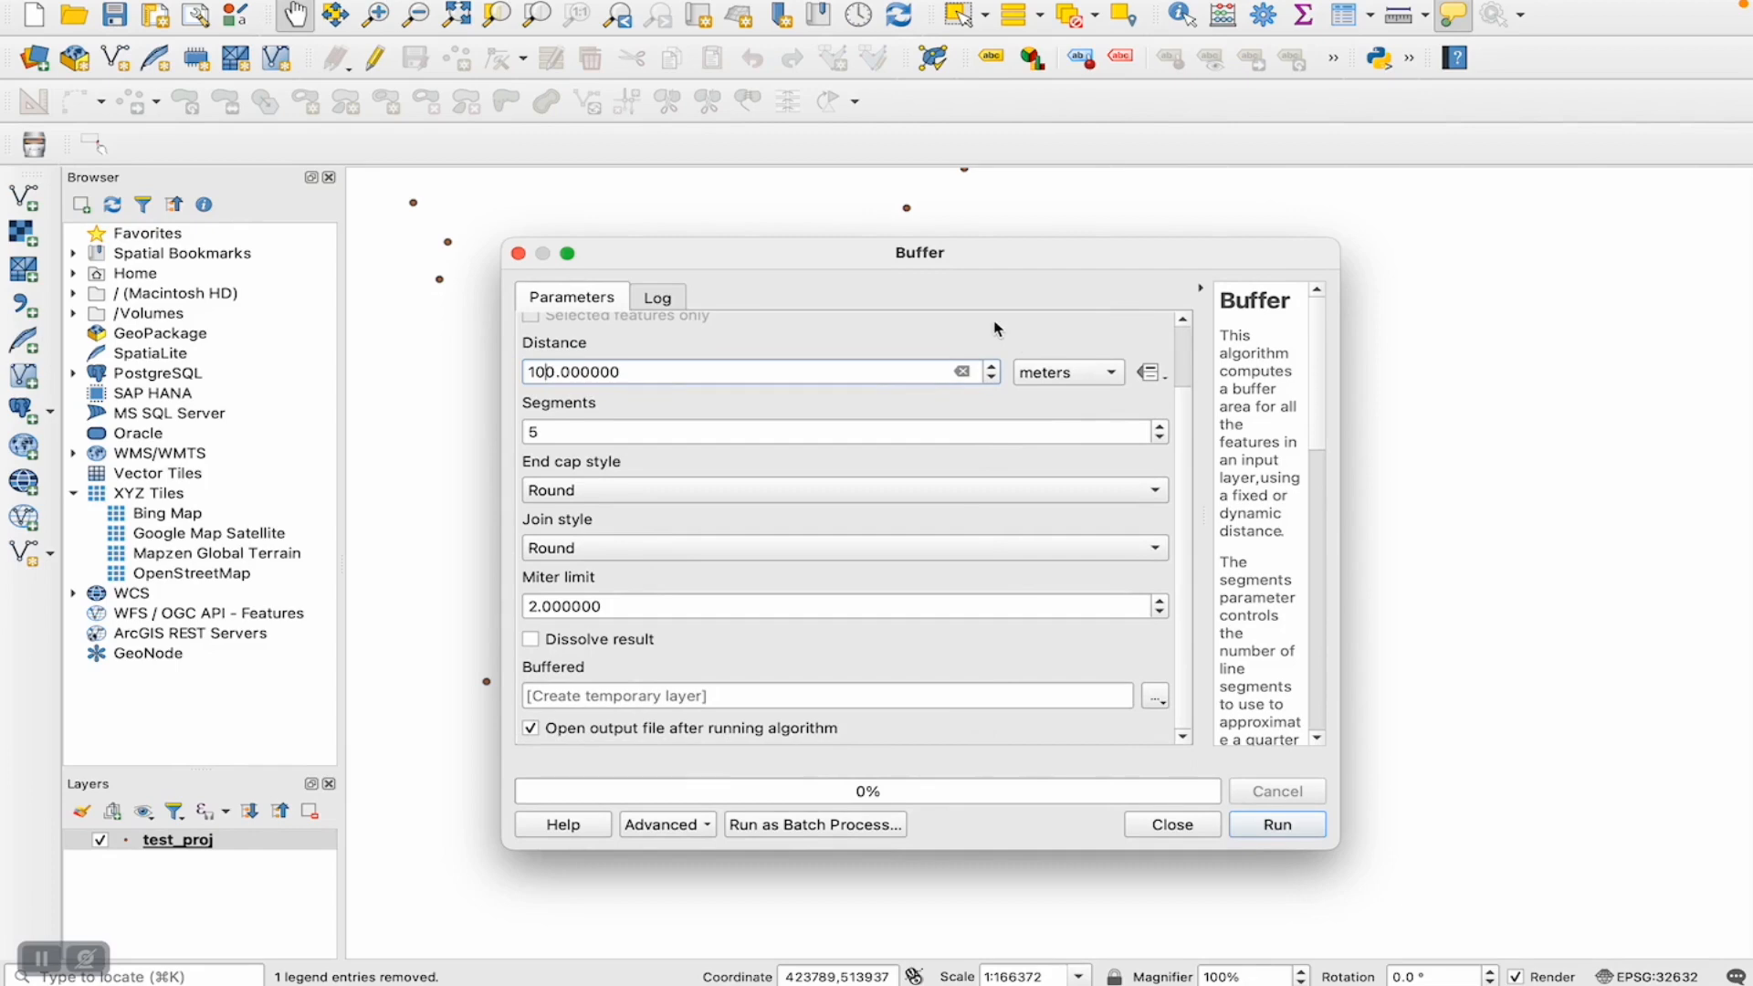
scroll(995, 328, up, 3)
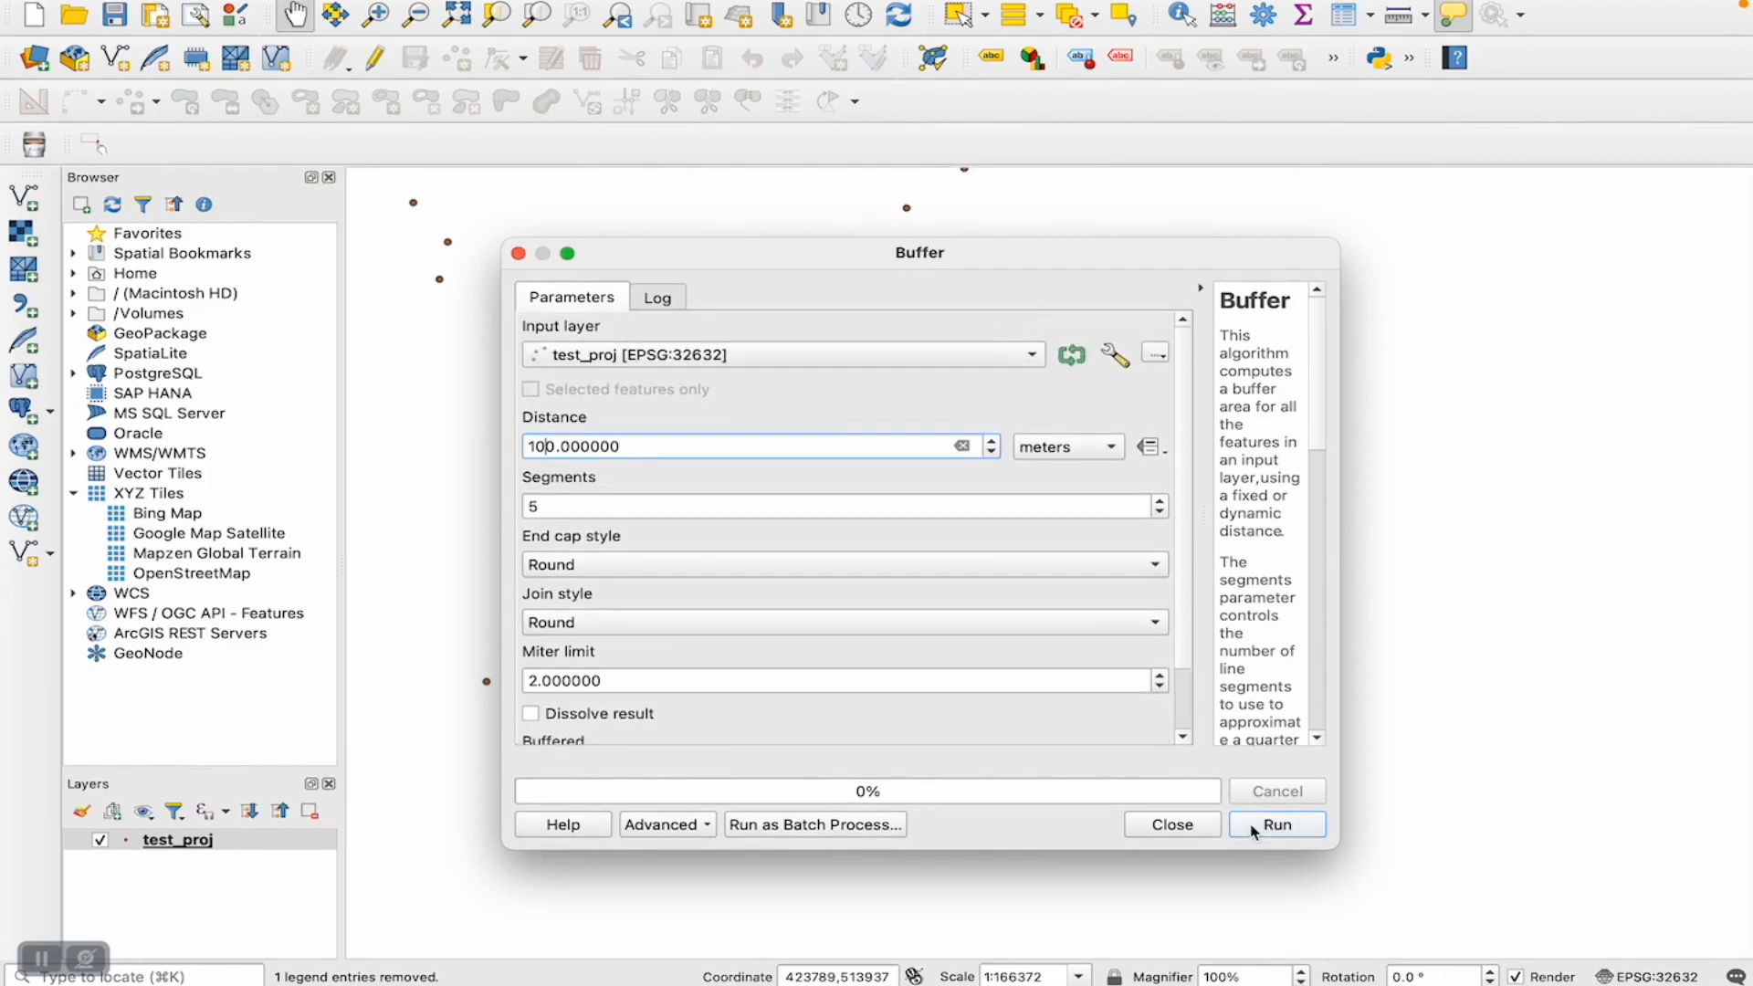
click(1276, 824)
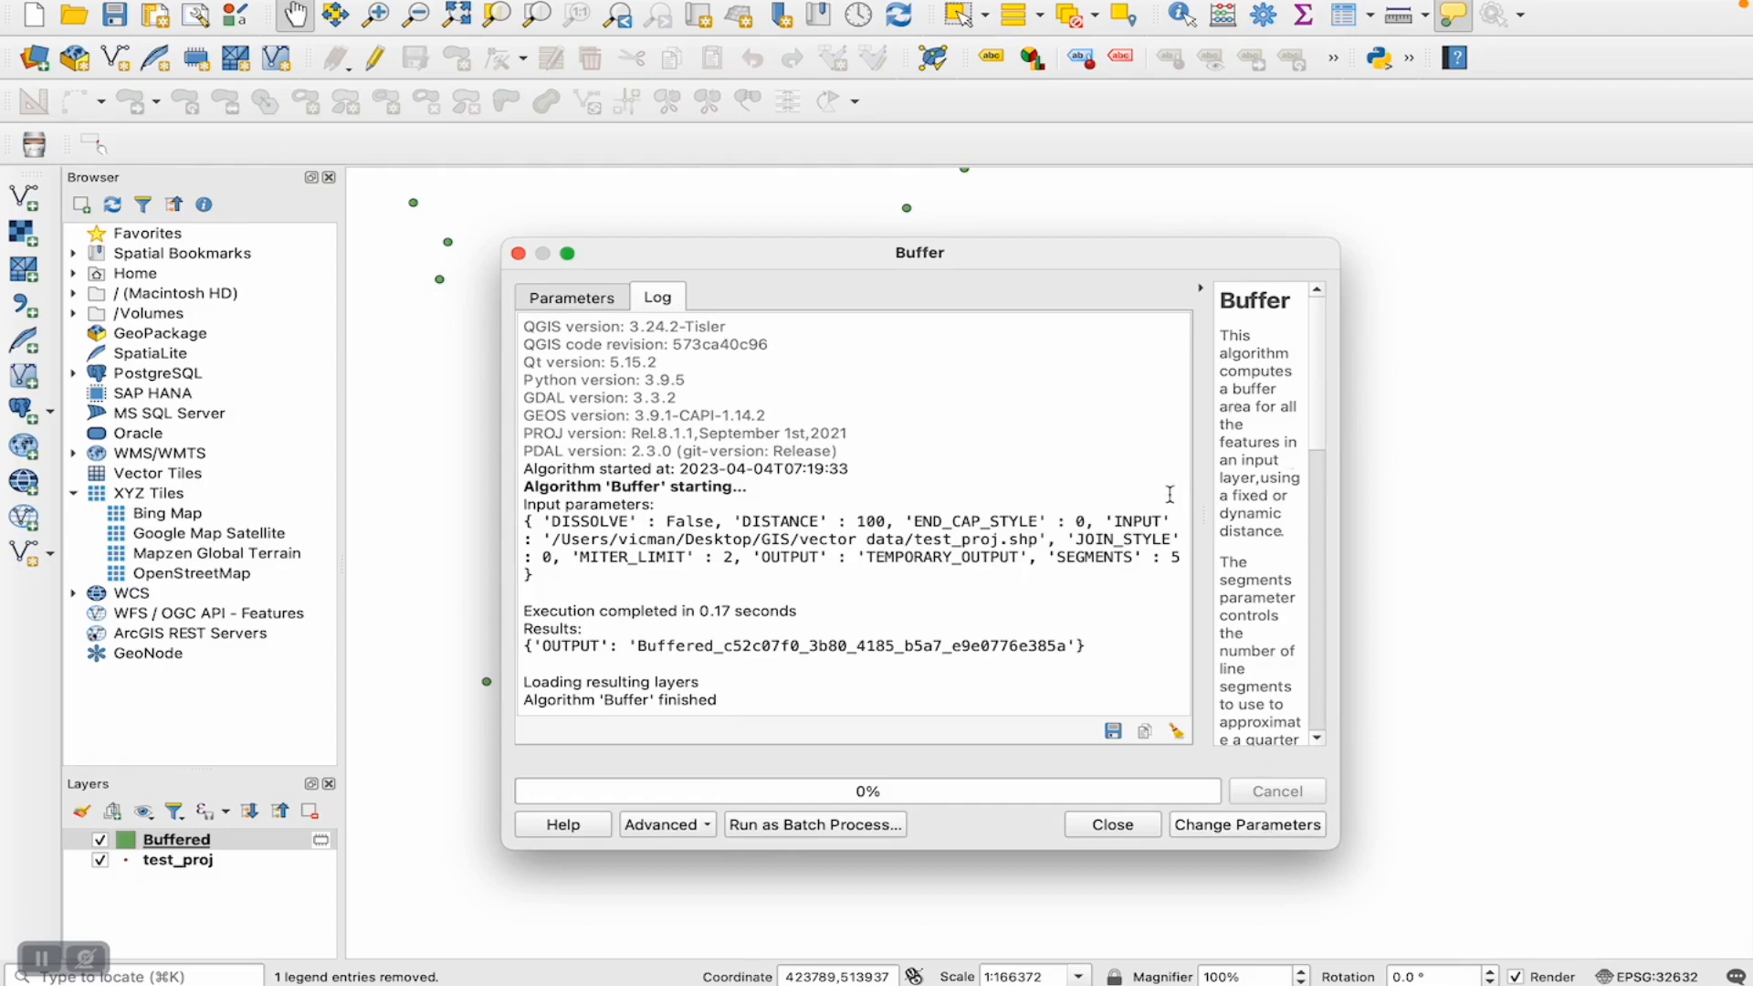
click(1109, 824)
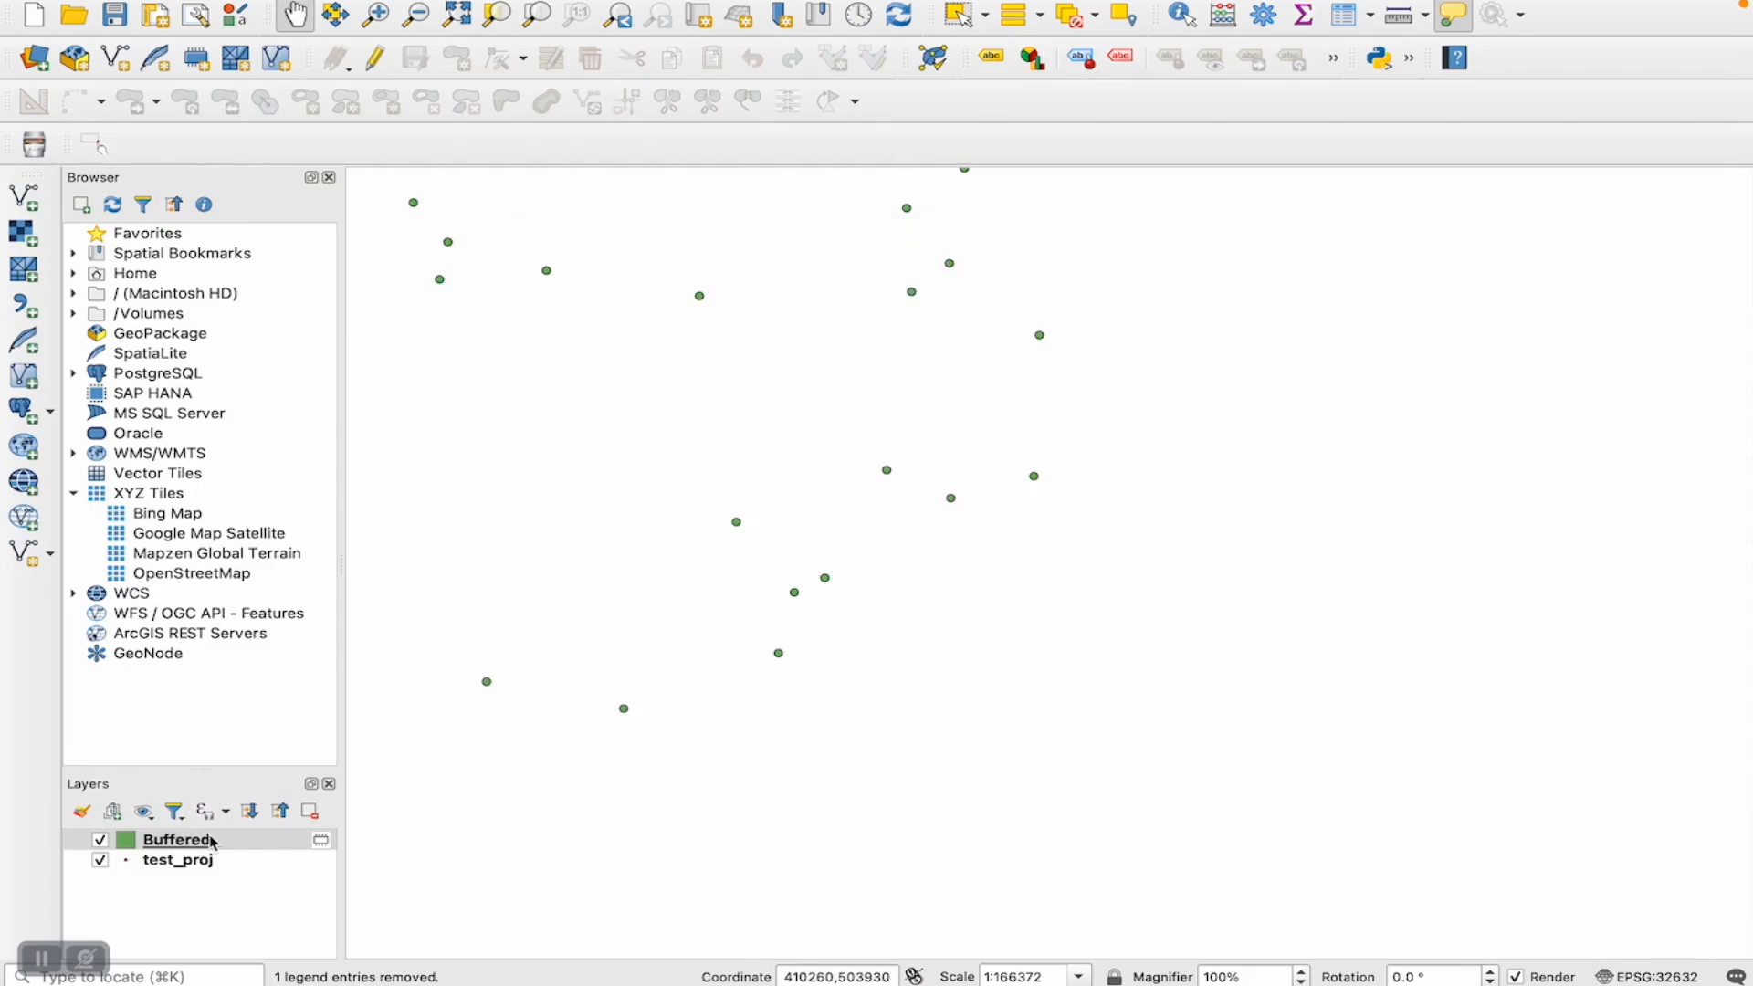
- Zoom in on a single village buffer and toggle the Buffered layer's visibility to compare it with the point beneath
click(103, 845)
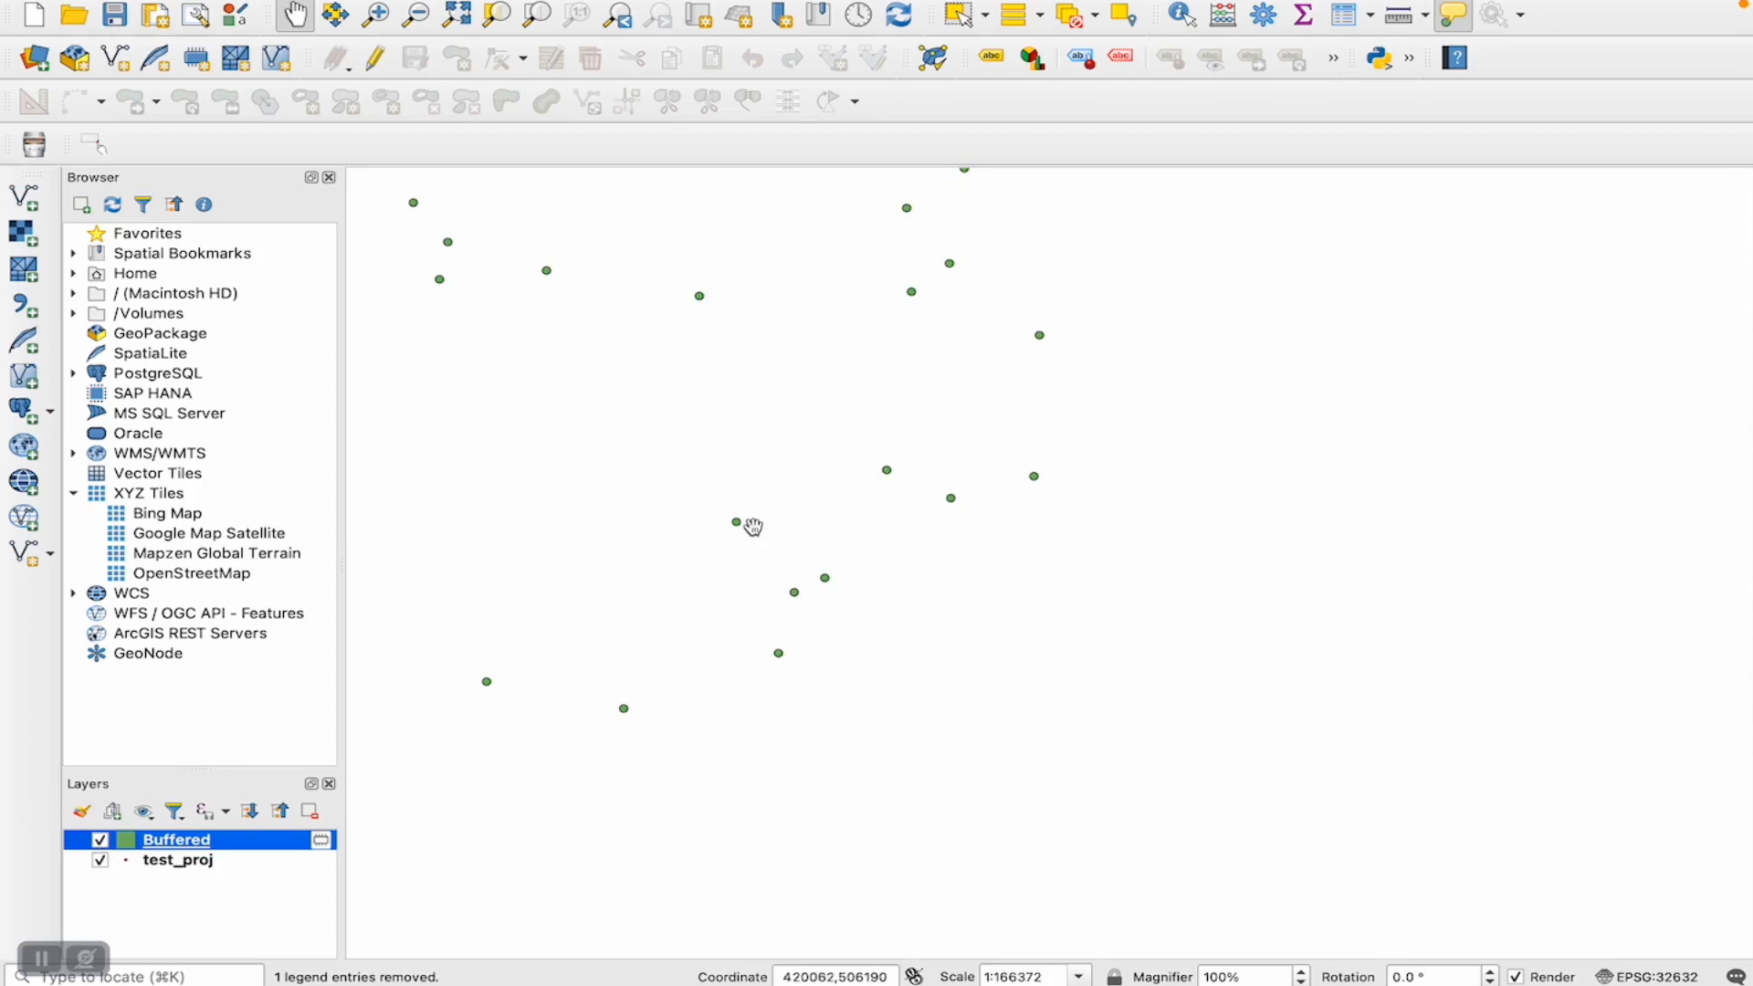
click(720, 497)
click(375, 15)
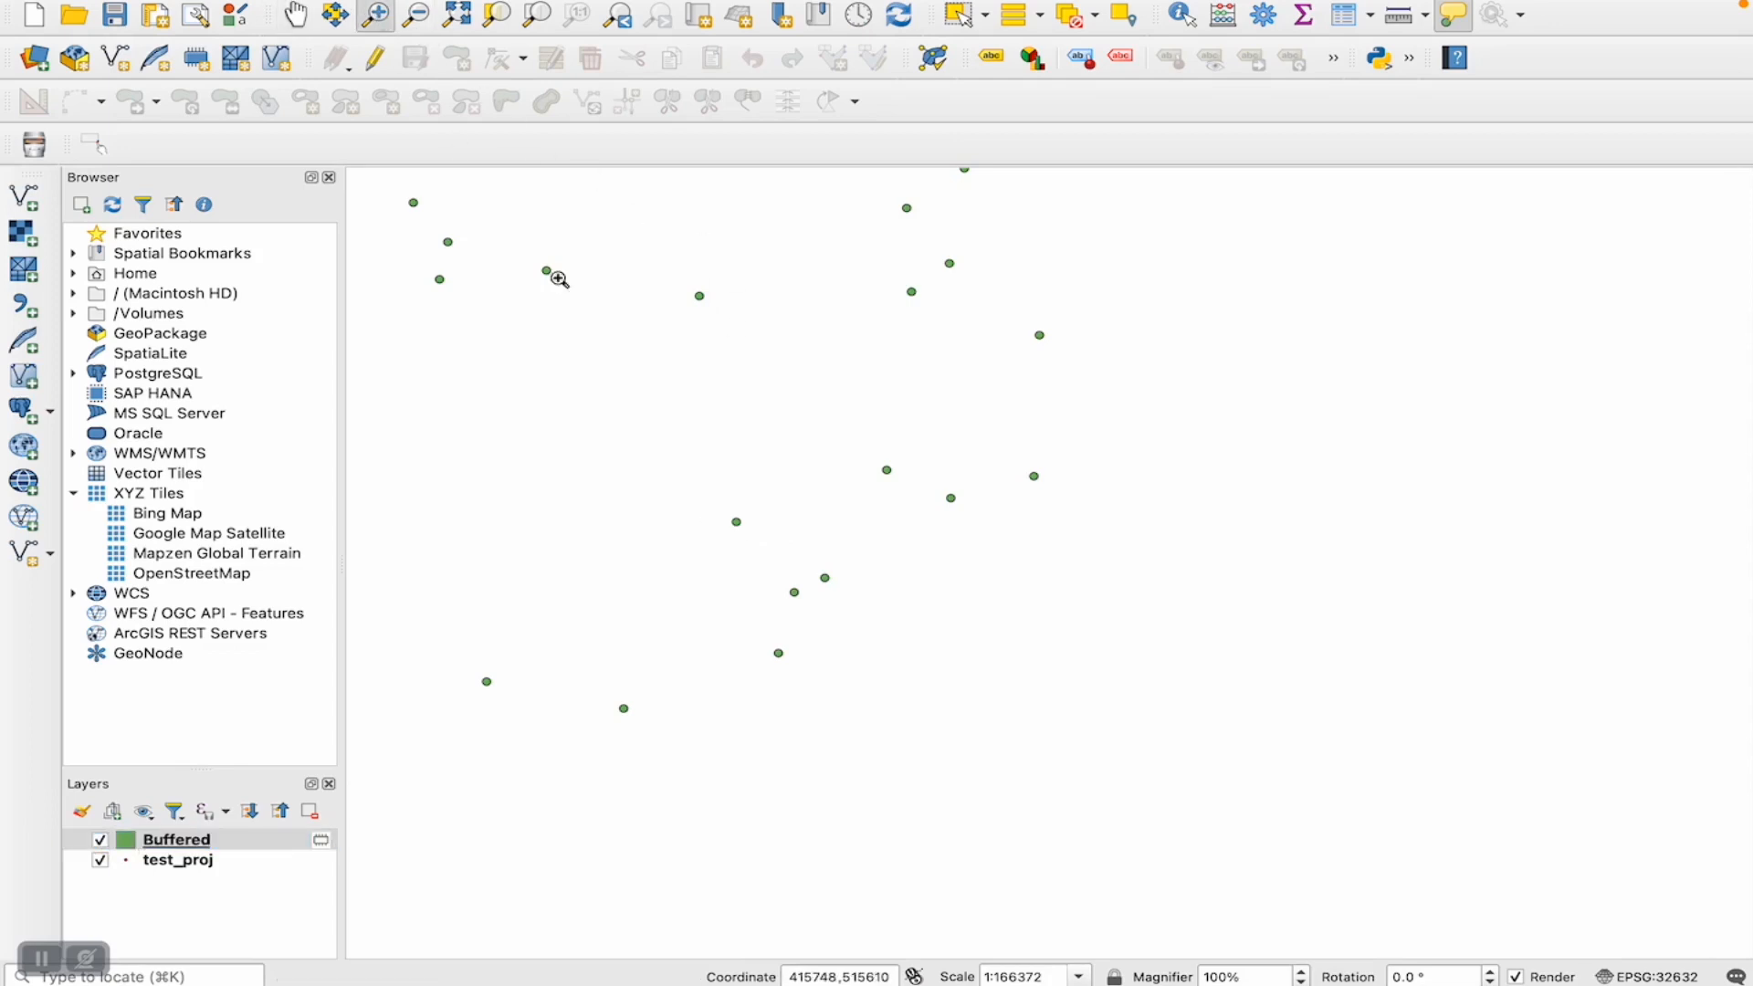
drag(707, 502, 774, 558)
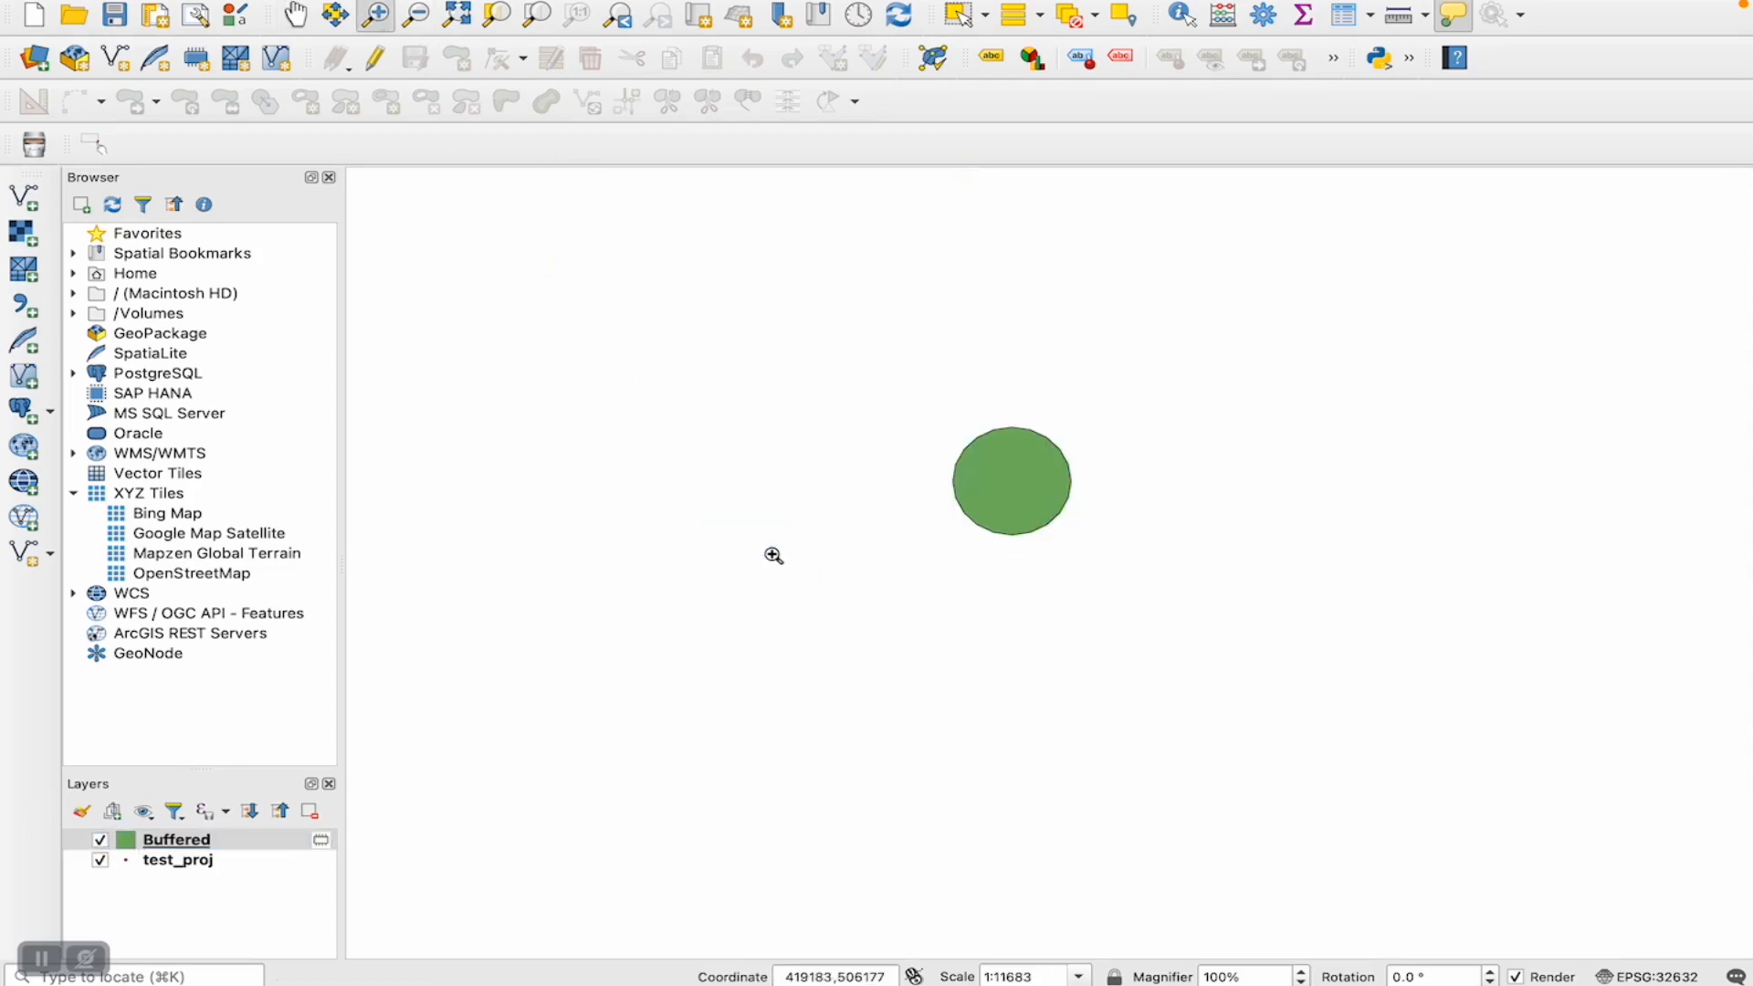
click(98, 841)
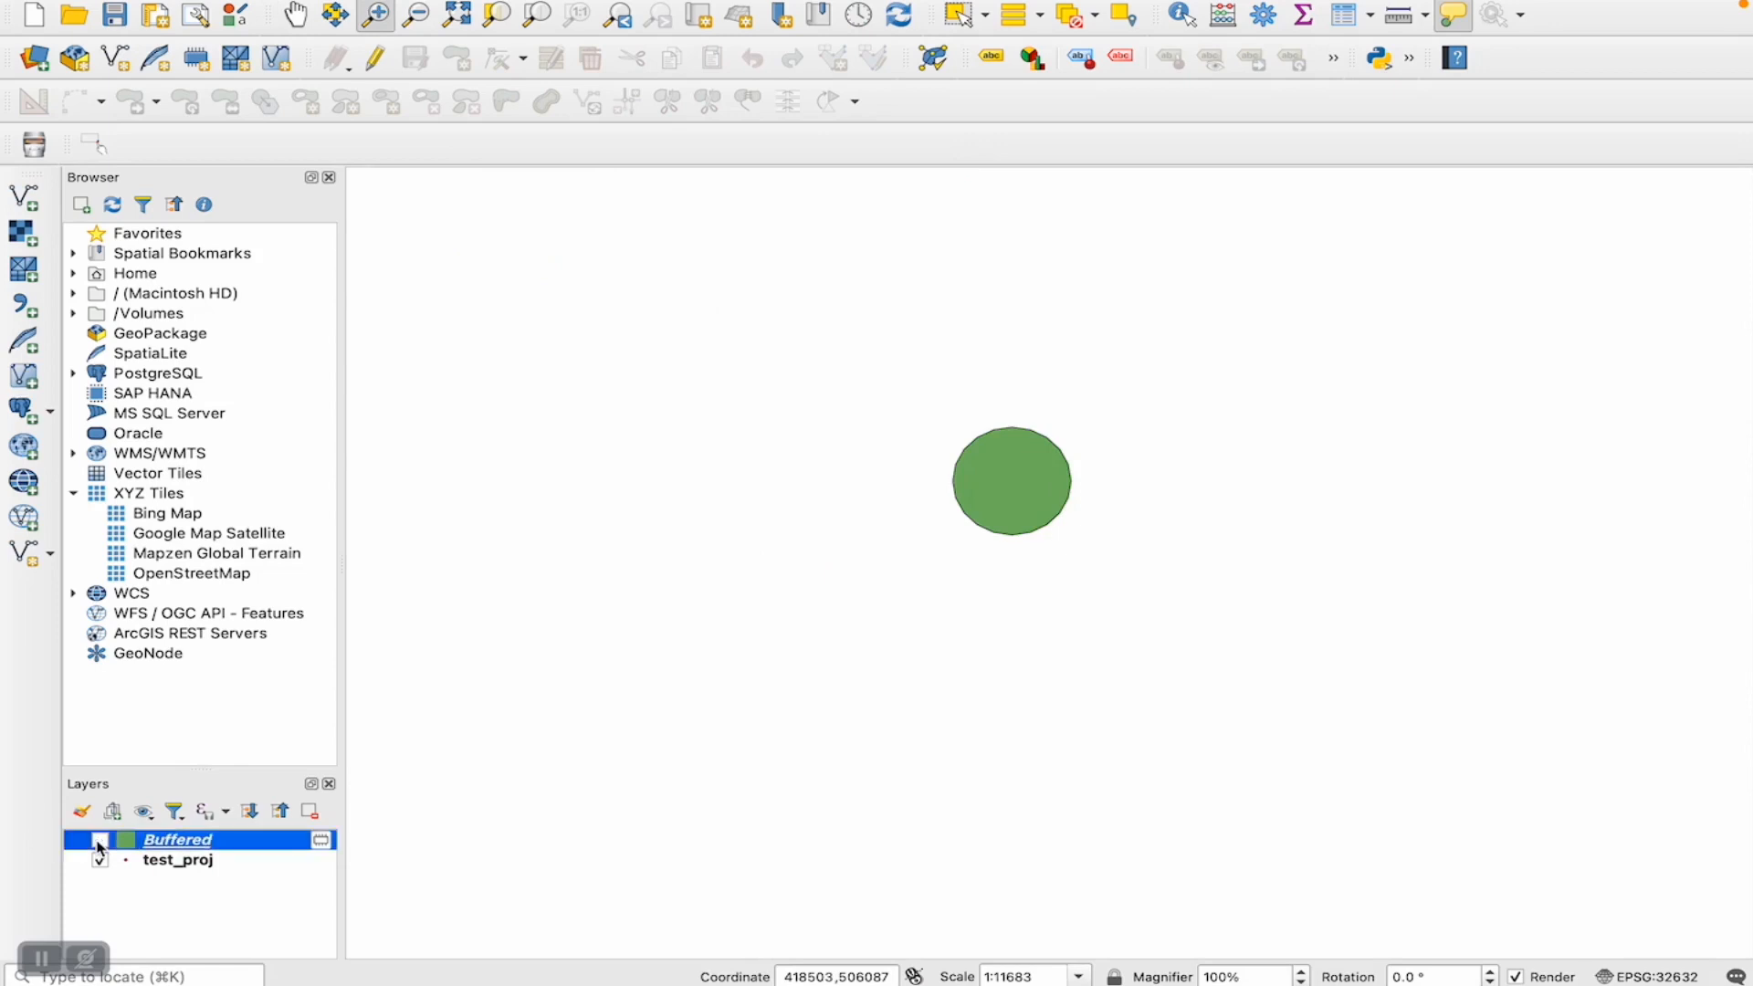
click(100, 841)
click(99, 841)
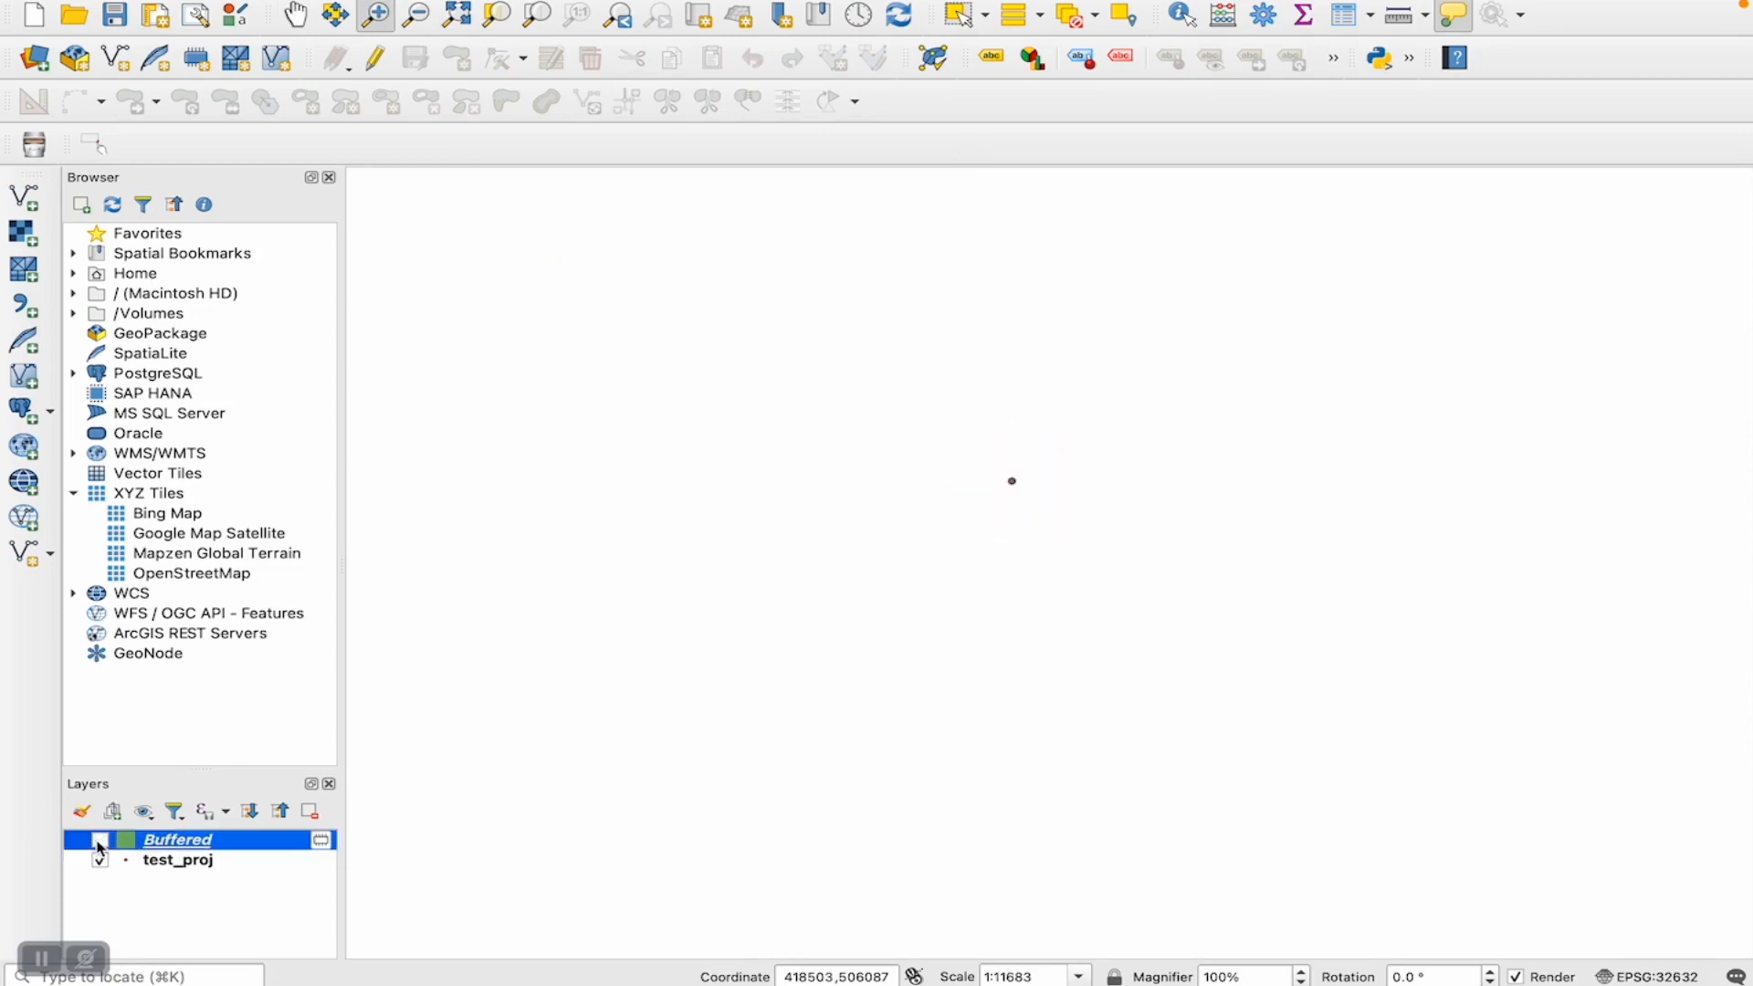
click(100, 841)
- Move the test_proj layer above Buffered and add the OpenStreetMap basemap to the map
drag(174, 870, 179, 838)
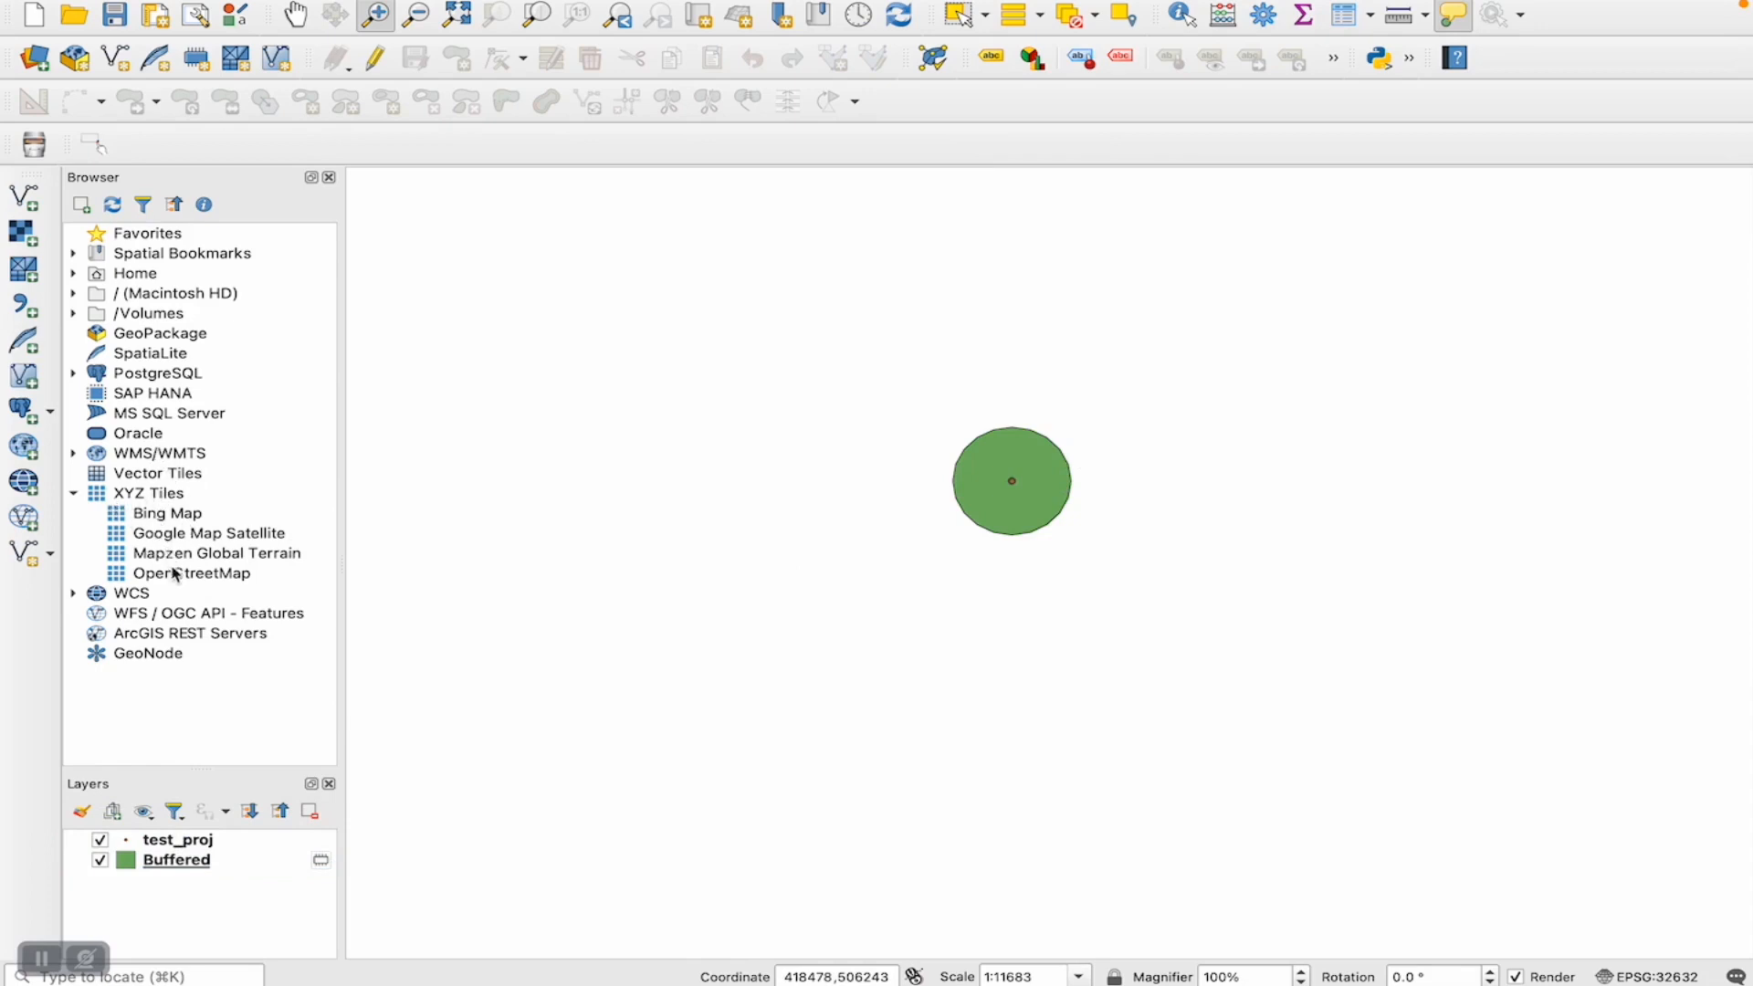
drag(176, 576, 671, 646)
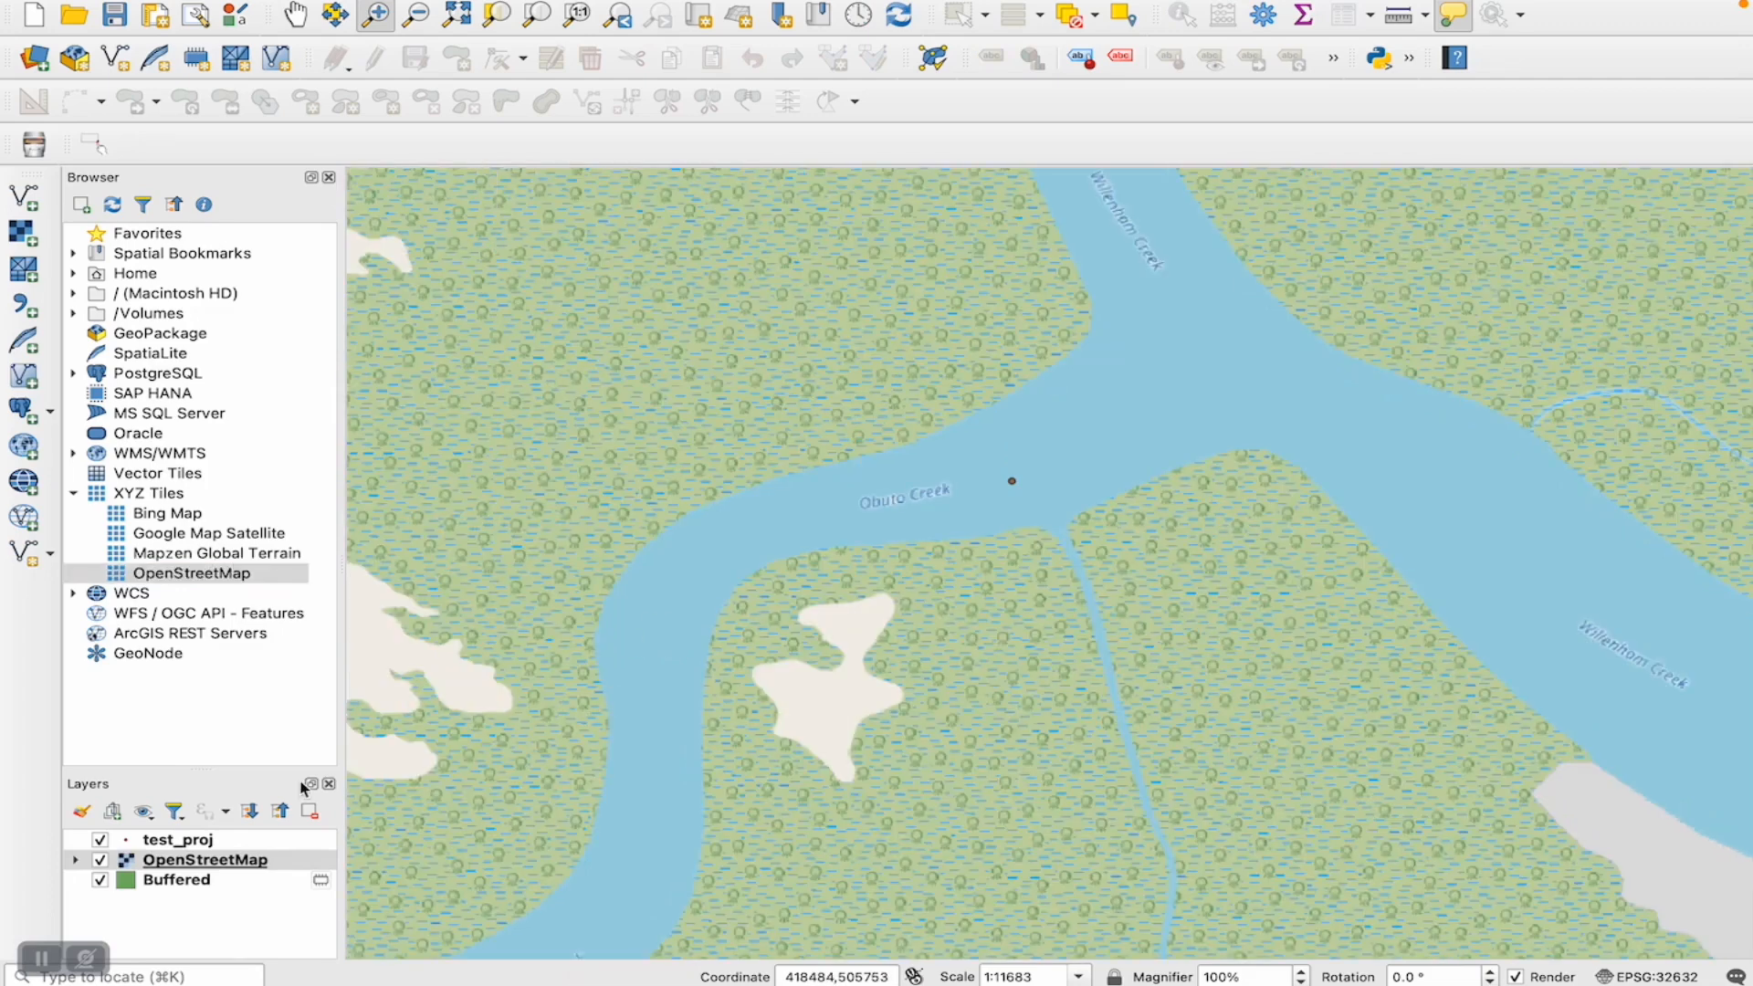
- Move the OpenStreetMap layer below Buffered and examine the village buffer over Obuto Creek up close
drag(180, 862, 169, 900)
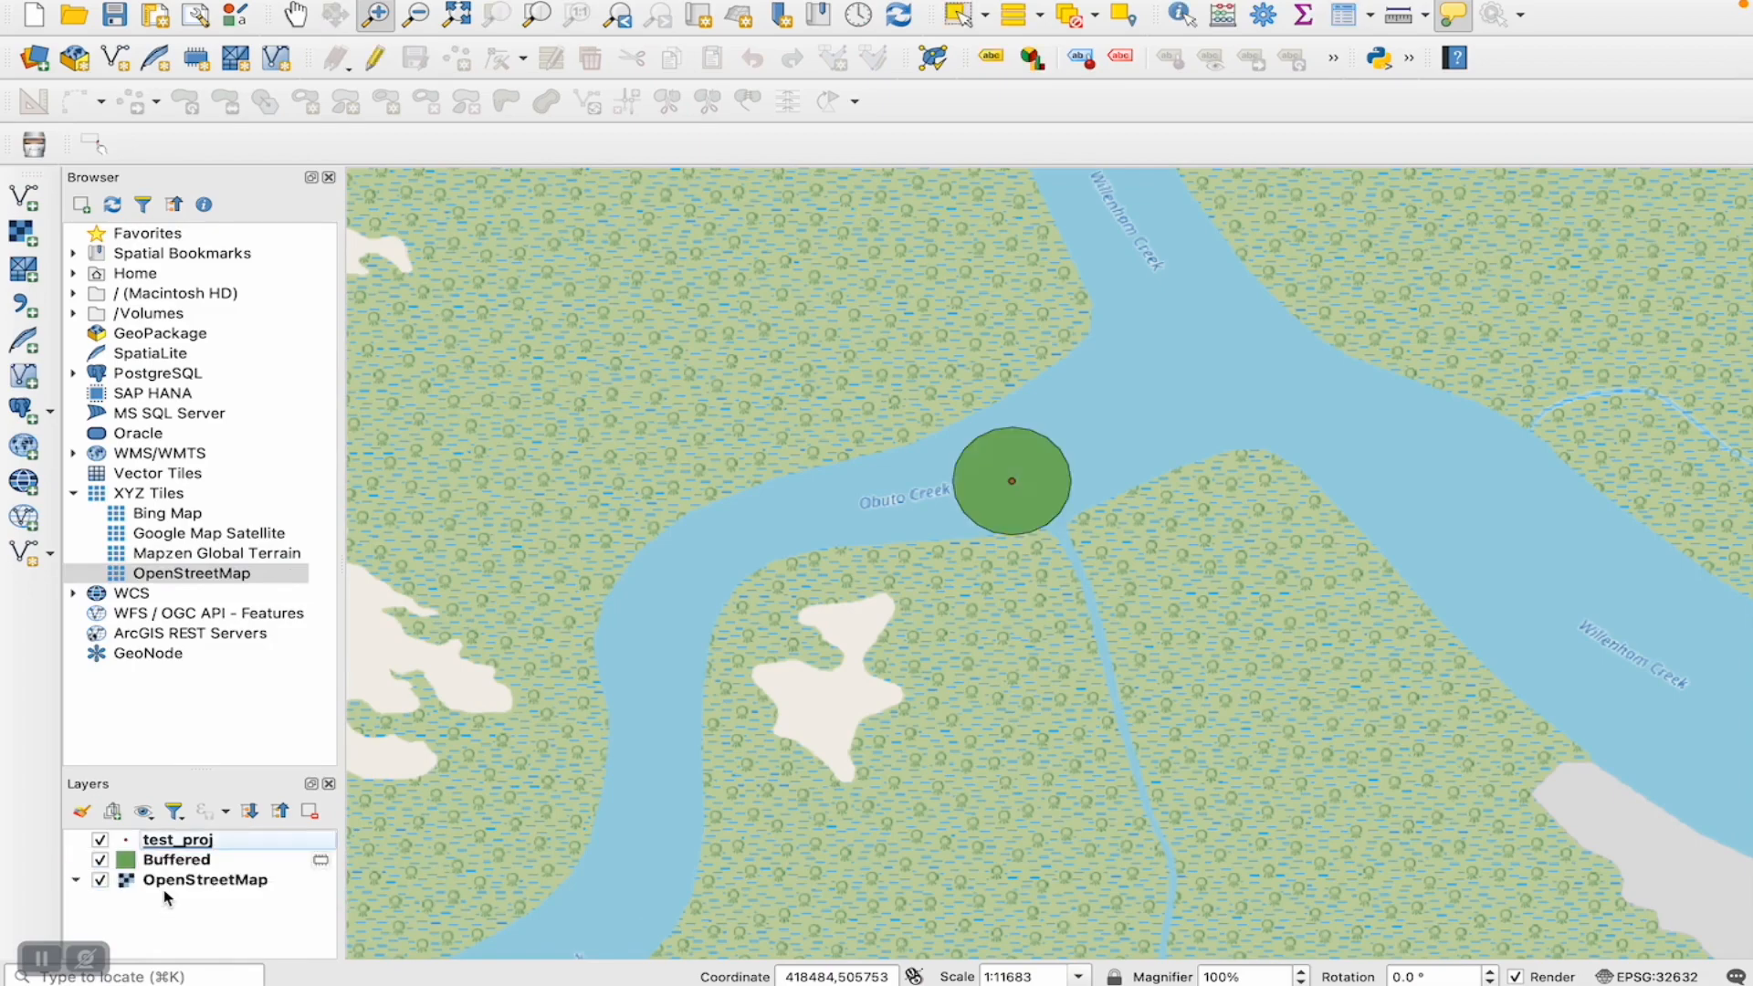
drag(1294, 499, 607, 815)
click(294, 14)
drag(913, 417, 736, 775)
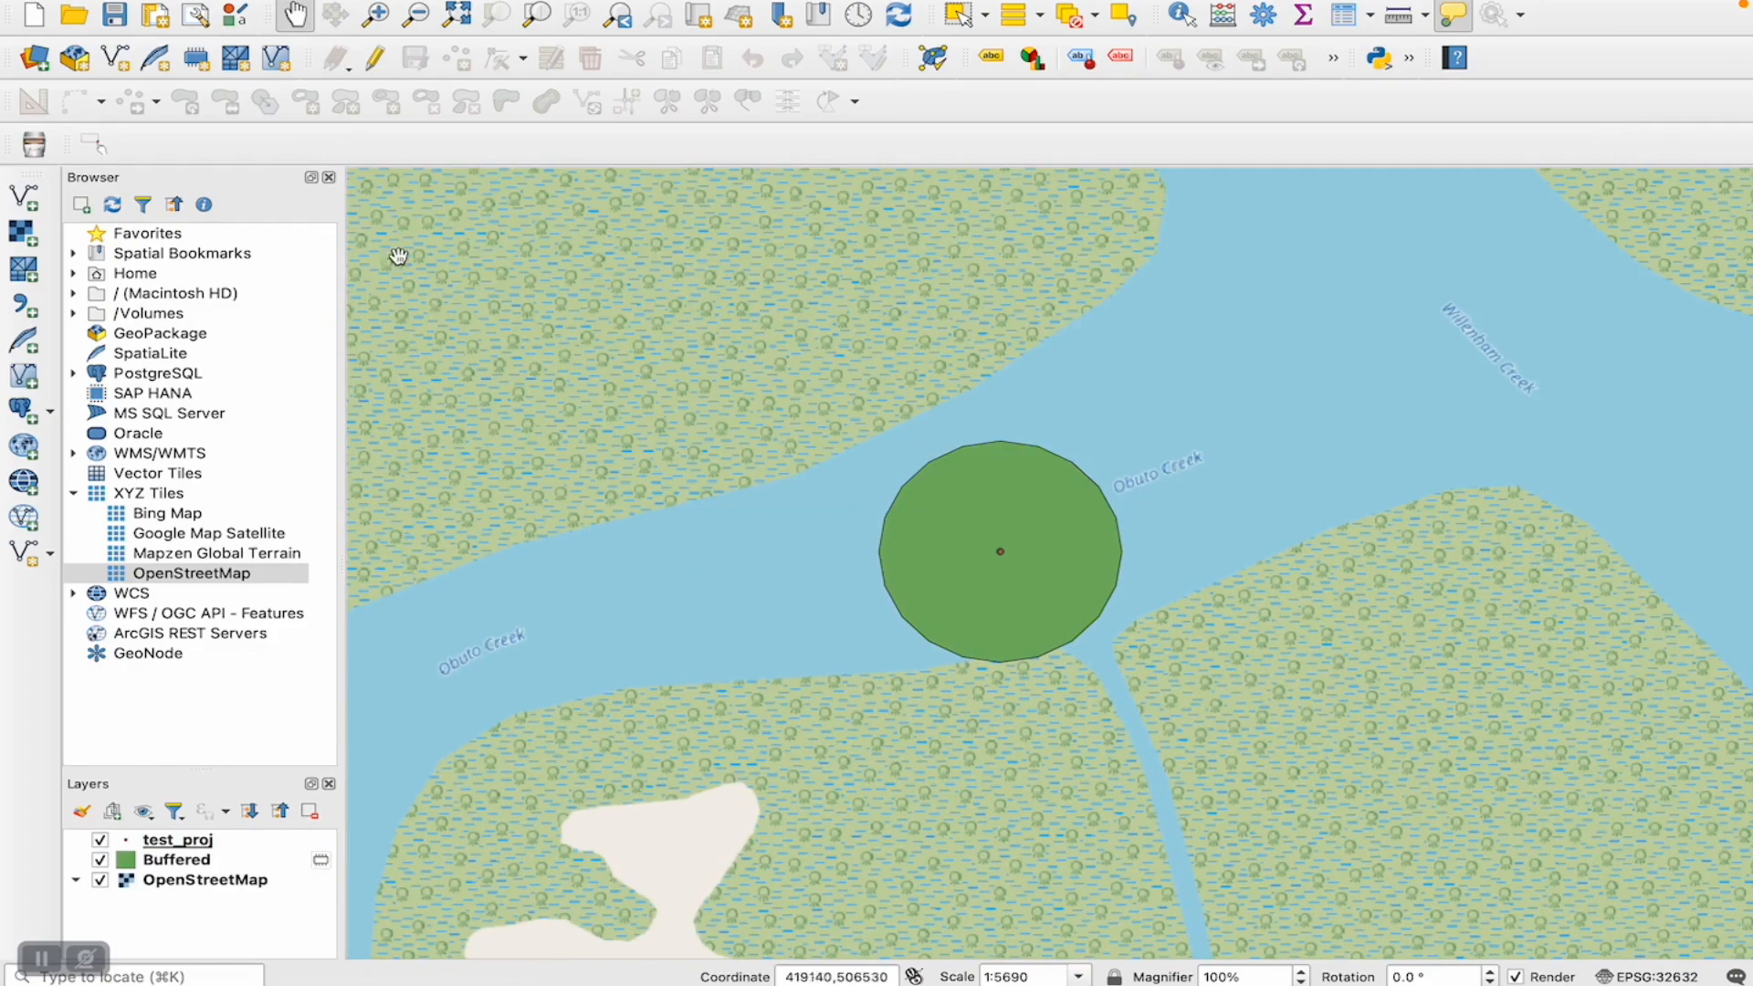
- Examine how the village buffers are spread over the basemap, from the creek mouth inland to the Etebi area
click(417, 15)
drag(691, 322, 1501, 848)
click(812, 596)
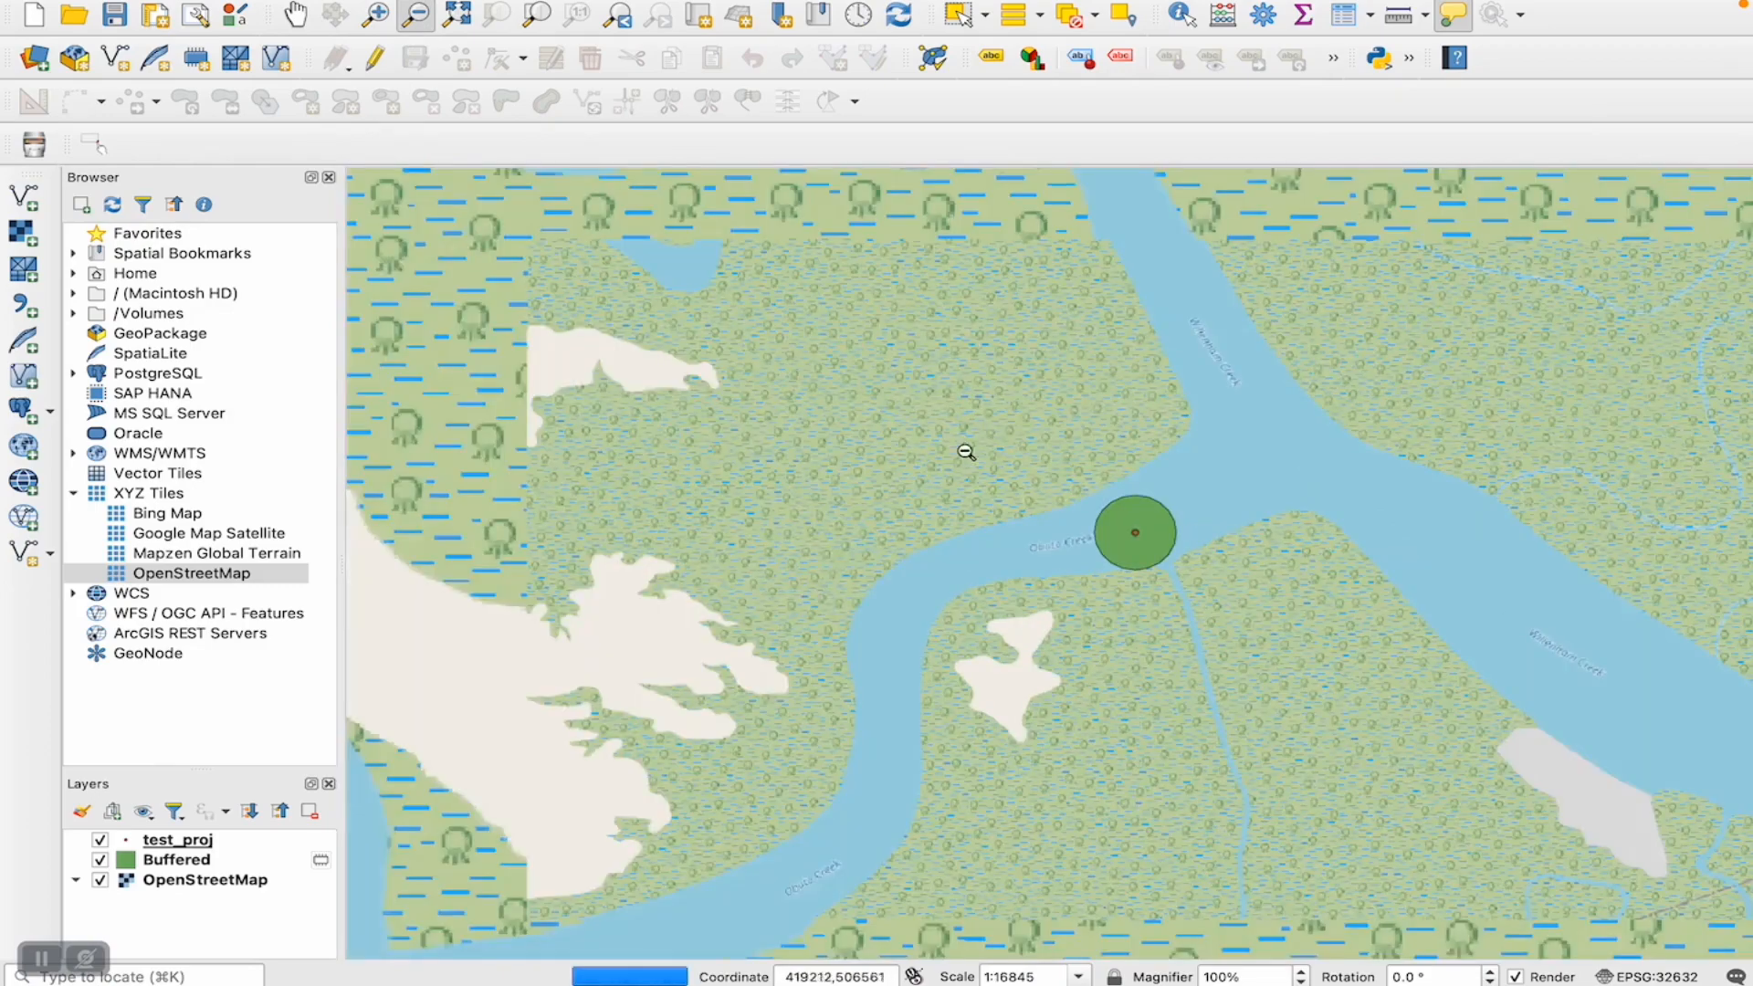
click(936, 468)
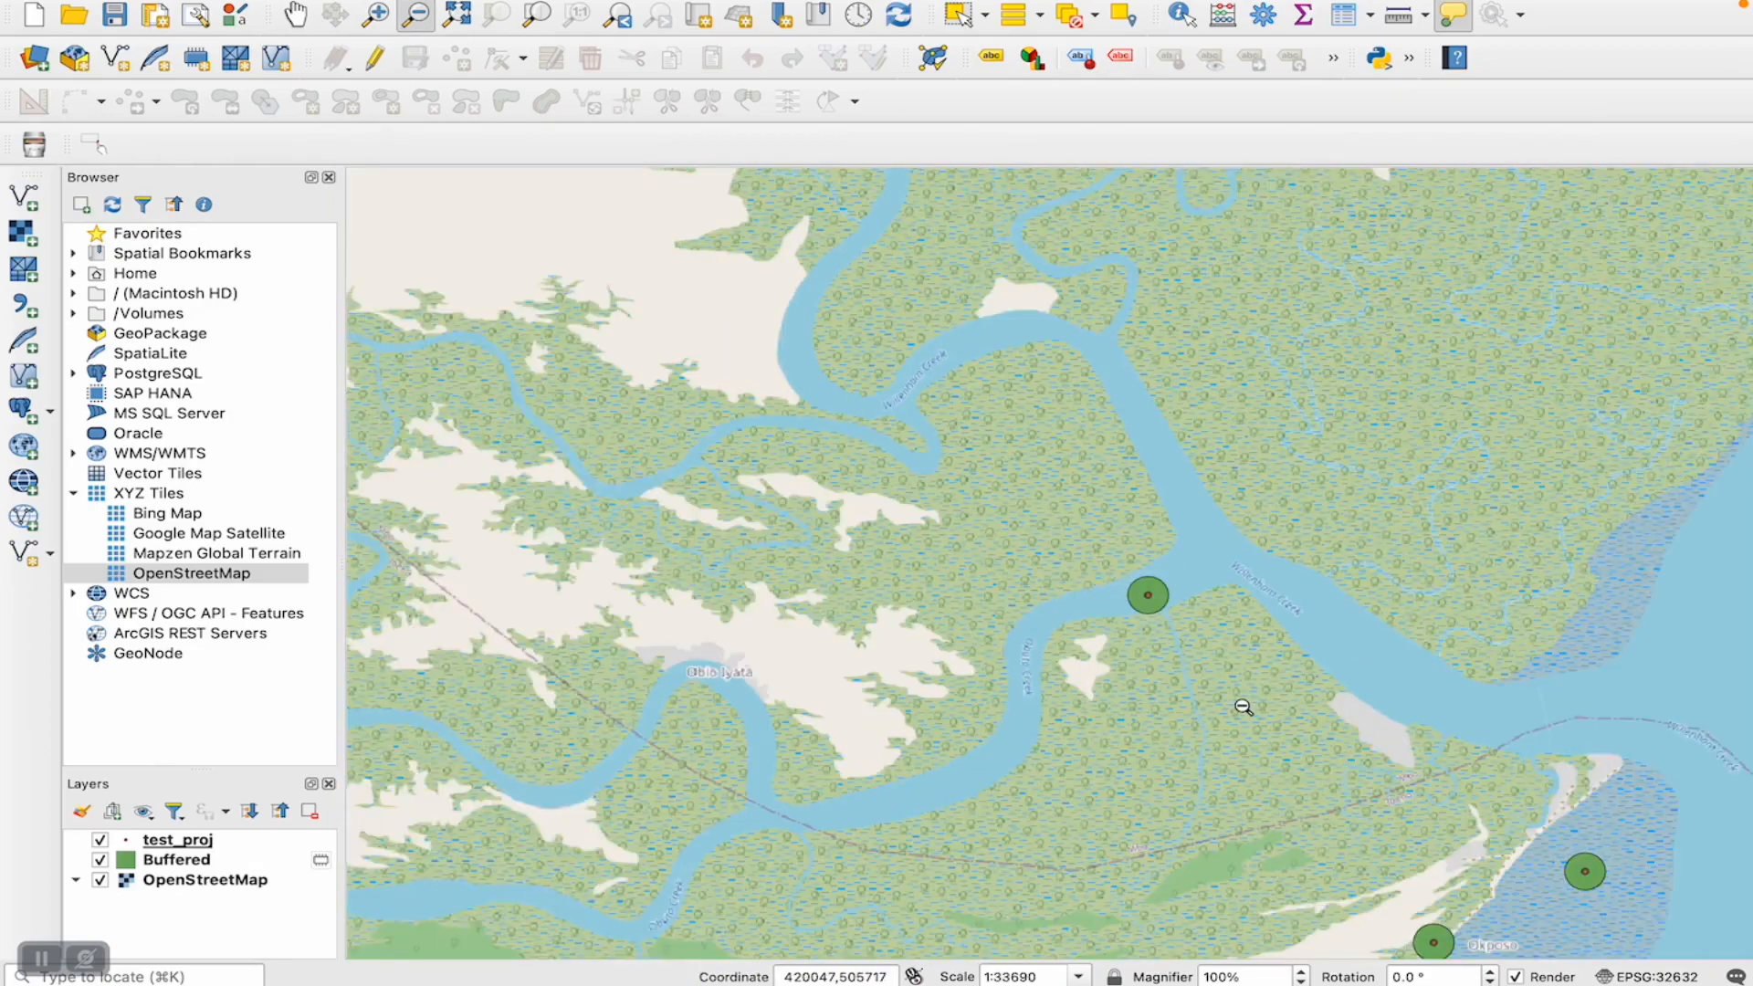
click(1241, 707)
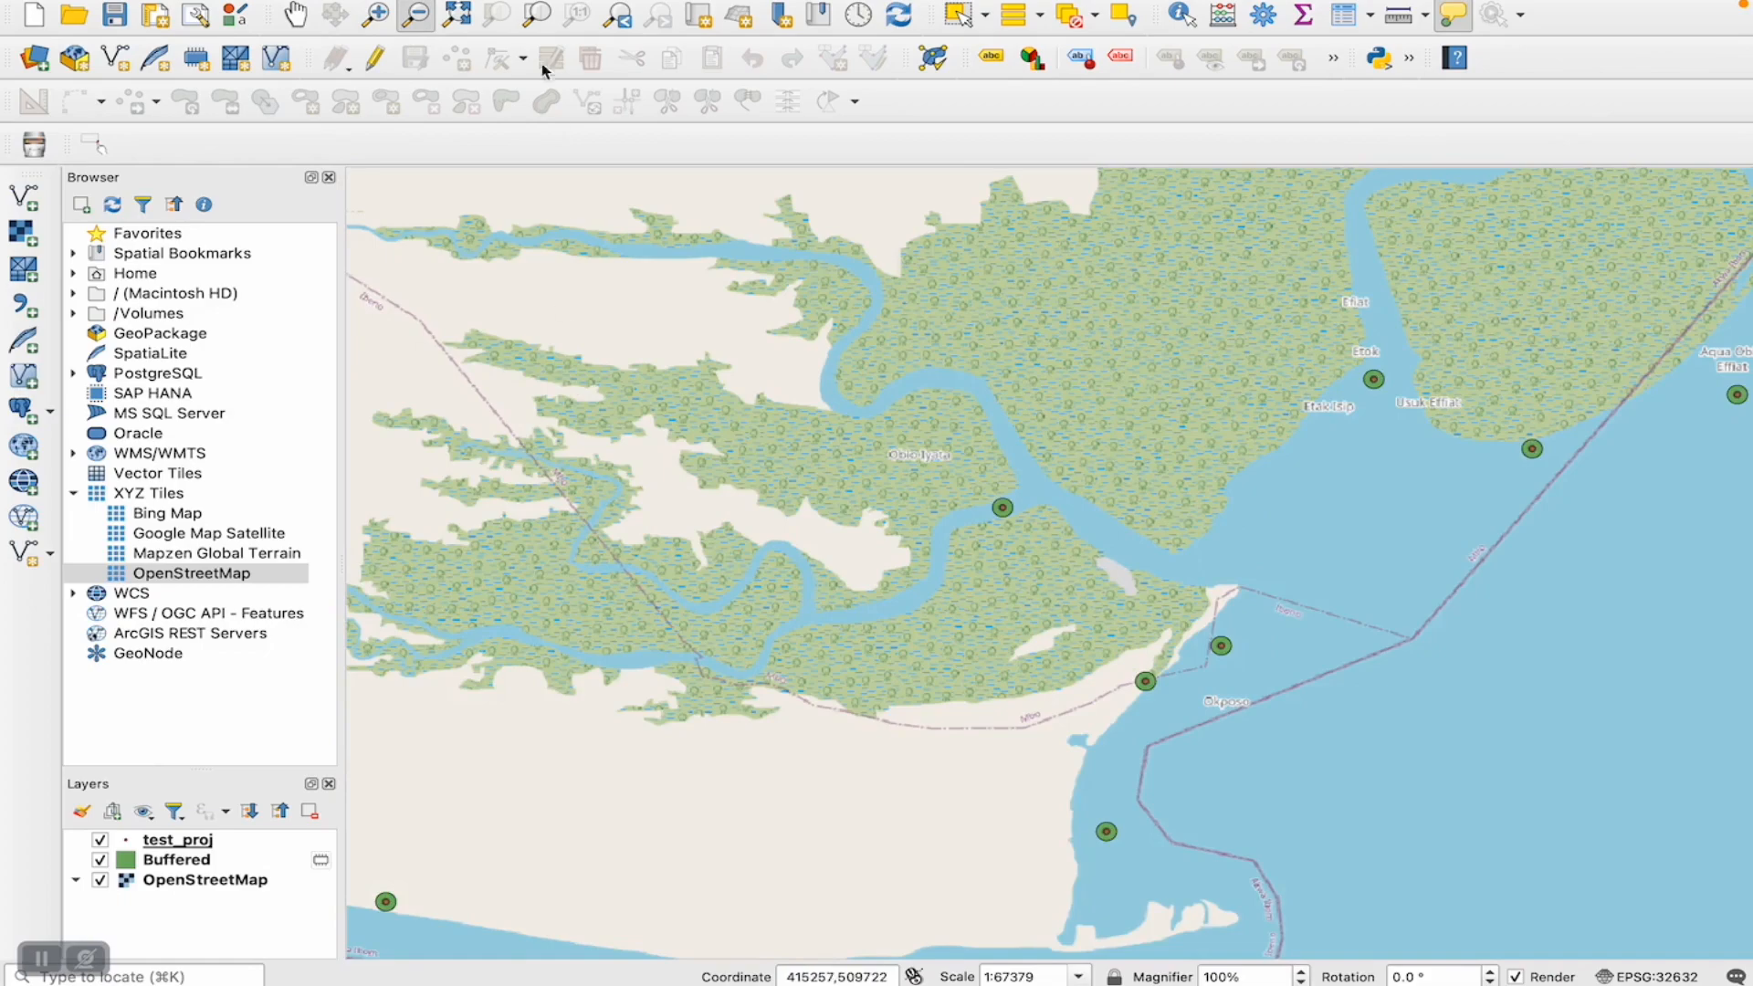
click(294, 14)
drag(467, 322, 1063, 573)
drag(904, 500, 1221, 985)
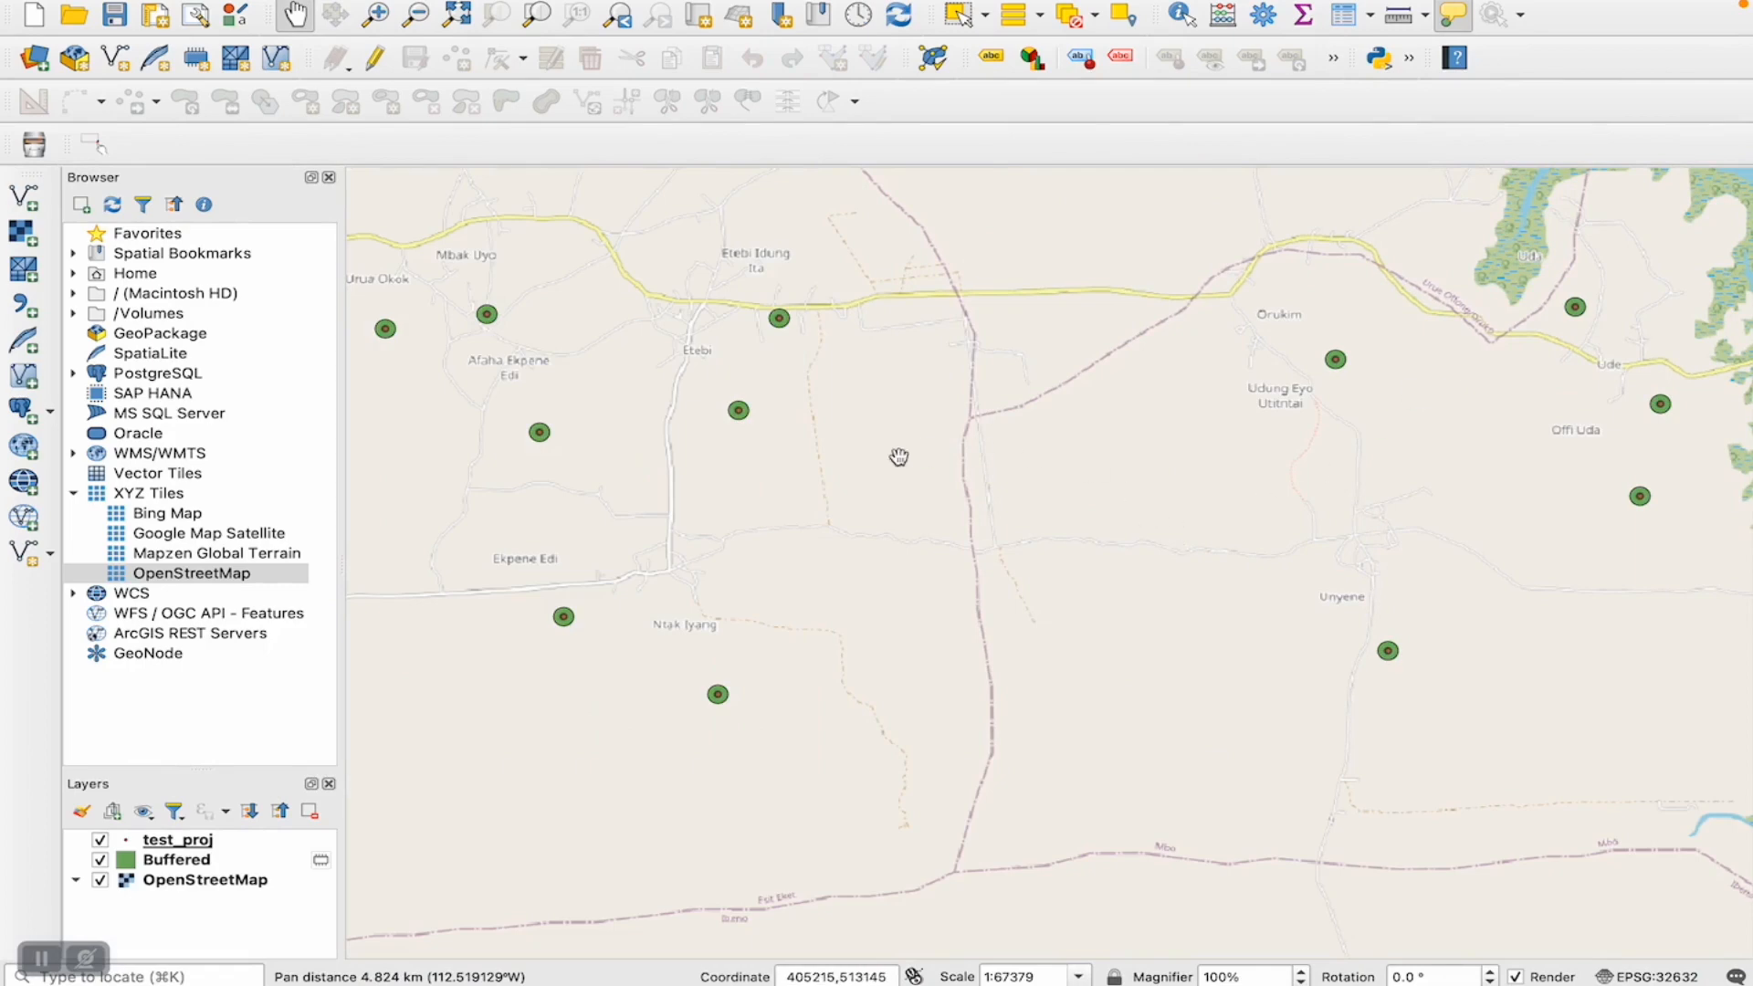
drag(993, 499, 1202, 556)
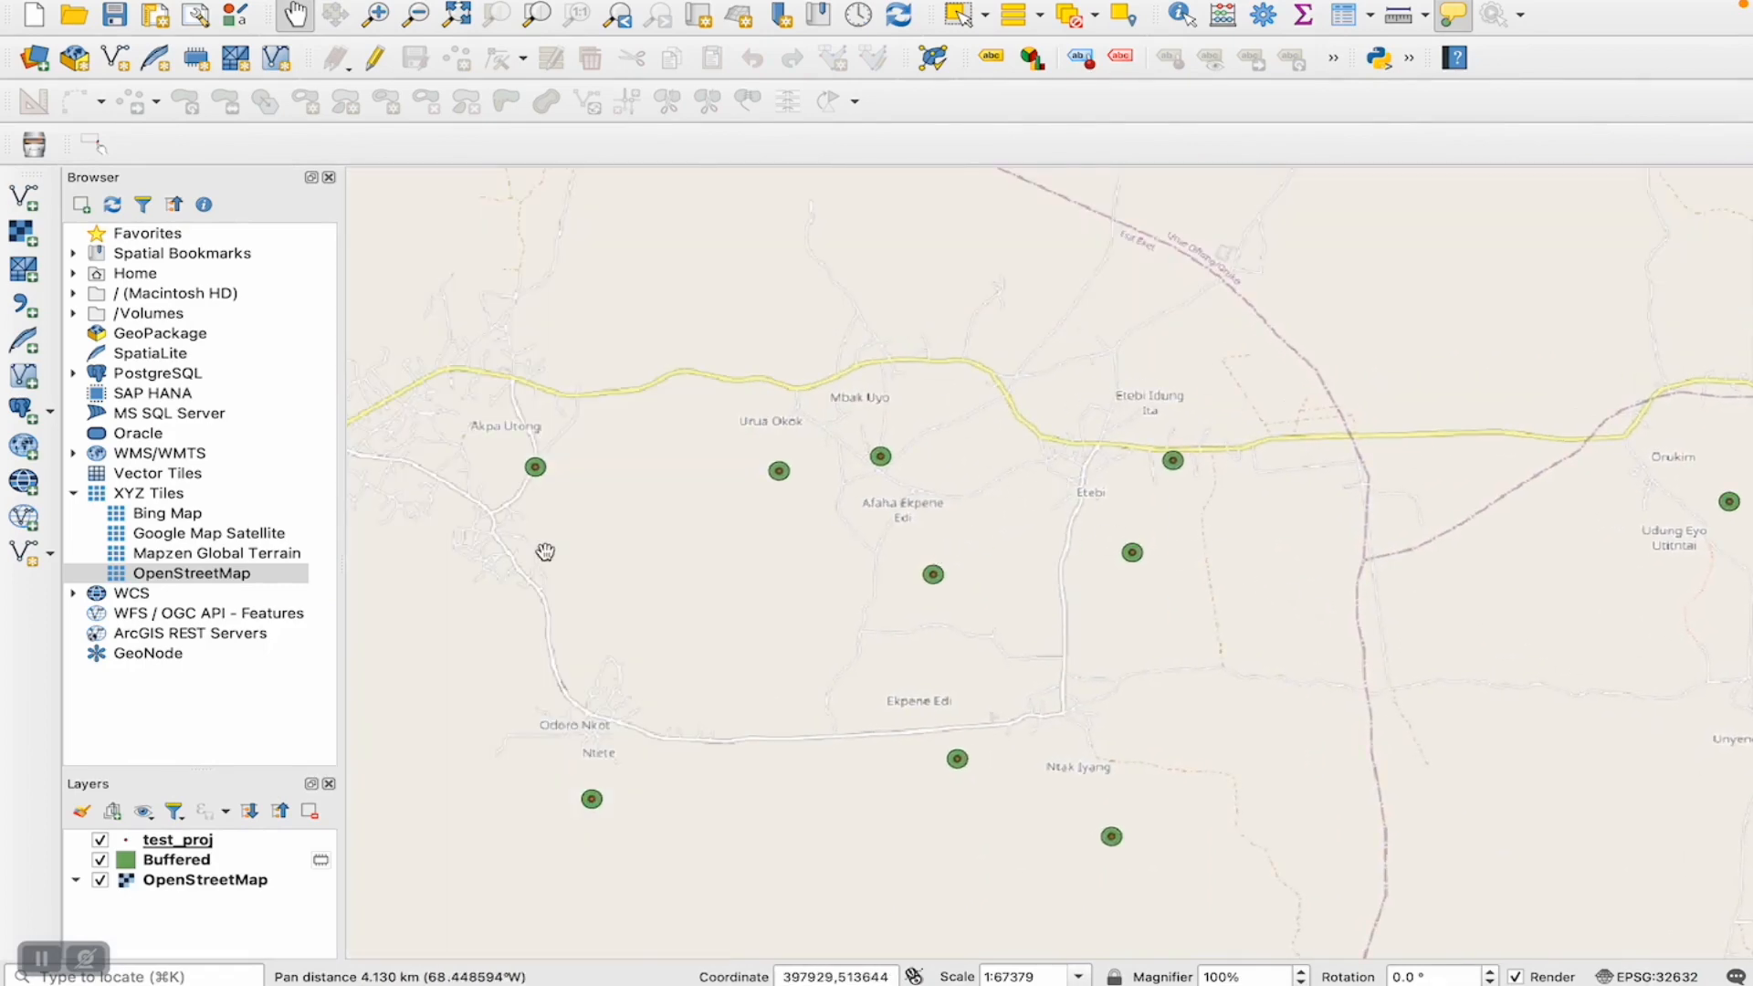
- Inspect the buffer near Akpa Utong up close, along with the roads and built-up areas around it
drag(544, 548, 632, 569)
click(376, 14)
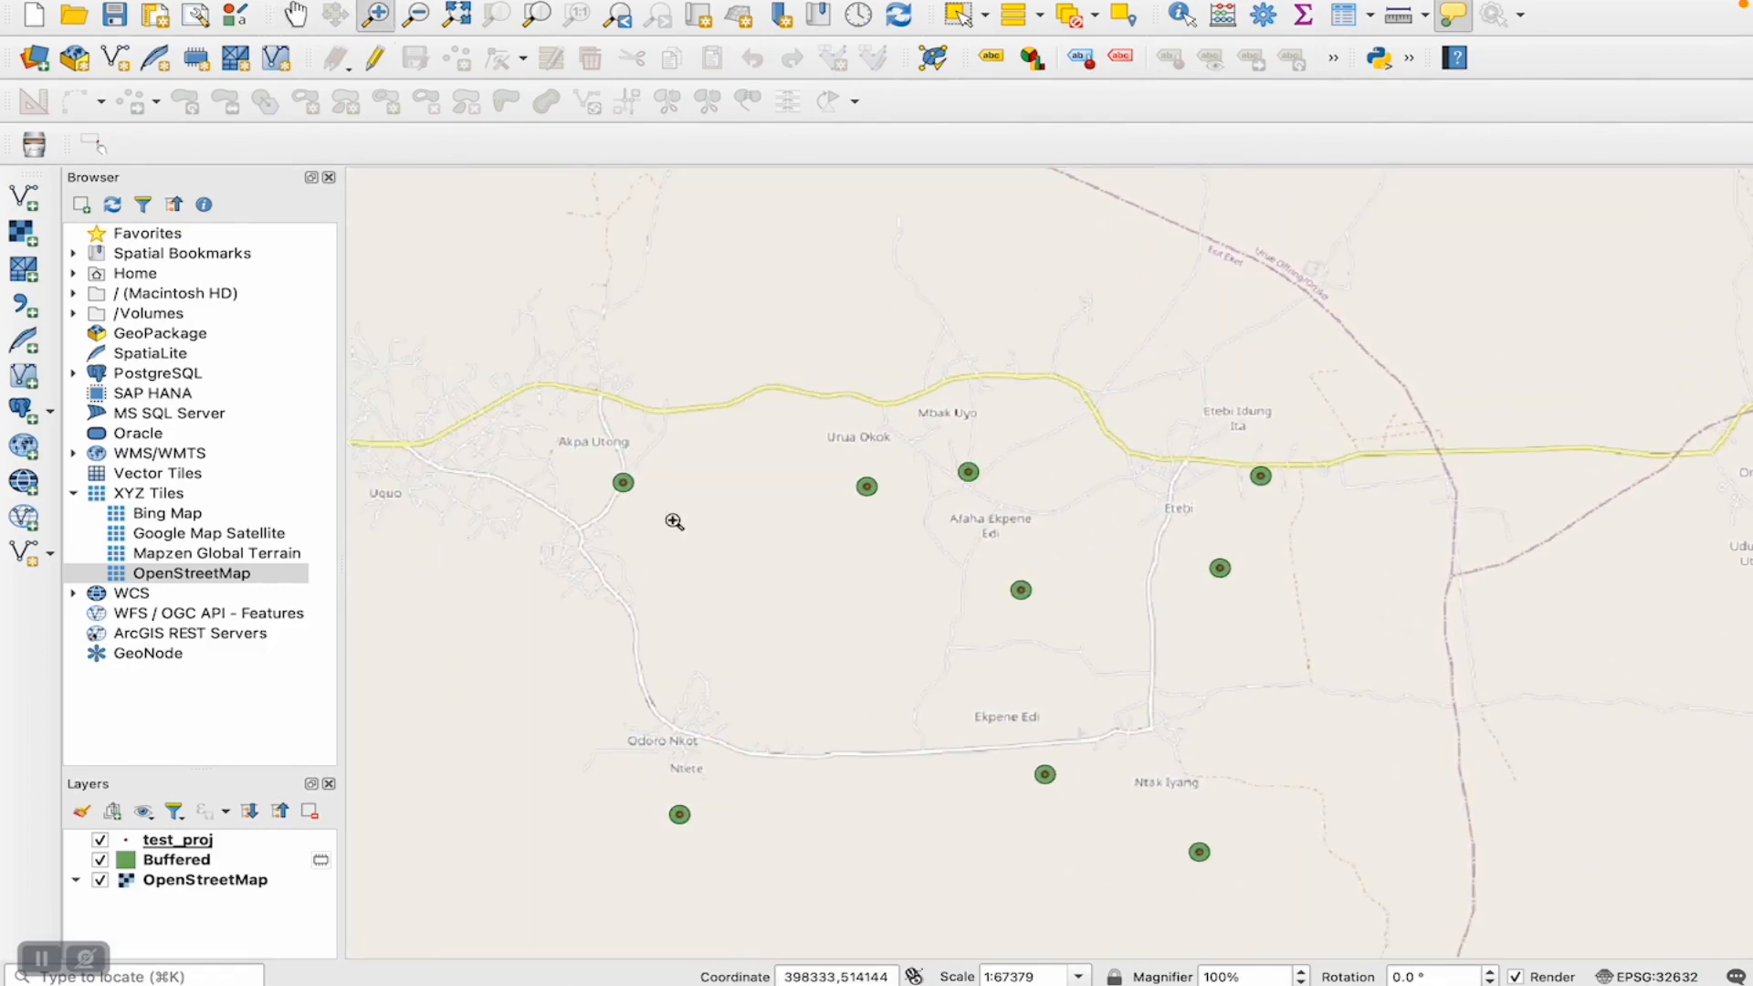
drag(585, 455, 727, 551)
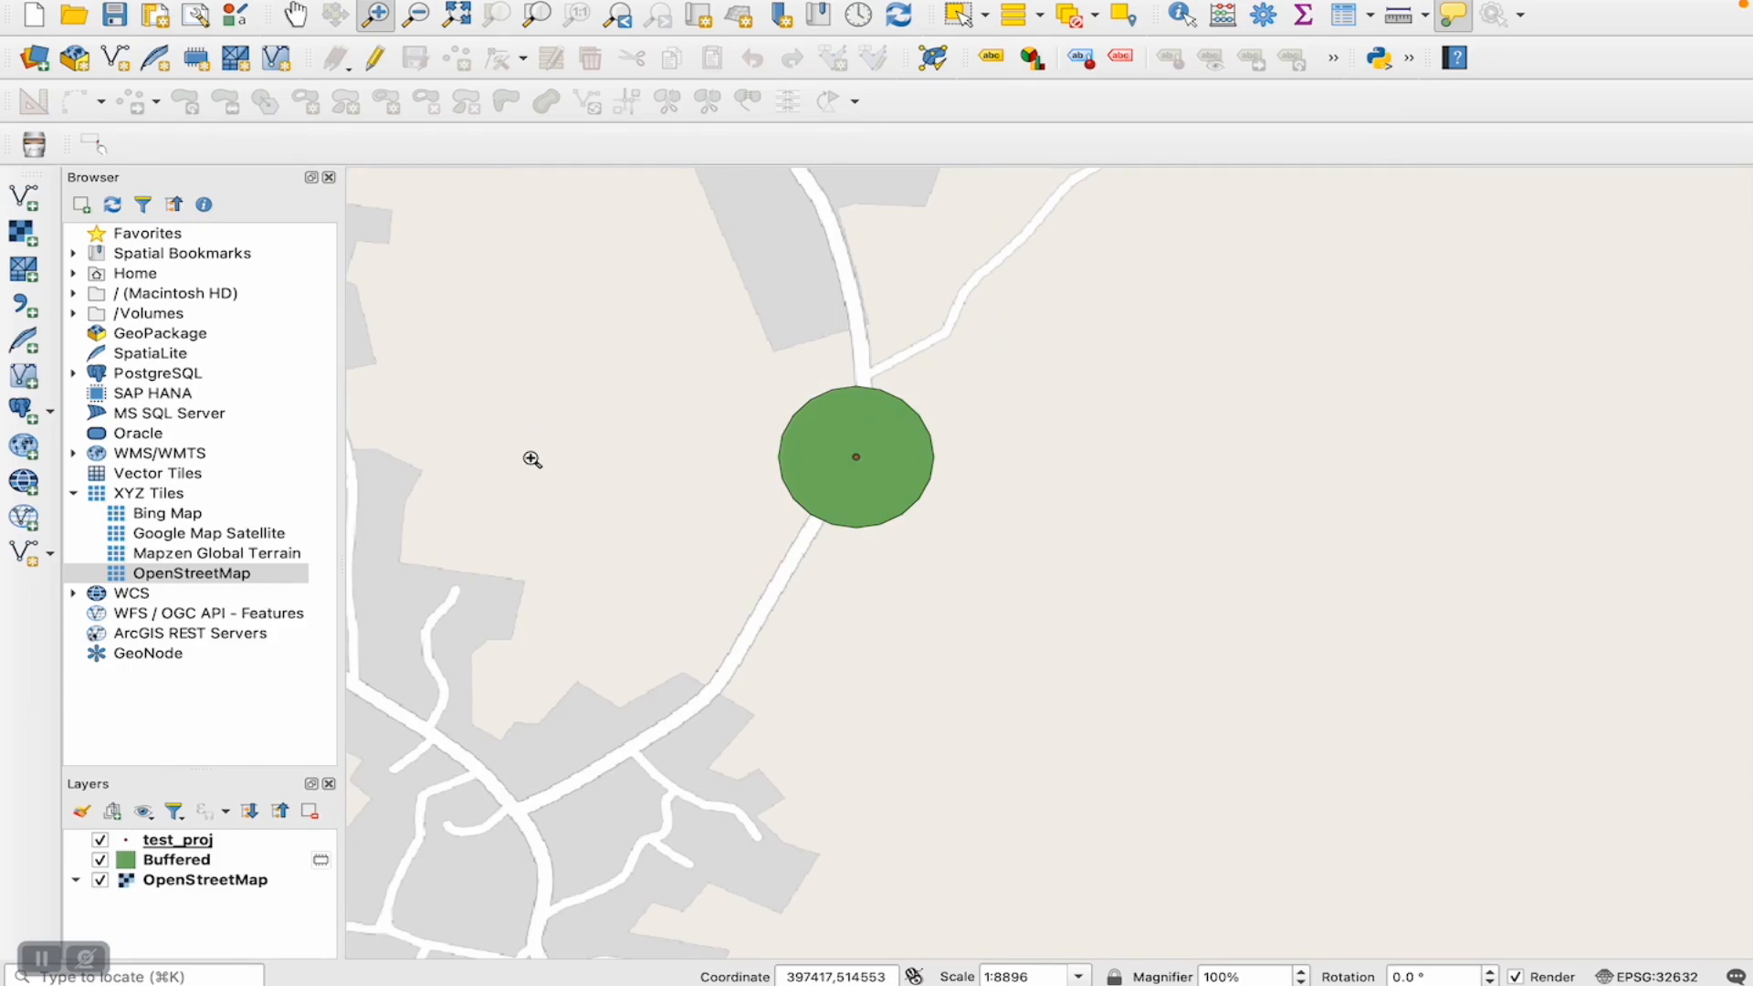
click(295, 15)
drag(735, 289, 1189, 564)
drag(927, 387, 1185, 735)
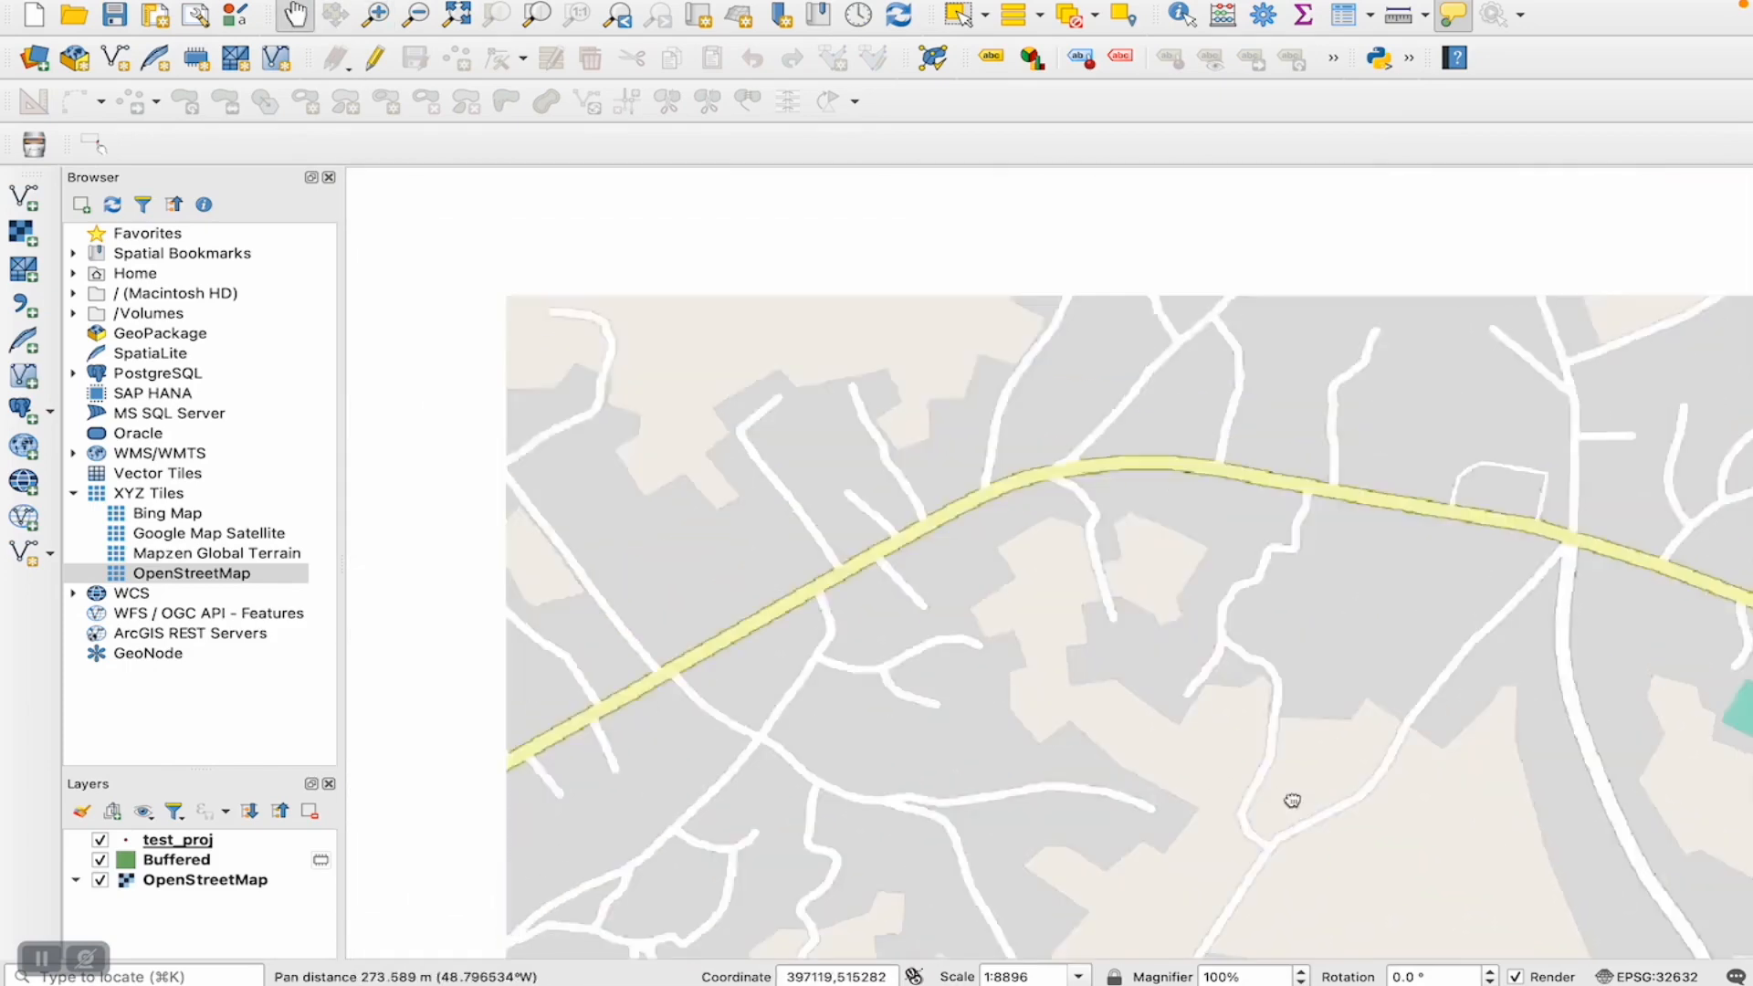
drag(1086, 599, 1318, 810)
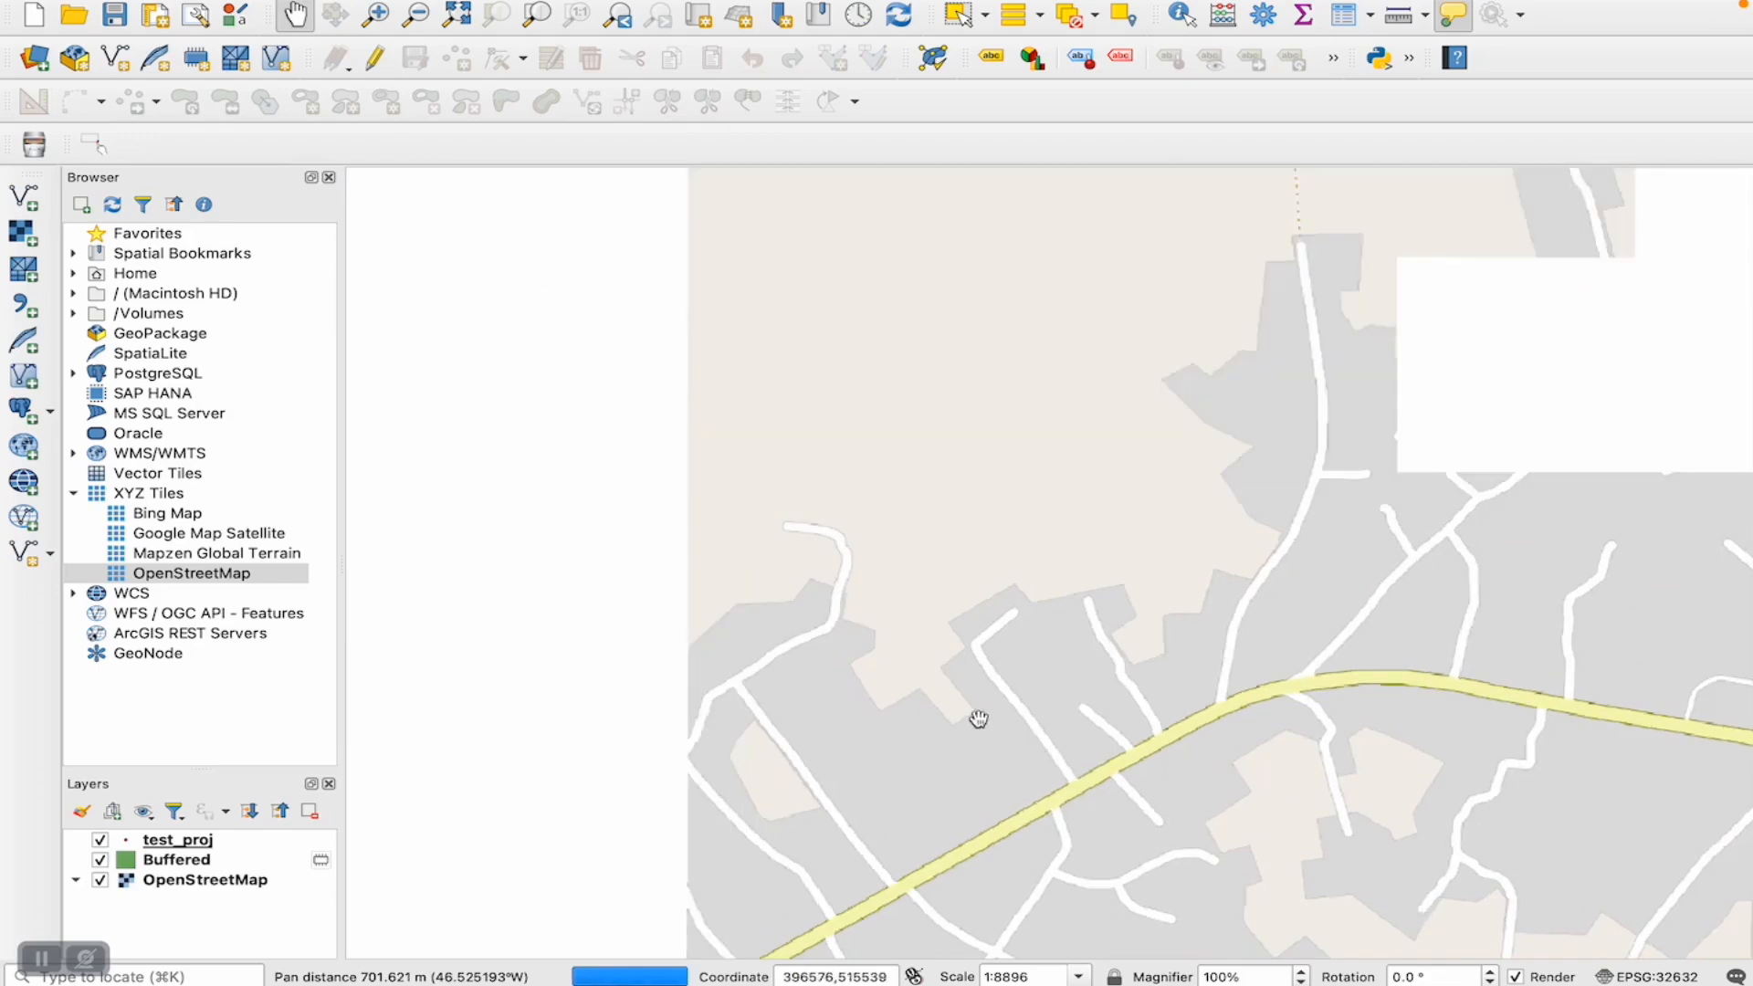
drag(907, 716, 1752, 460)
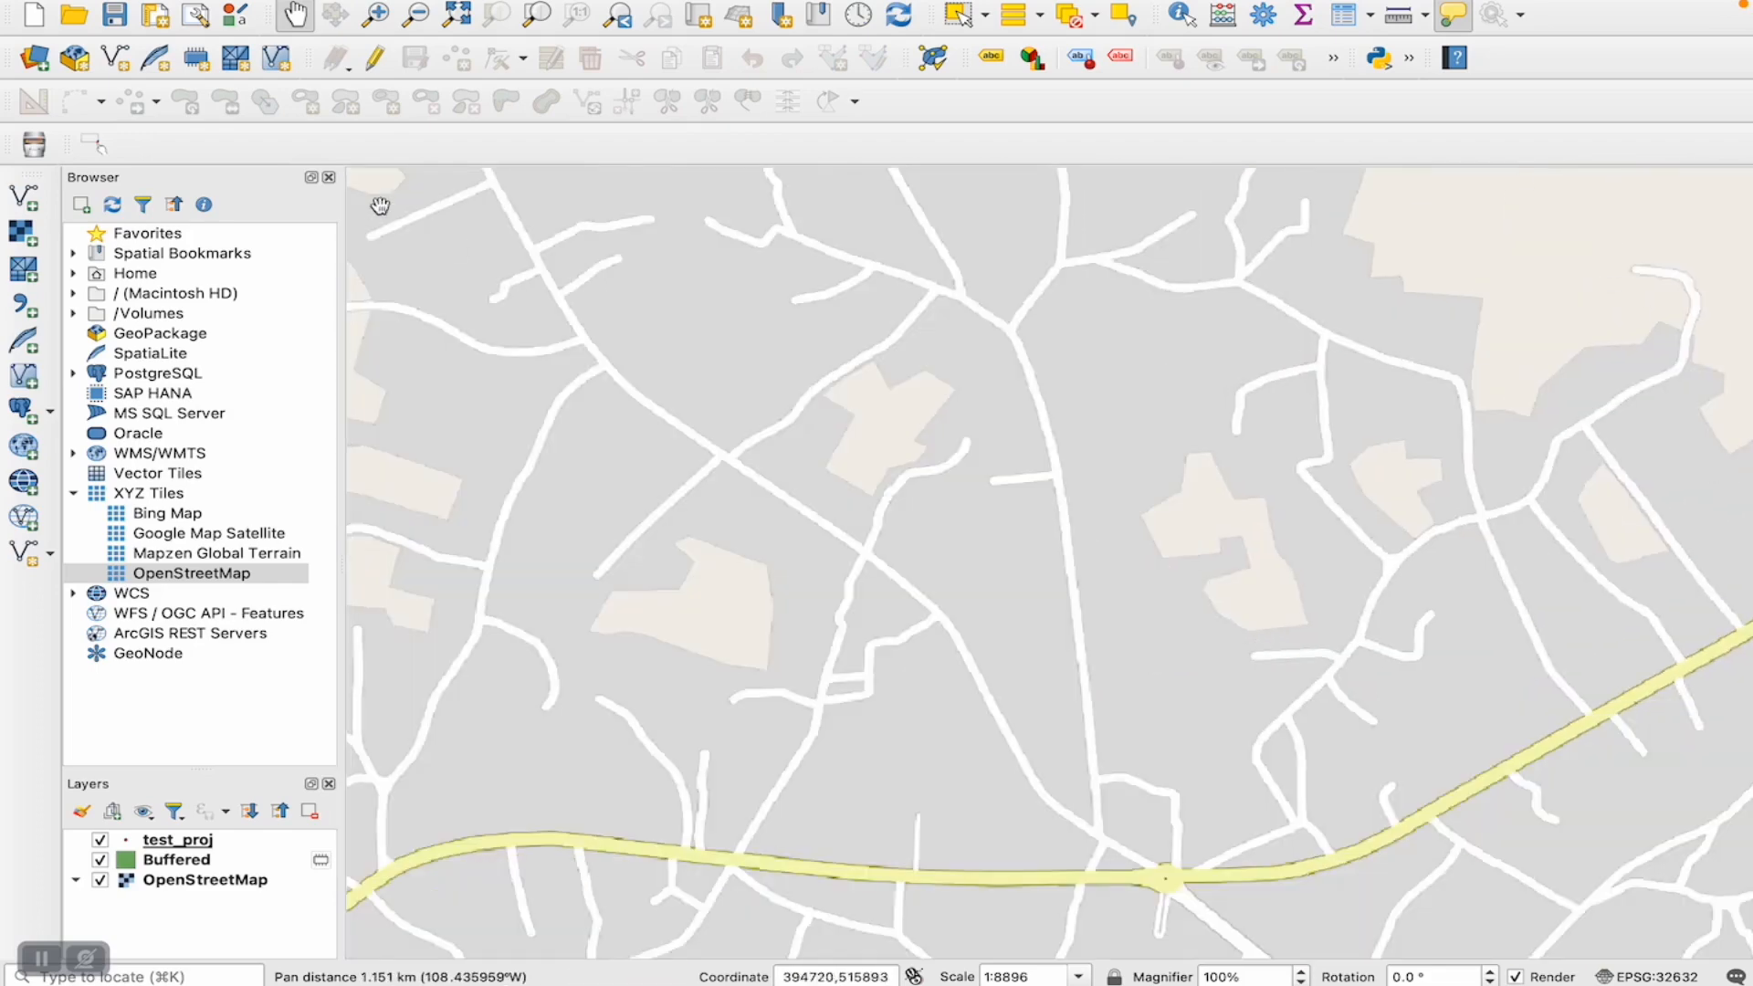
- Review the buffers around Uquo at a wider scale and zoom in on the one near Ikpa
click(415, 15)
click(951, 453)
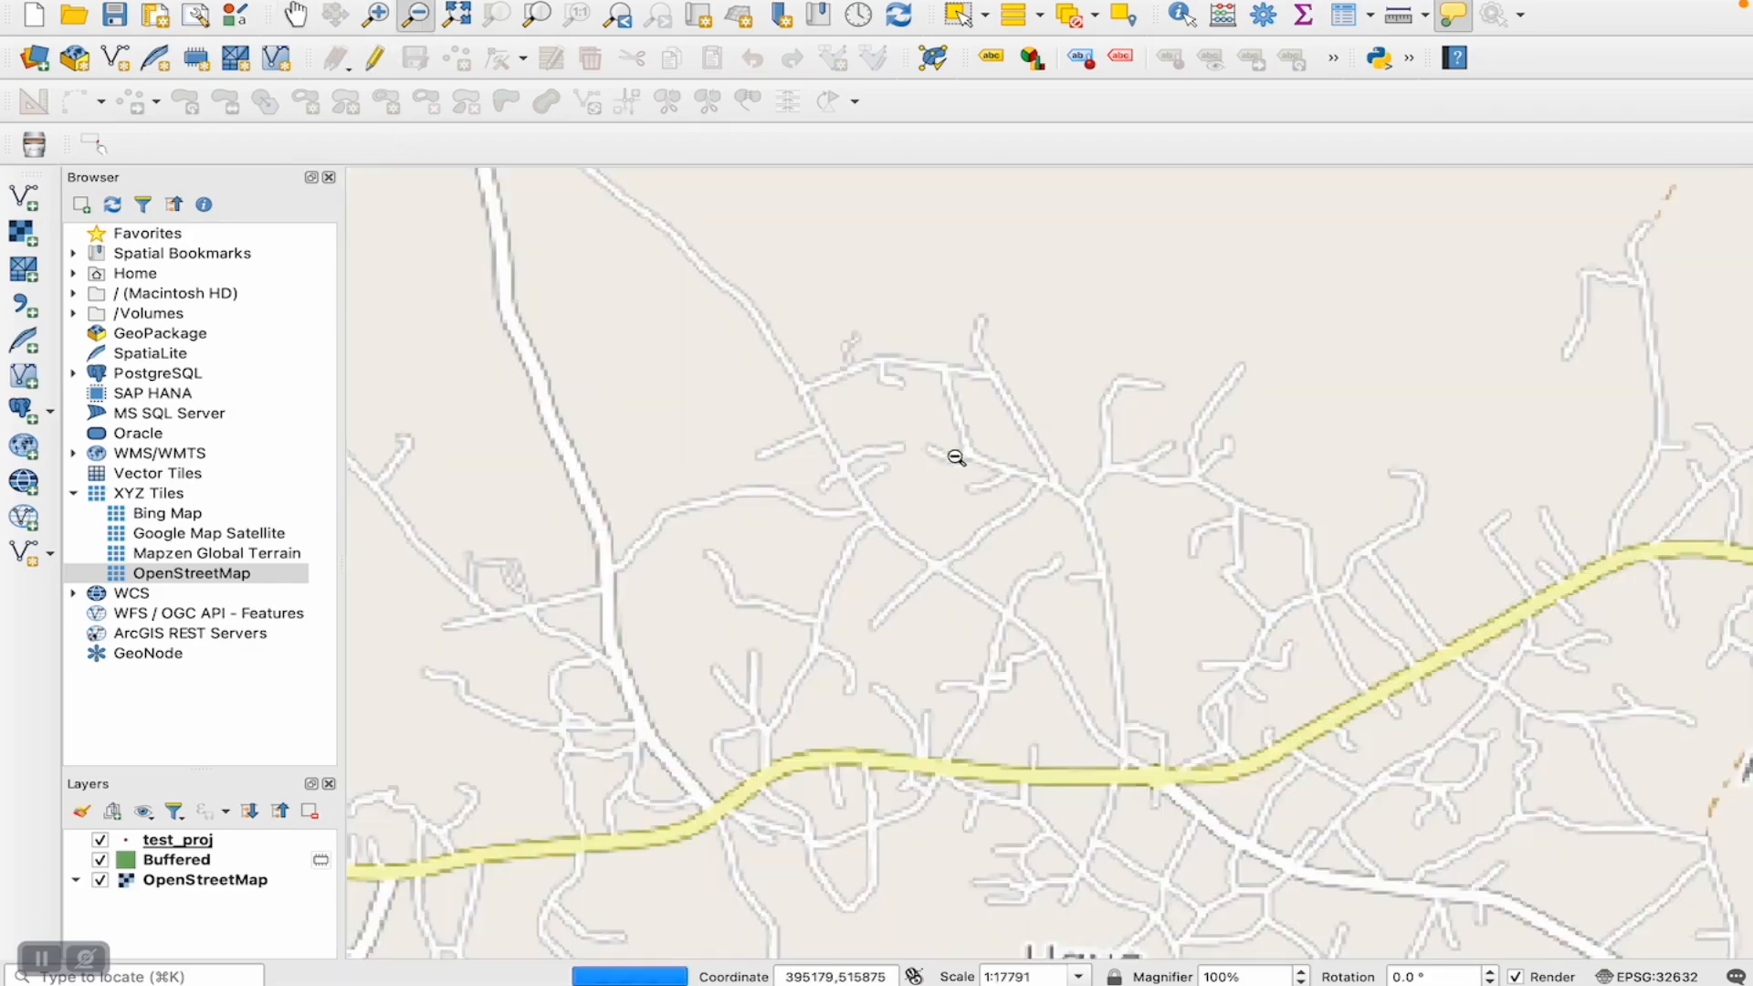
click(961, 480)
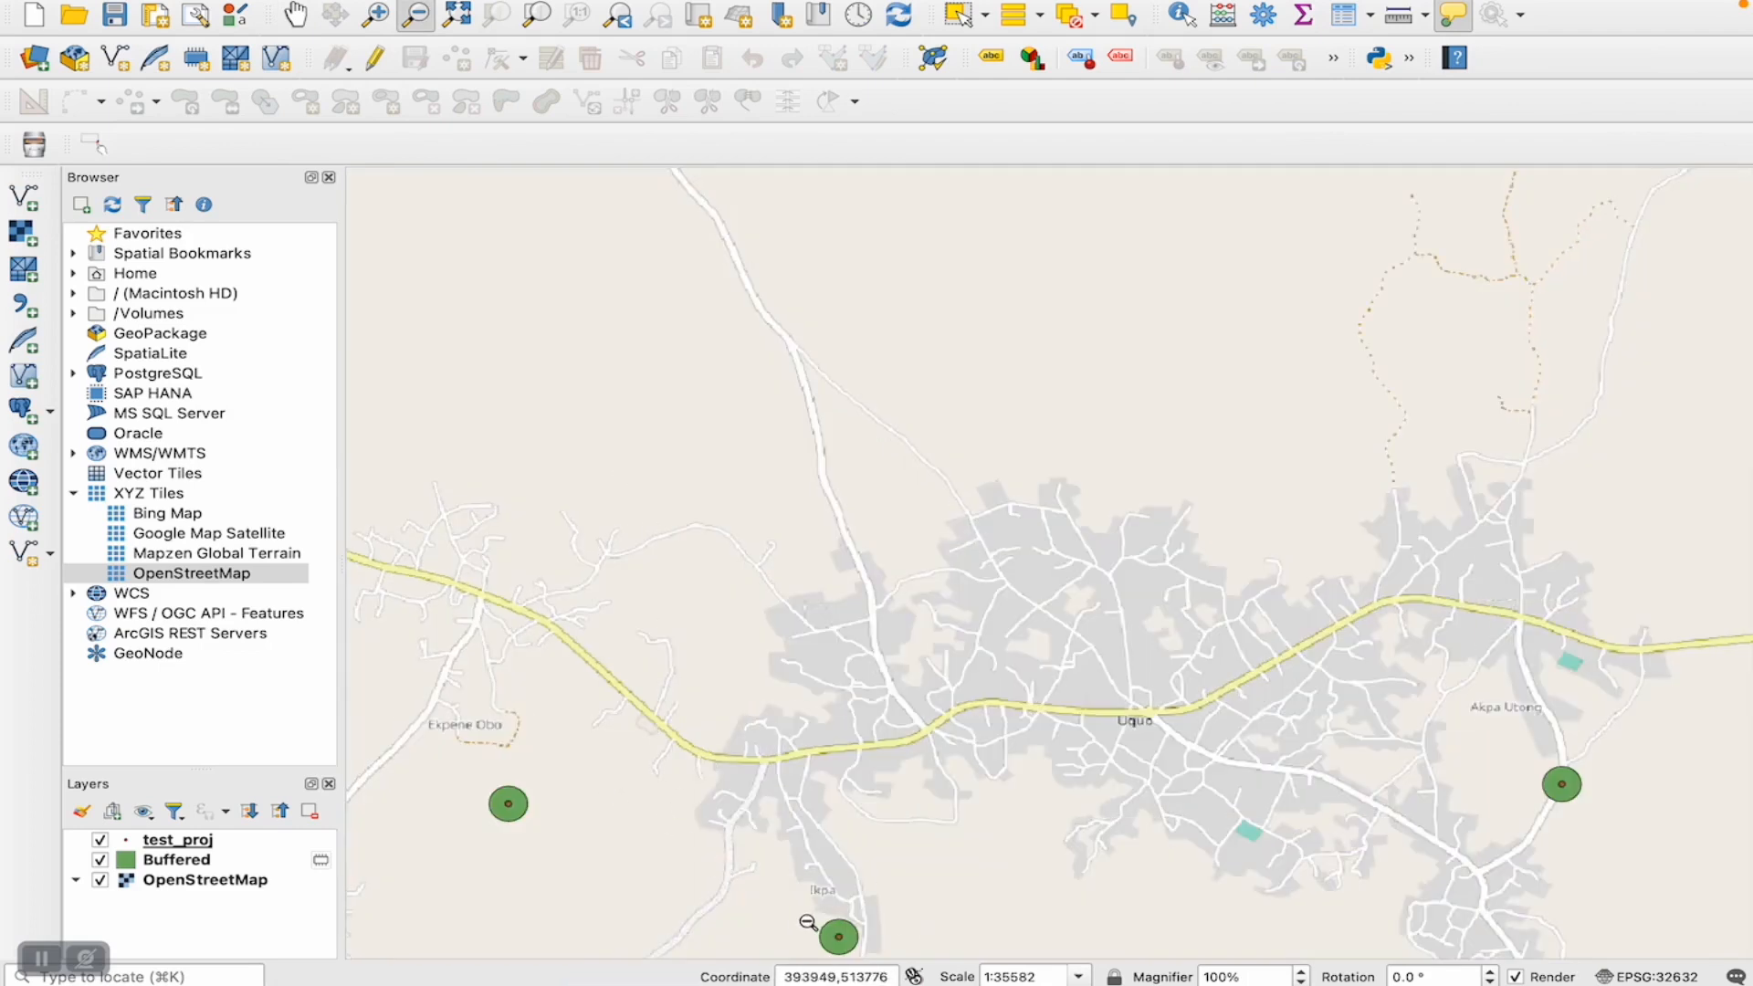
click(376, 15)
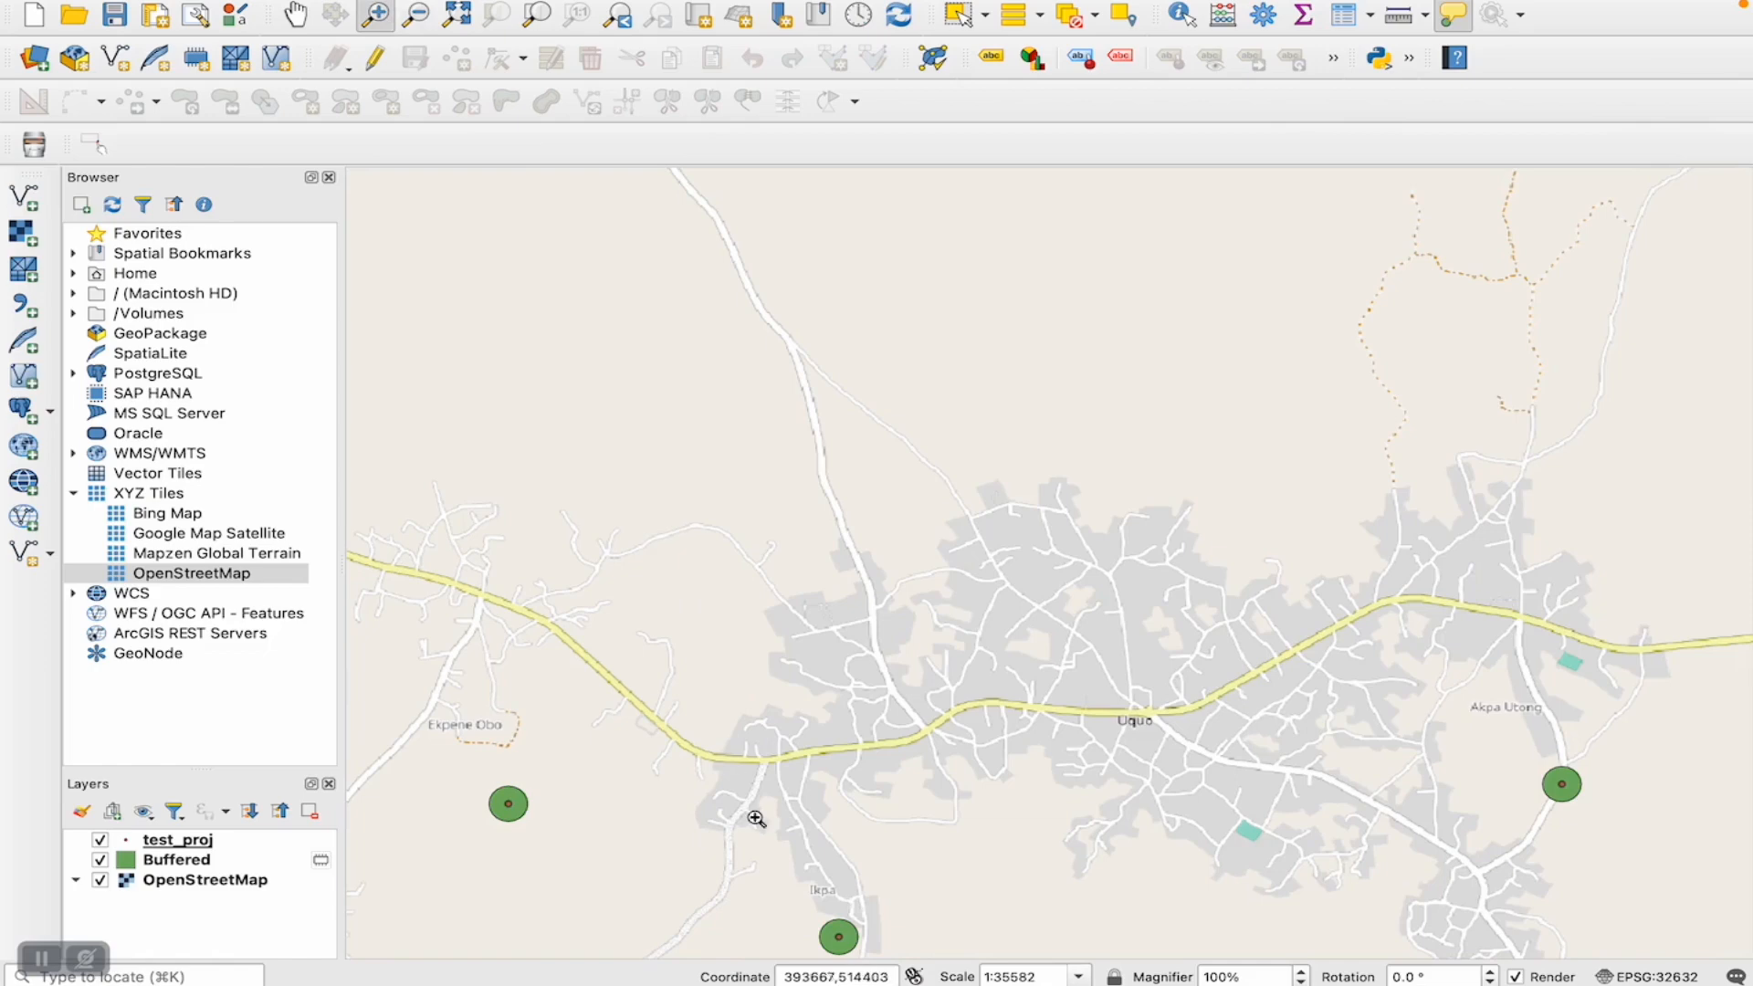
drag(781, 894, 876, 963)
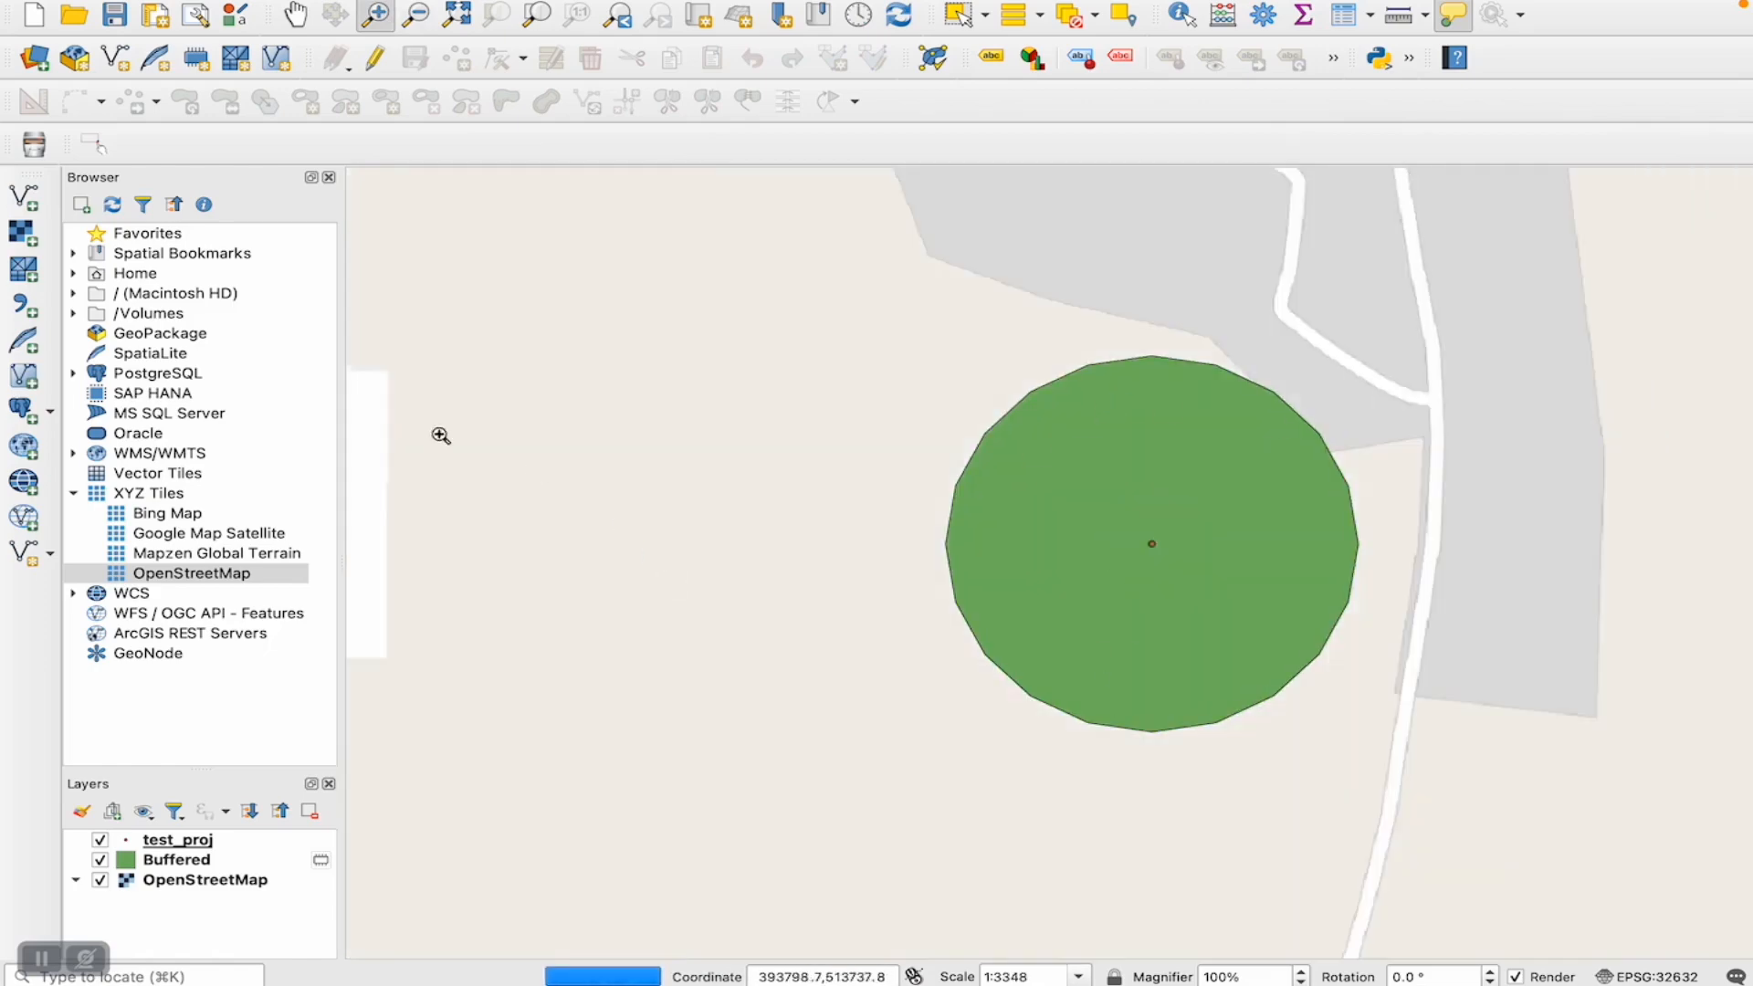
- Add the Google Map Satellite basemap at the bottom of the layer order and hide OpenStreetMap
drag(167, 540, 795, 763)
drag(187, 842, 189, 934)
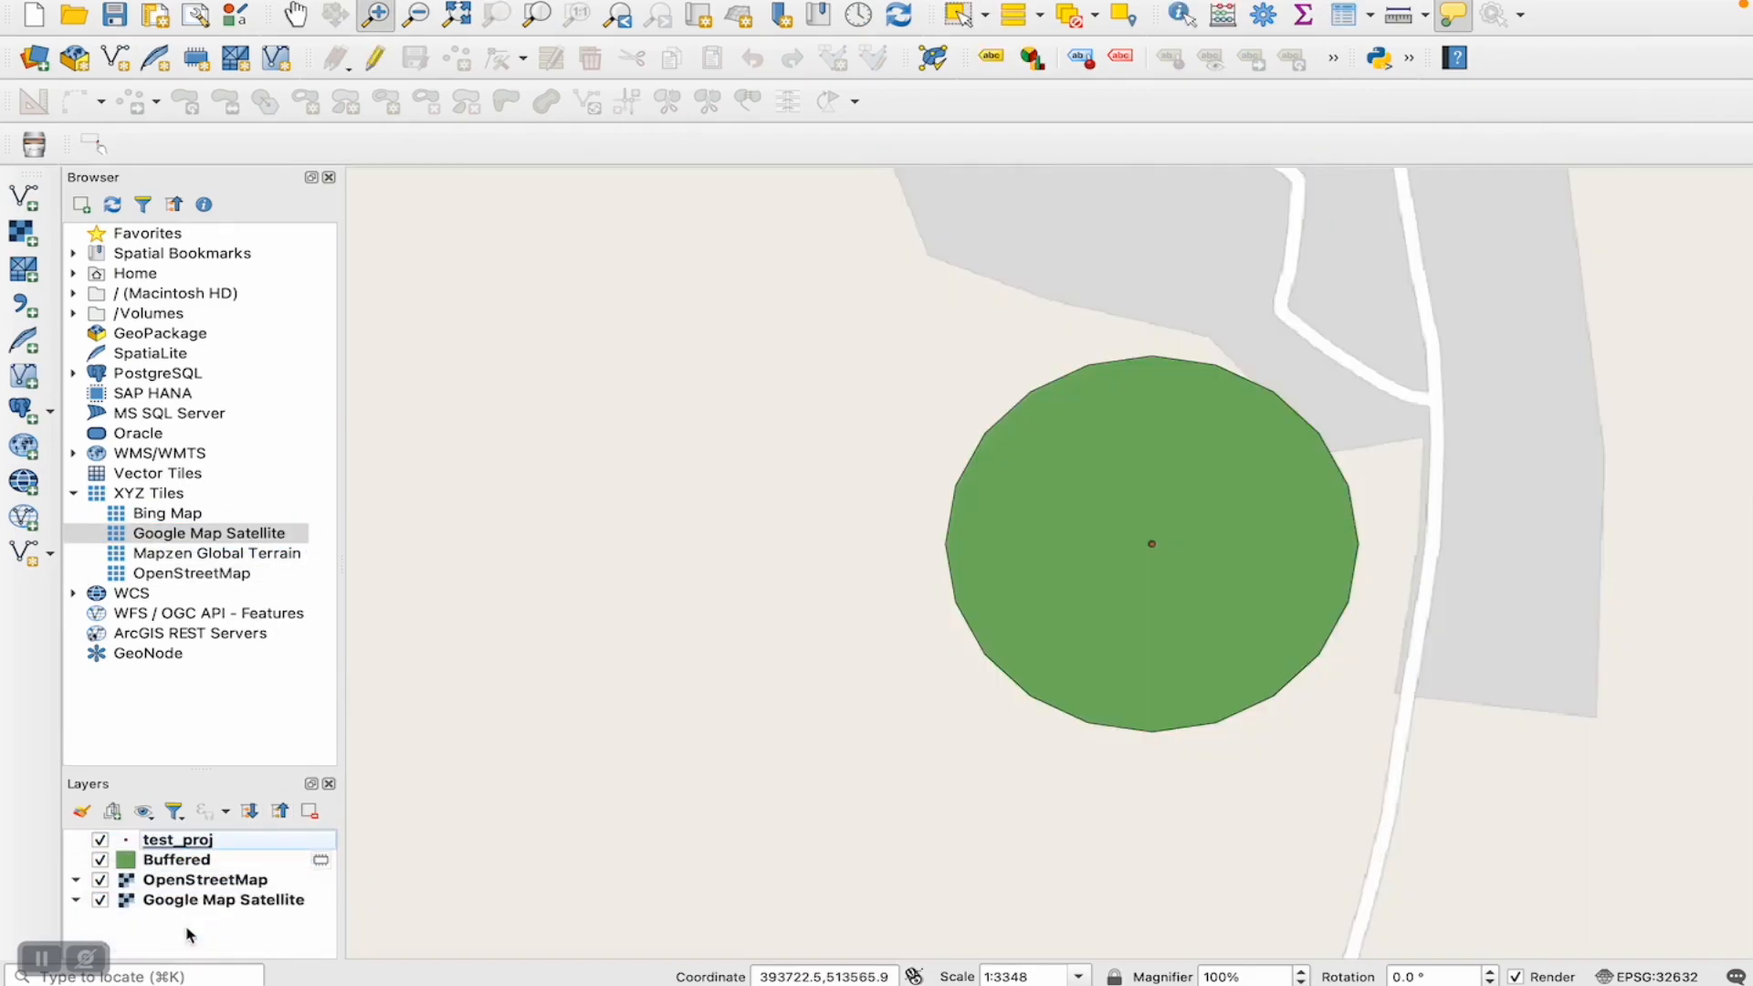
click(100, 881)
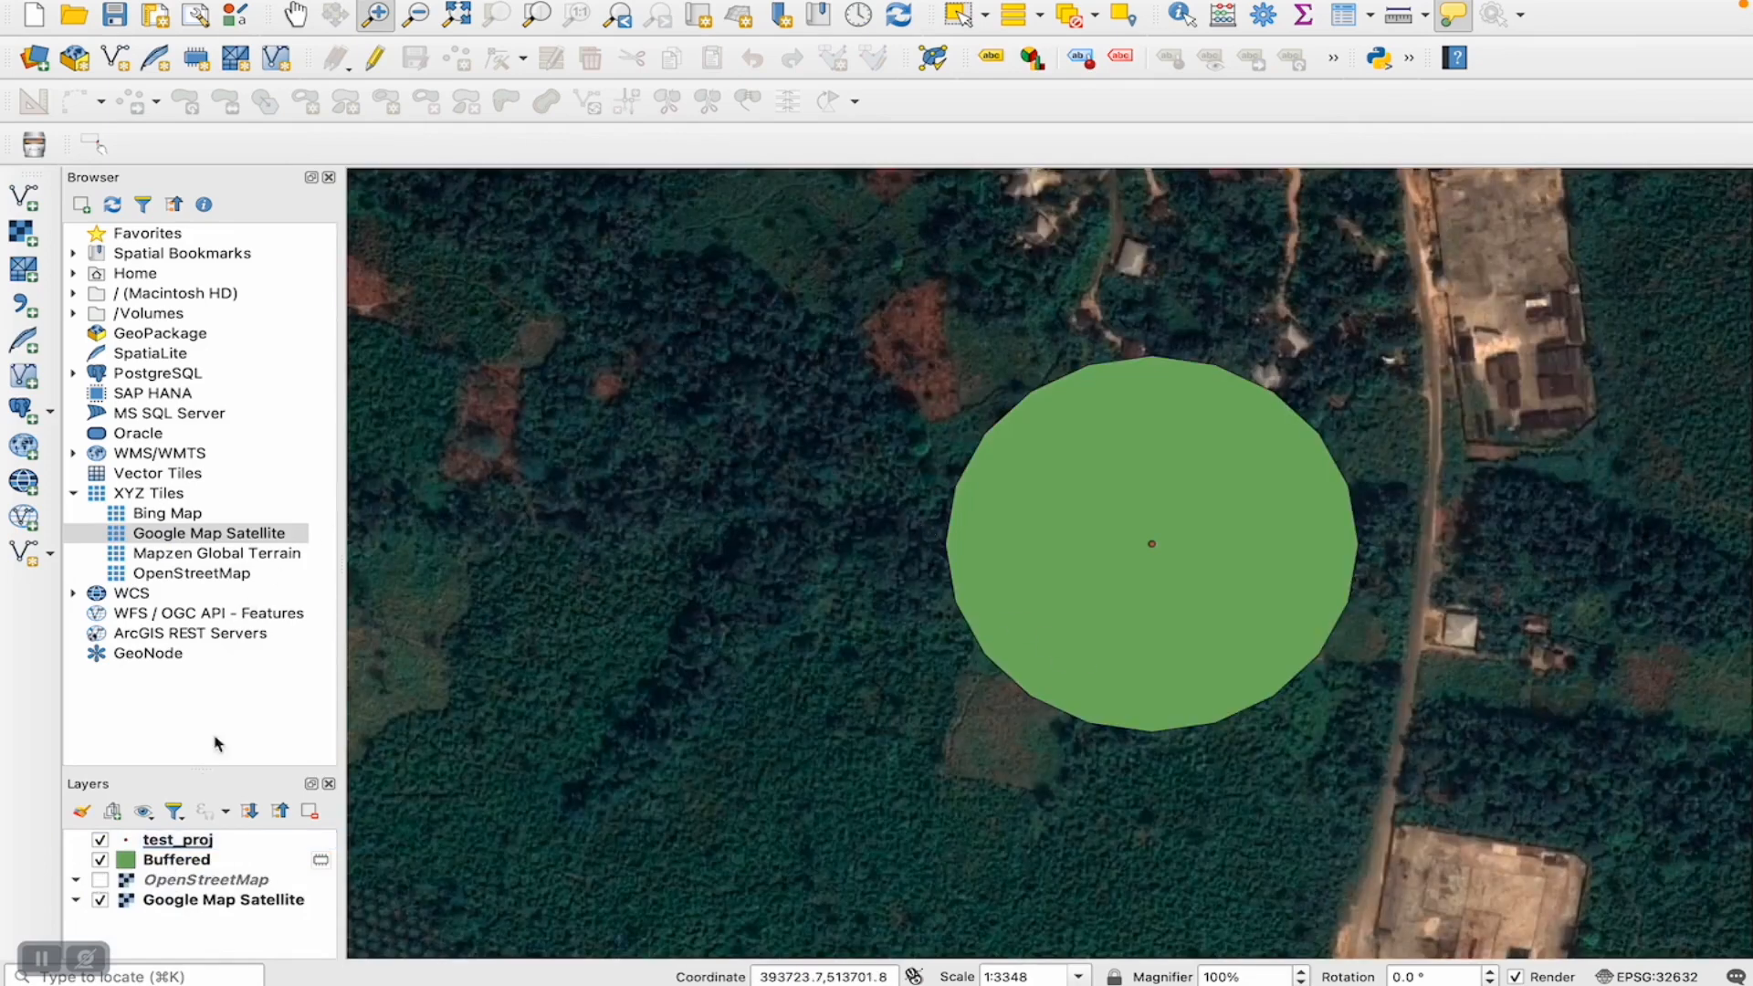
- Make the Buffered layer's simple fill nearly transparent by lowering the opacity of its fill color
click(180, 860)
click(219, 841)
click(302, 182)
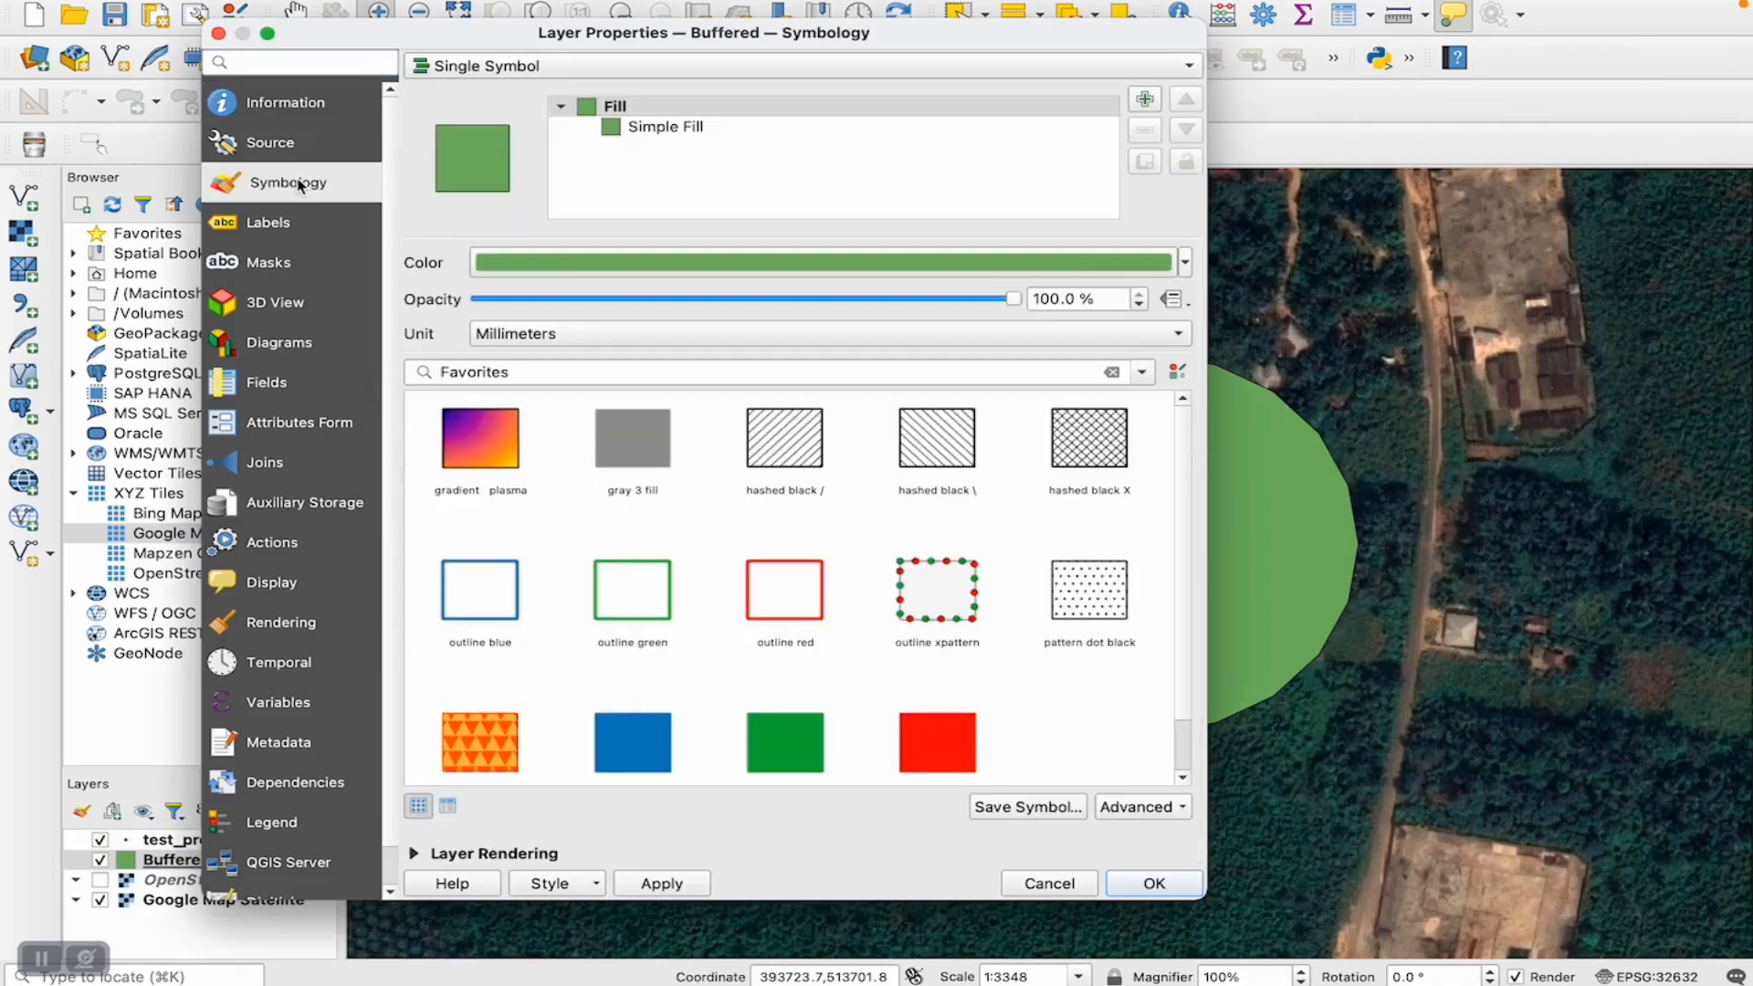
click(665, 130)
click(842, 304)
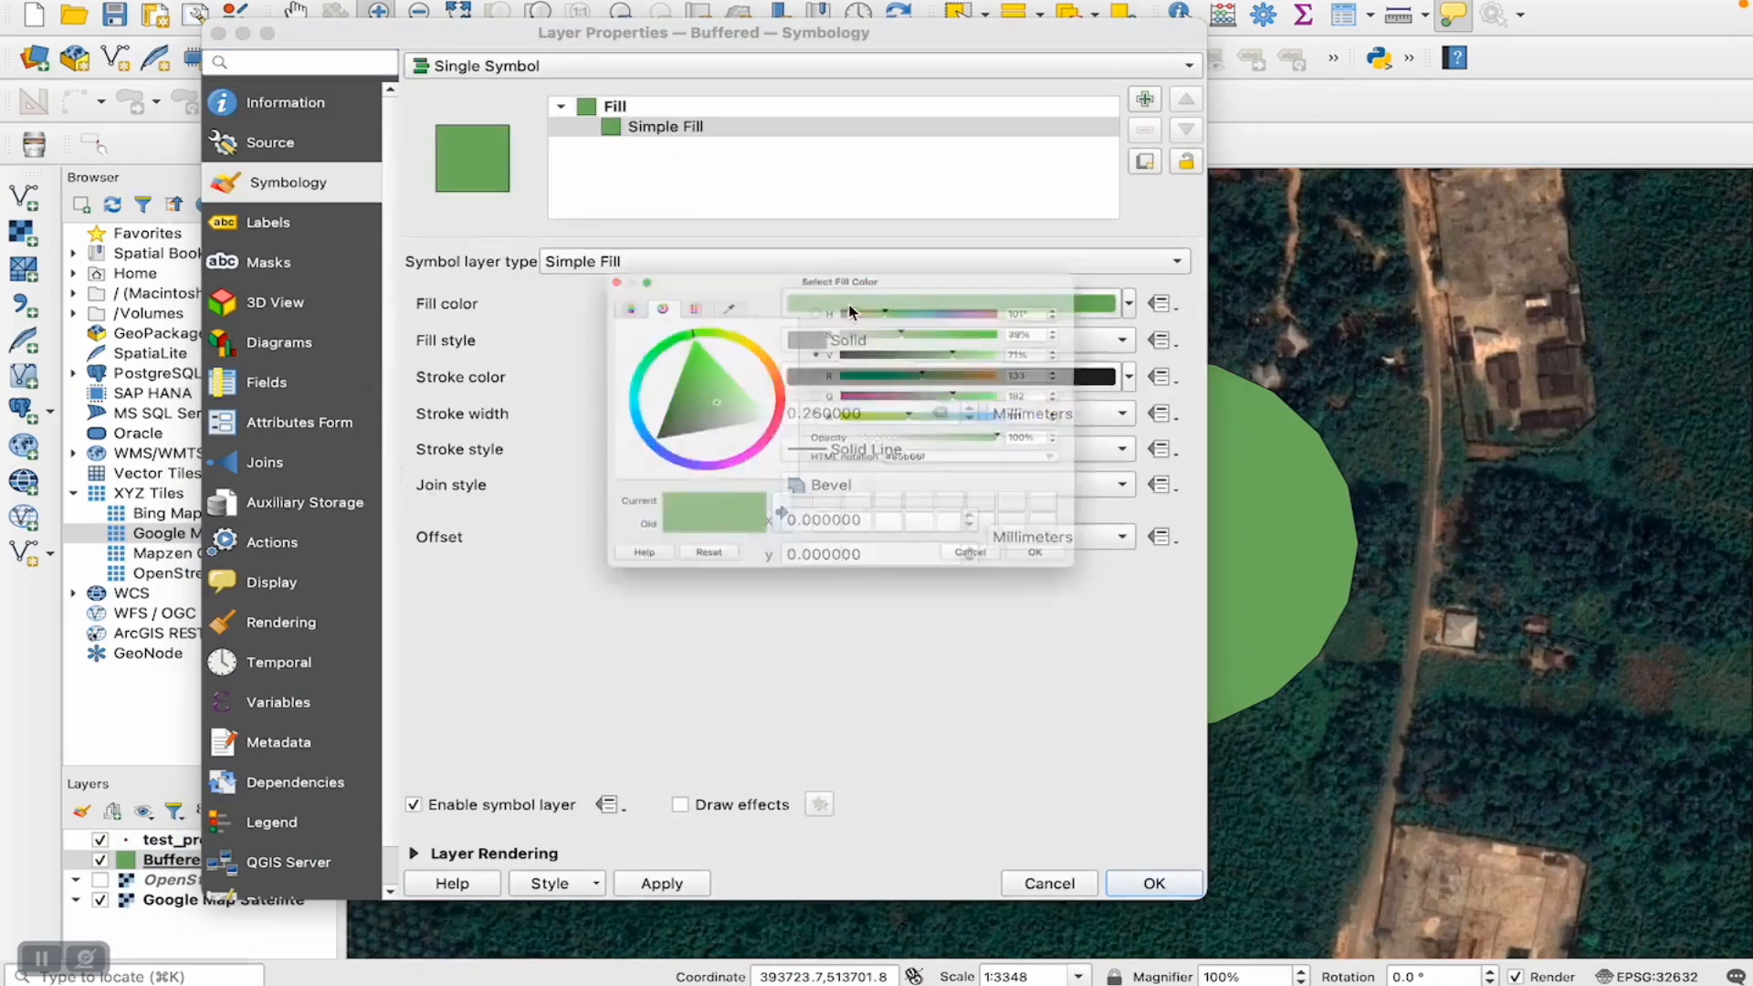
click(900, 448)
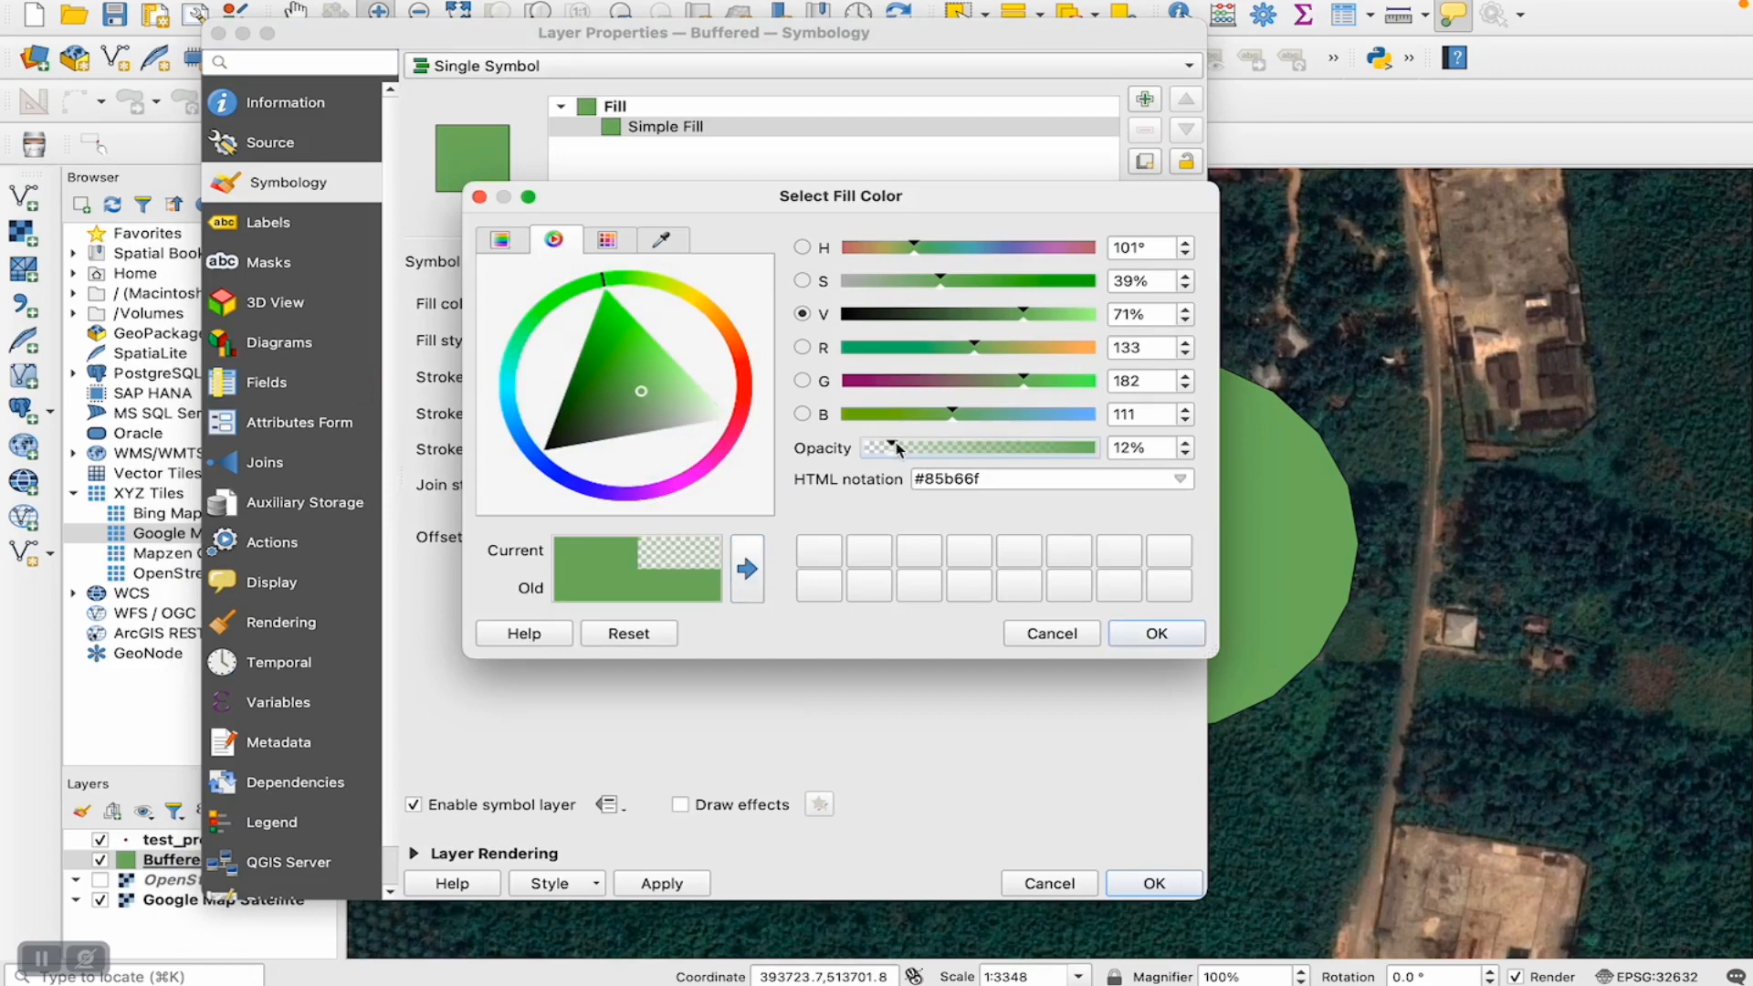
drag(907, 451, 907, 450)
click(1156, 633)
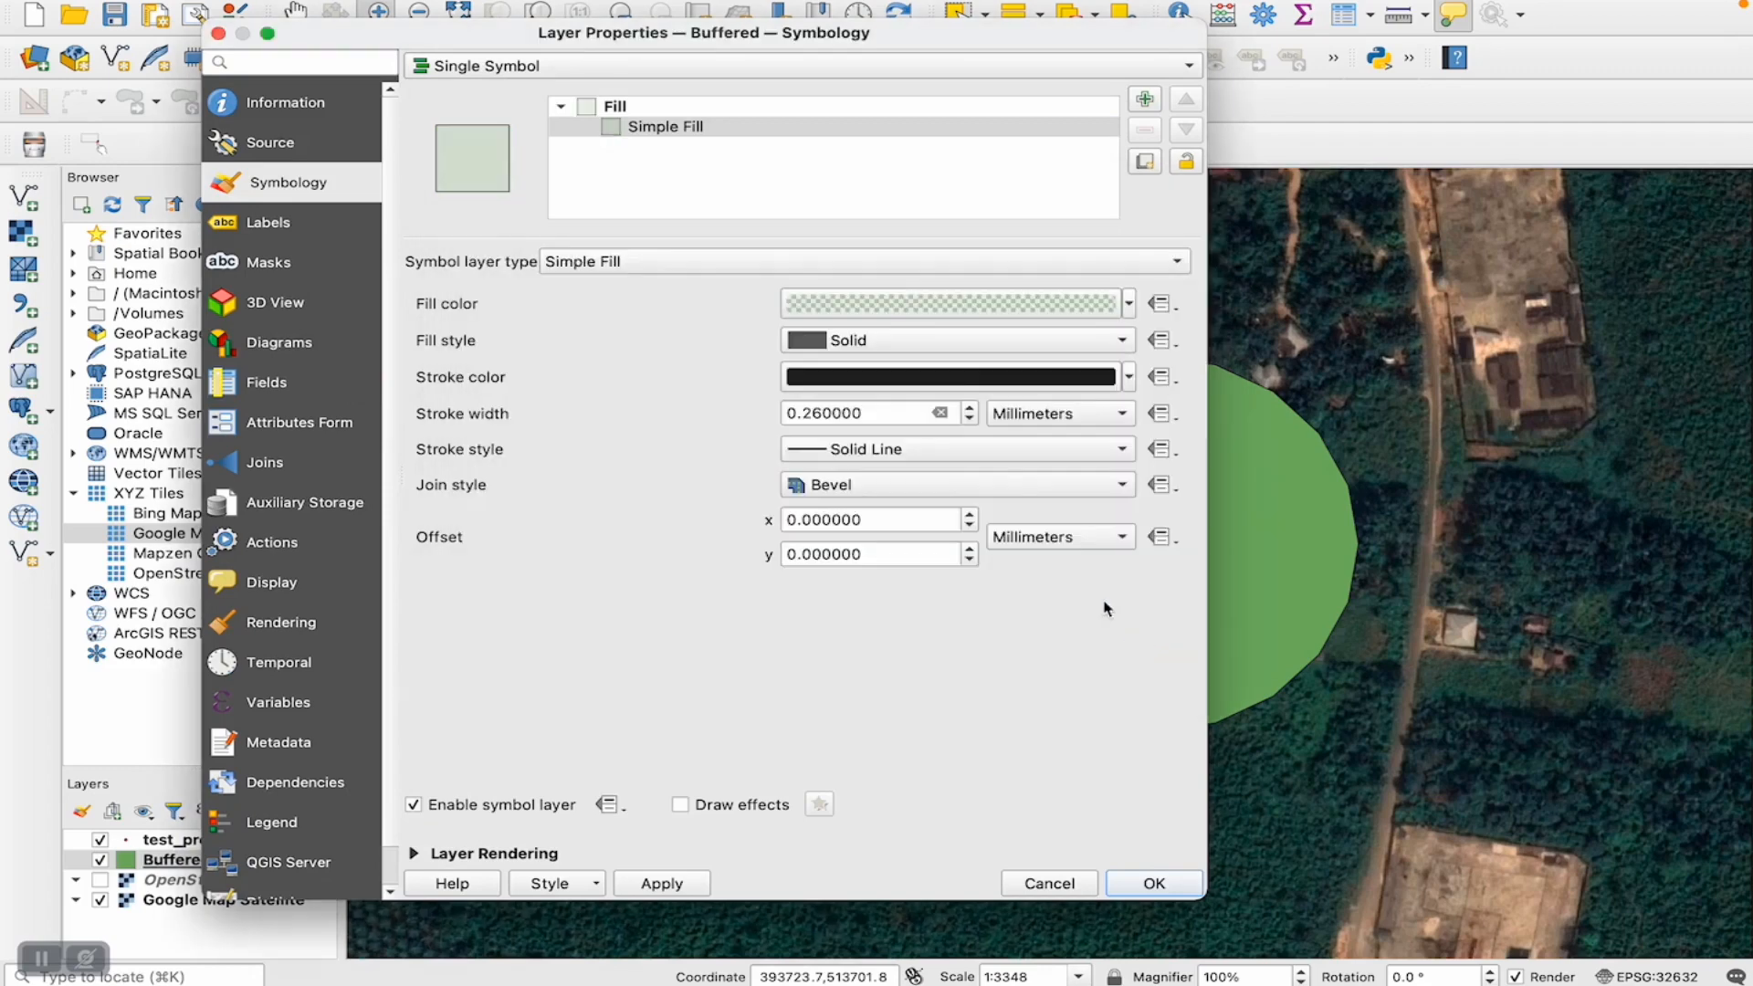
- Give the Buffered symbol a red #c52d2d stroke 1.66 mm wide and apply the style to the layer
click(913, 378)
click(670, 382)
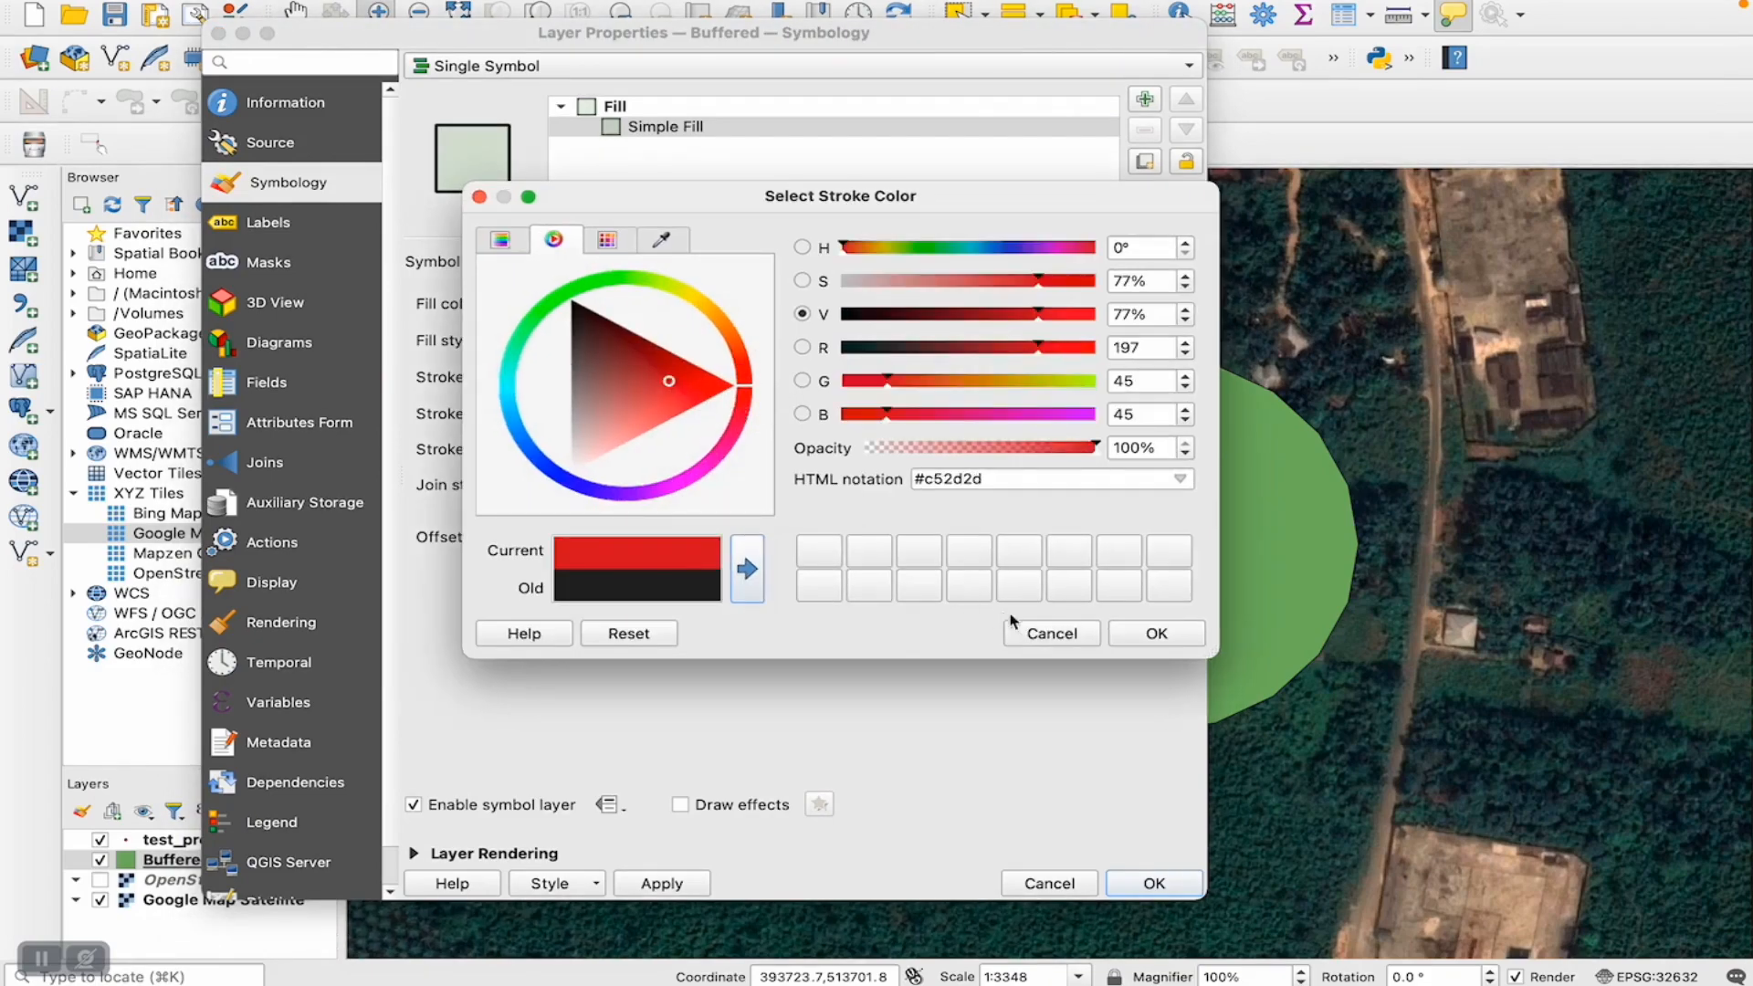
click(1152, 632)
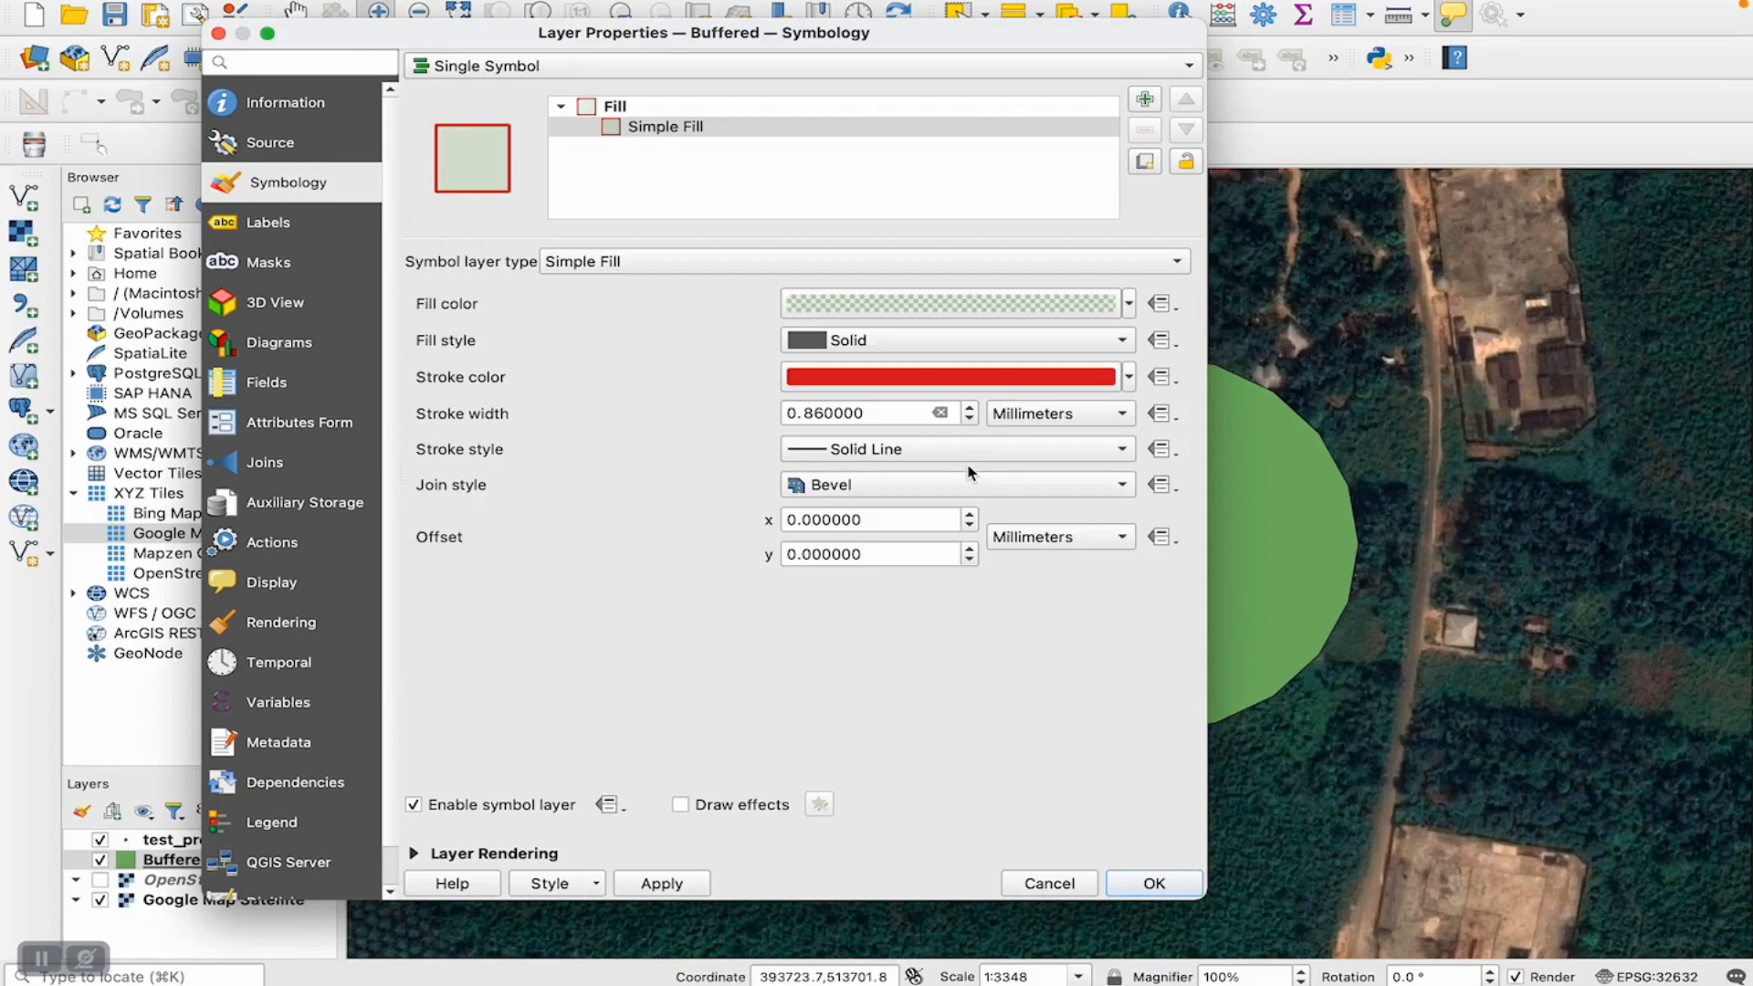
click(969, 408)
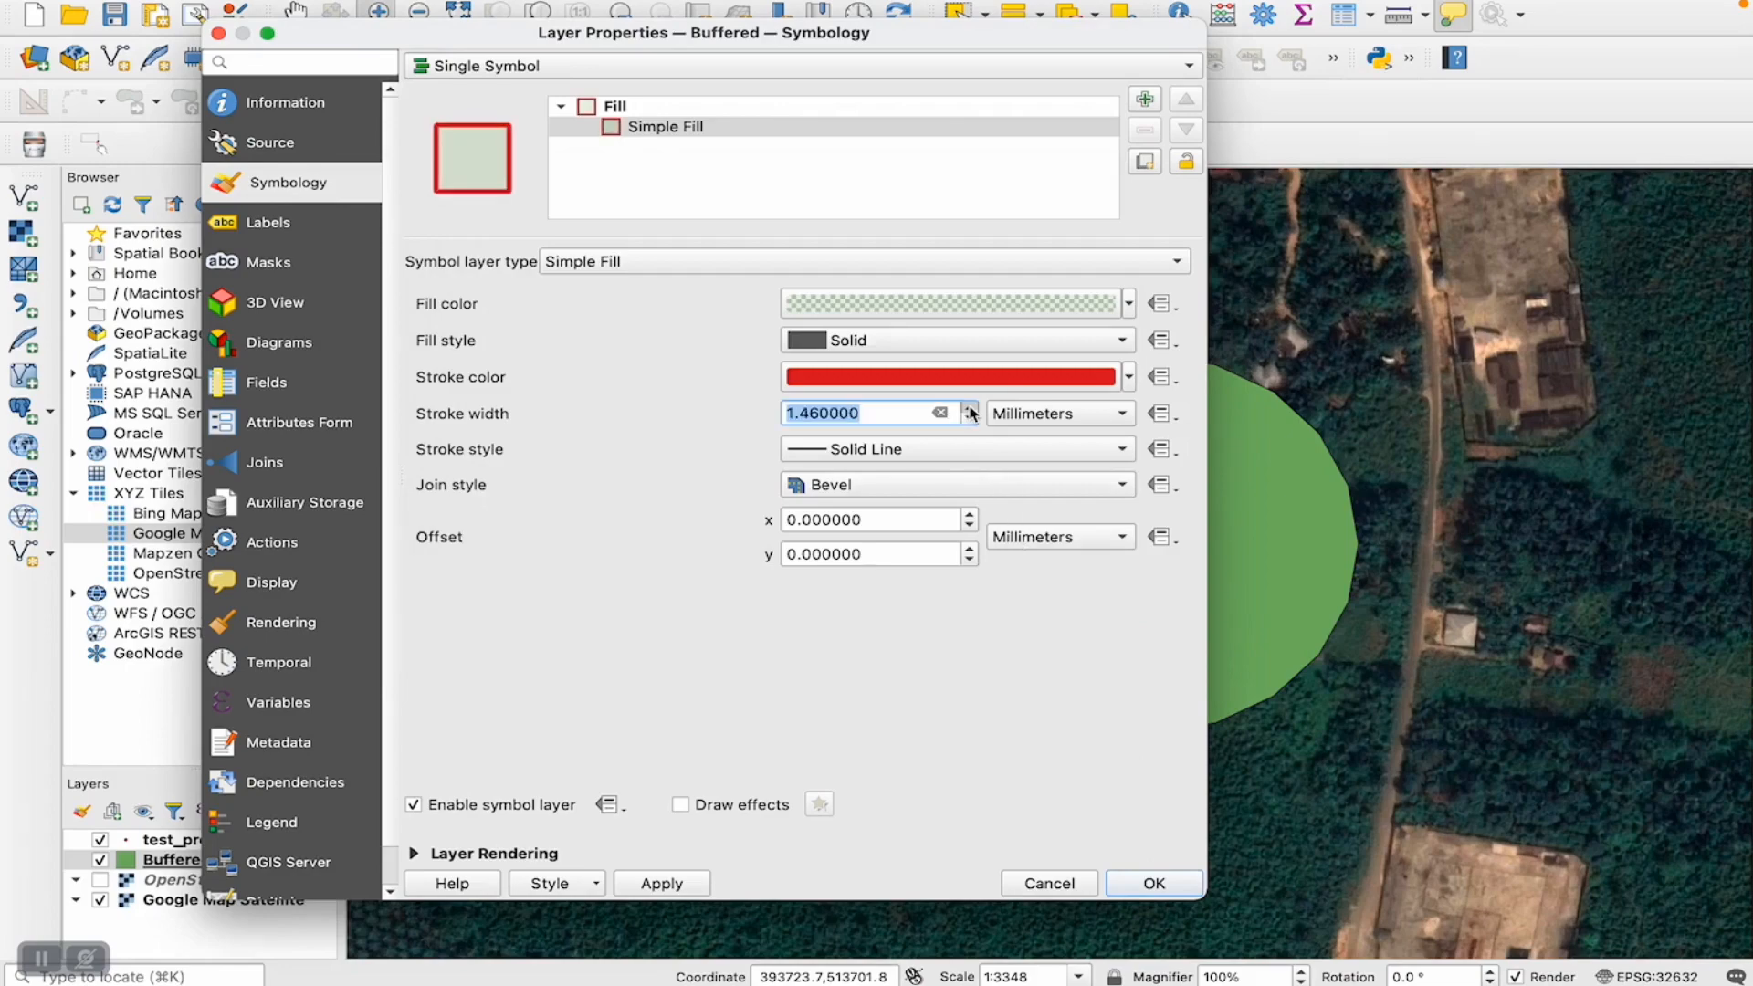
click(1178, 890)
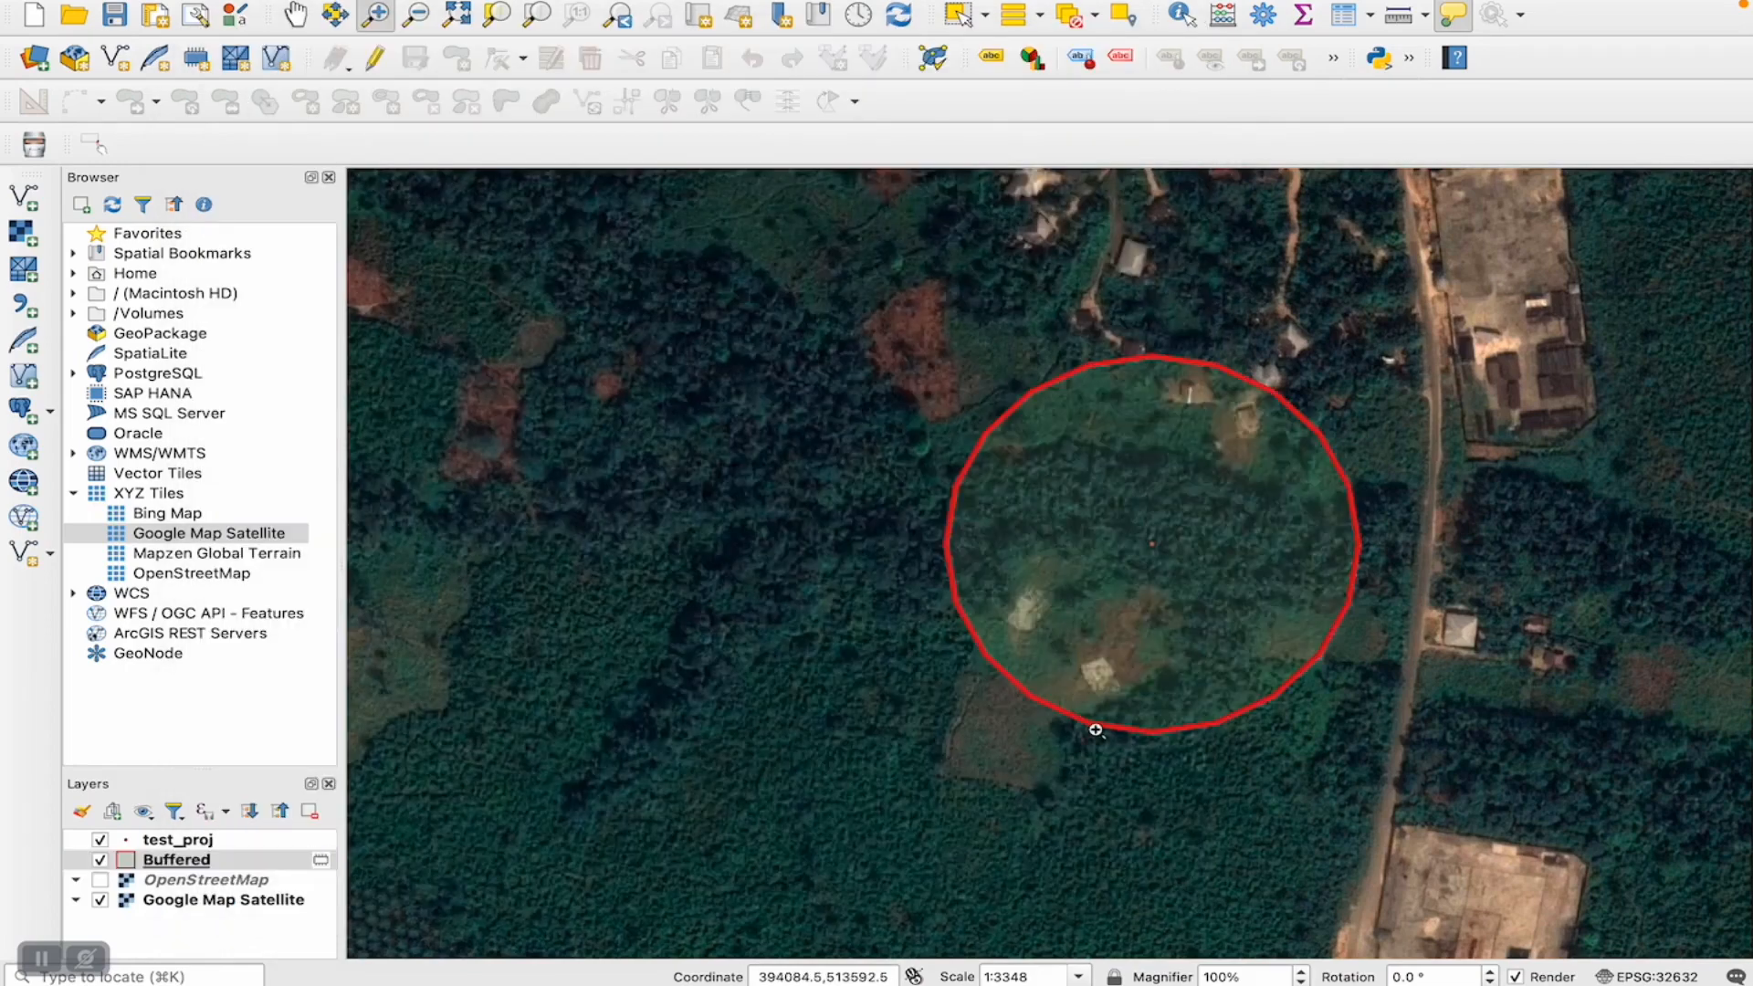
- Hide the Buffered, test_proj and Google Map Satellite layers
mouse_move(1095, 730)
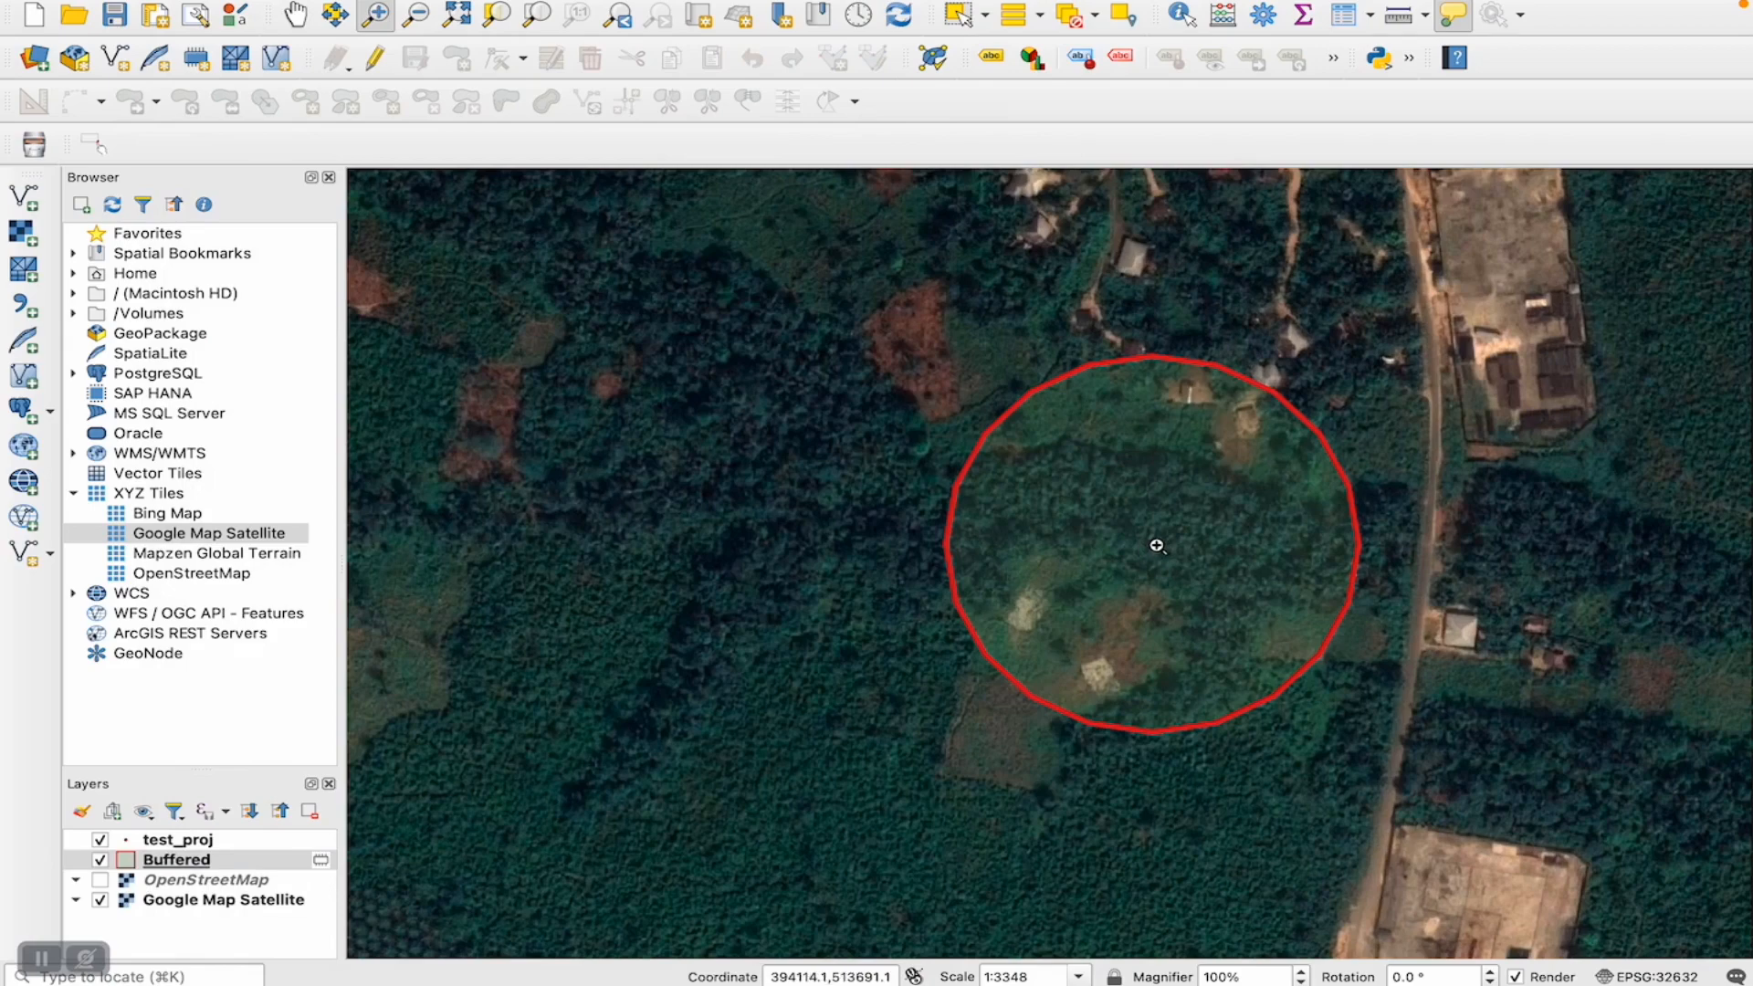
mouse_move(1156, 545)
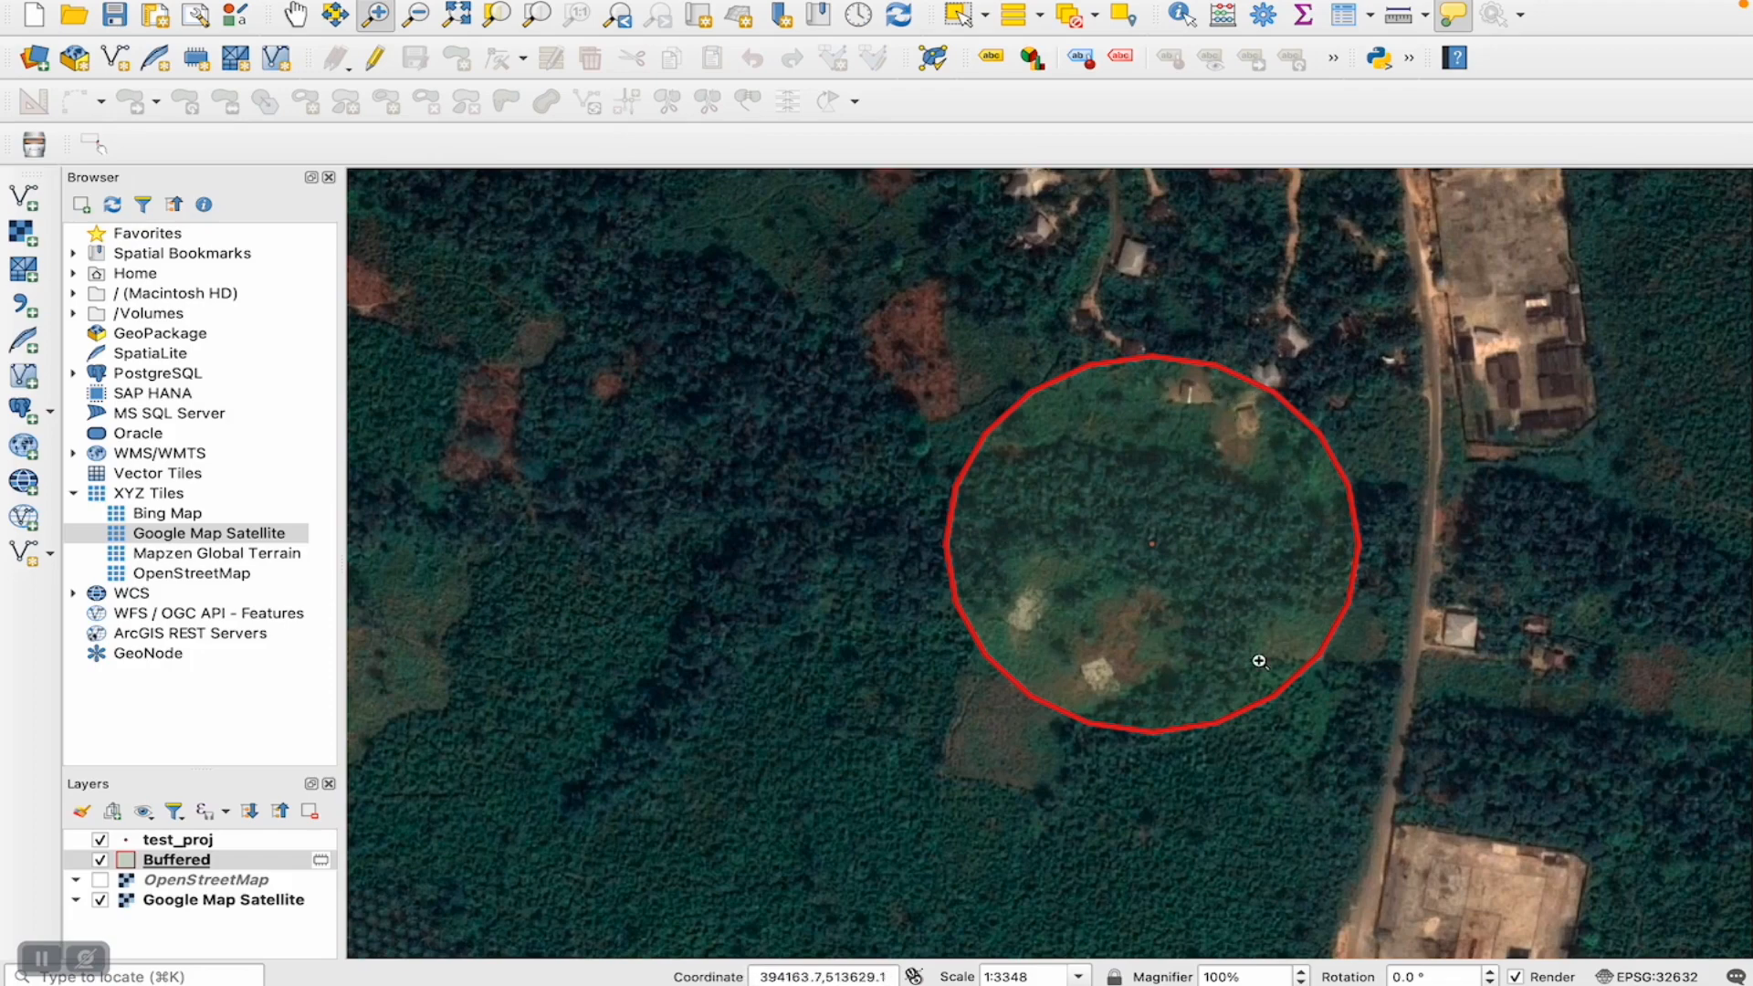
mouse_move(1259, 661)
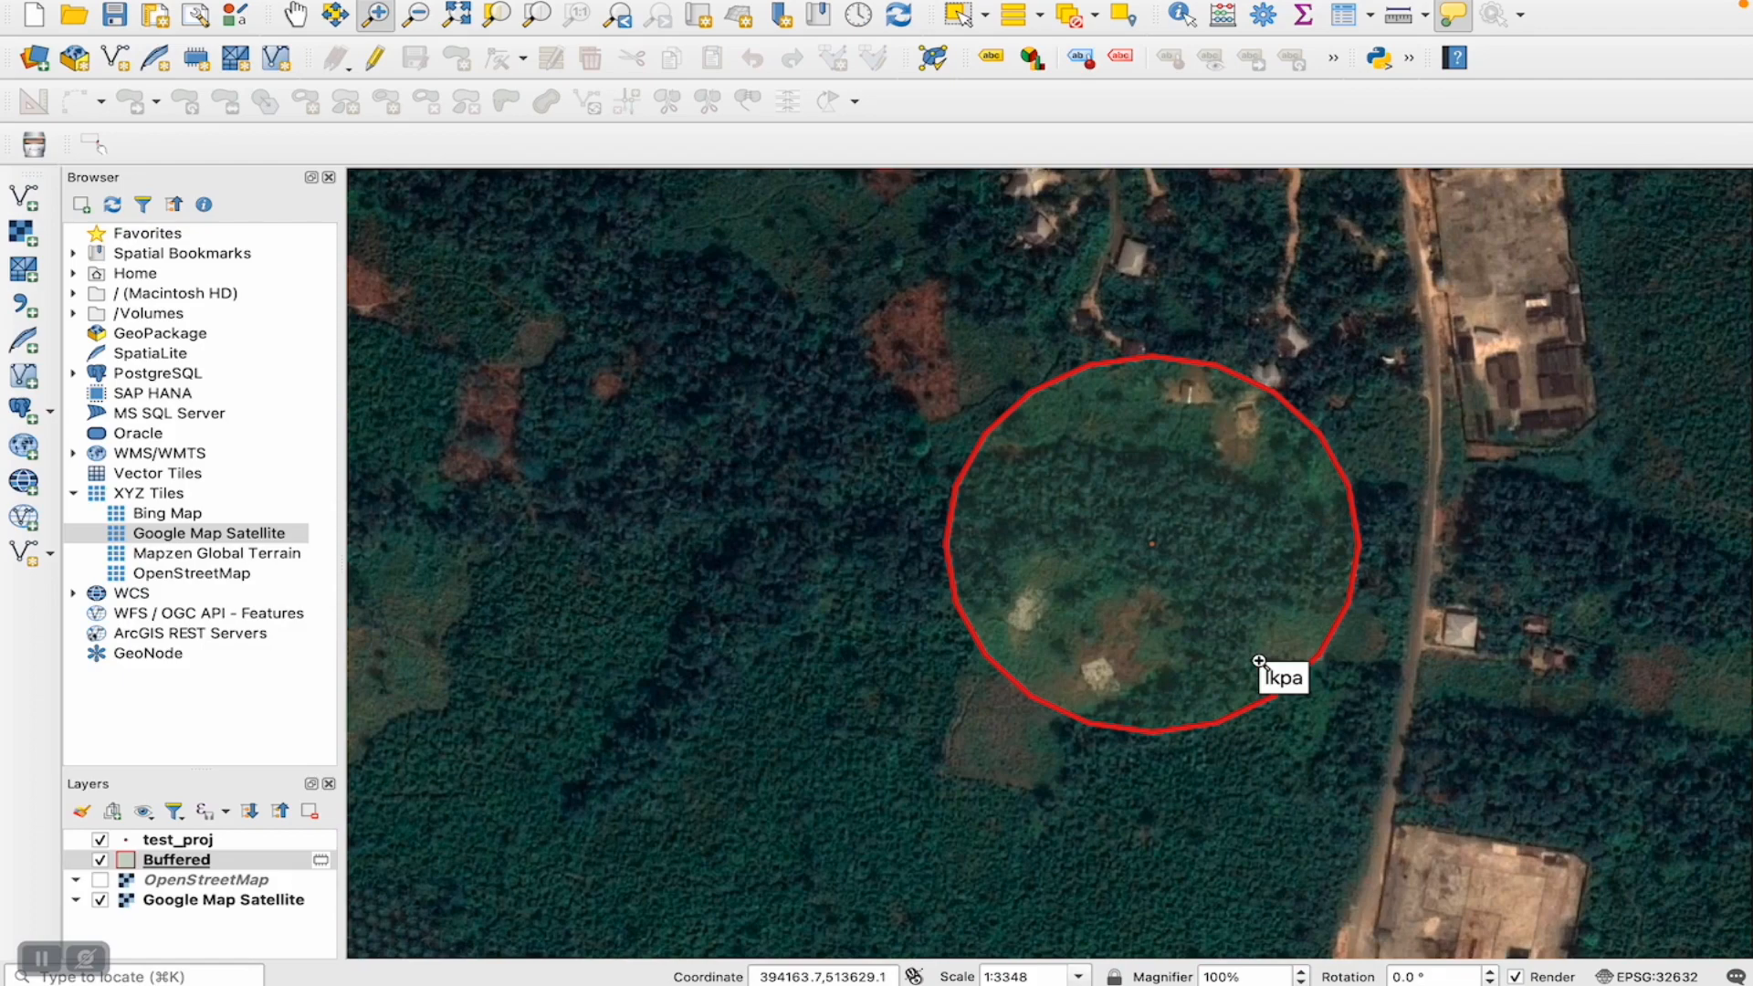
click(100, 861)
click(100, 840)
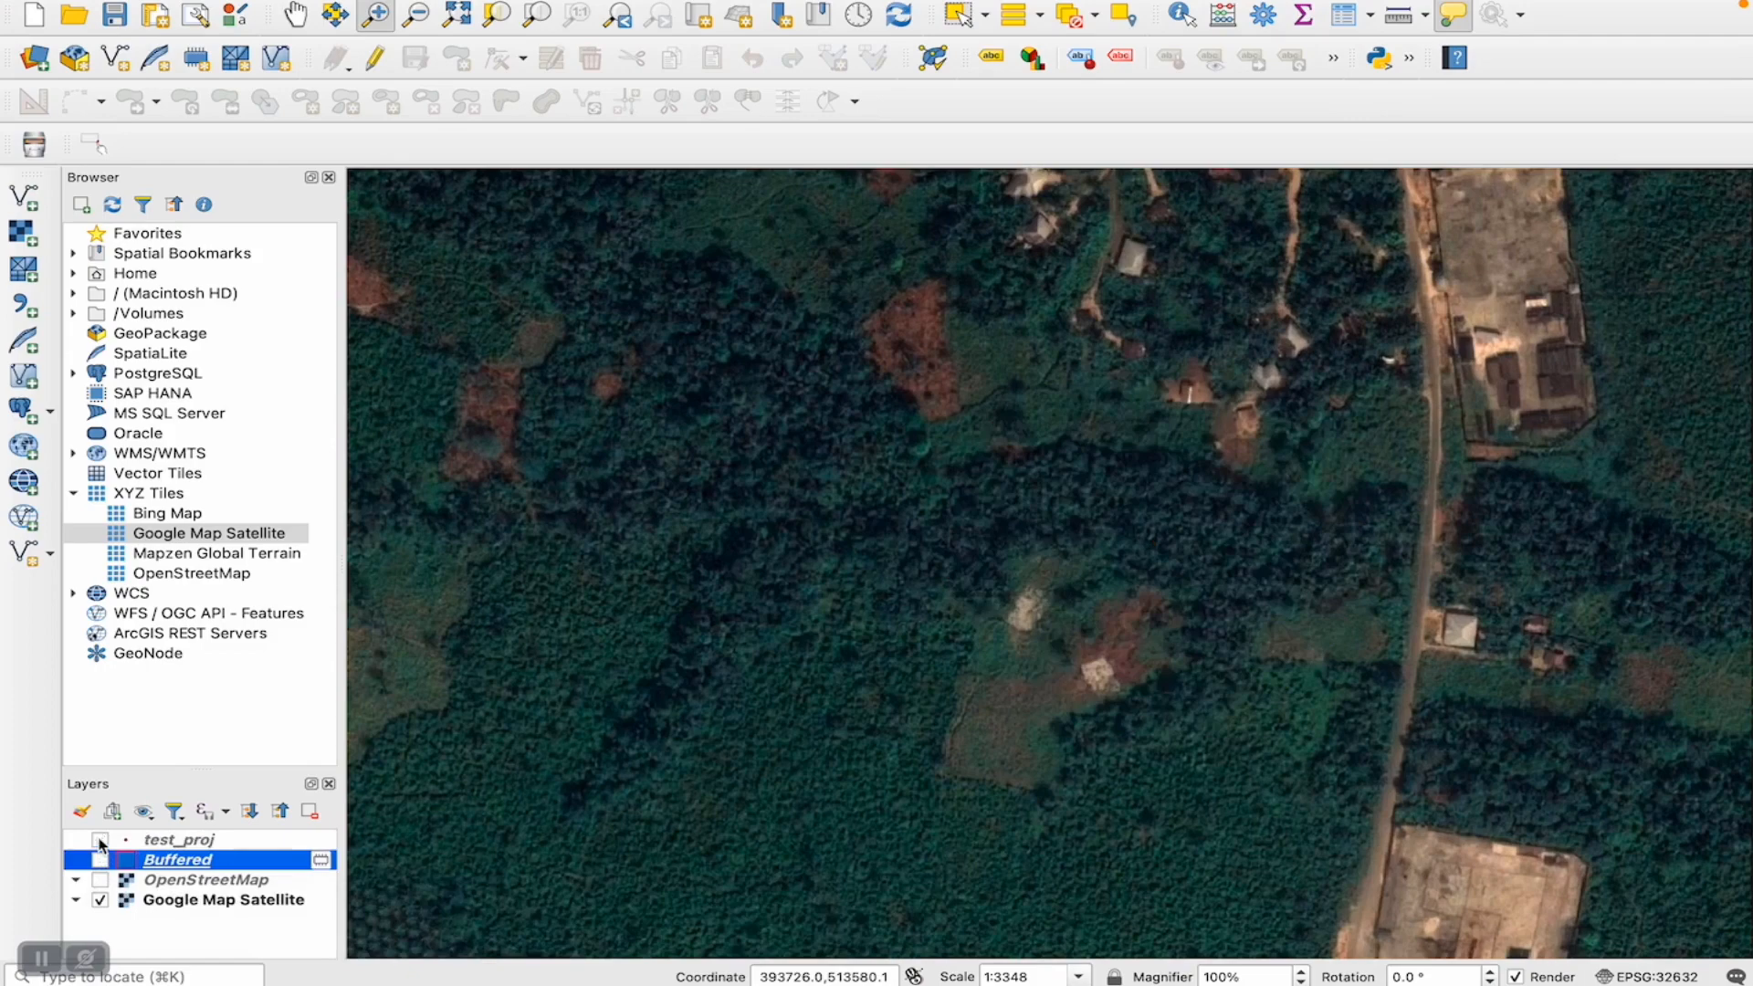
click(101, 901)
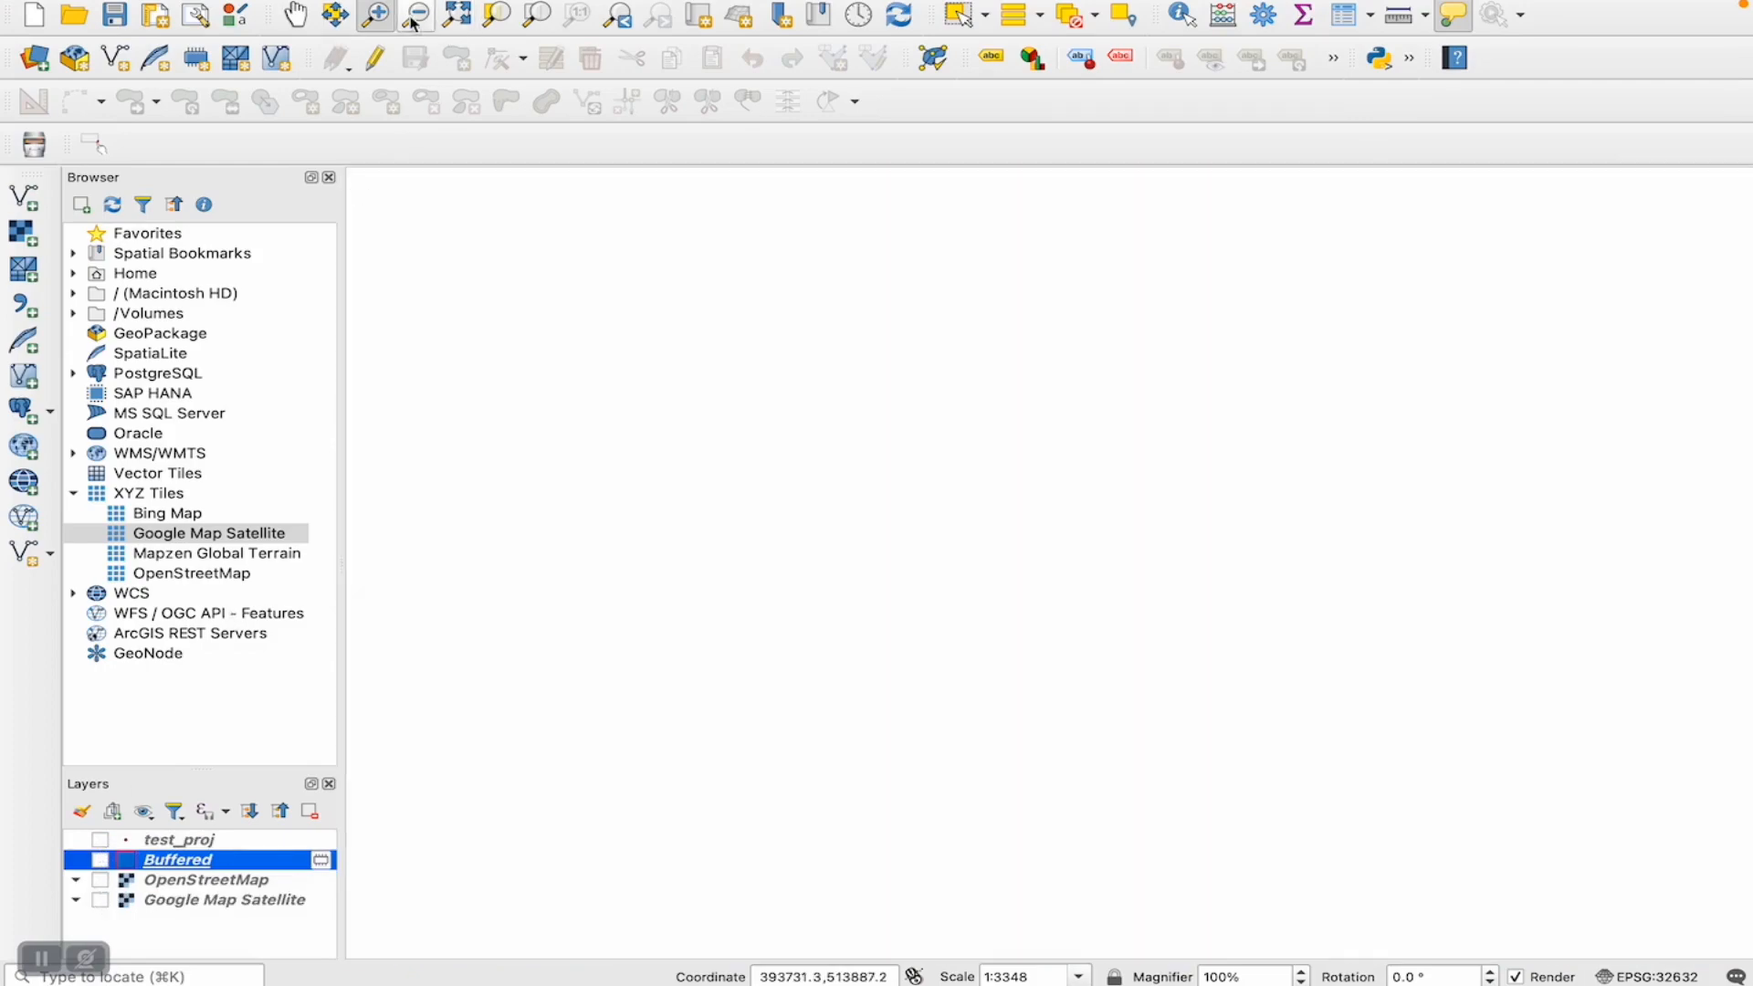
- Add the Roads_NGA.shp shapefile from the roads_nga folder in vector data as a vector layer
click(23, 197)
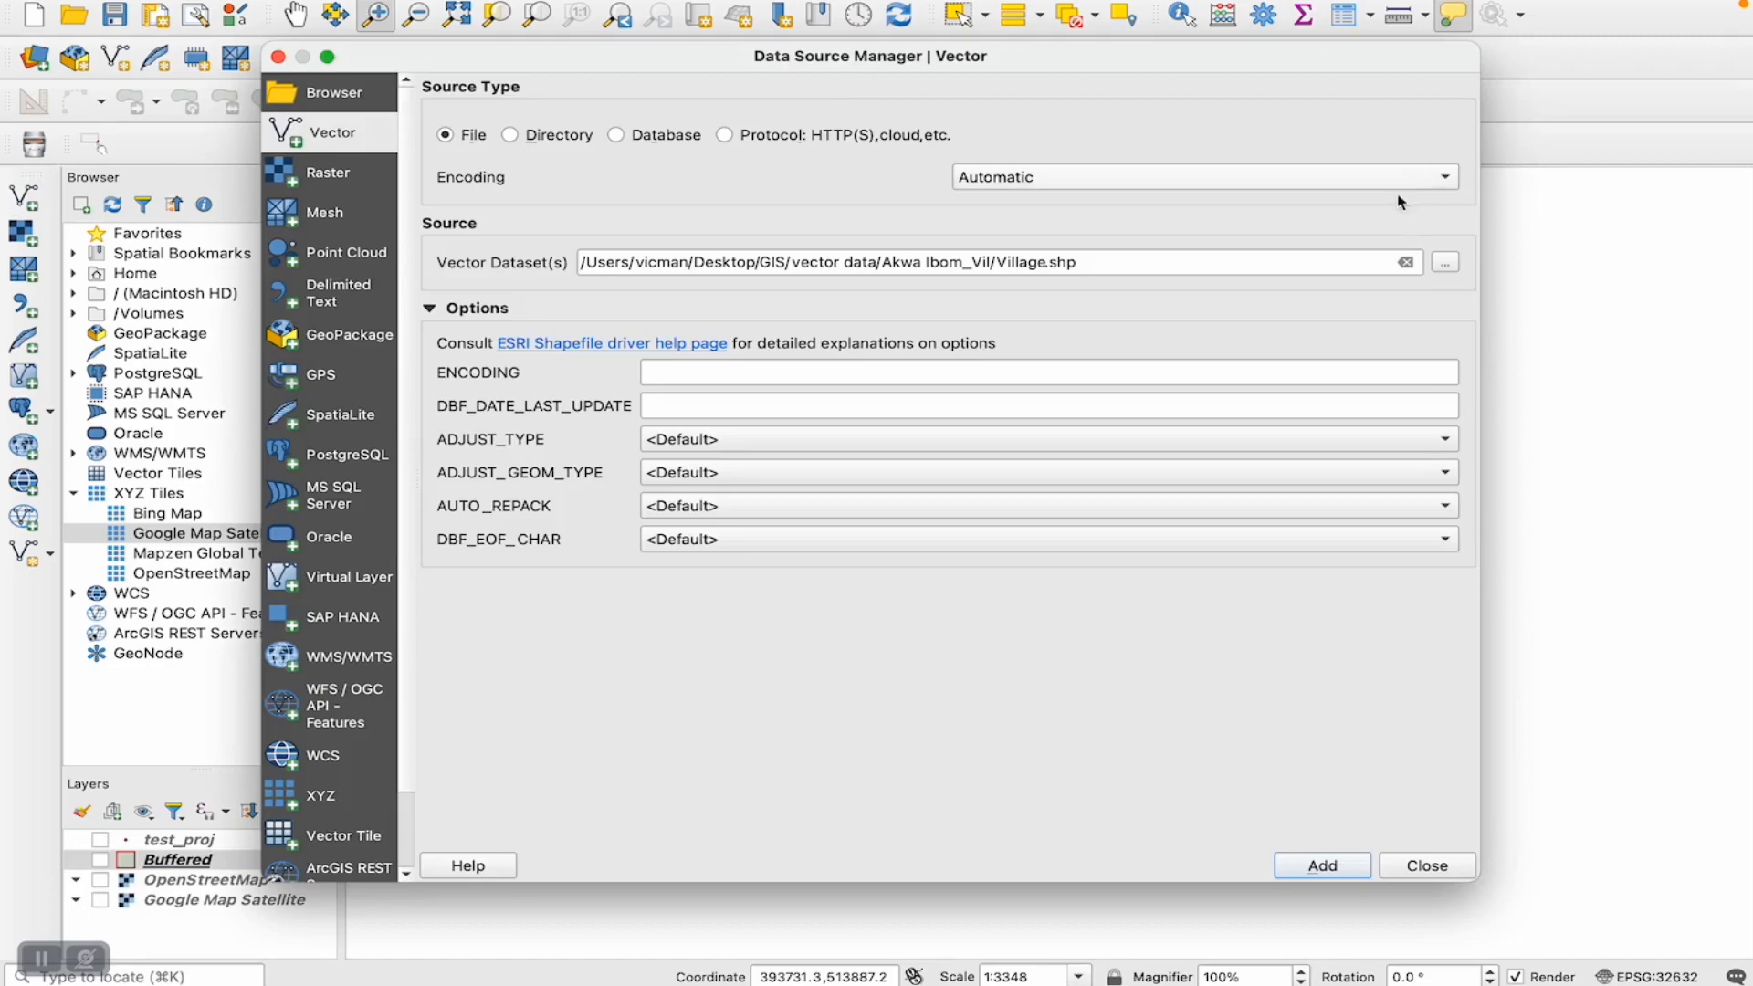
click(1440, 263)
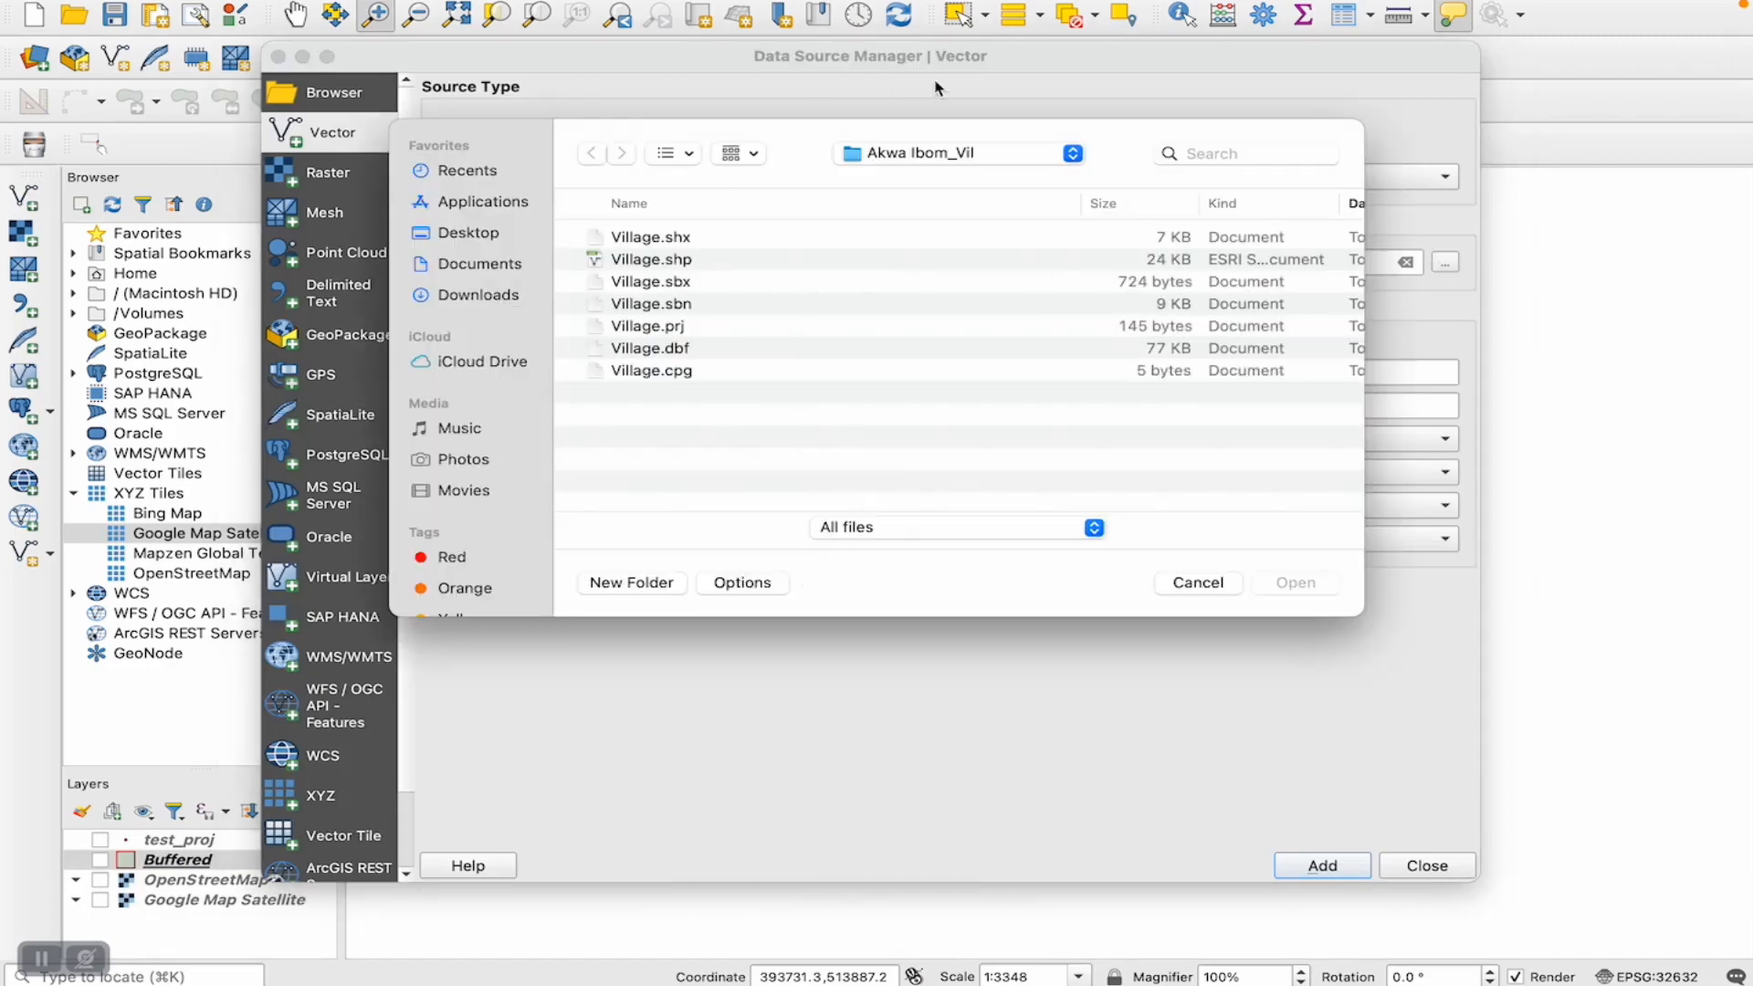
click(927, 152)
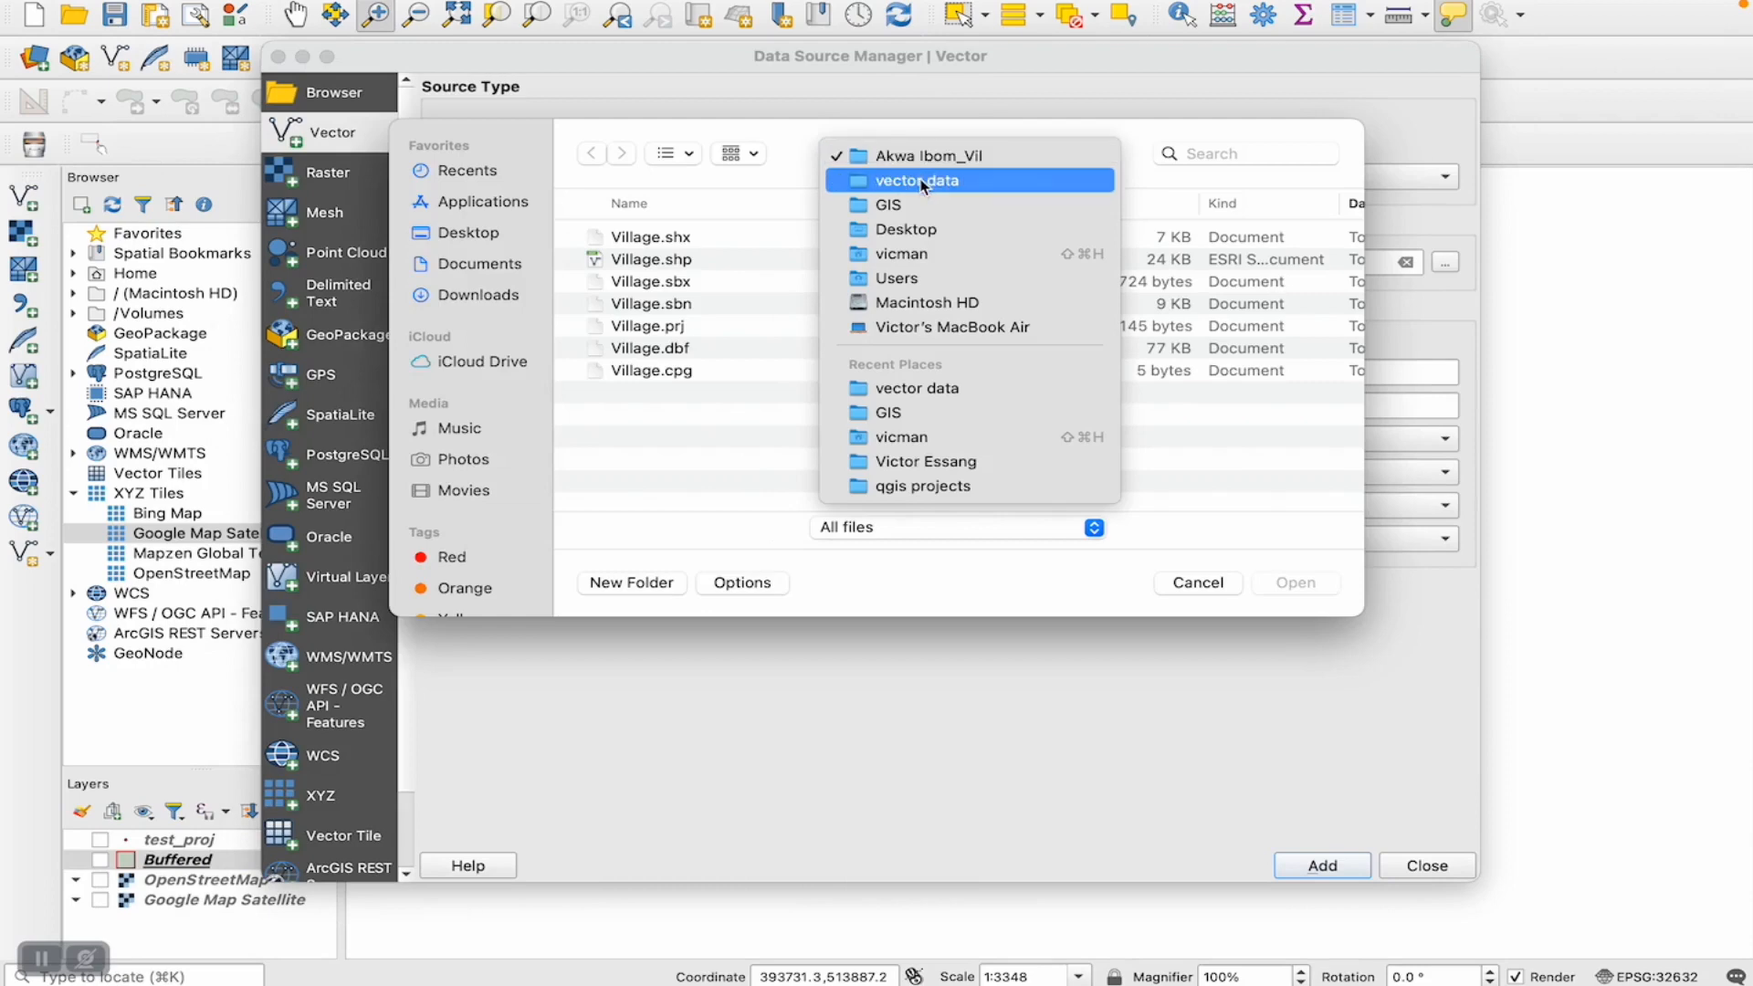
click(918, 181)
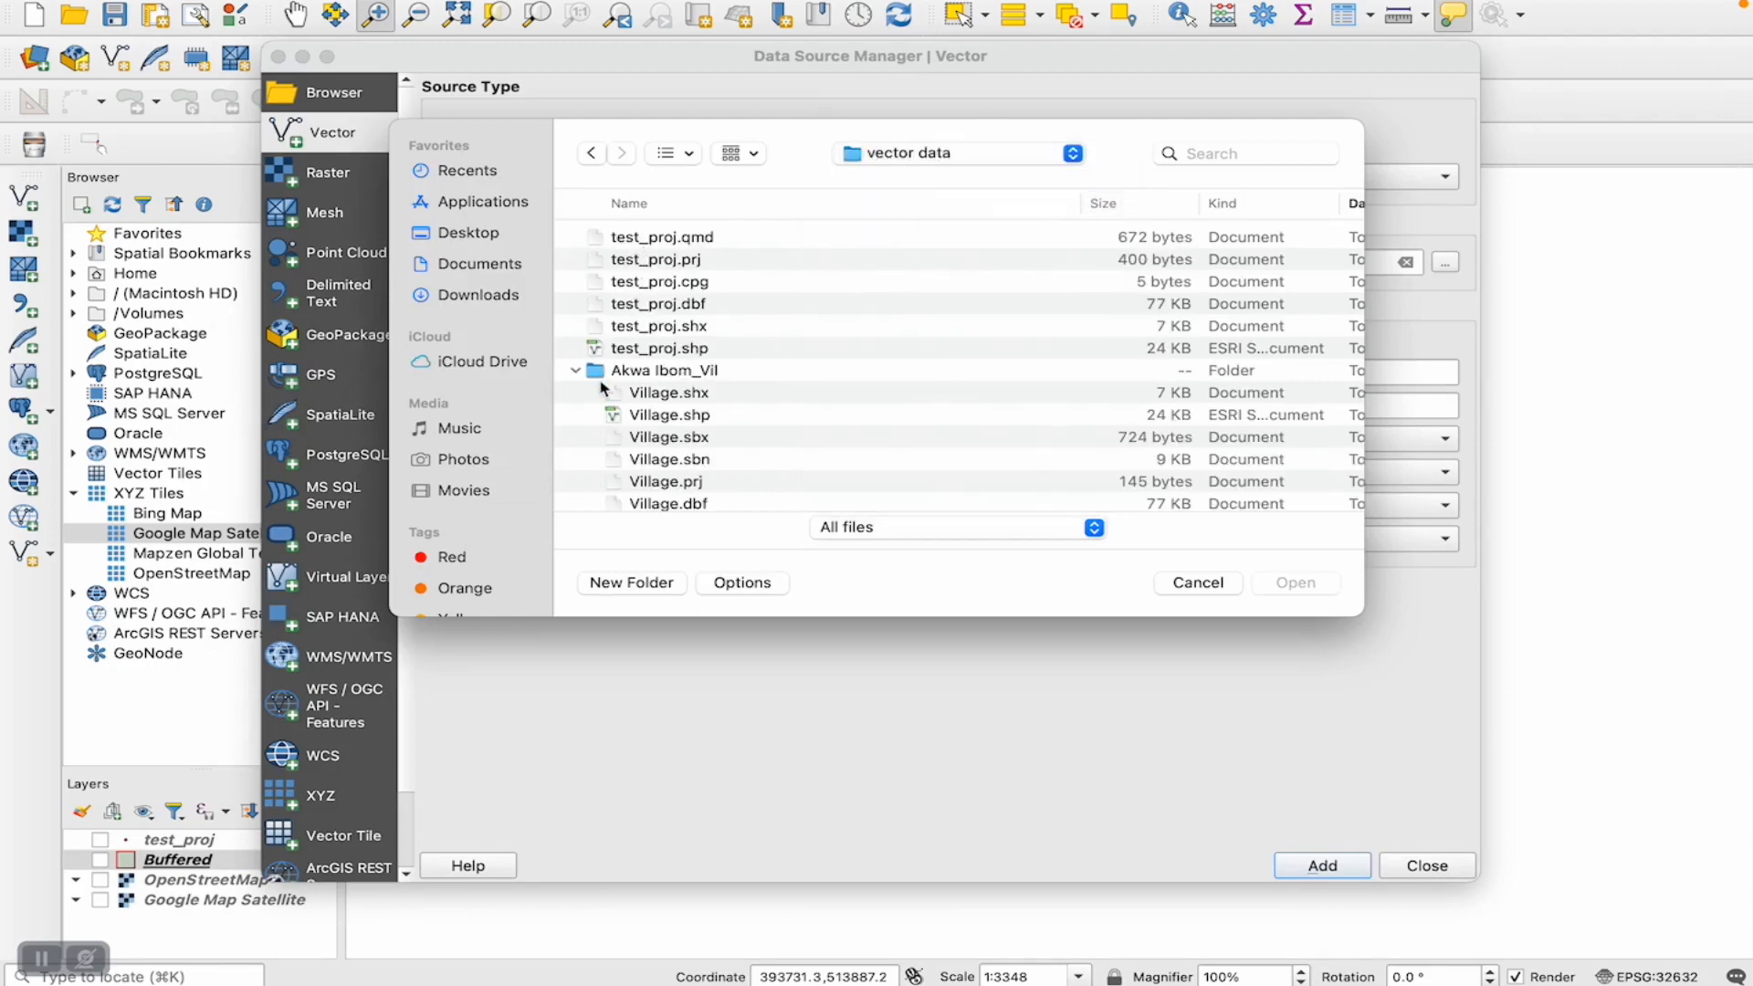
click(578, 374)
scroll(628, 345, up, 1)
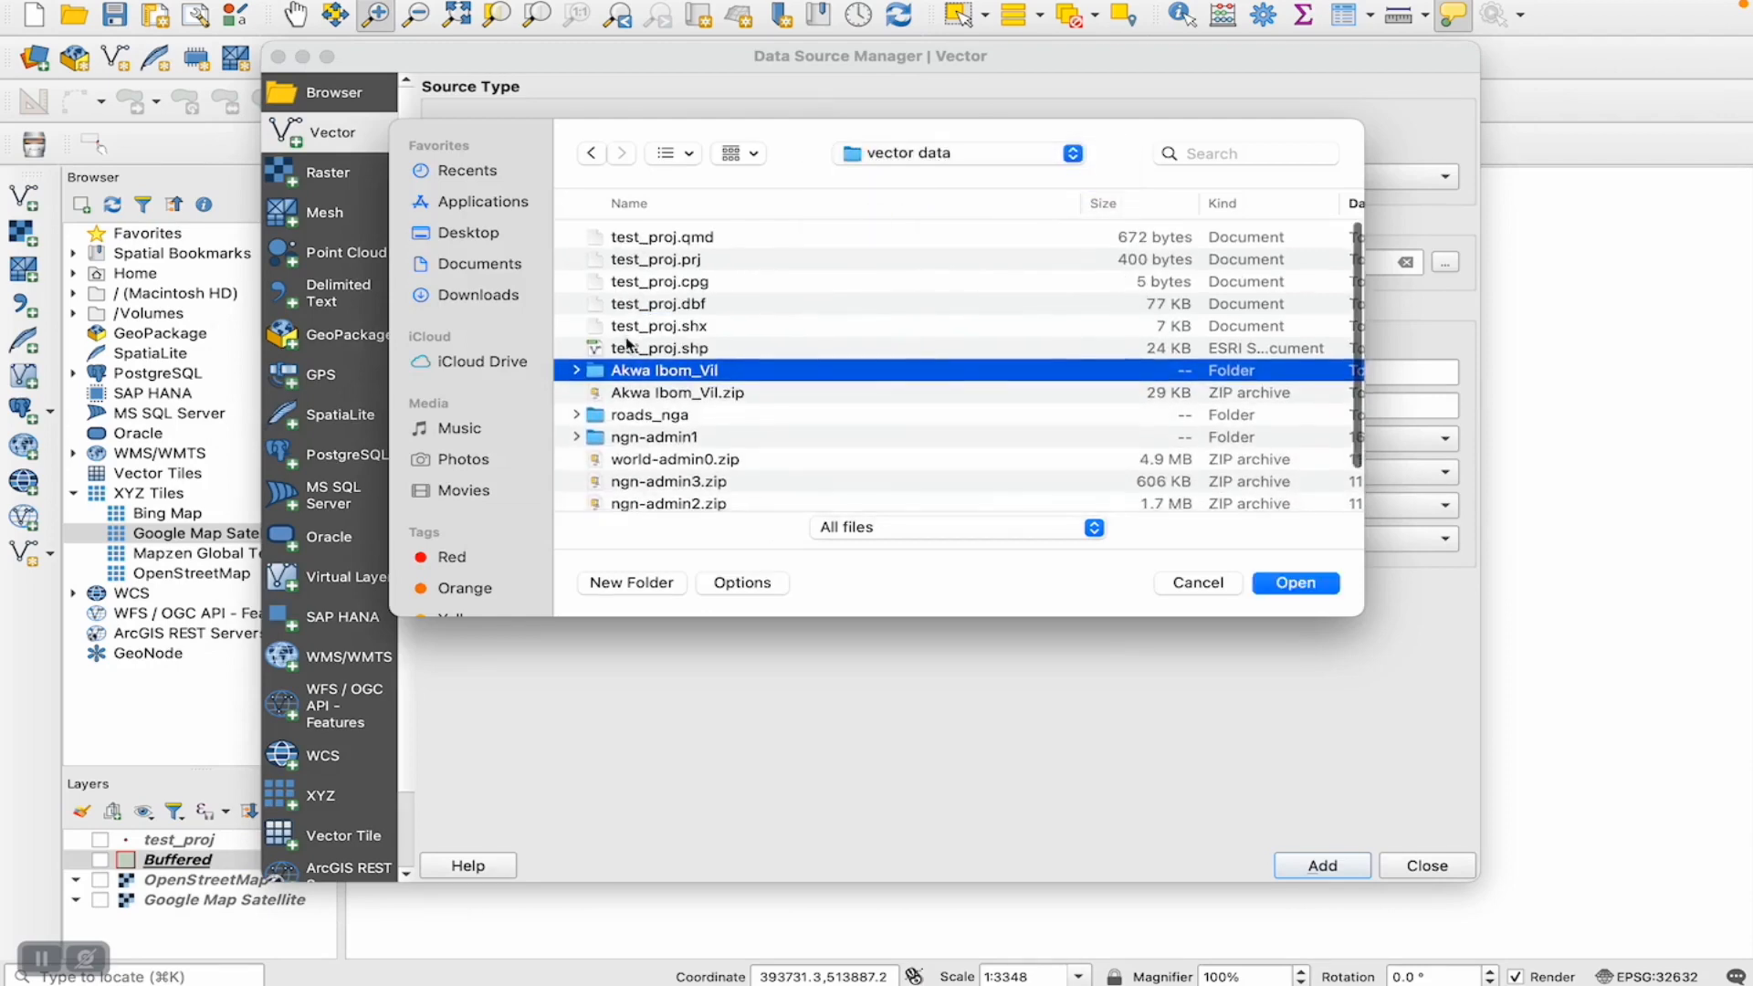
scroll(628, 345, down, 1)
scroll(685, 461, down, 3)
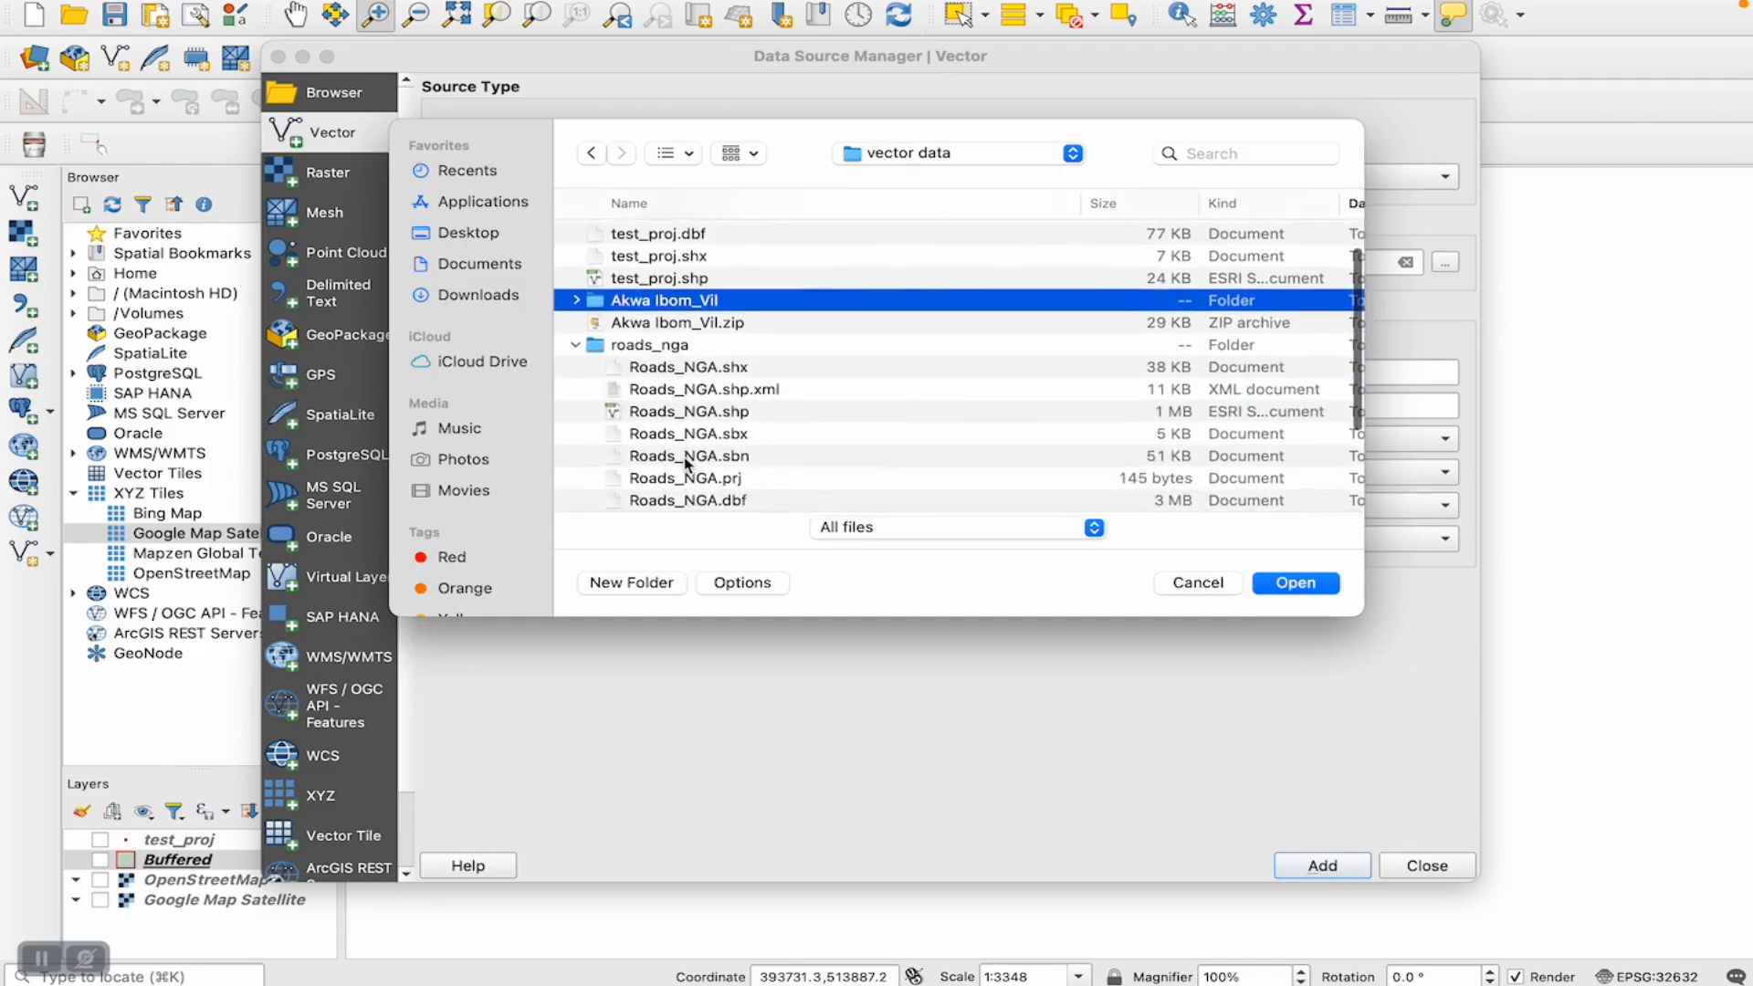
click(710, 413)
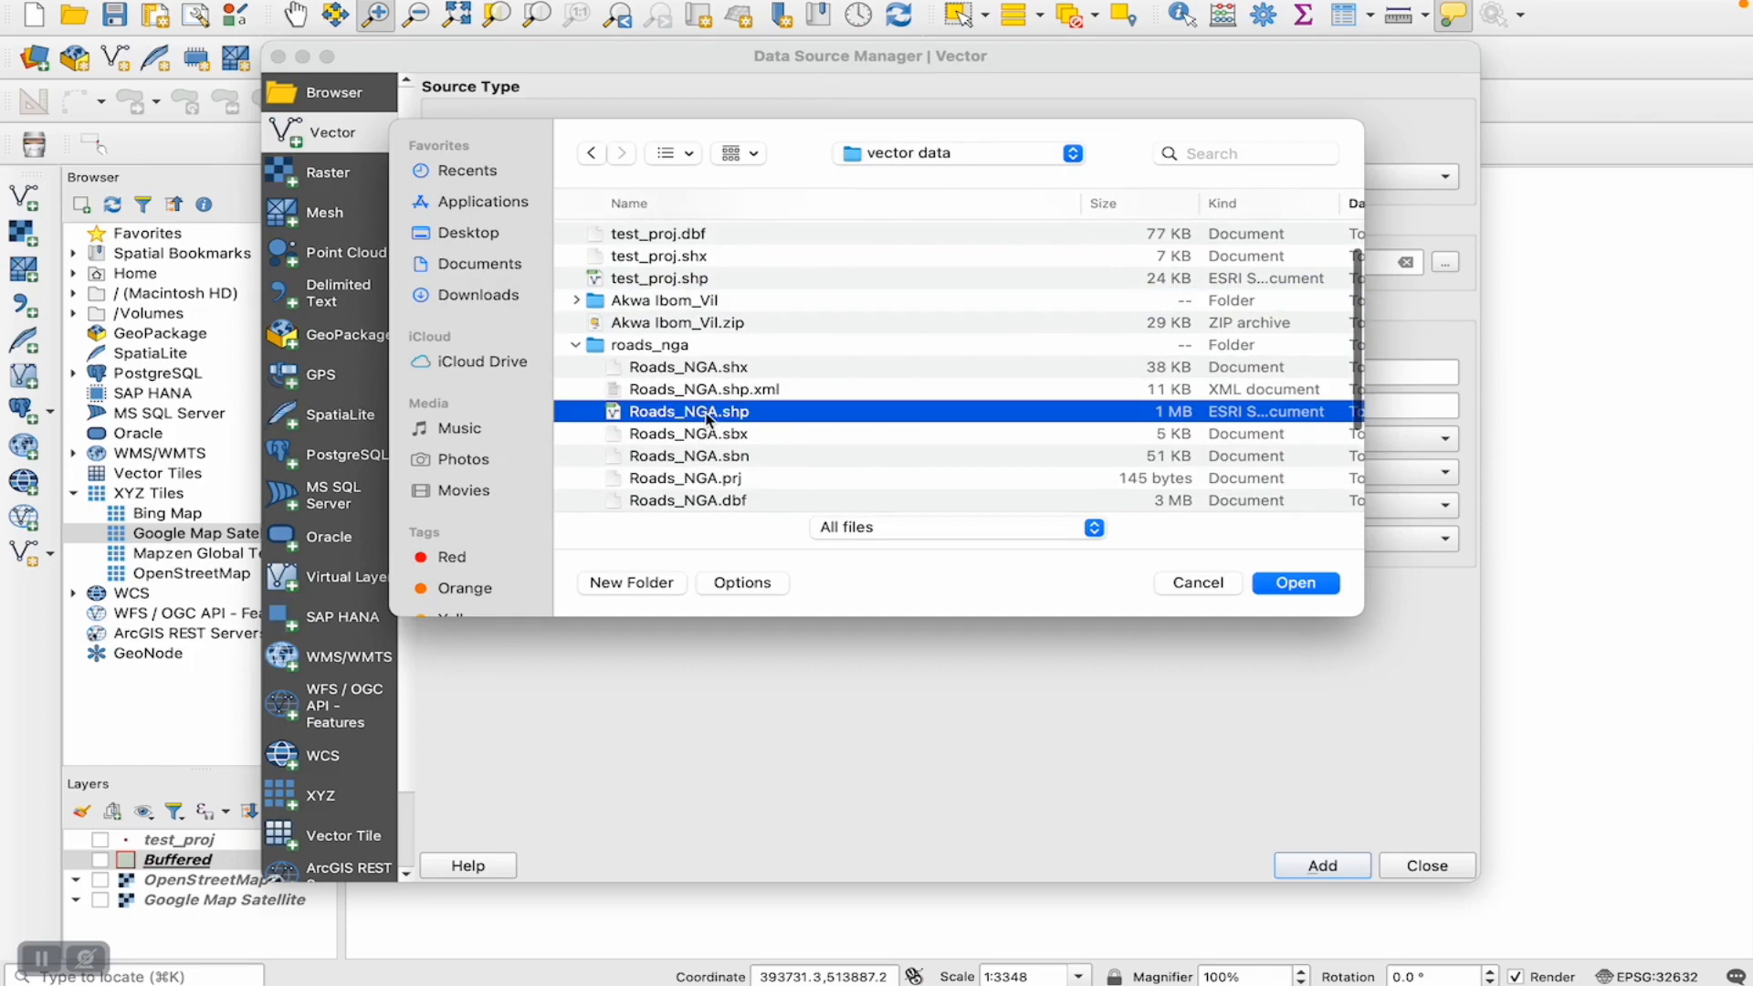
click(1276, 581)
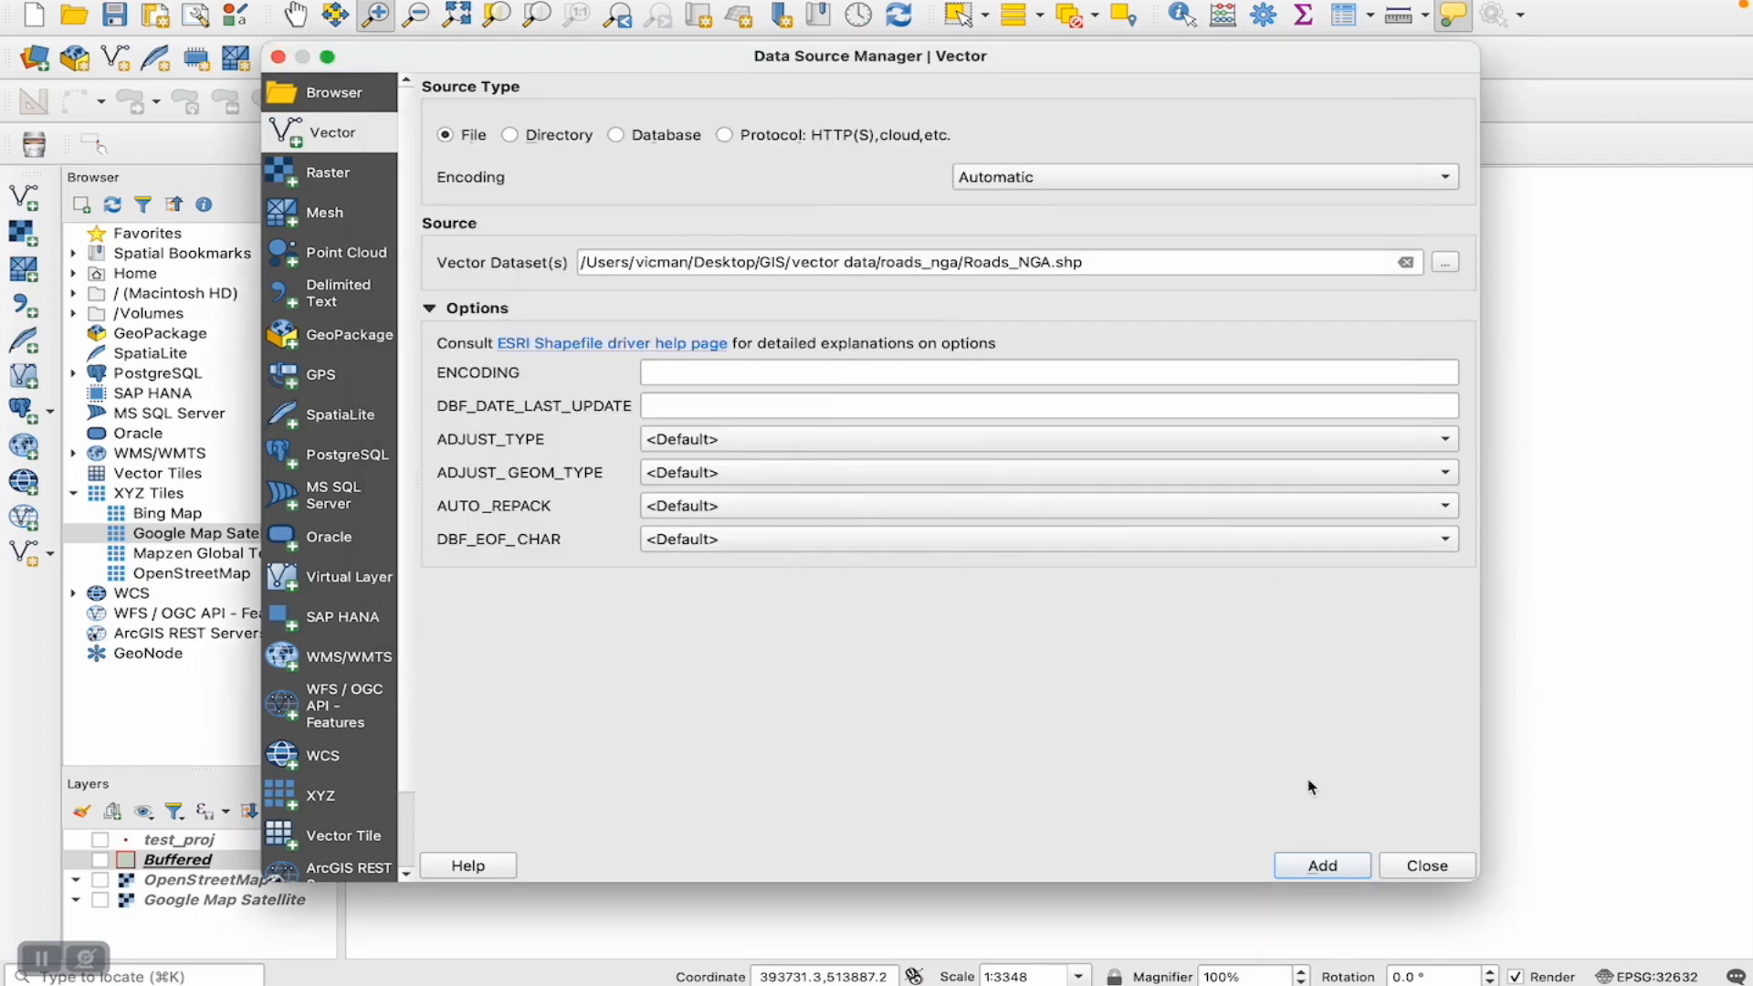
click(1321, 866)
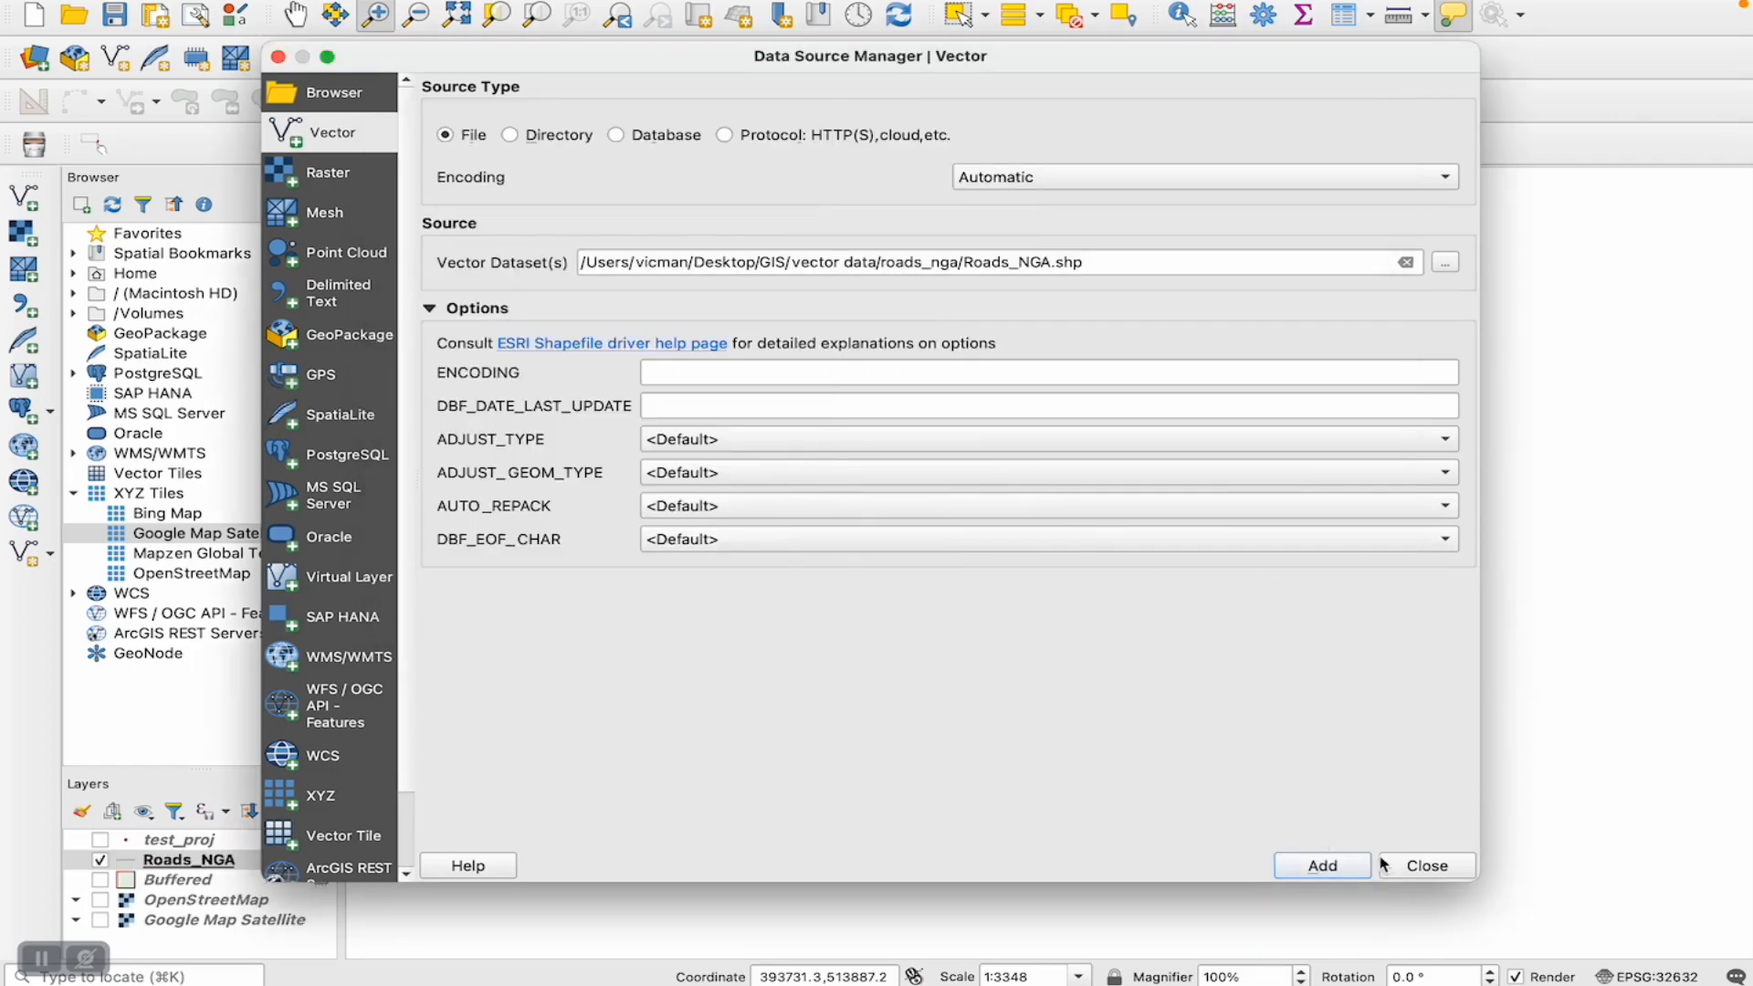
click(1426, 867)
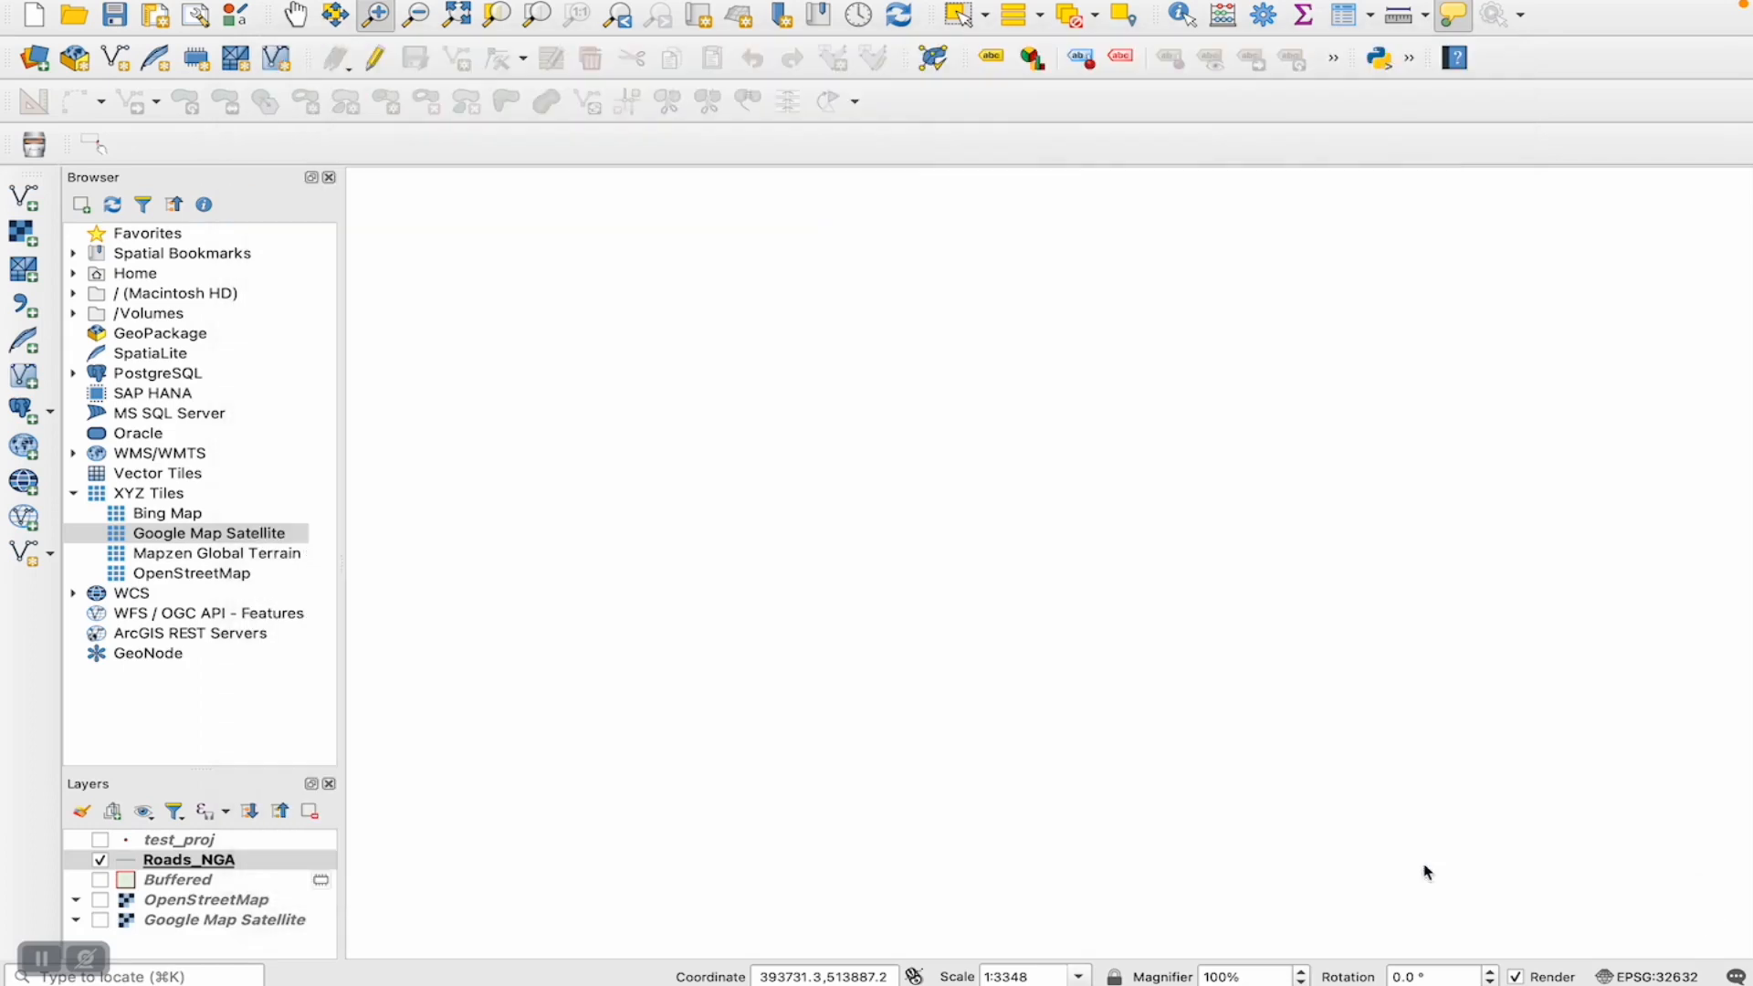
- Zoom to the full extent of the Roads_NGA layer, then zoom in on the roads at its southeastern coast
click(184, 864)
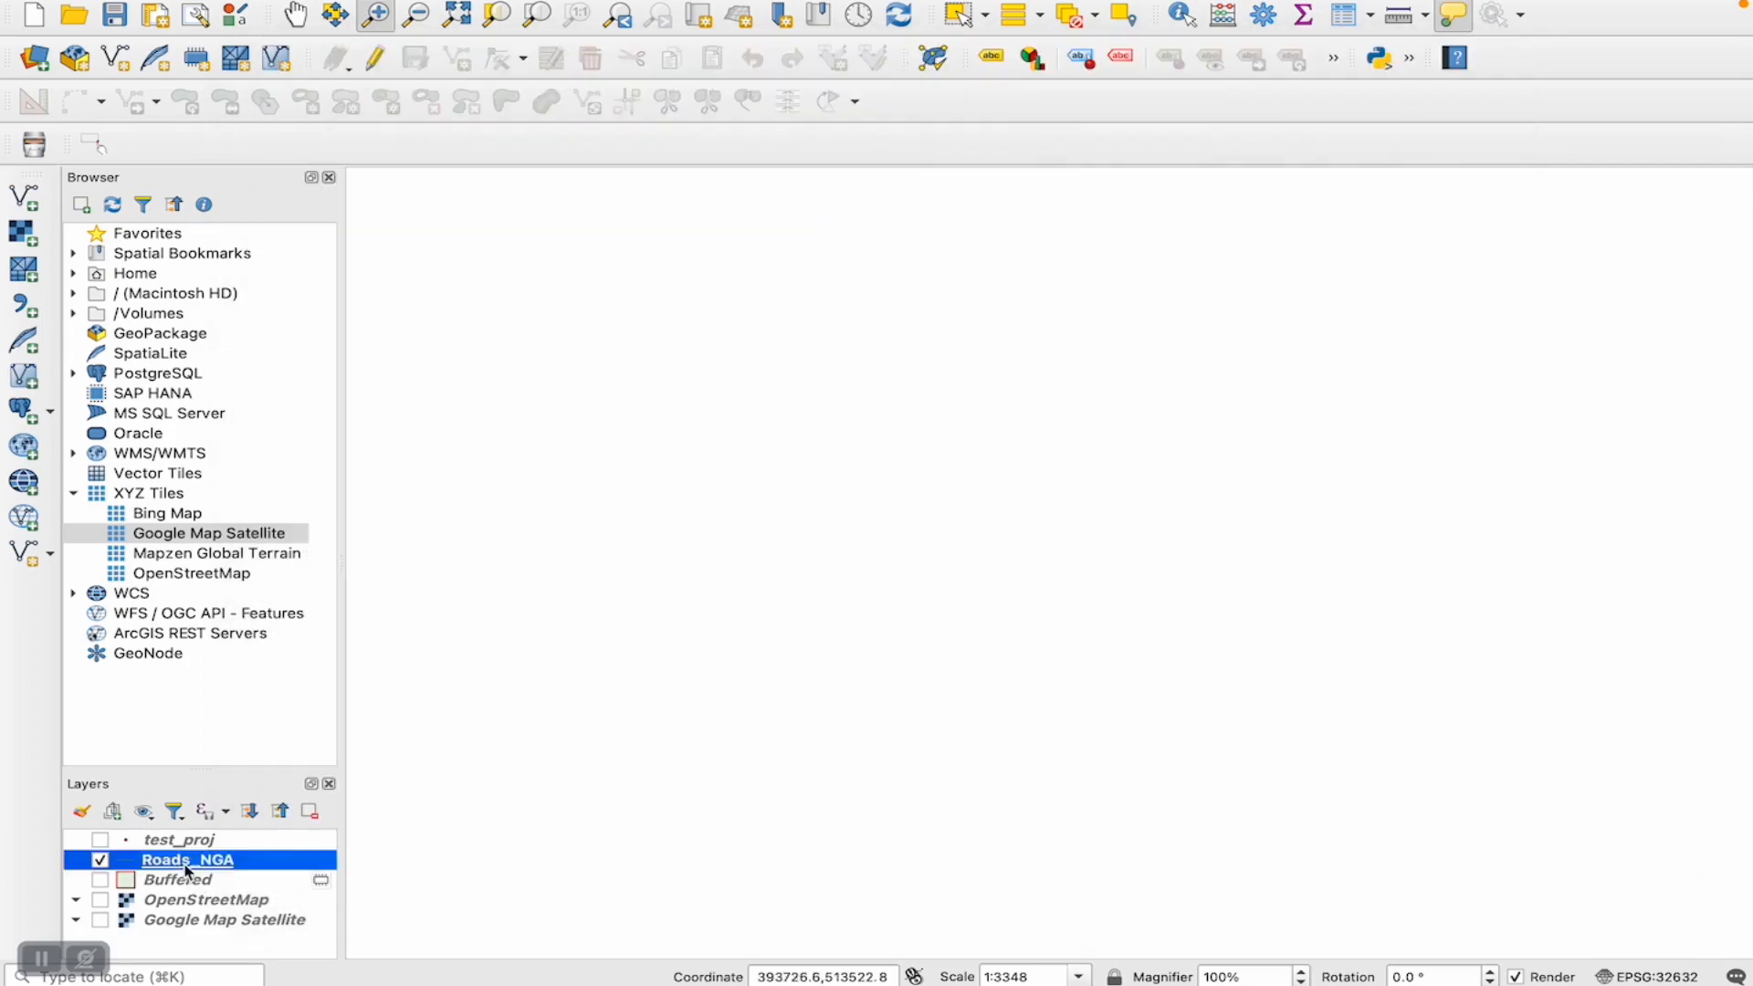
right_click(185, 863)
click(272, 305)
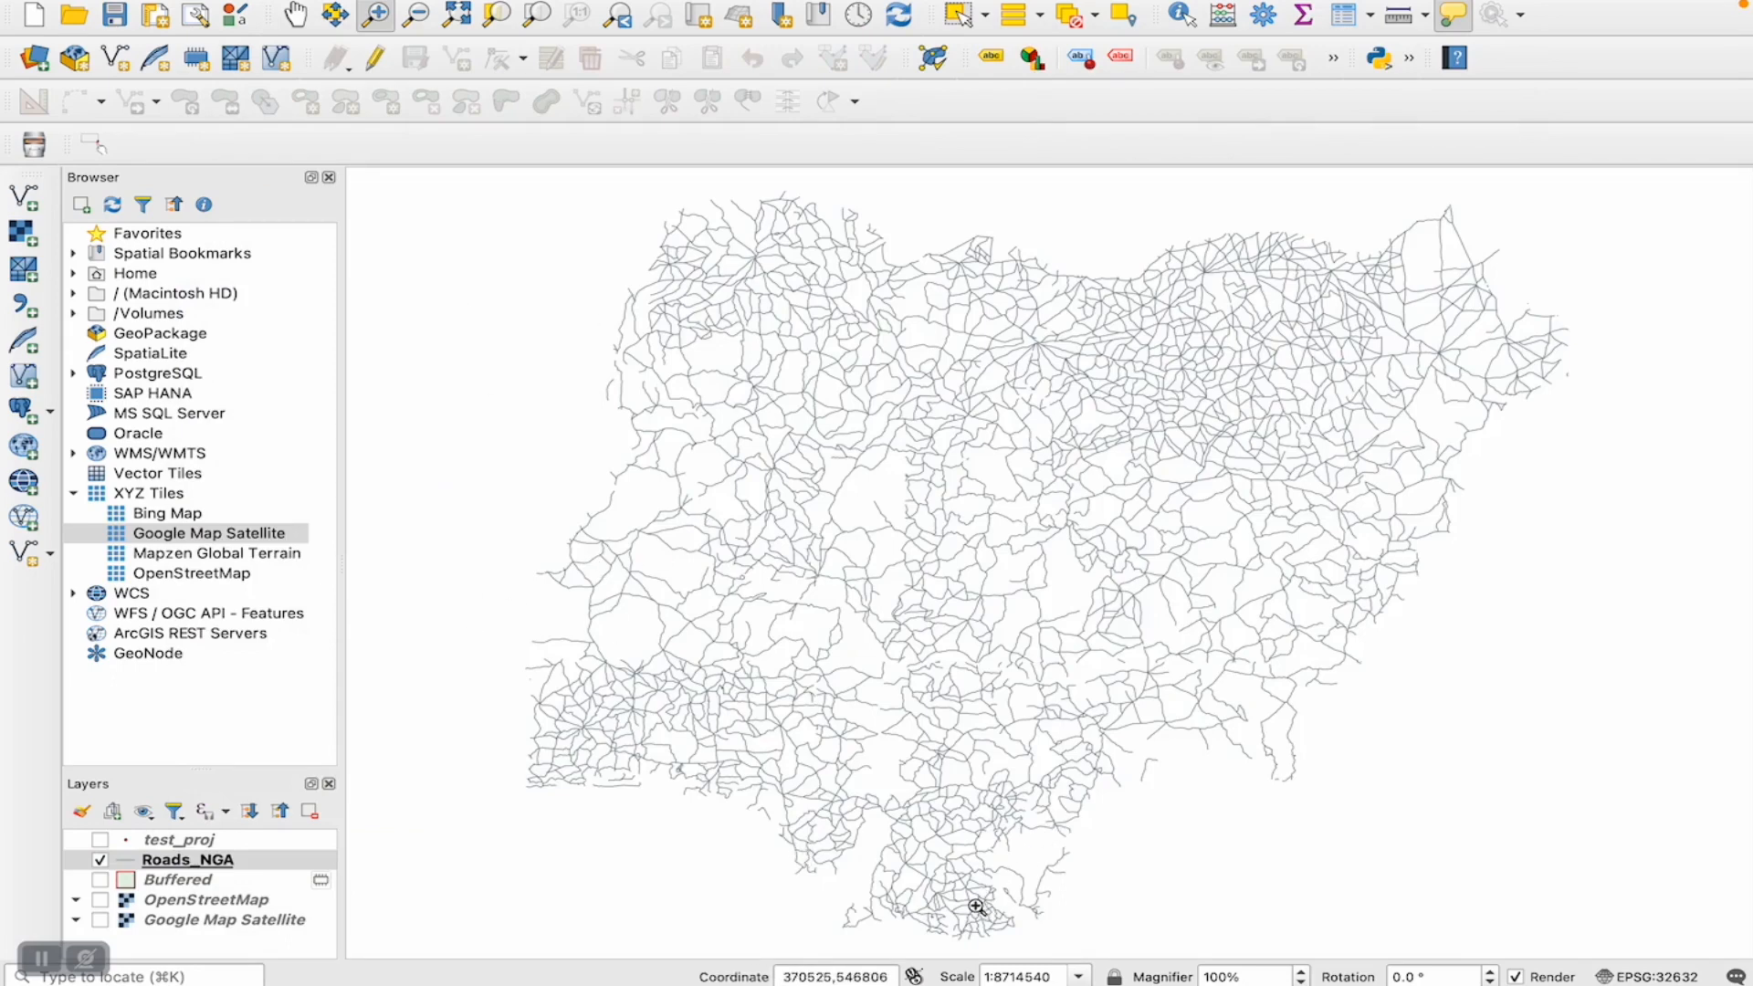
drag(975, 907, 1040, 938)
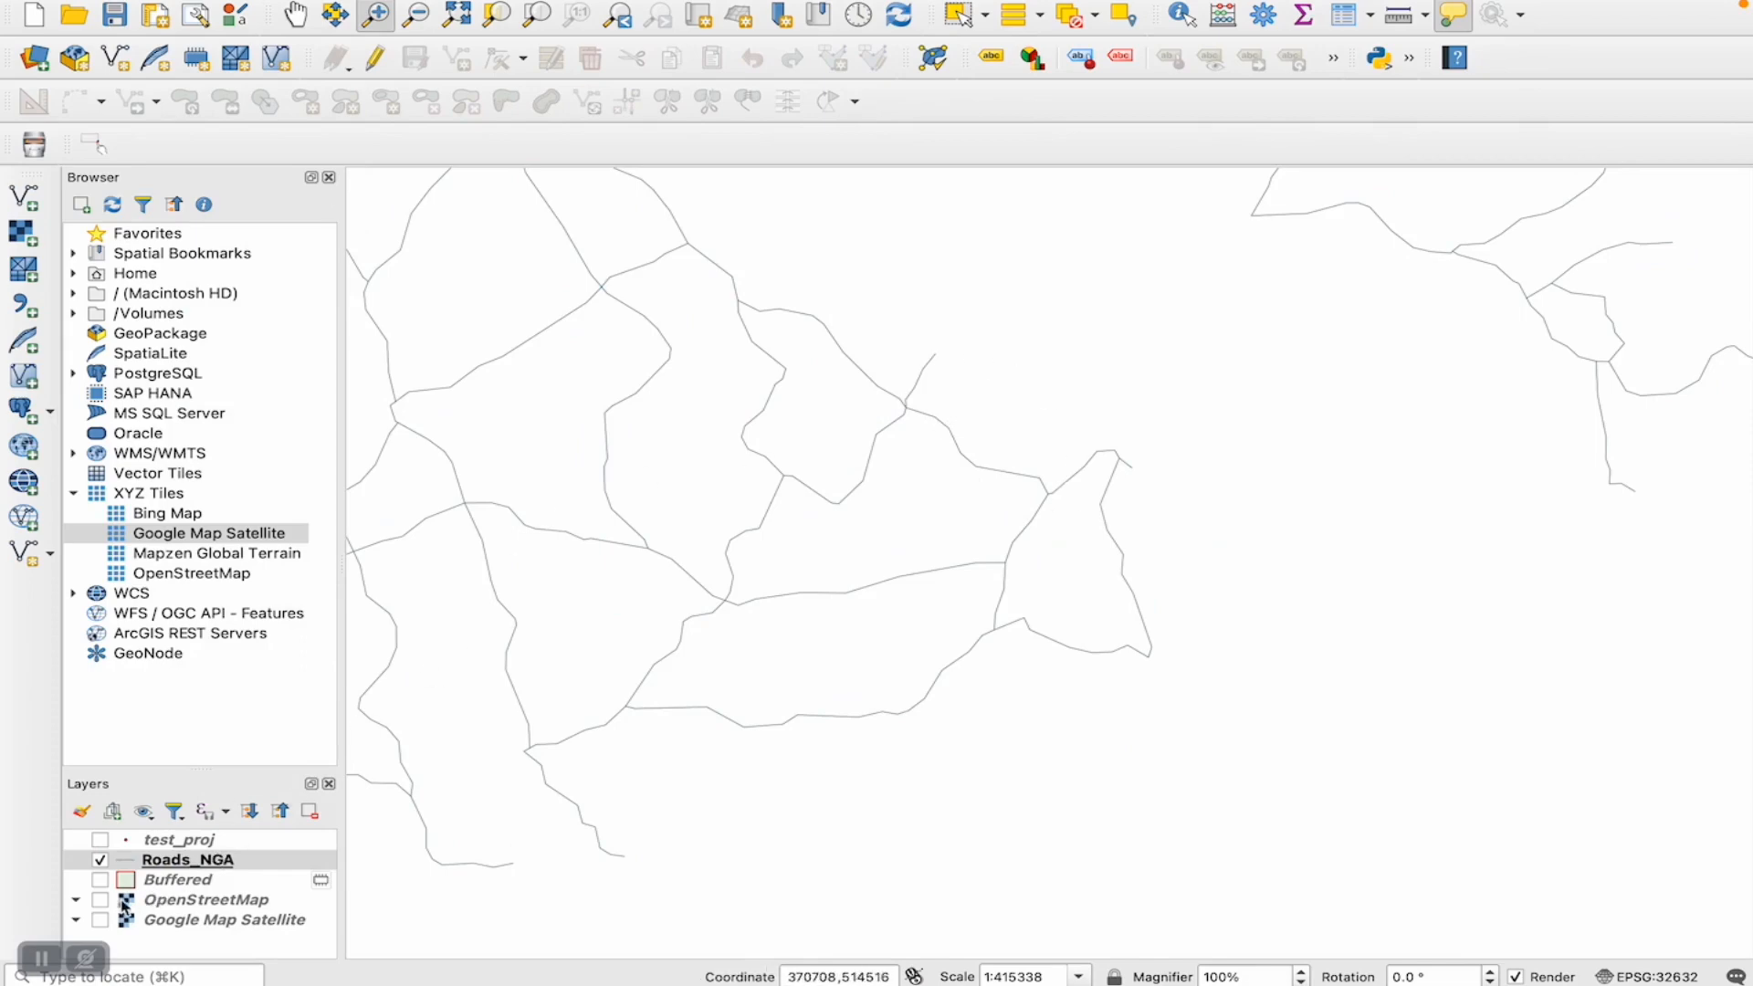
- View the roads over OpenStreetMap, then hide it and show the Google Map Satellite basemap instead
click(101, 900)
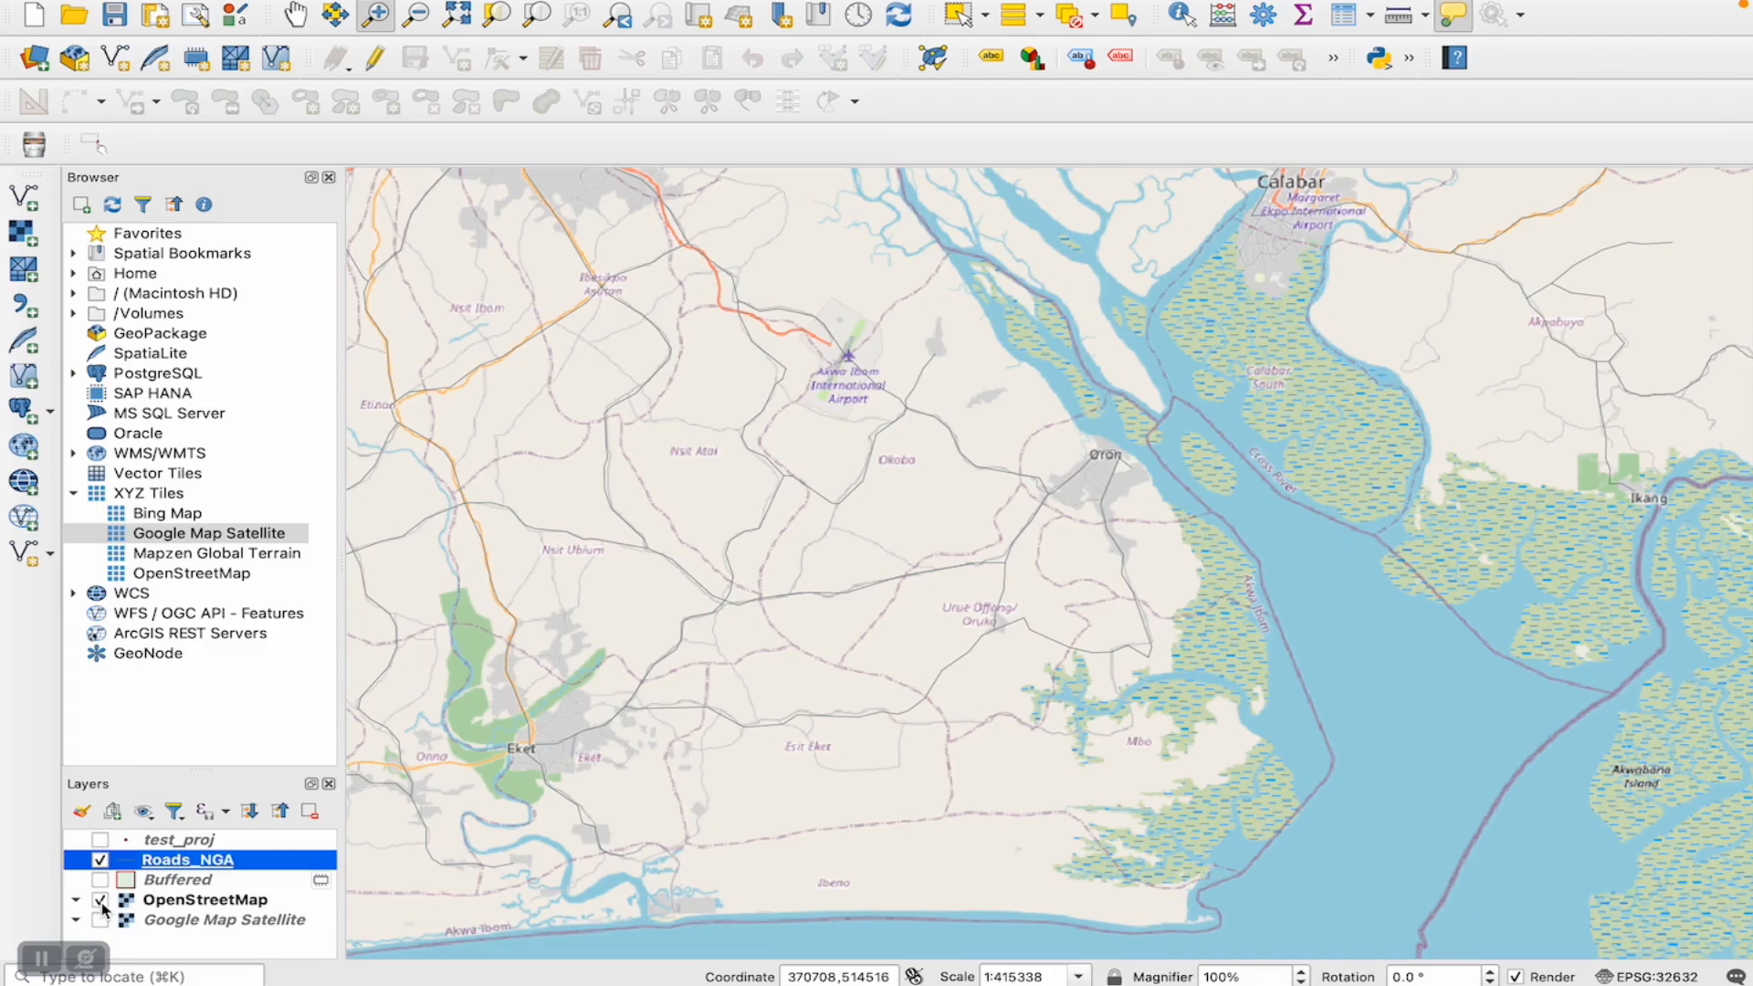
click(101, 900)
click(101, 920)
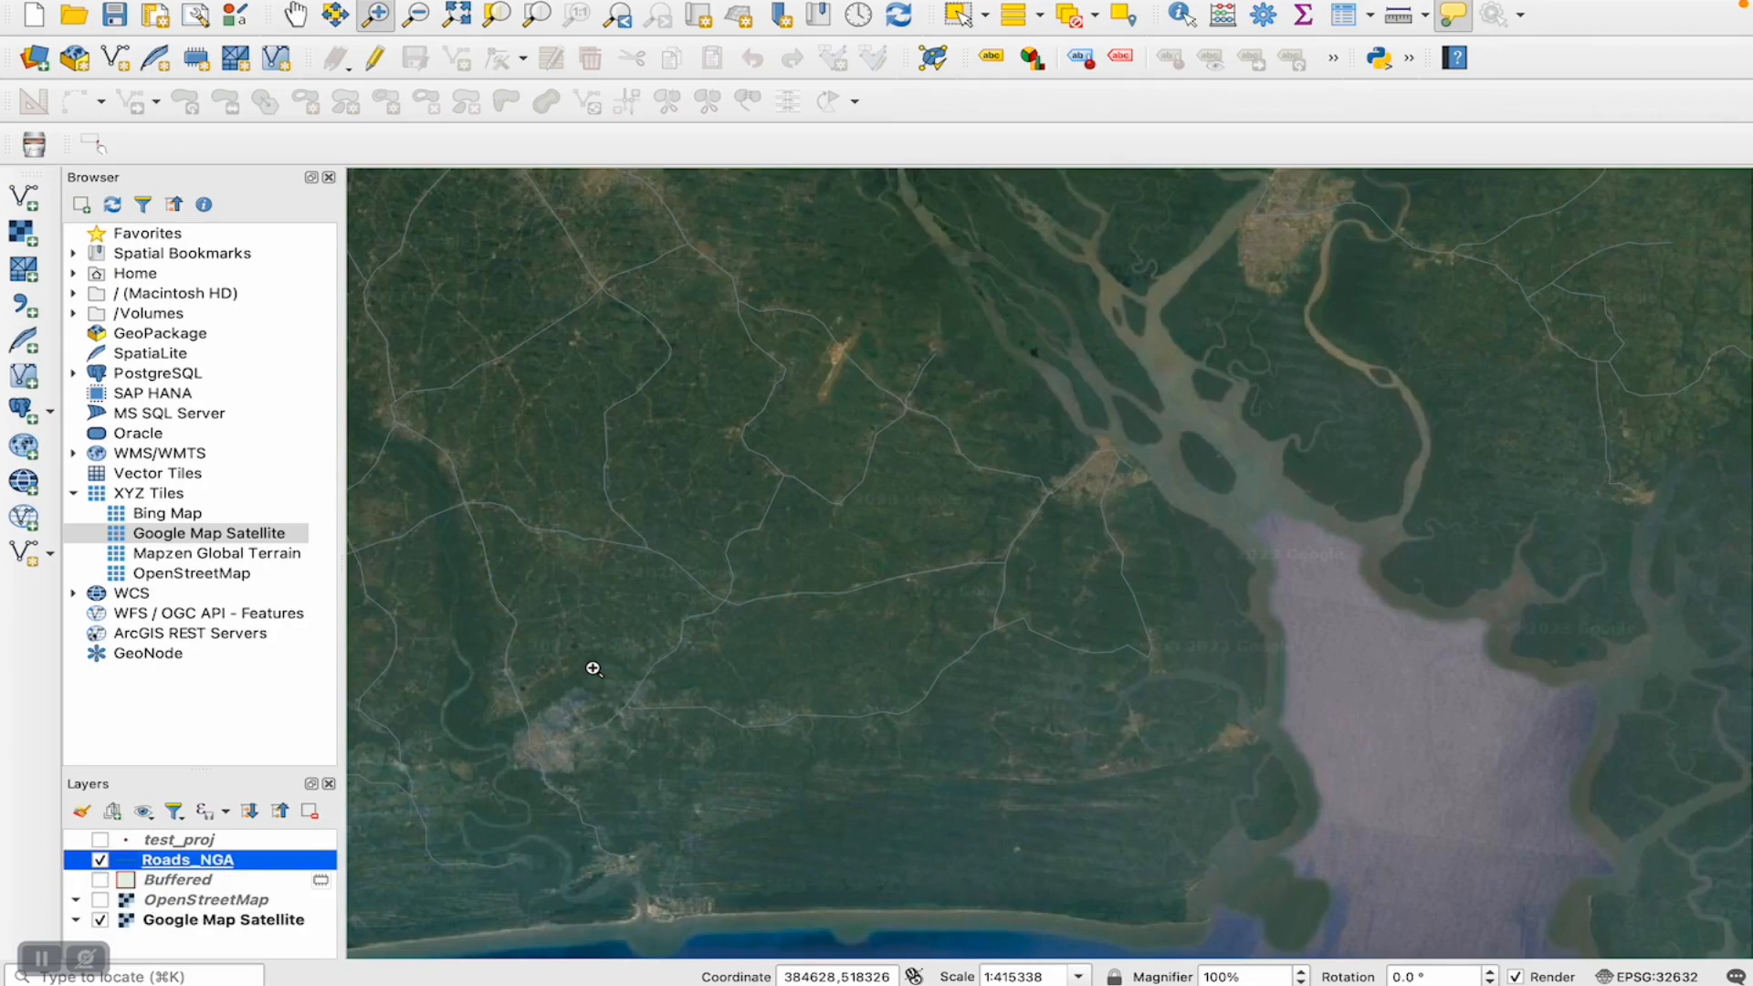
- Set the color of the Roads_NGA layer's simple line symbol to red #e93e24
double_click(130, 863)
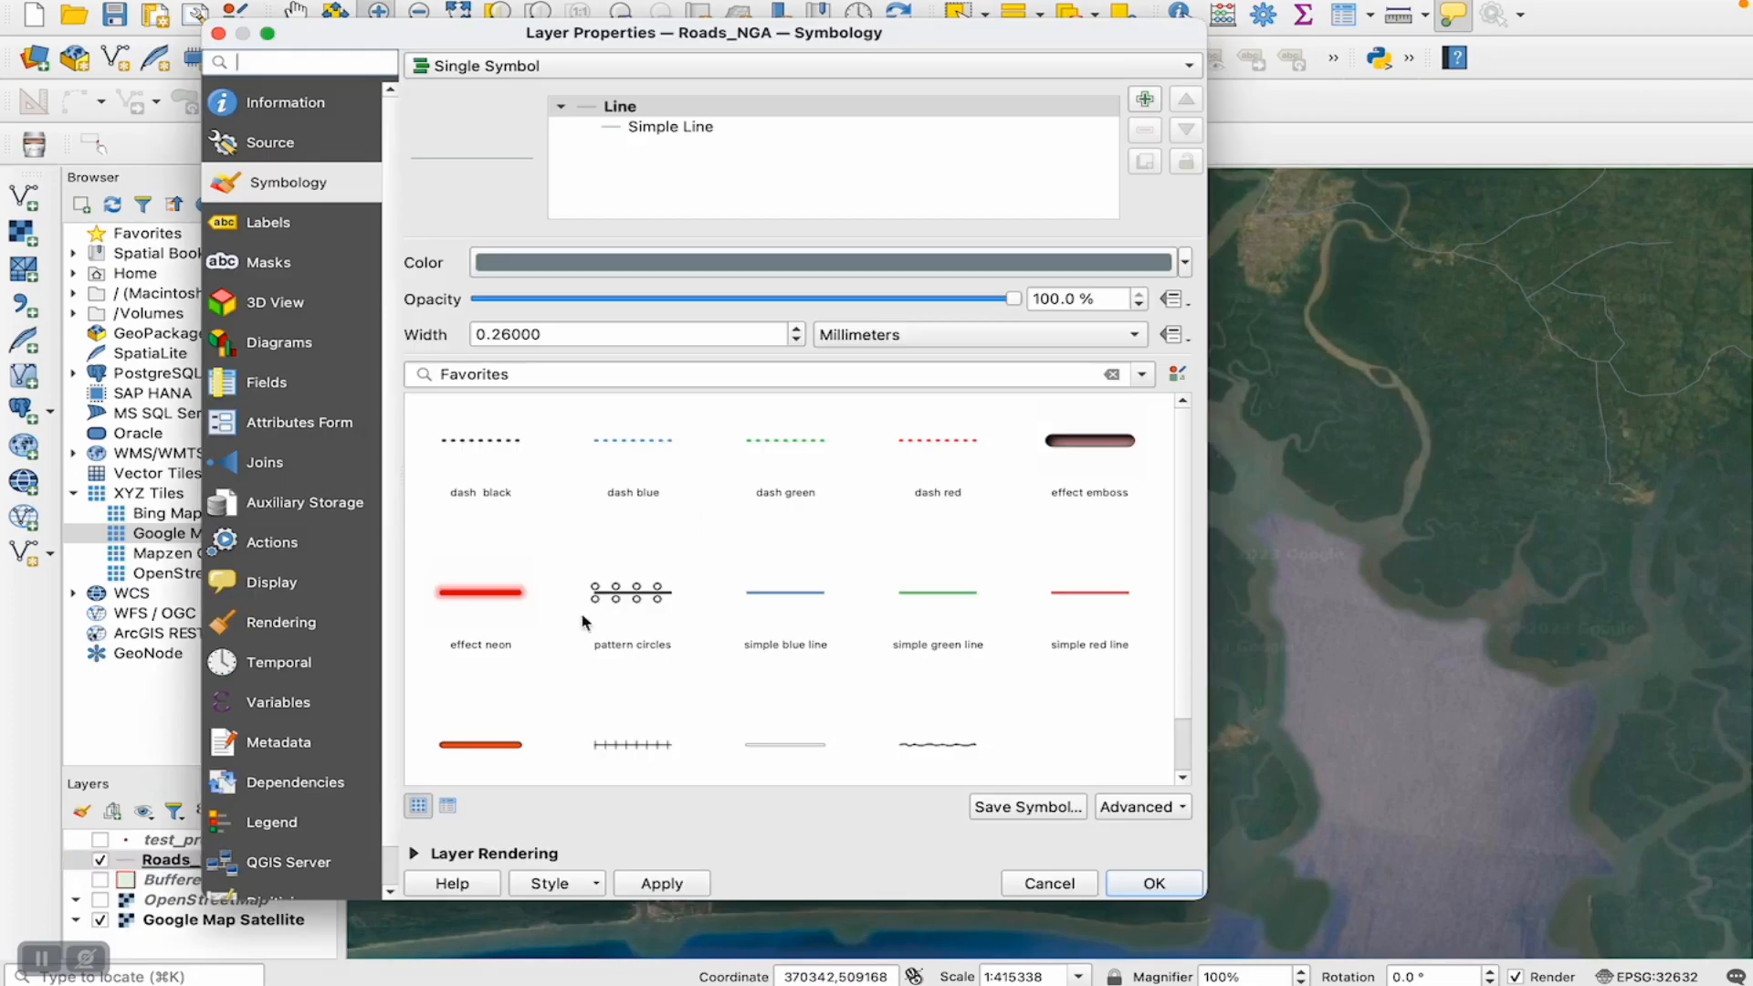
click(681, 130)
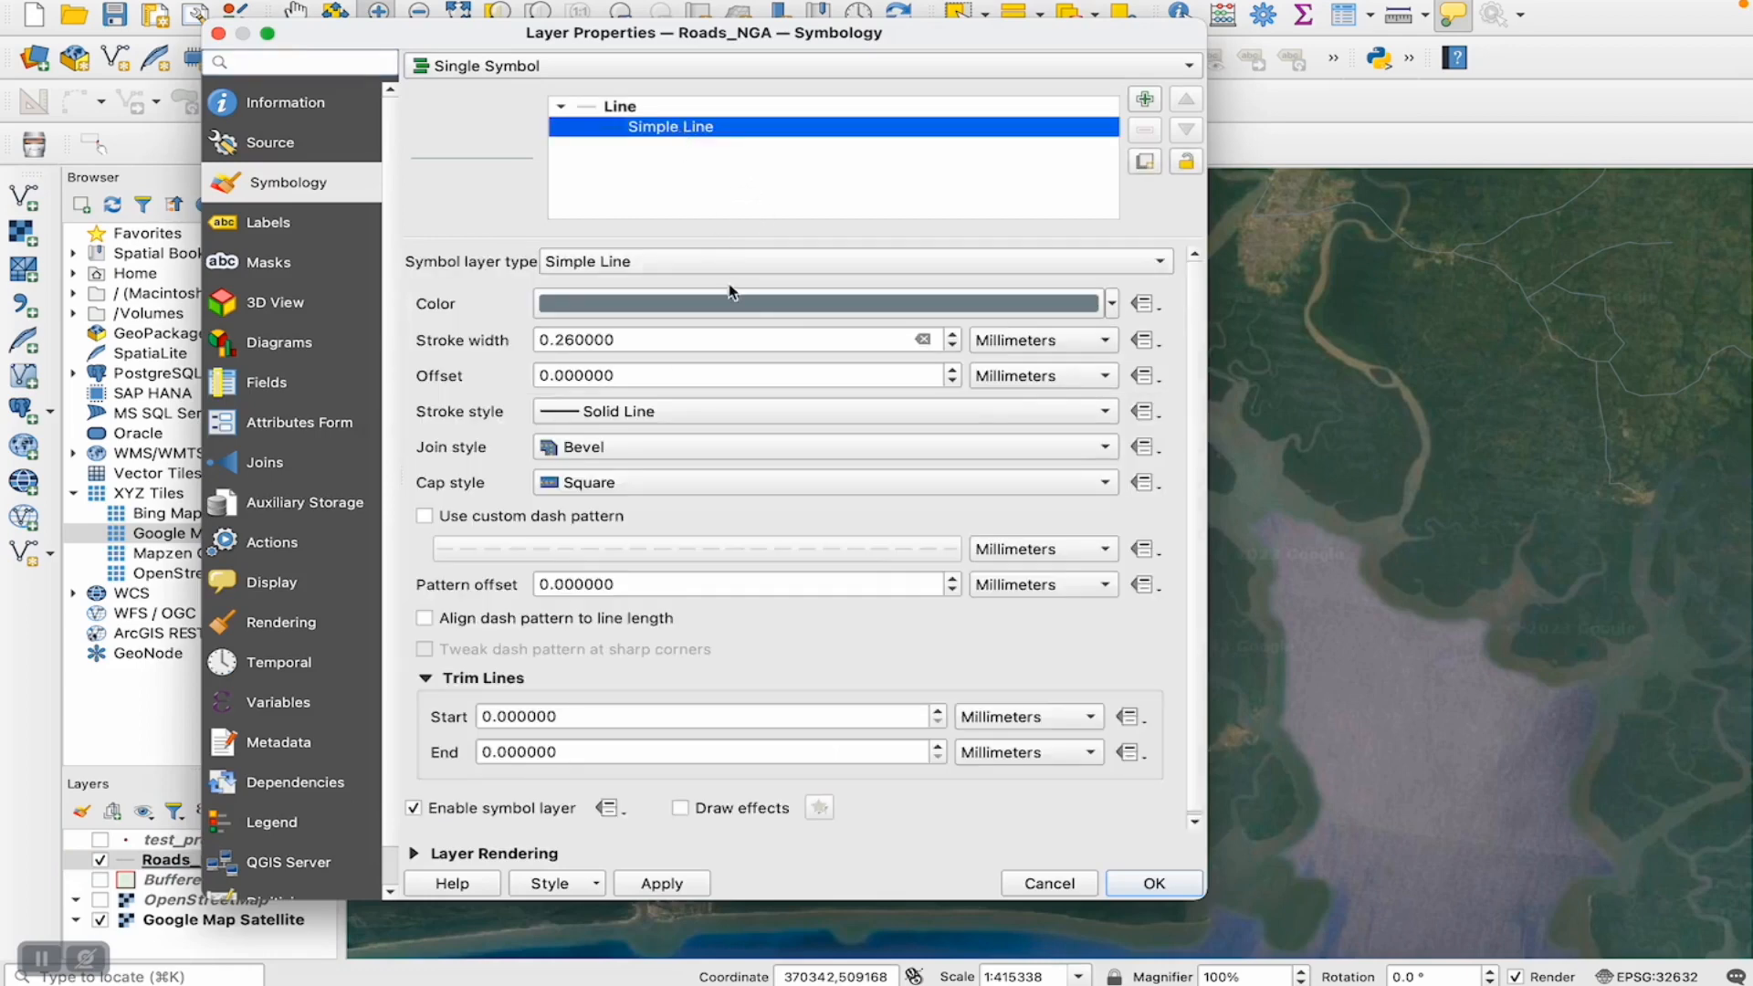
click(721, 307)
click(737, 371)
click(741, 375)
click(705, 387)
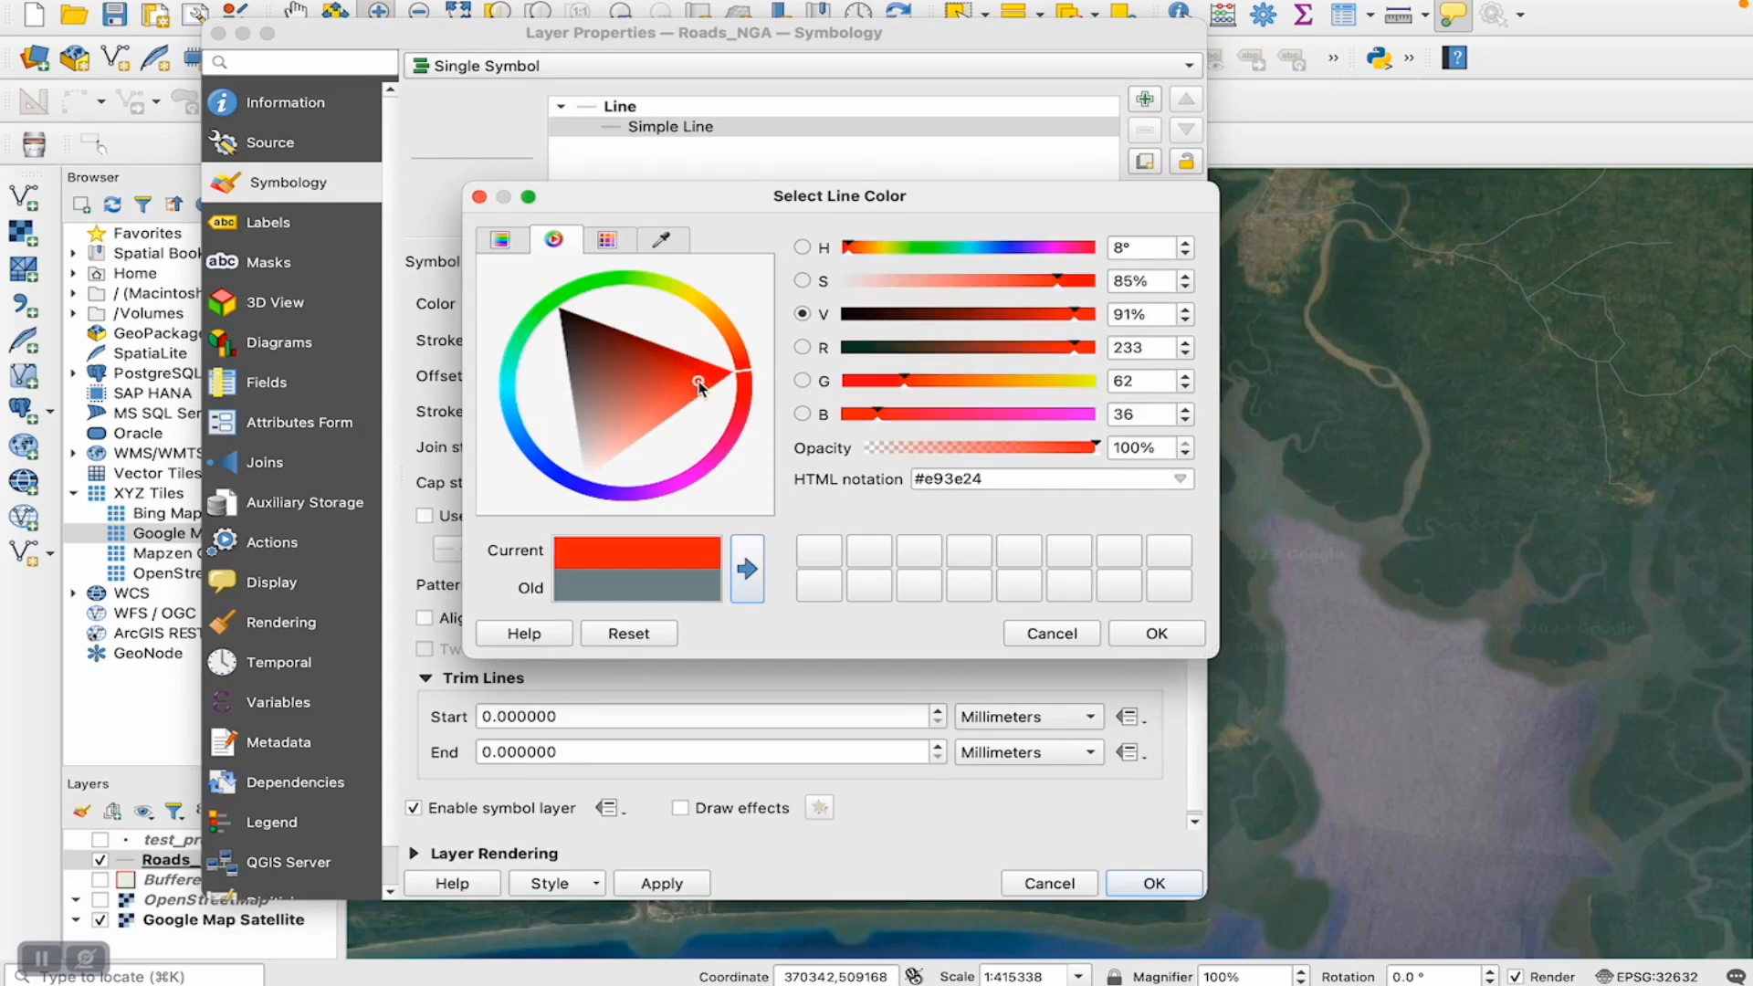
click(1155, 632)
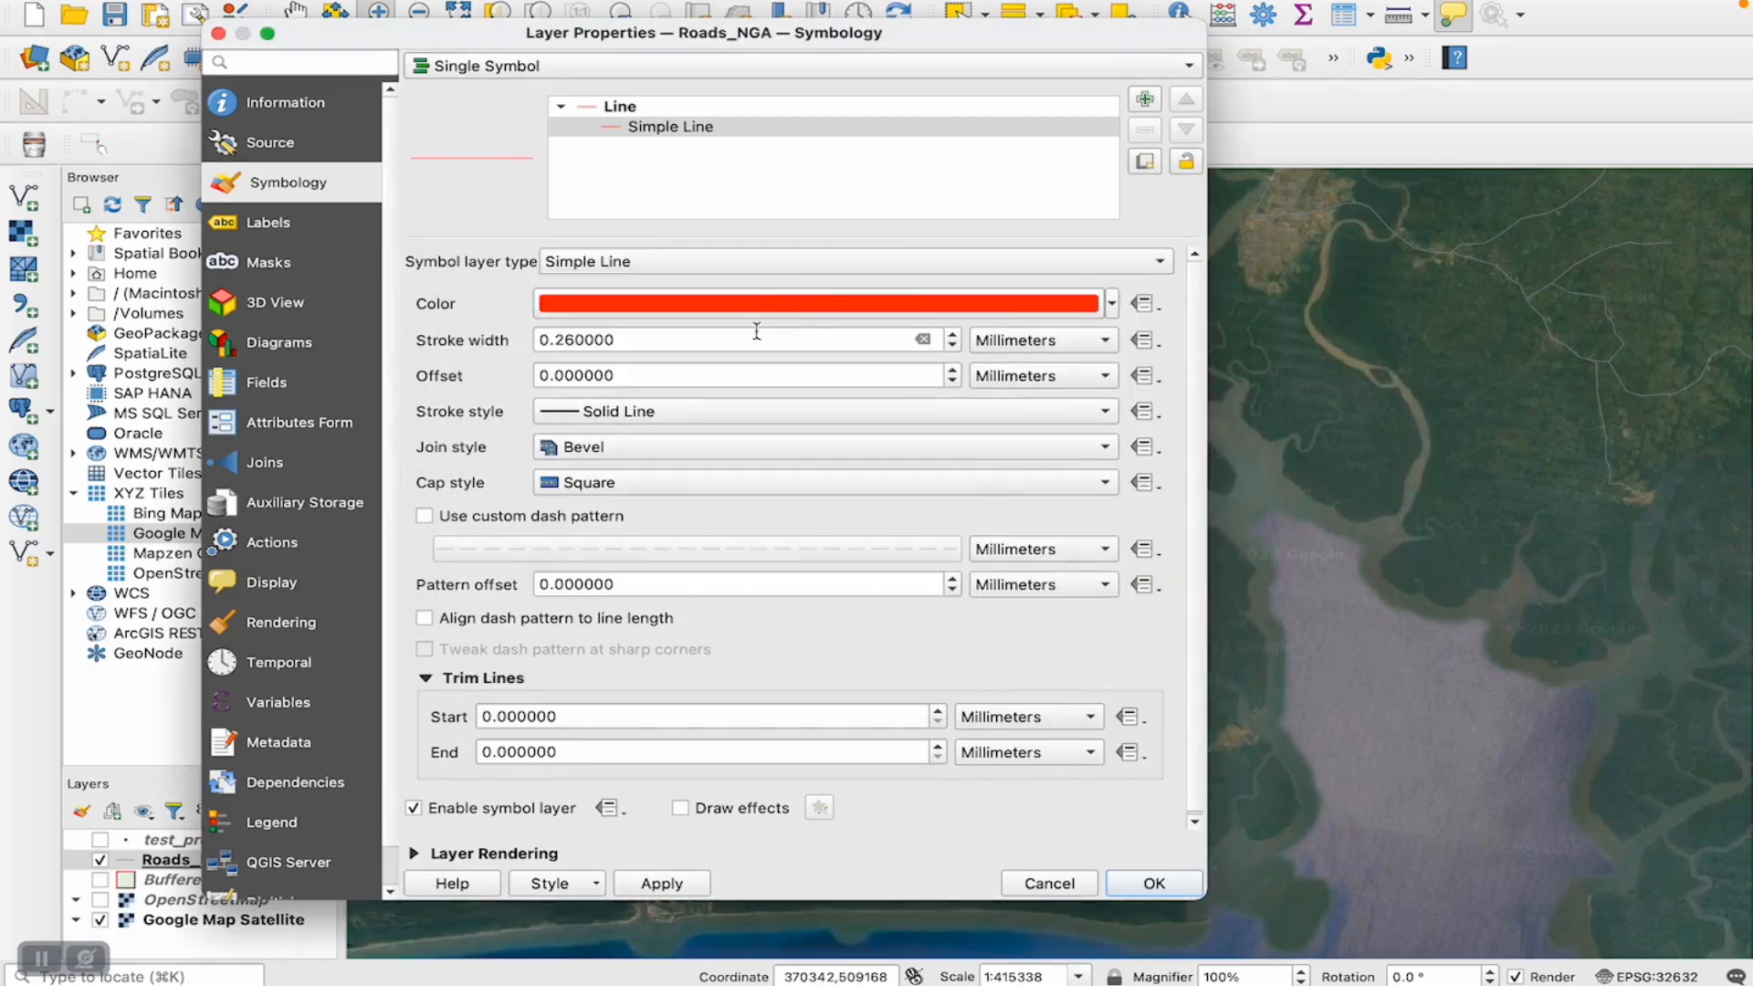
- Increase the Roads_NGA line's stroke width to 1.26 mm and apply the style to the layer
click(952, 345)
click(947, 338)
click(947, 338)
click(947, 337)
click(947, 338)
click(947, 337)
click(946, 338)
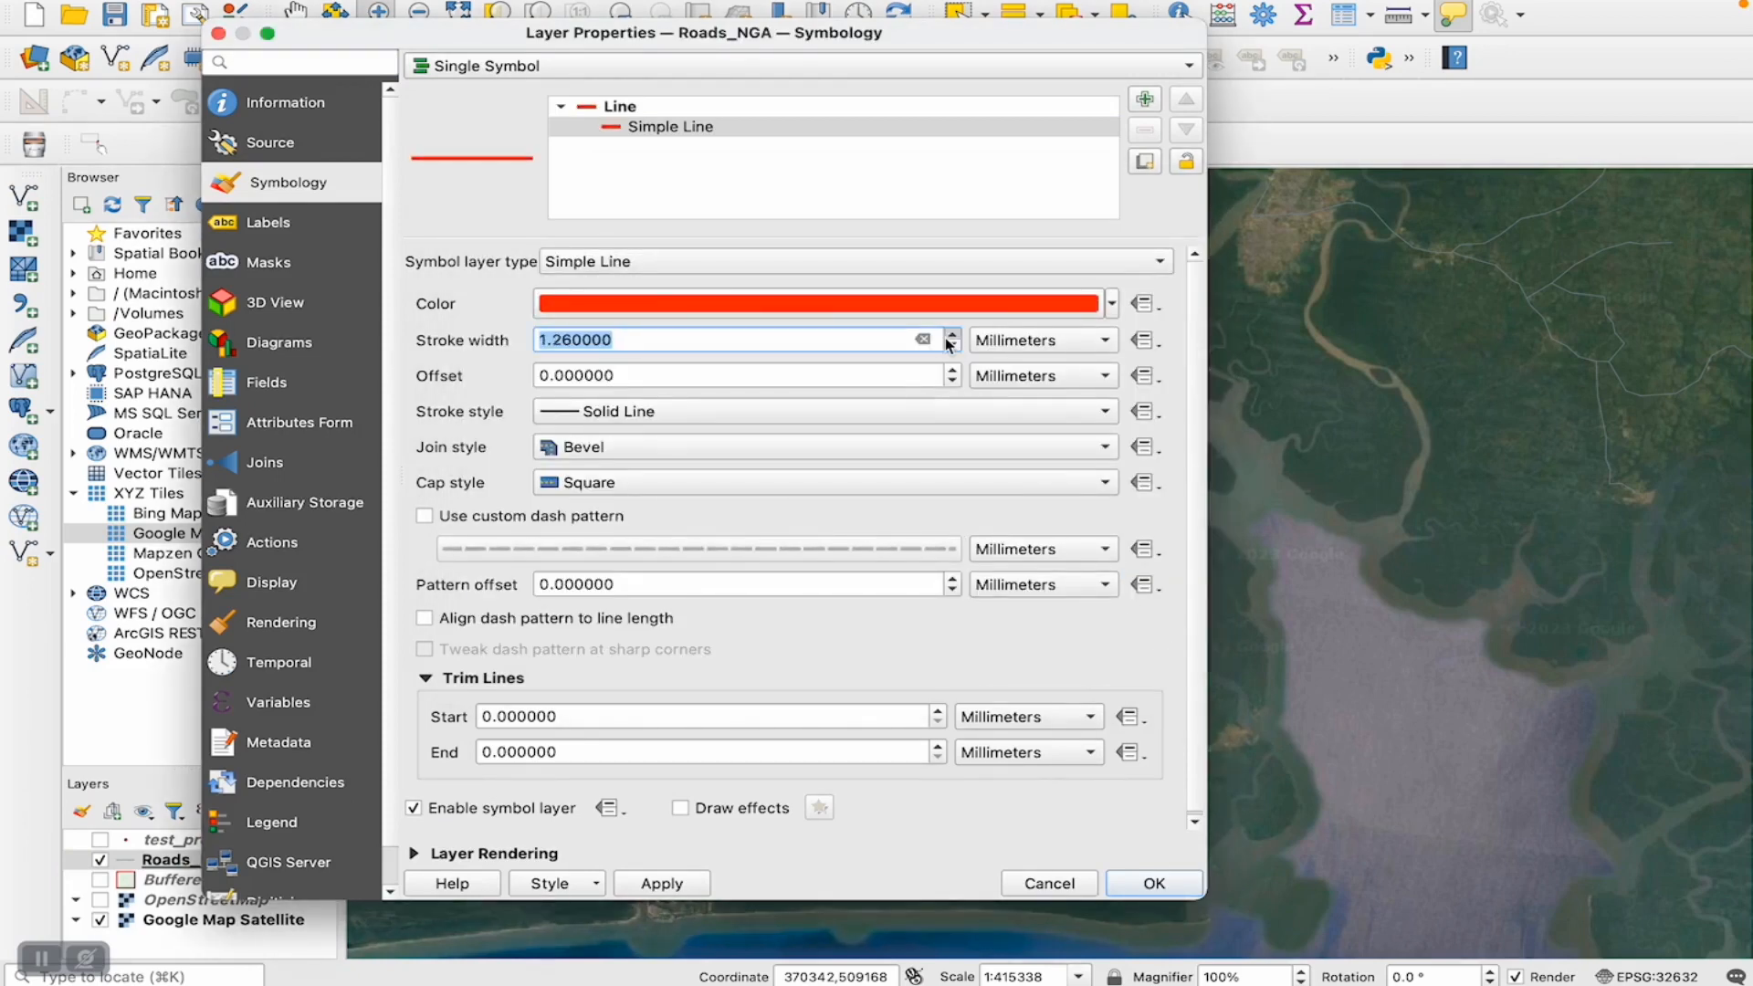
click(1152, 884)
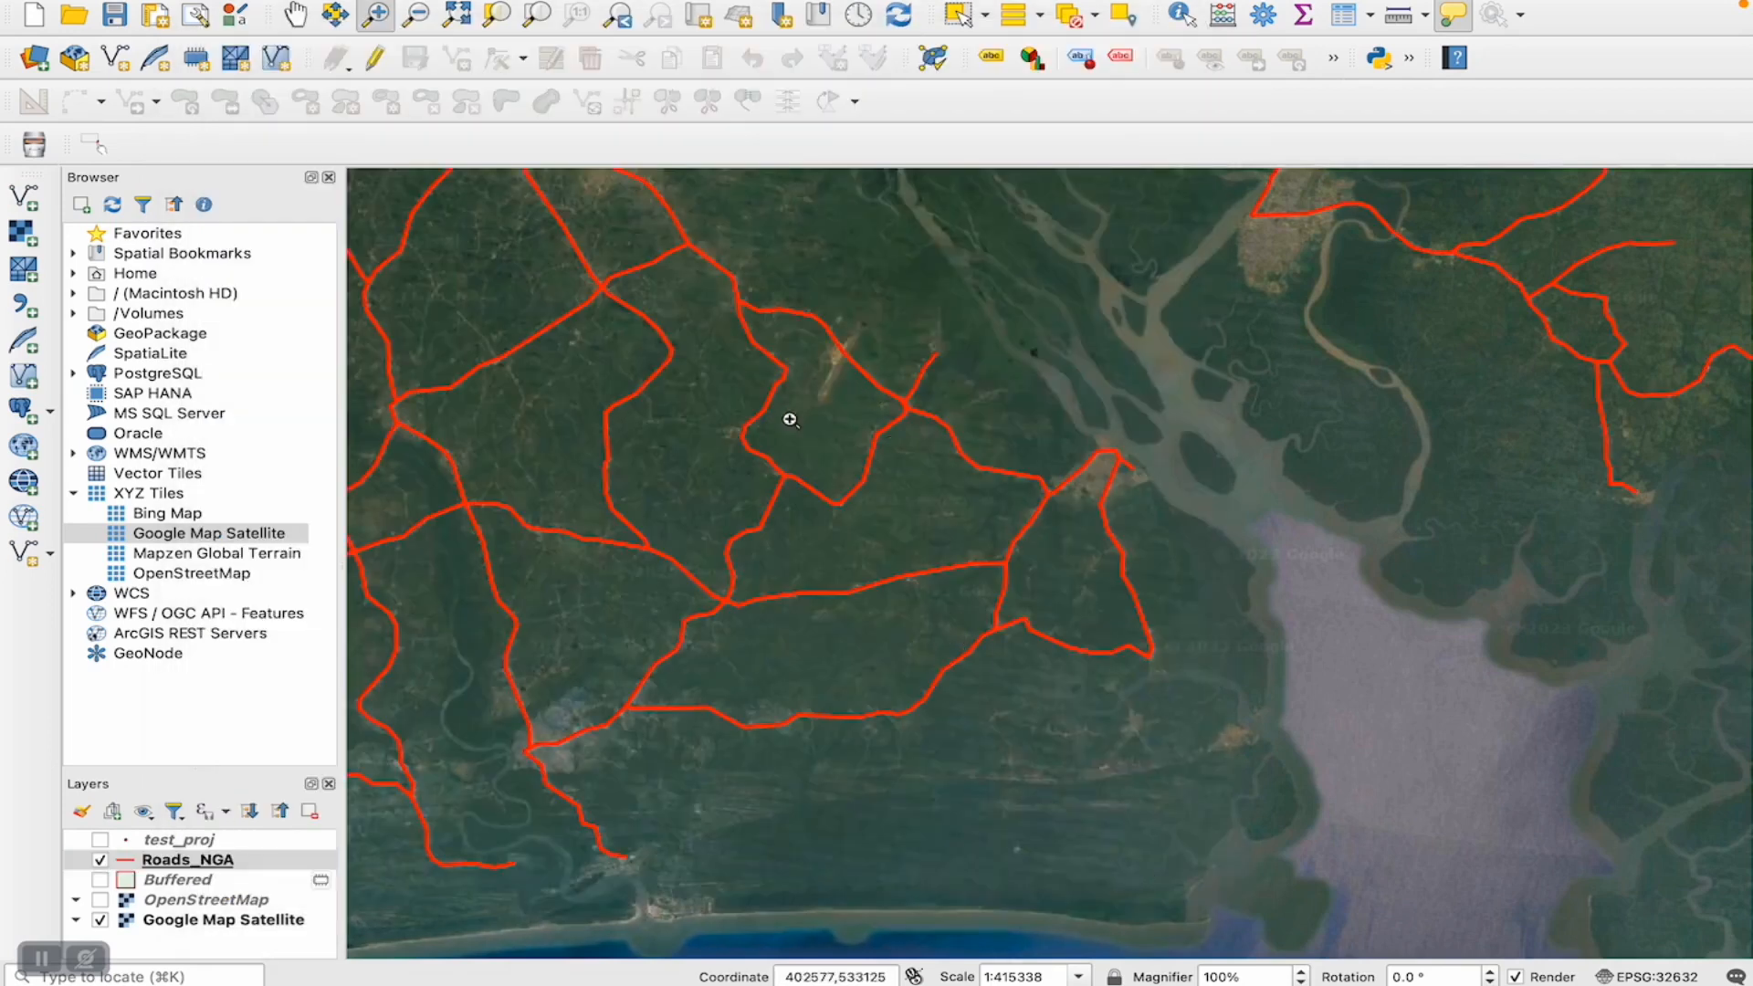
- Examine at several places how closely the red road lines follow the roads on the satellite imagery
drag(1036, 454, 1153, 545)
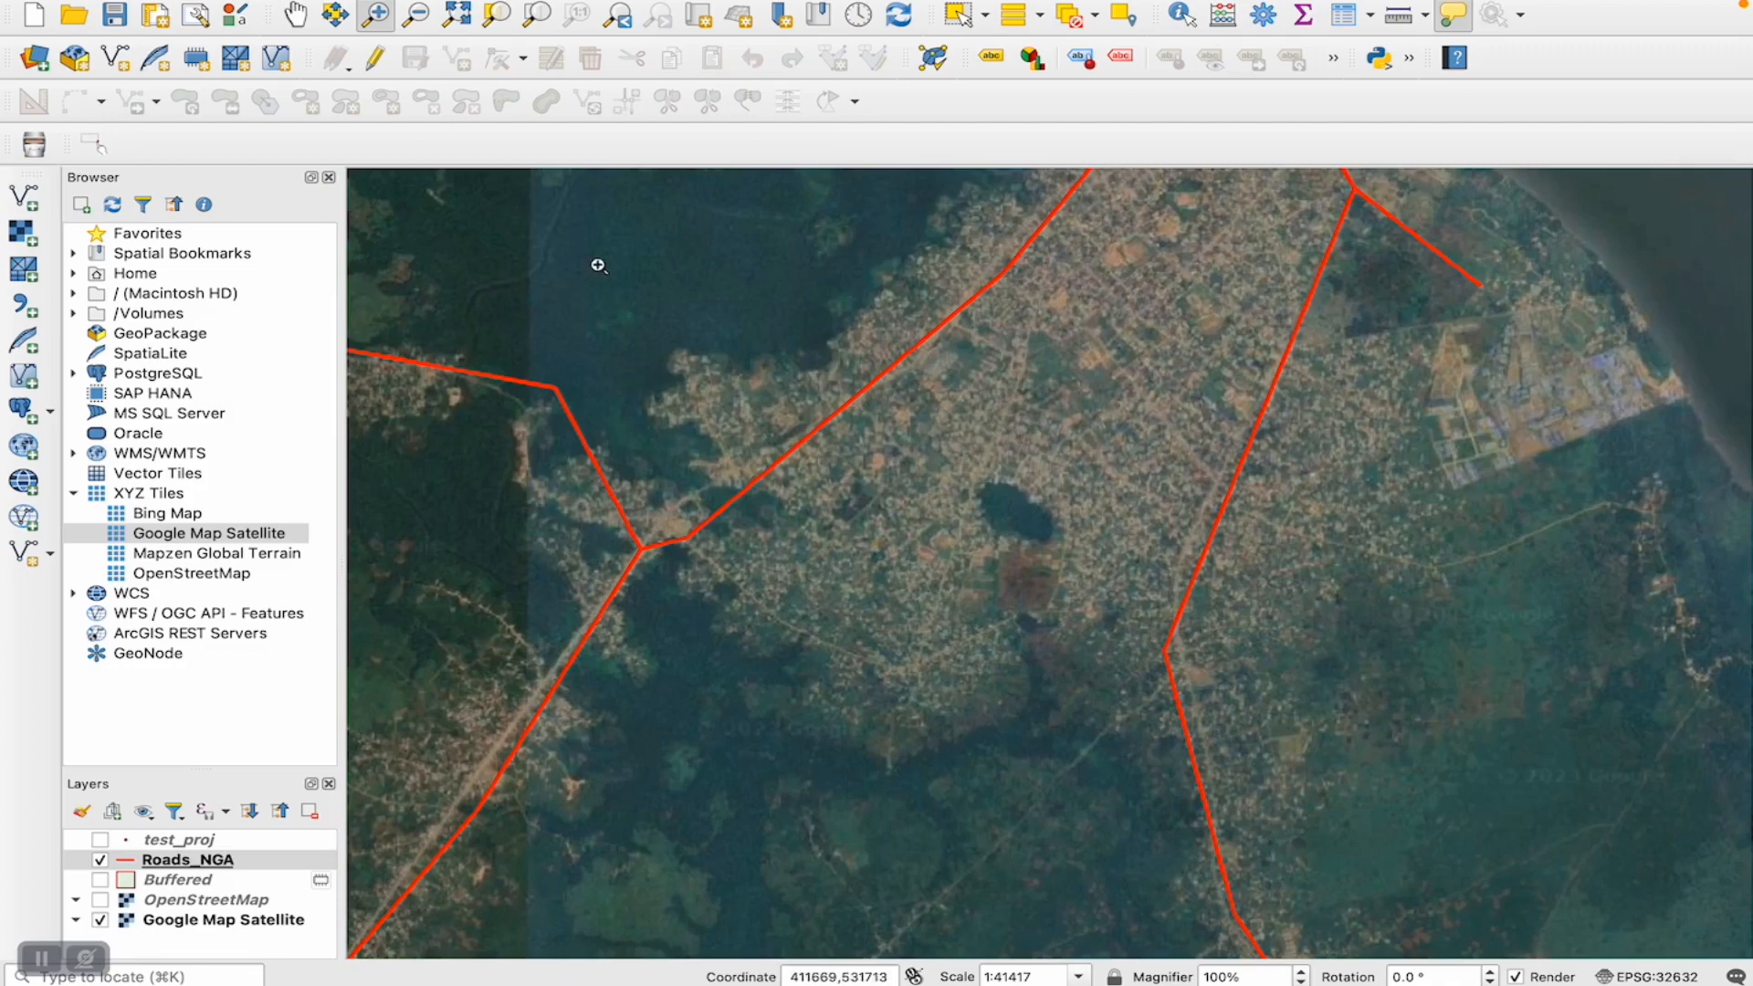
click(416, 14)
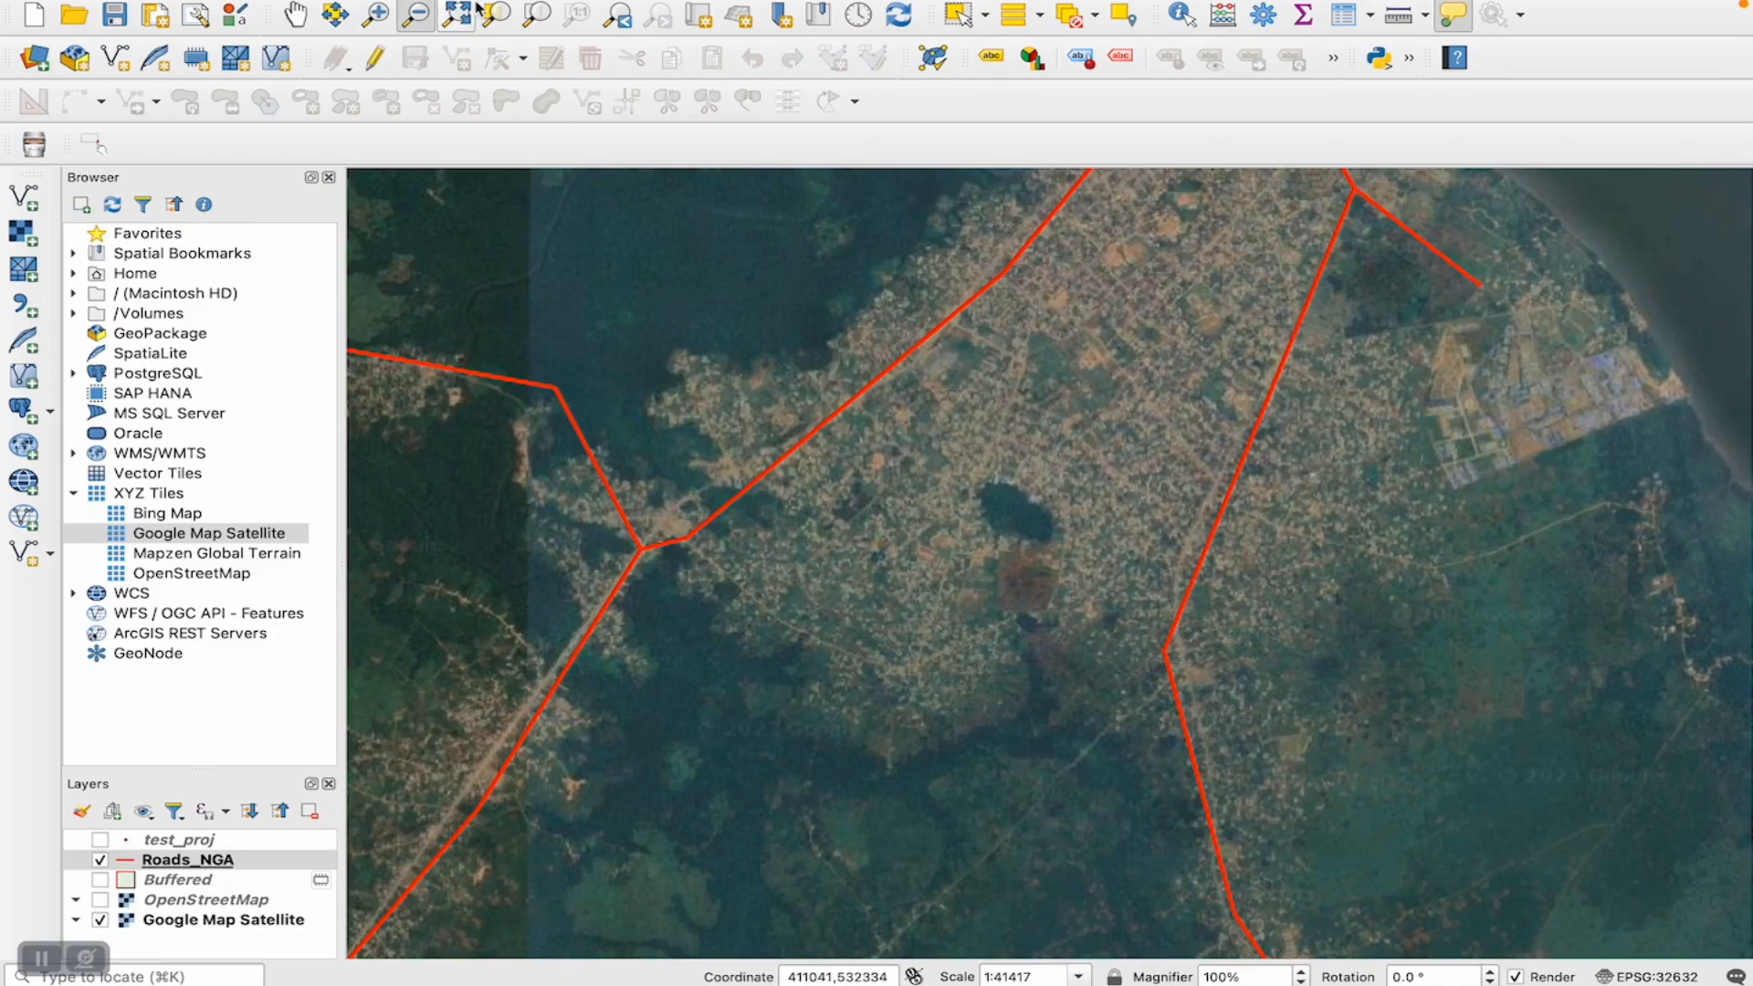
click(1120, 655)
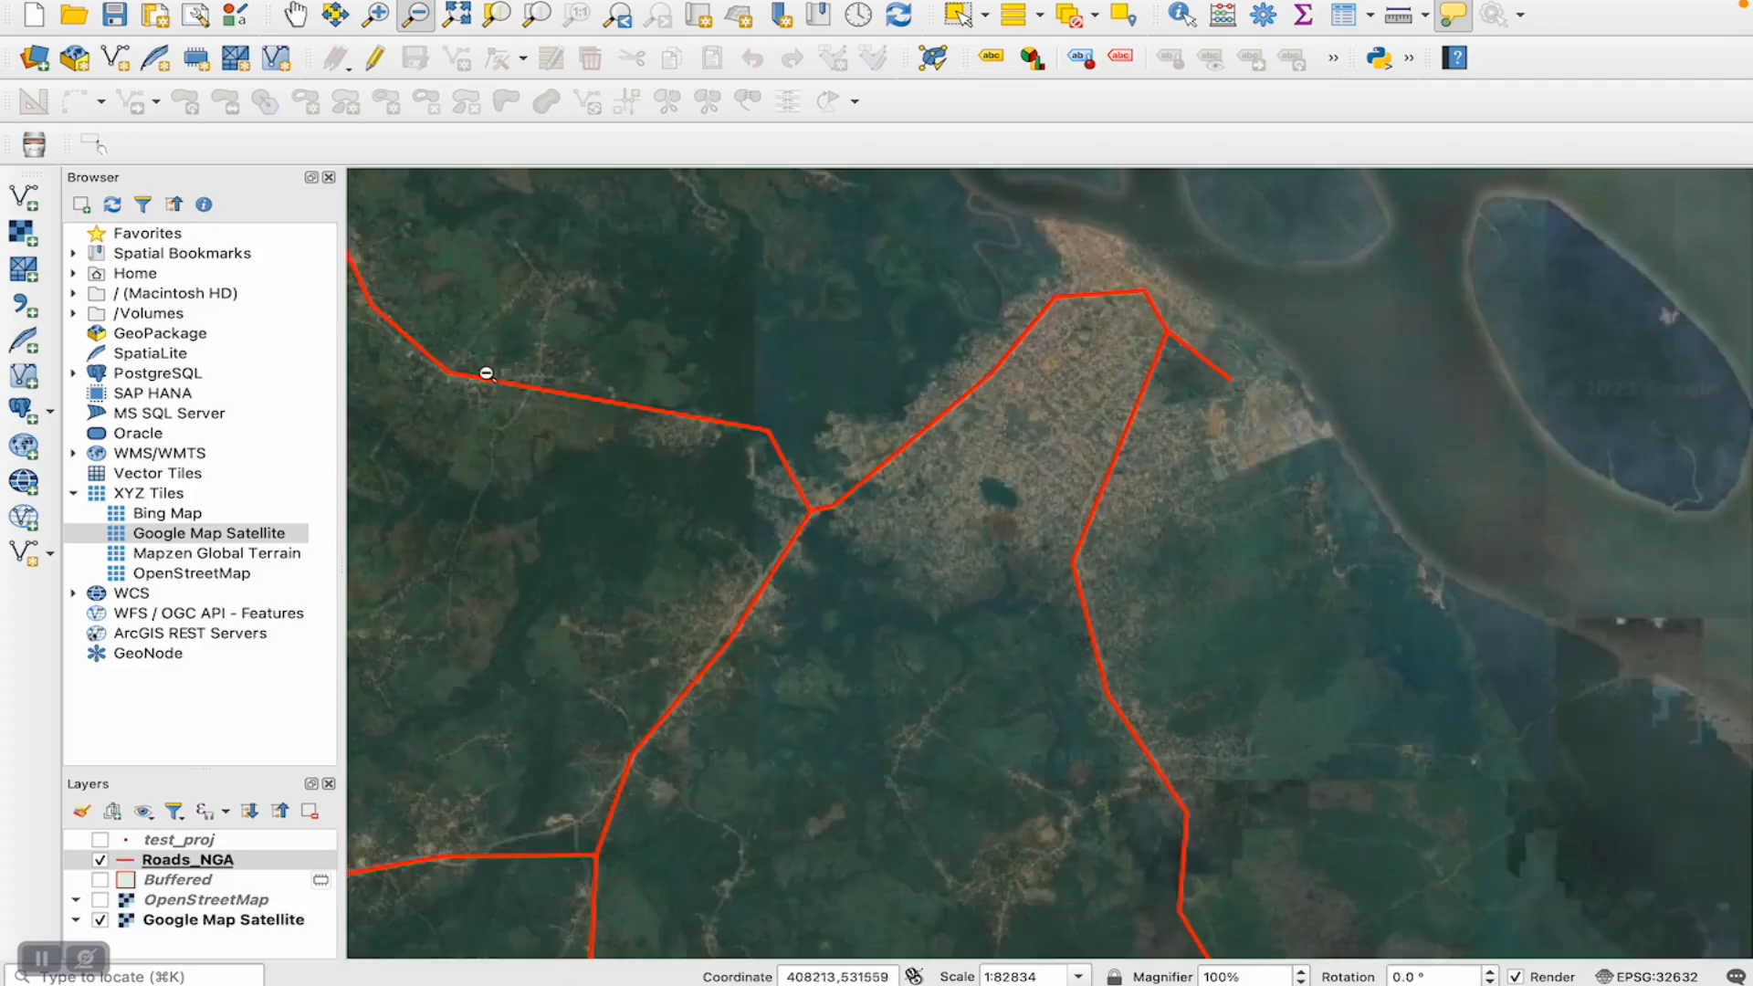
drag(439, 320, 649, 501)
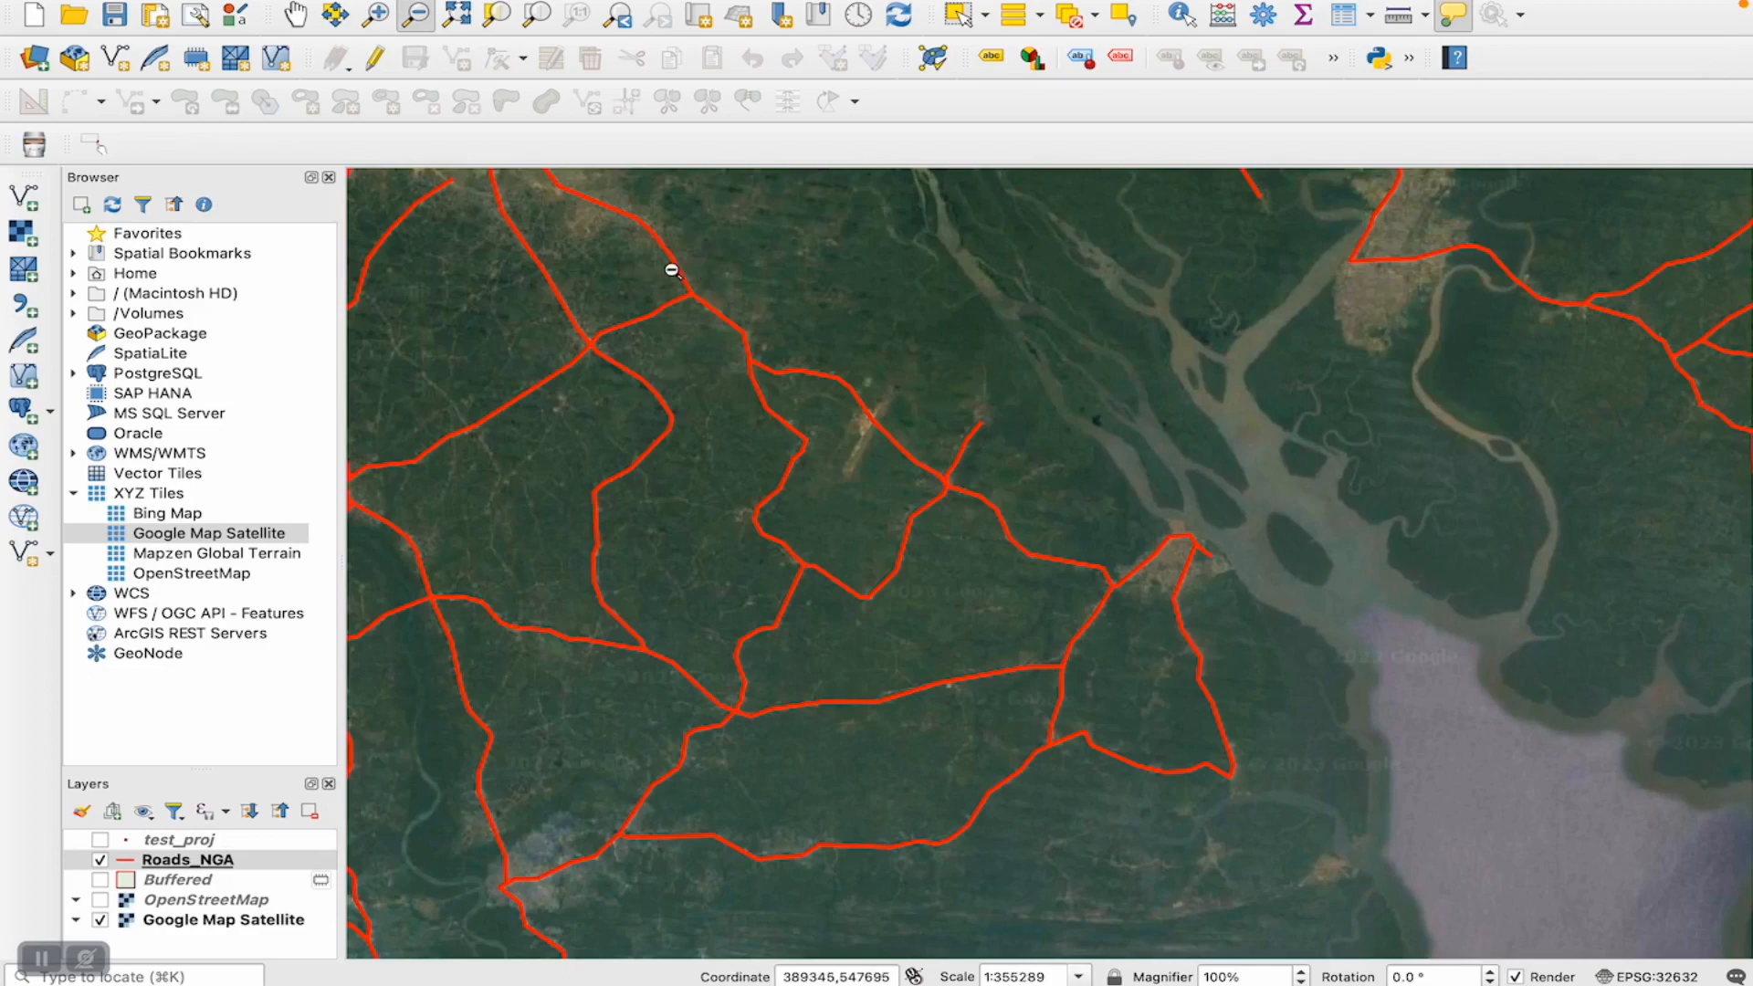
click(369, 14)
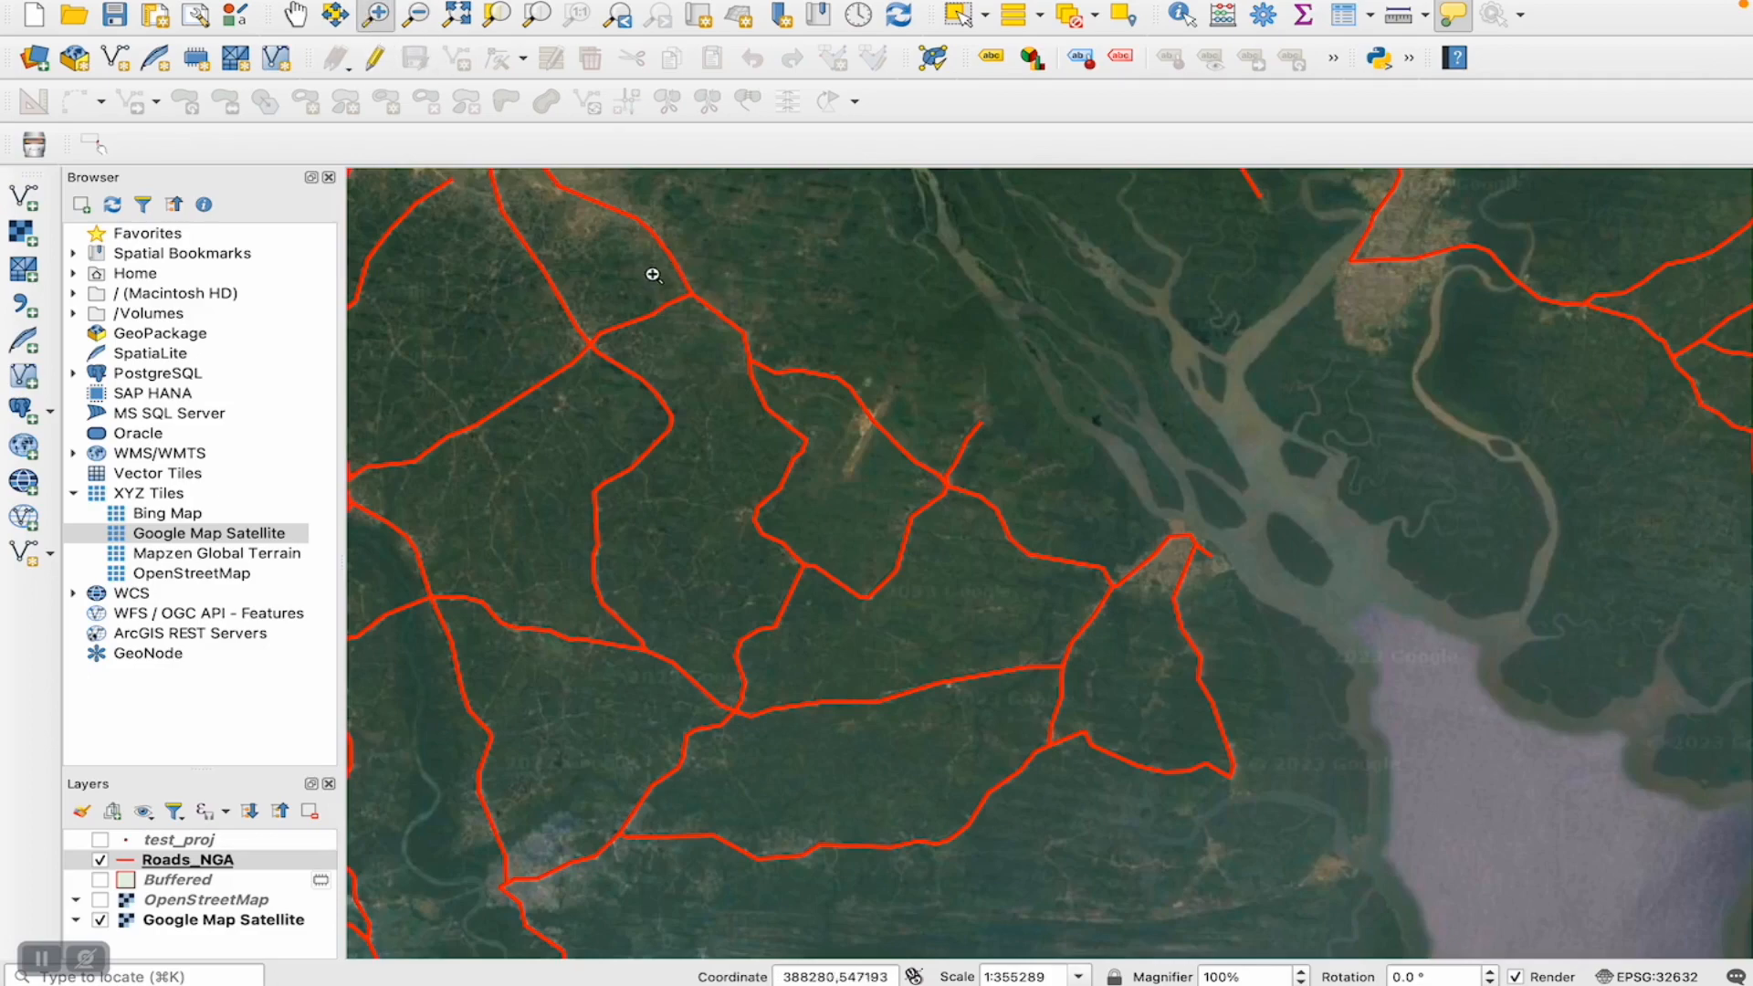
drag(660, 242, 749, 367)
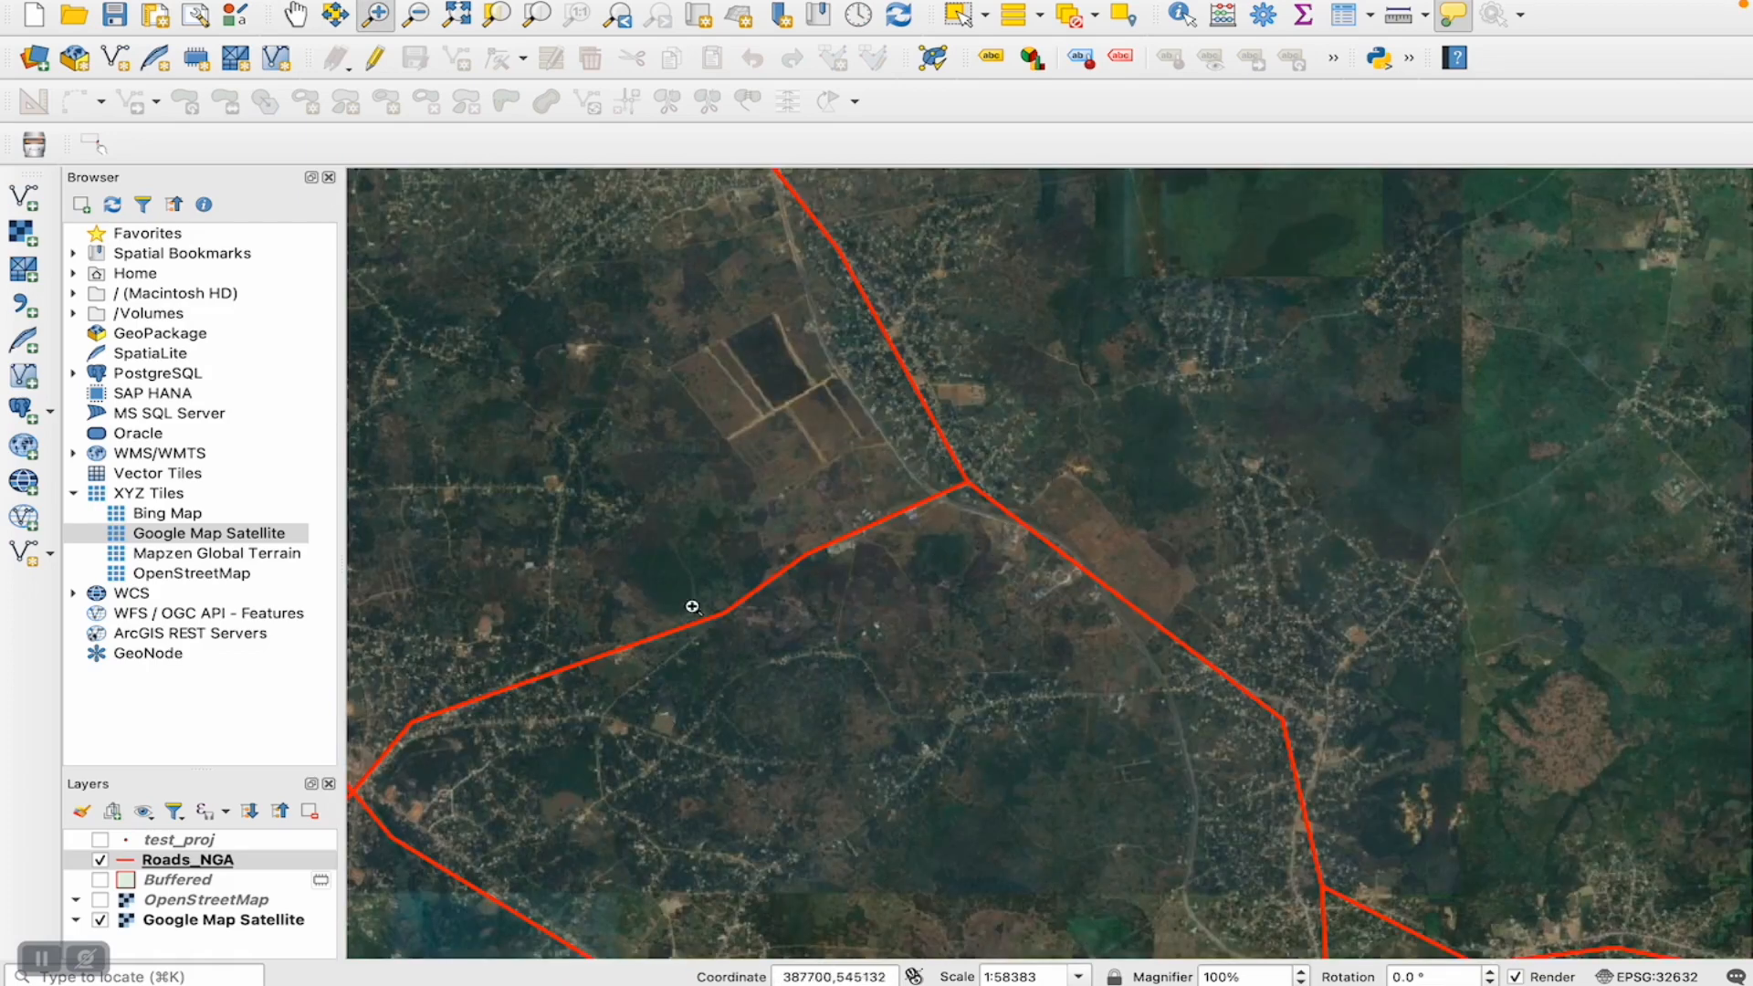
drag(897, 465, 1291, 719)
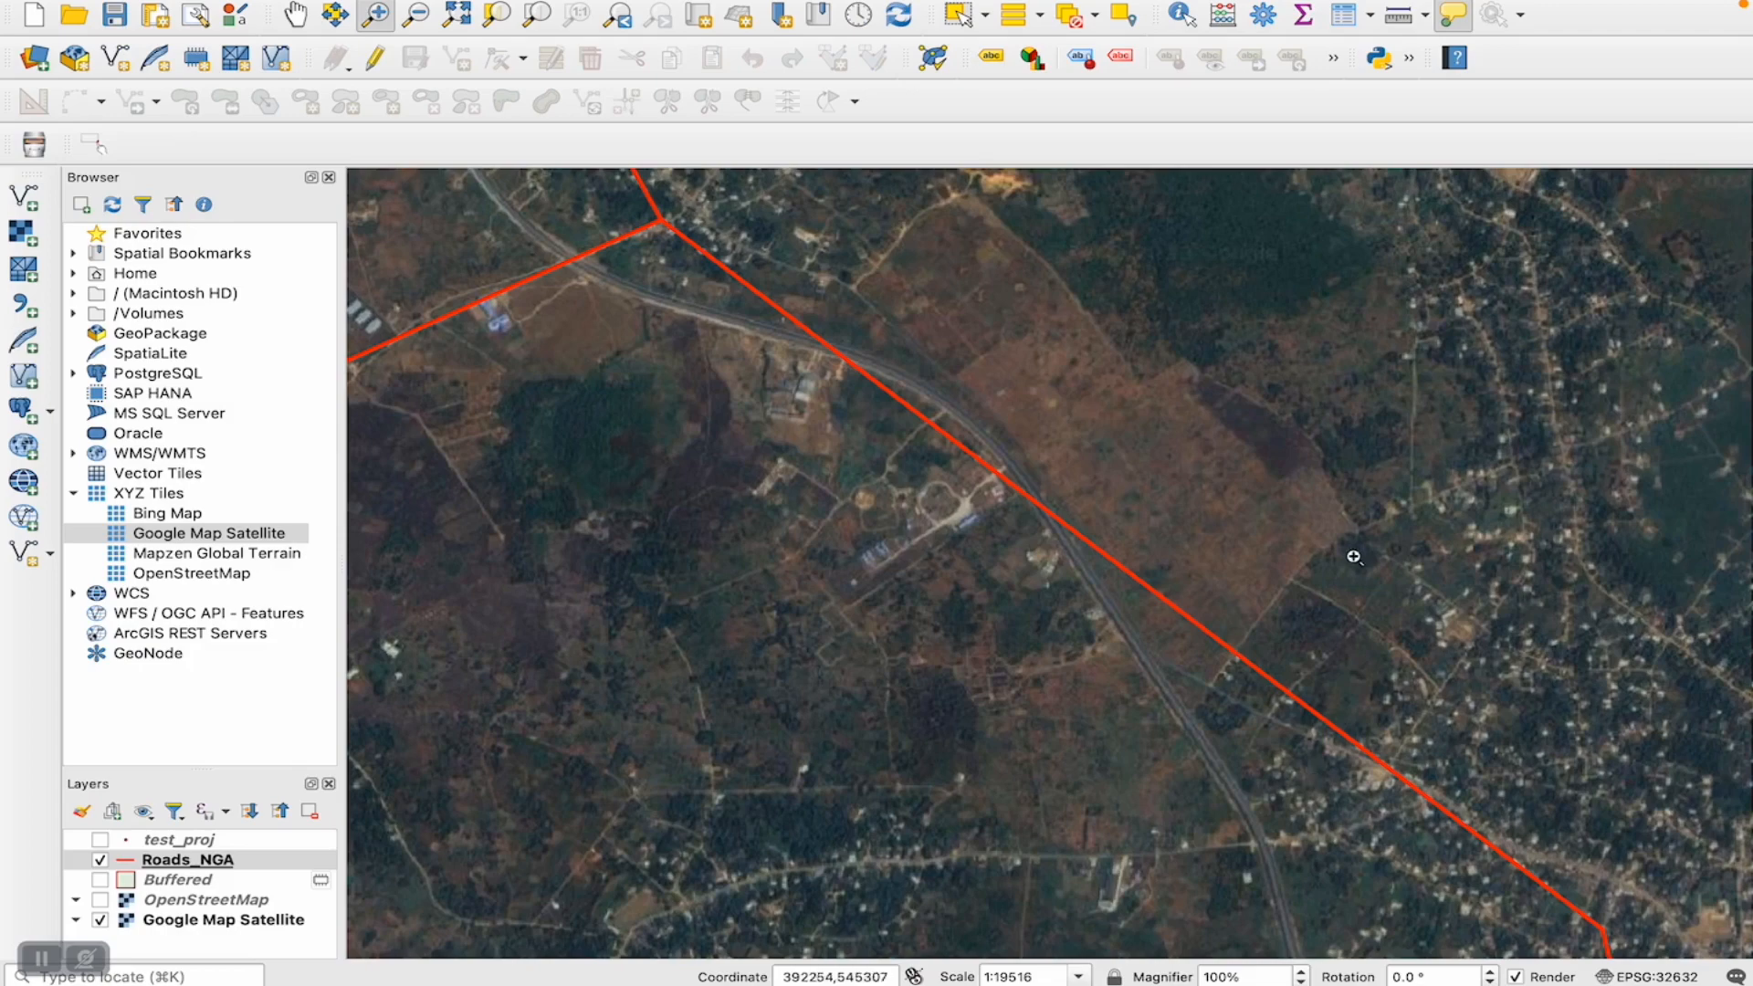
- Open the Buffer geoprocessing tool with Roads_NGA as the input layer and check its distance unit
mouse_move(1100, 549)
mouse_move(804, 4)
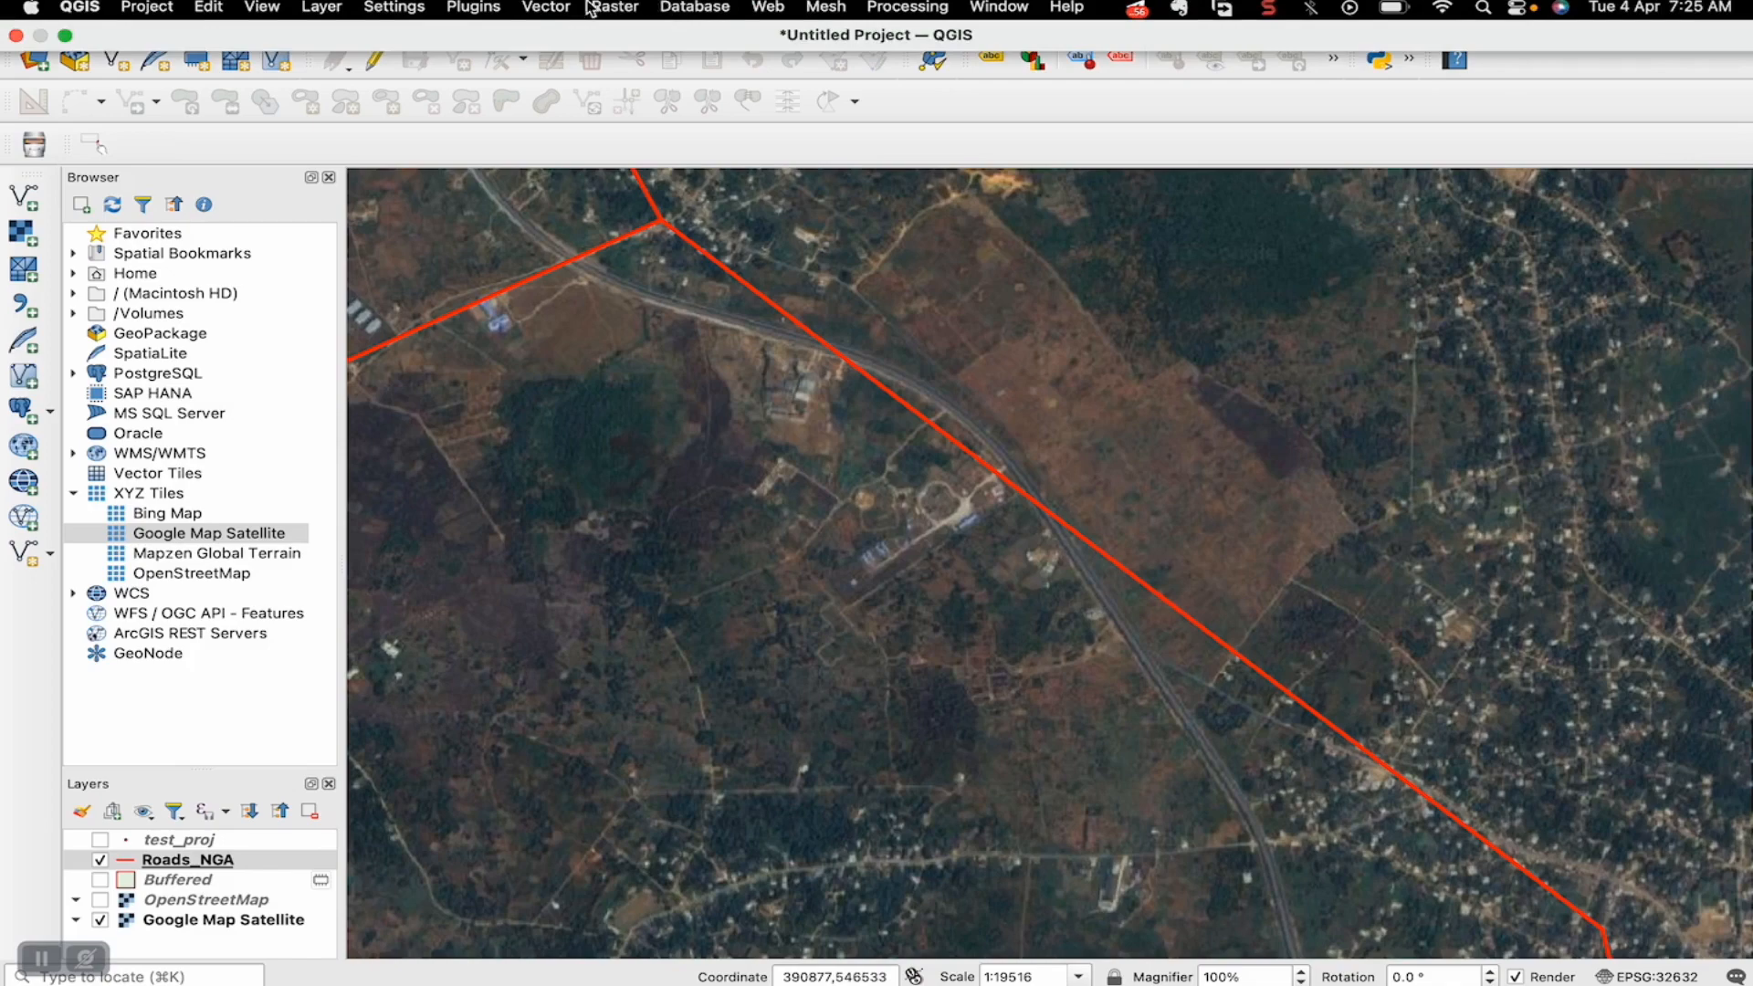
click(539, 11)
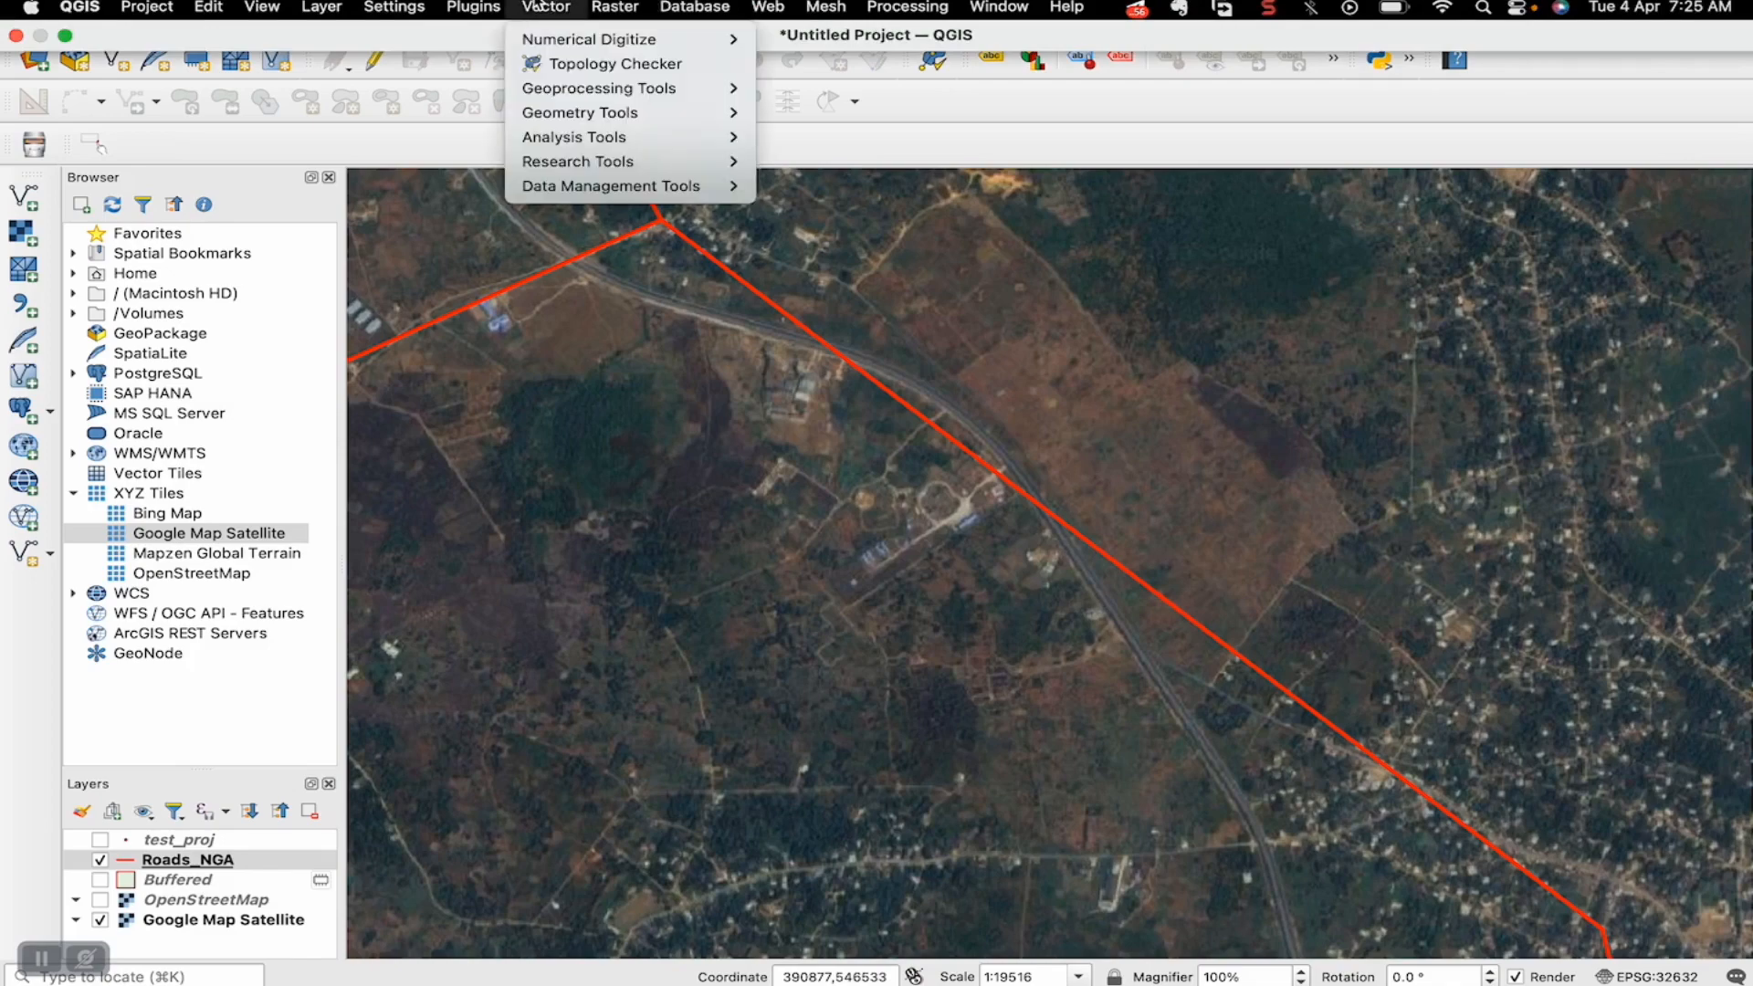
mouse_move(545, 91)
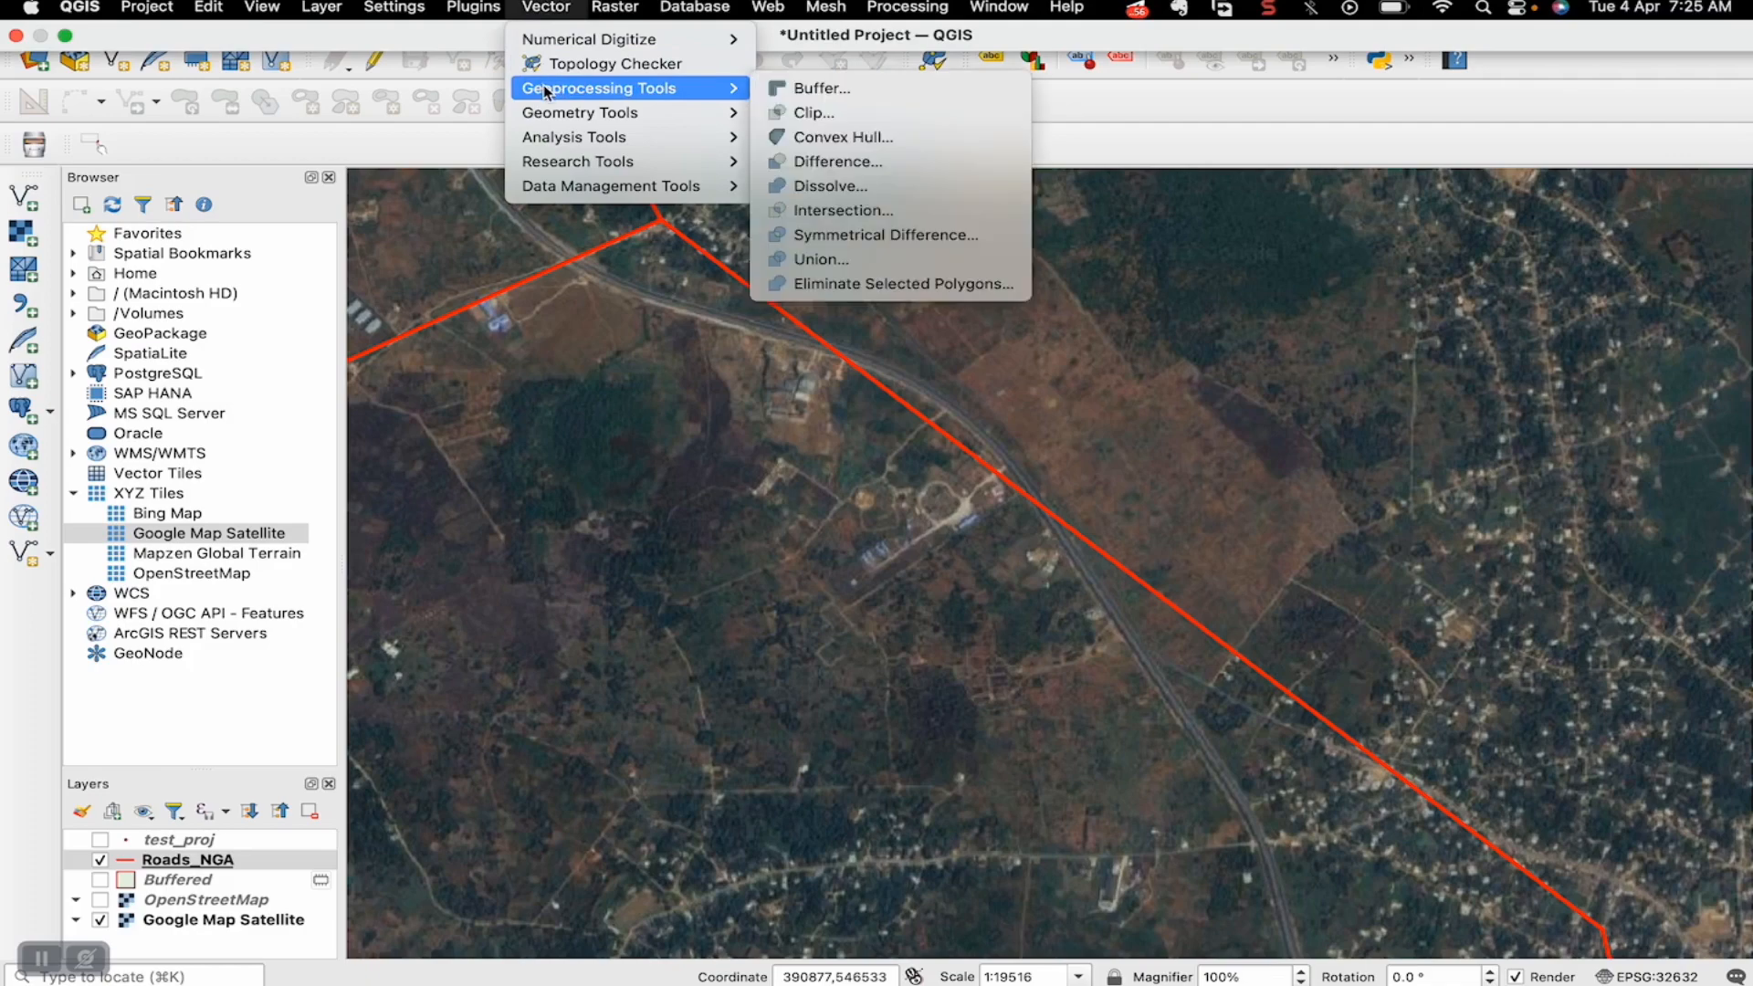
click(800, 89)
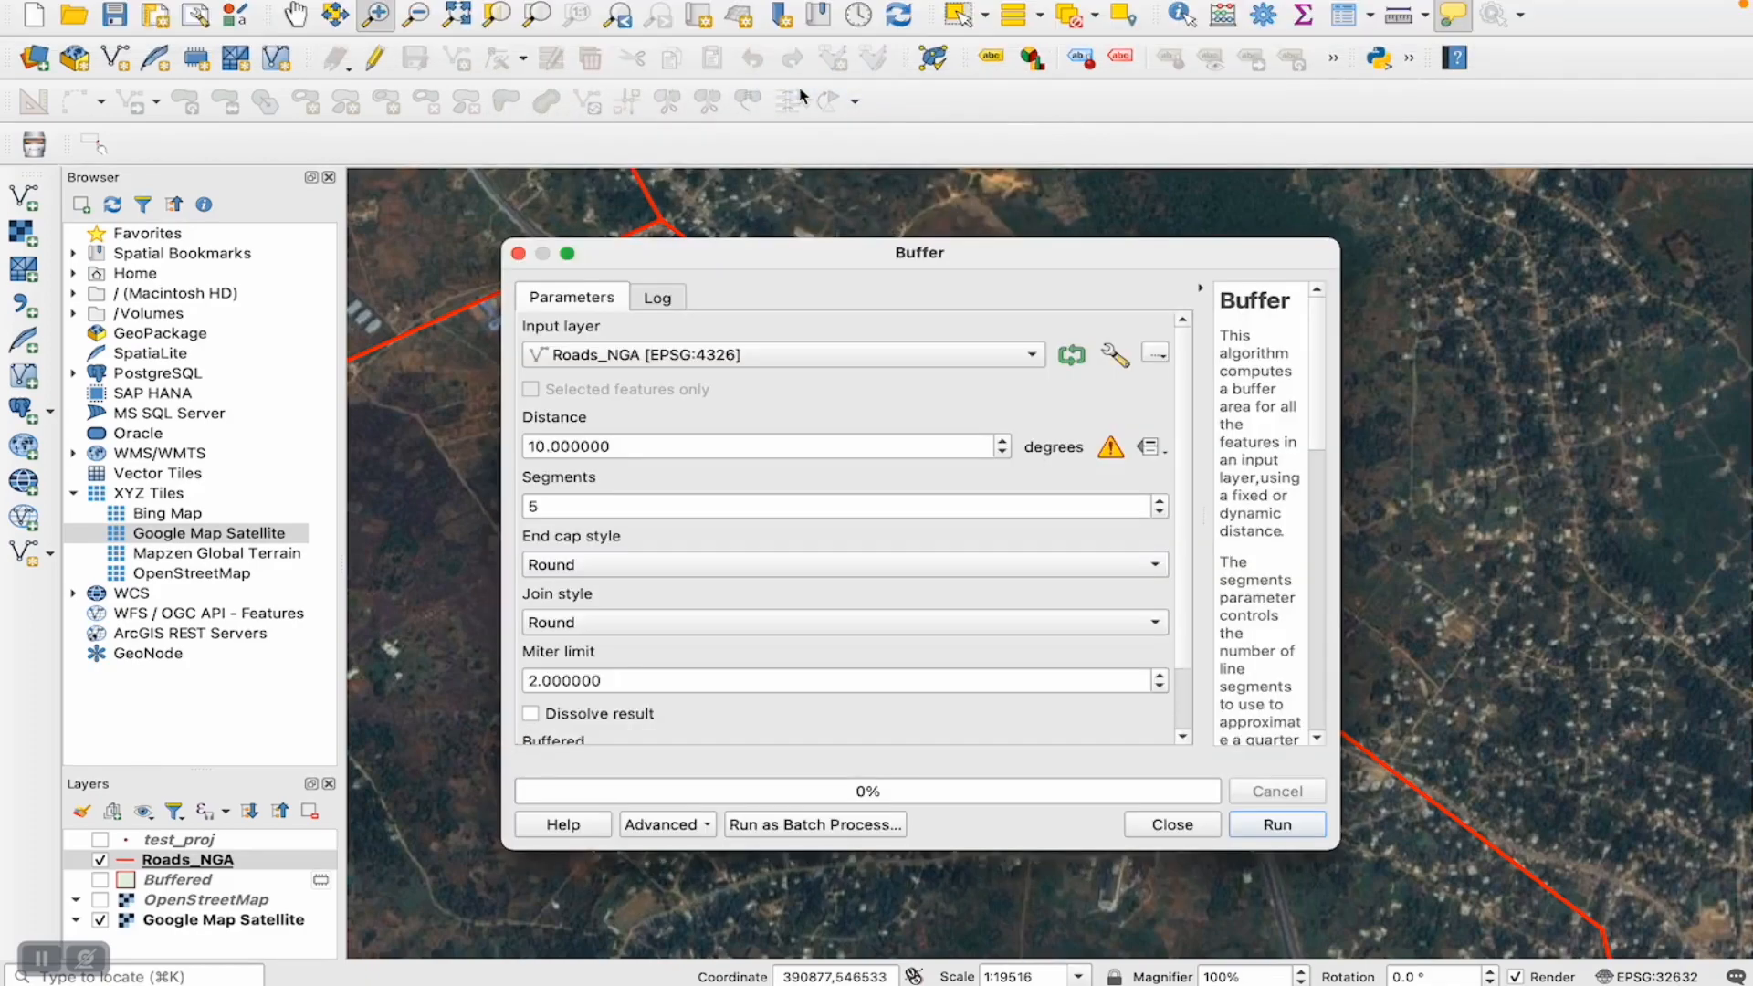
click(656, 354)
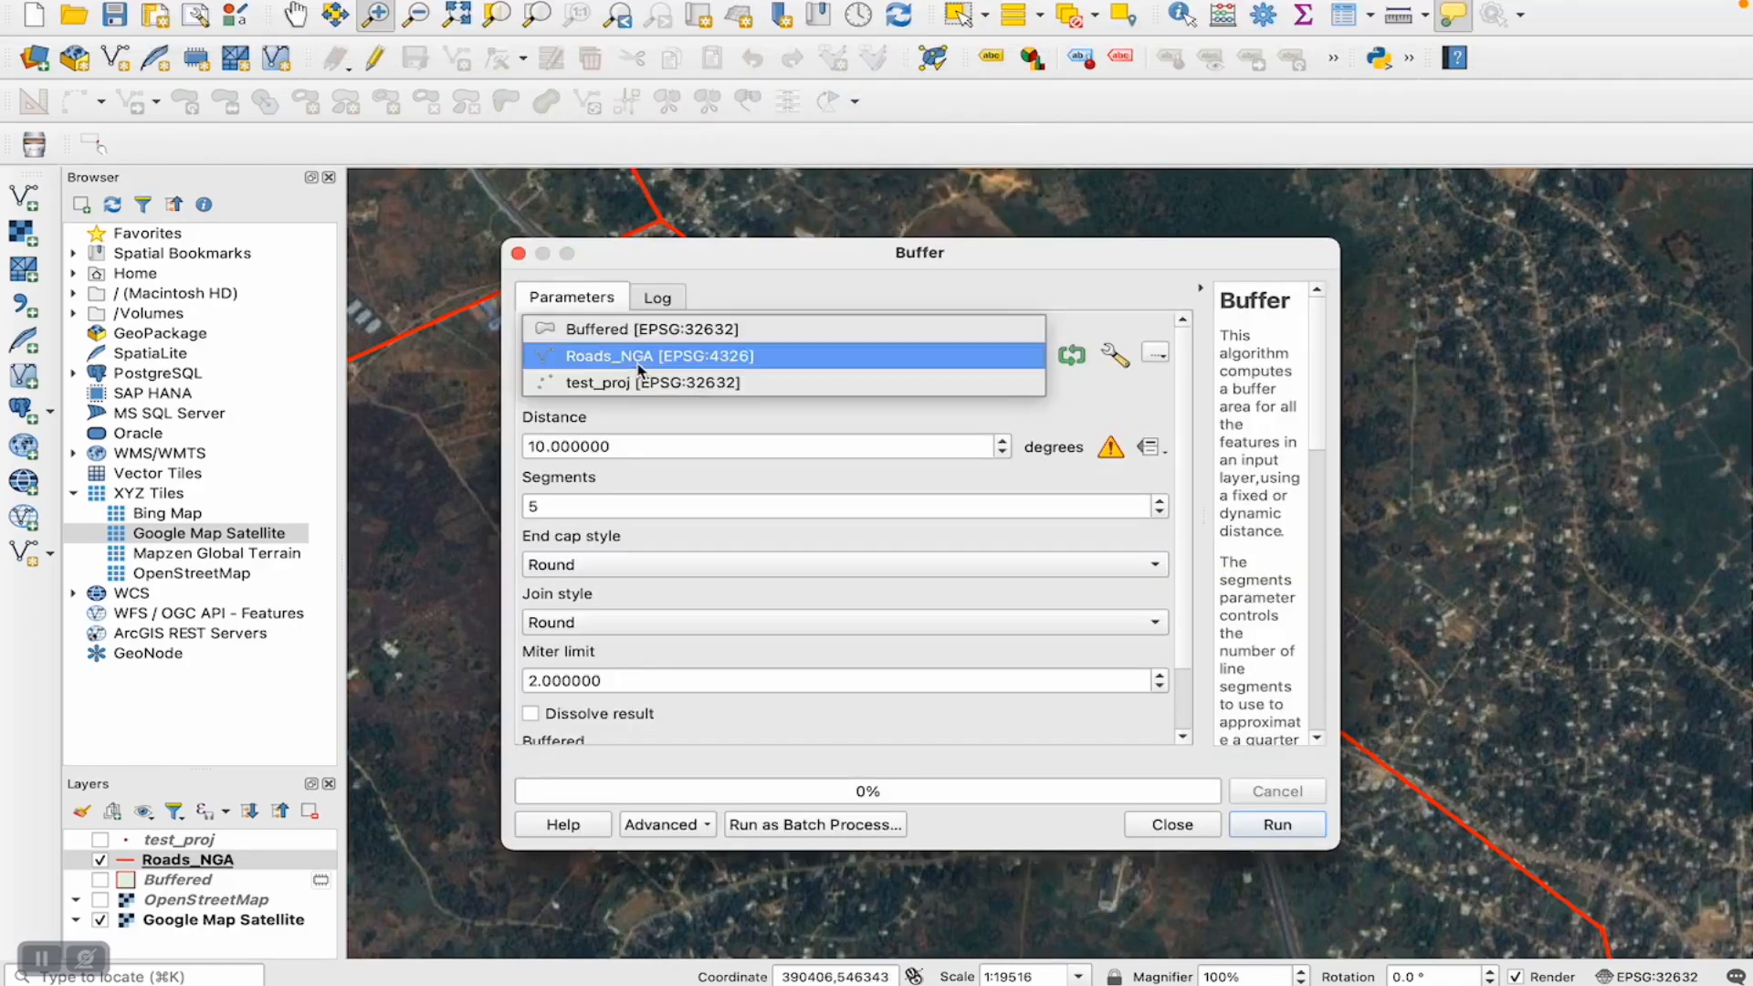
click(576, 366)
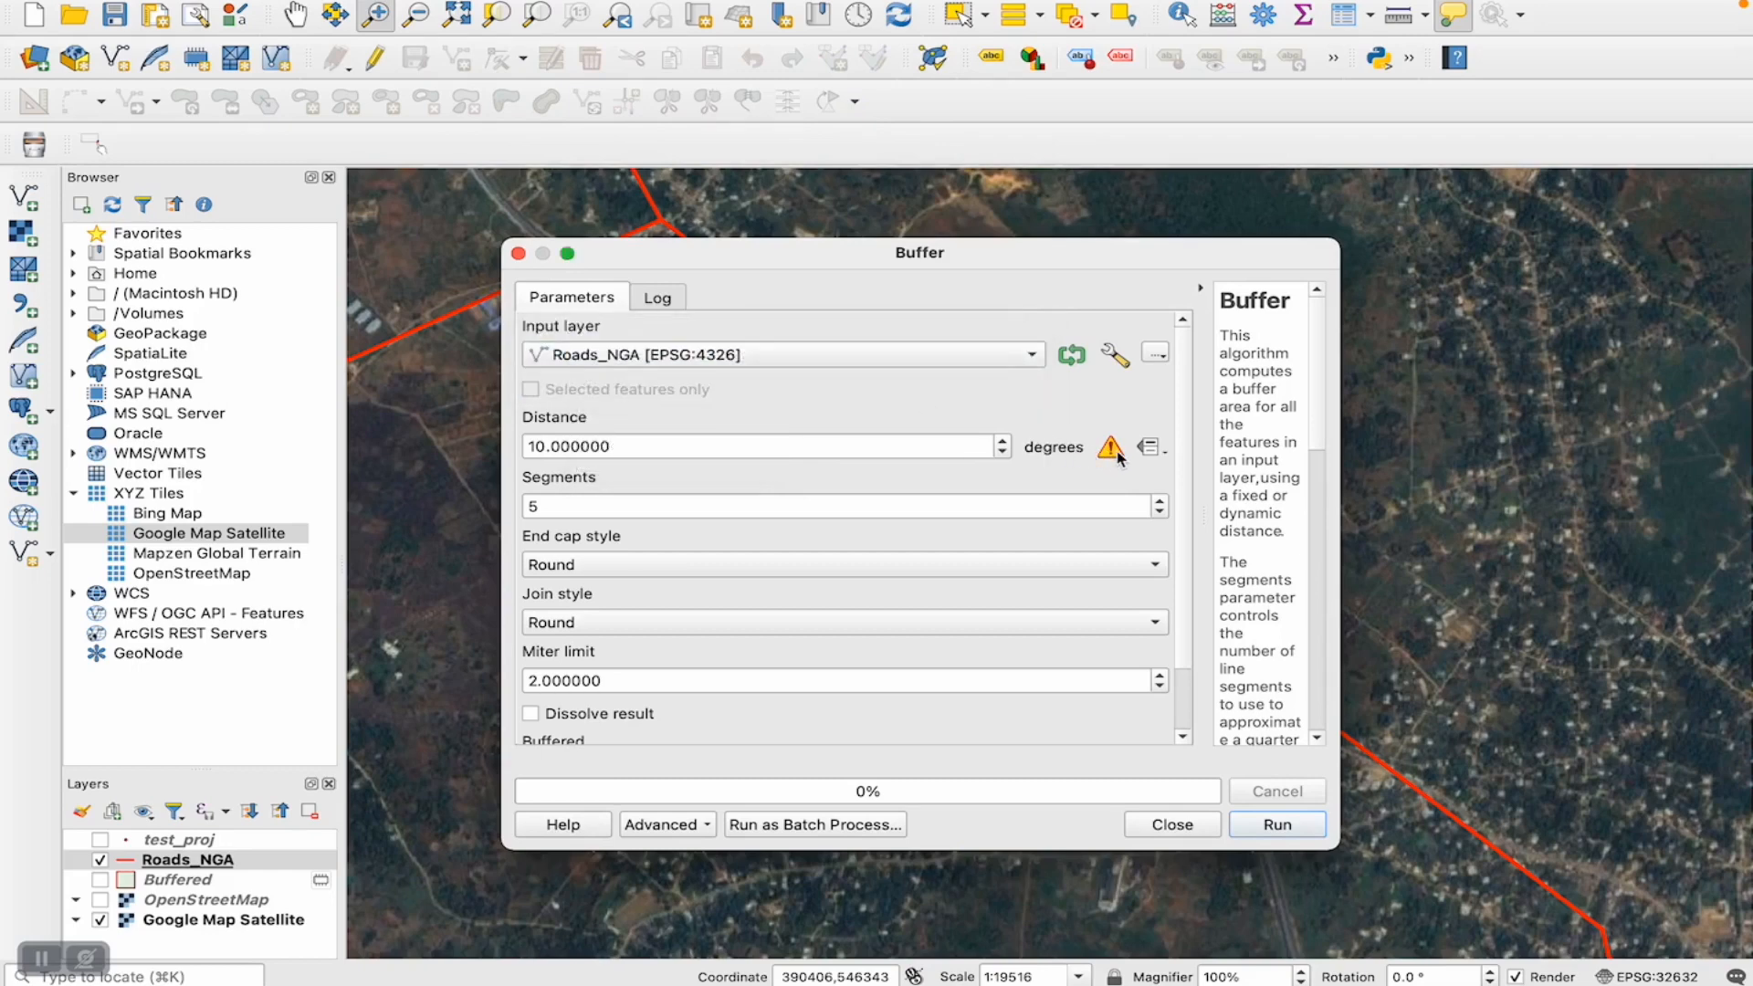
mouse_move(1116, 457)
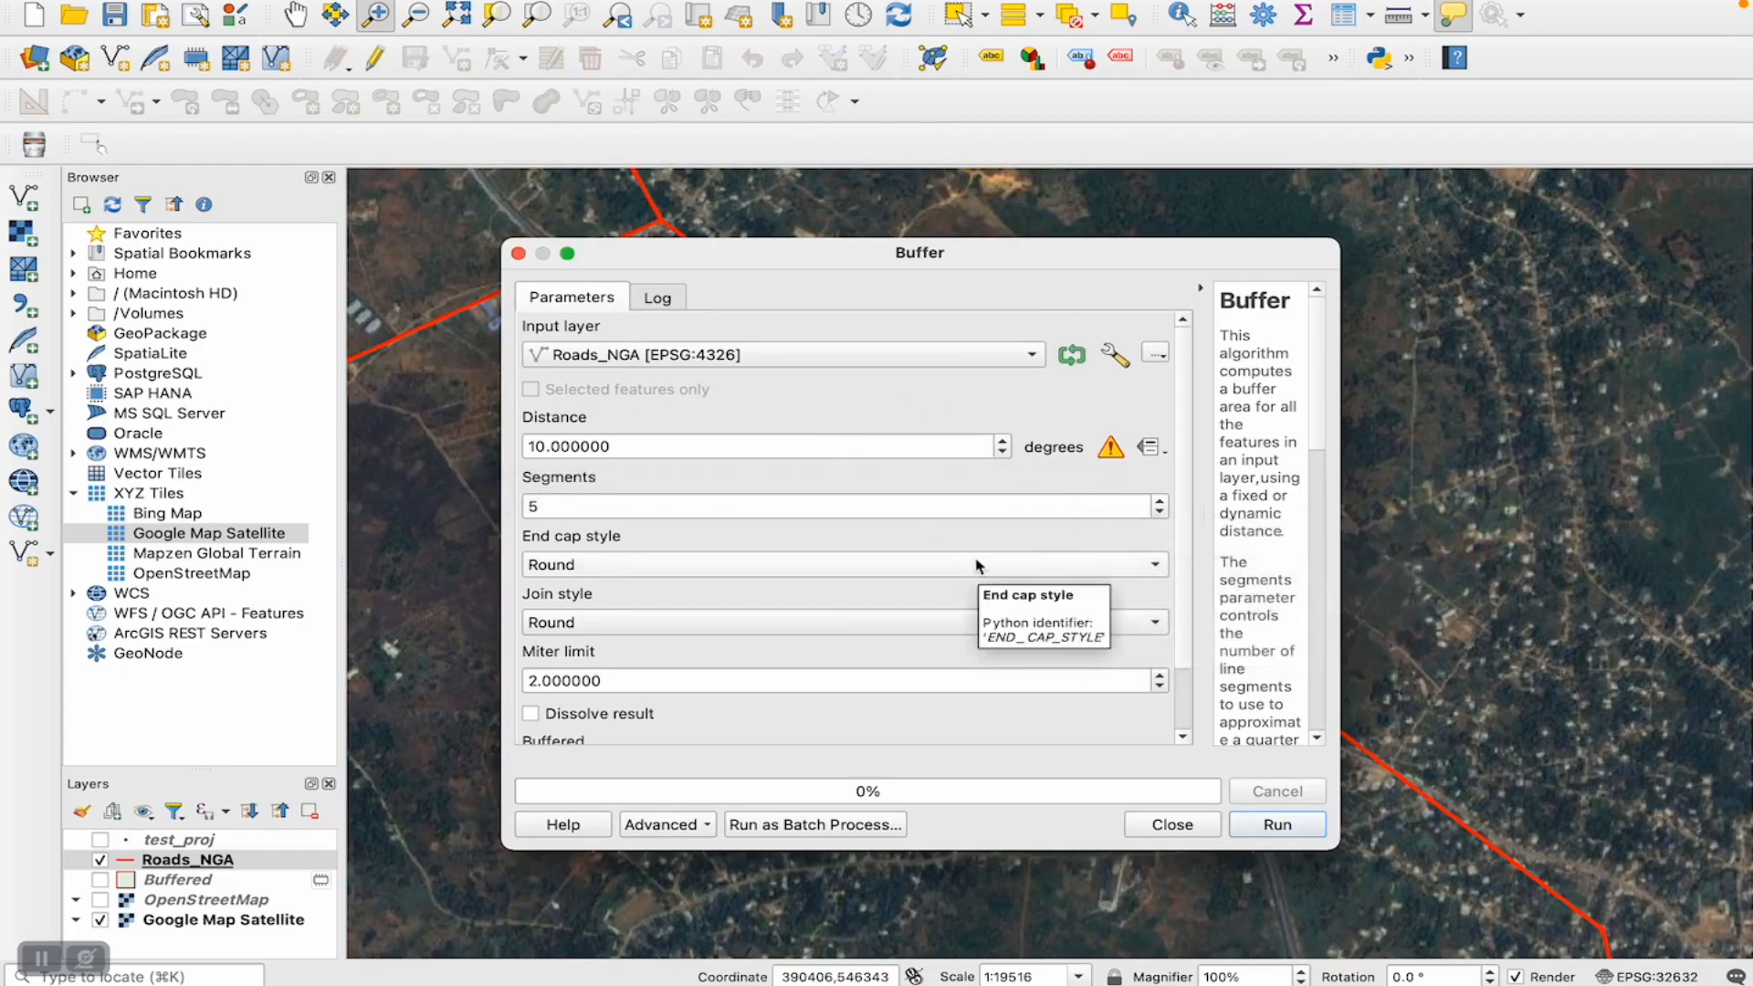
click(1184, 830)
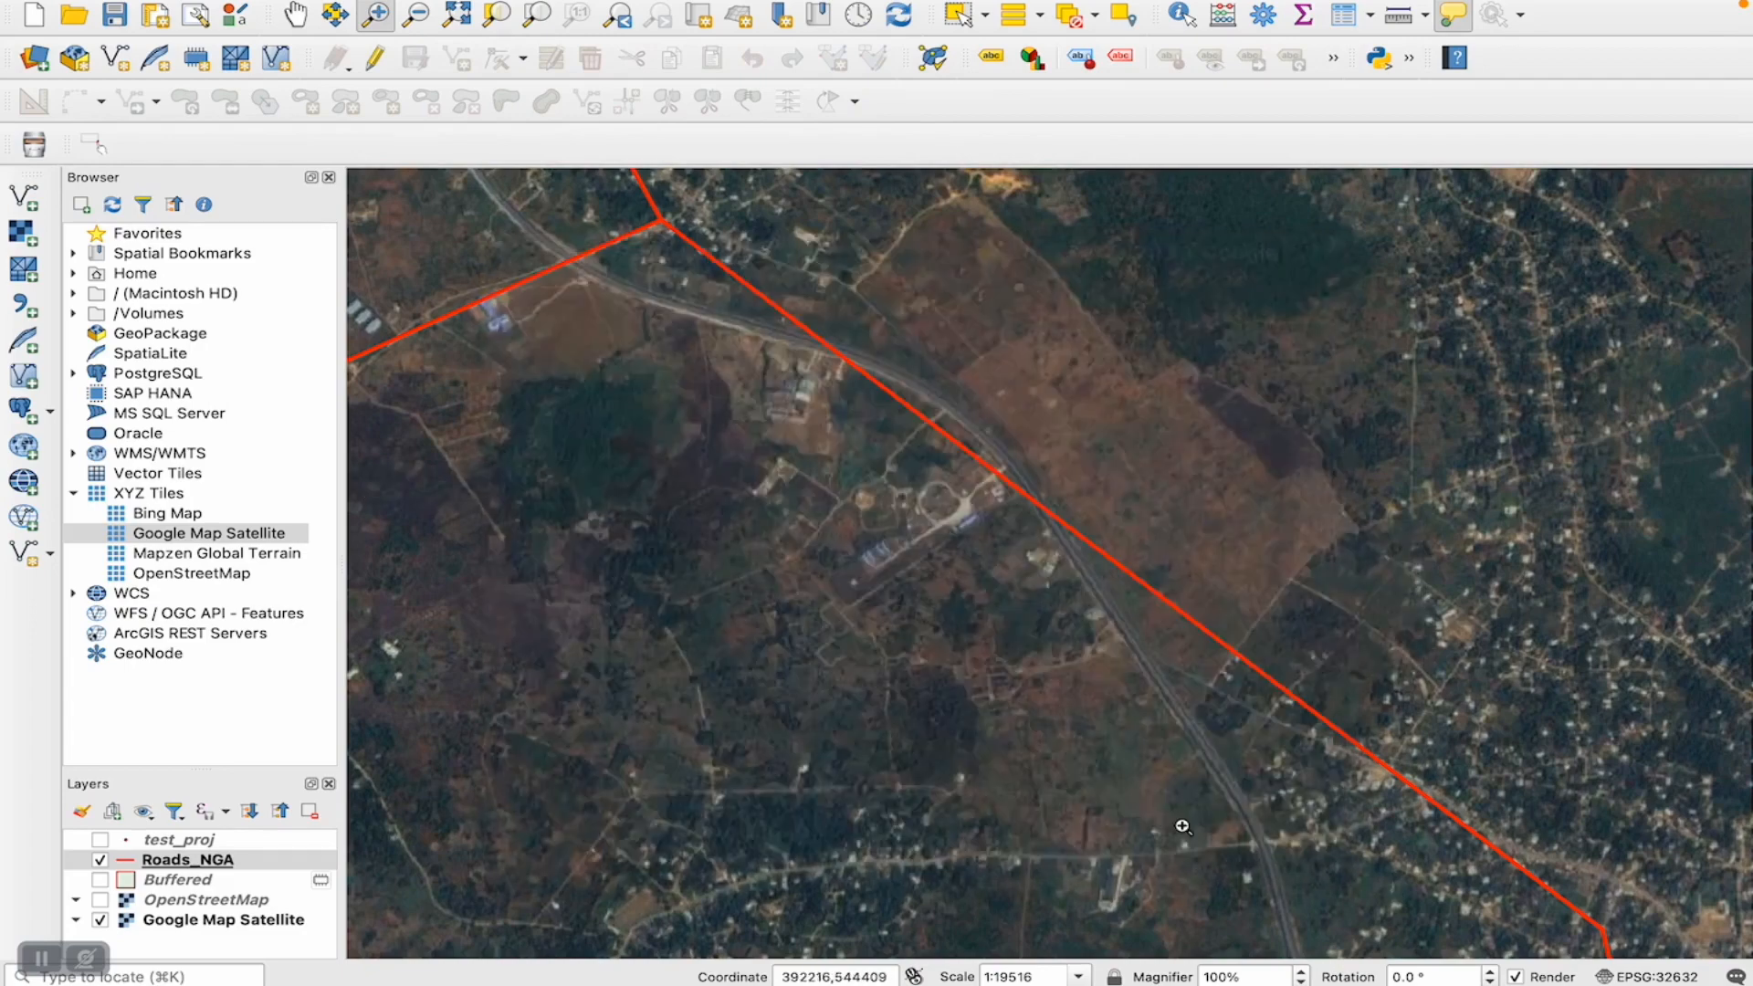
click(154, 862)
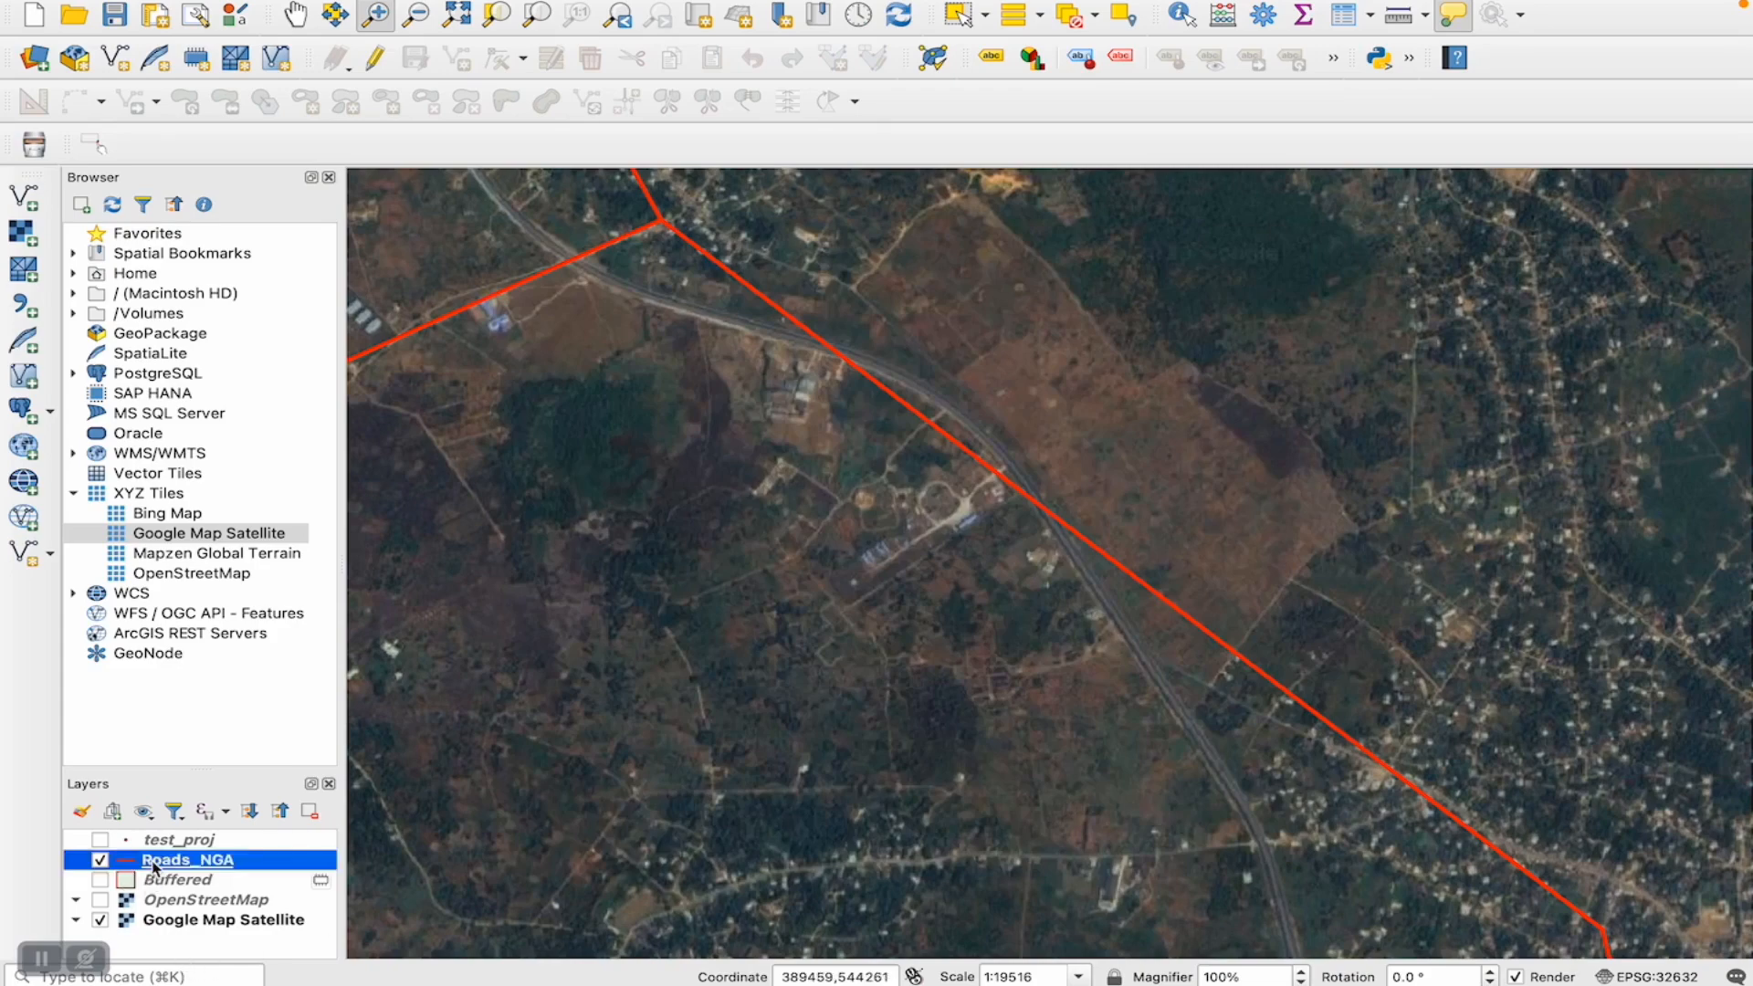
right_click(154, 867)
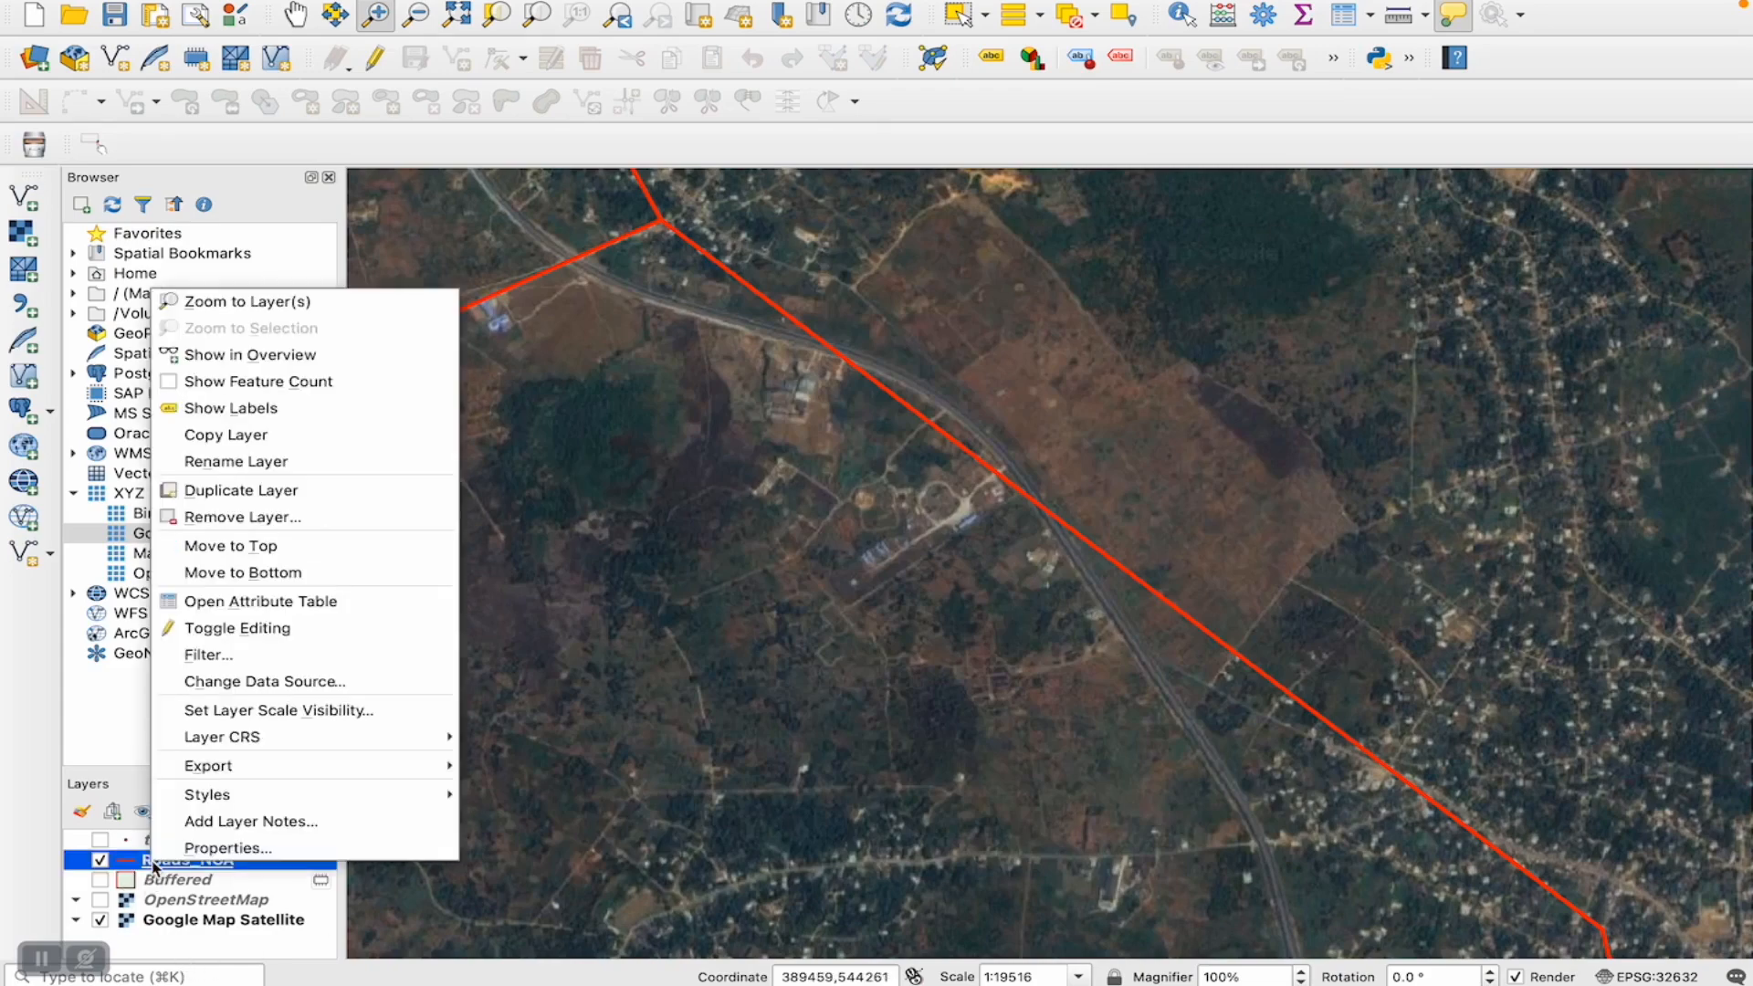
click(226, 849)
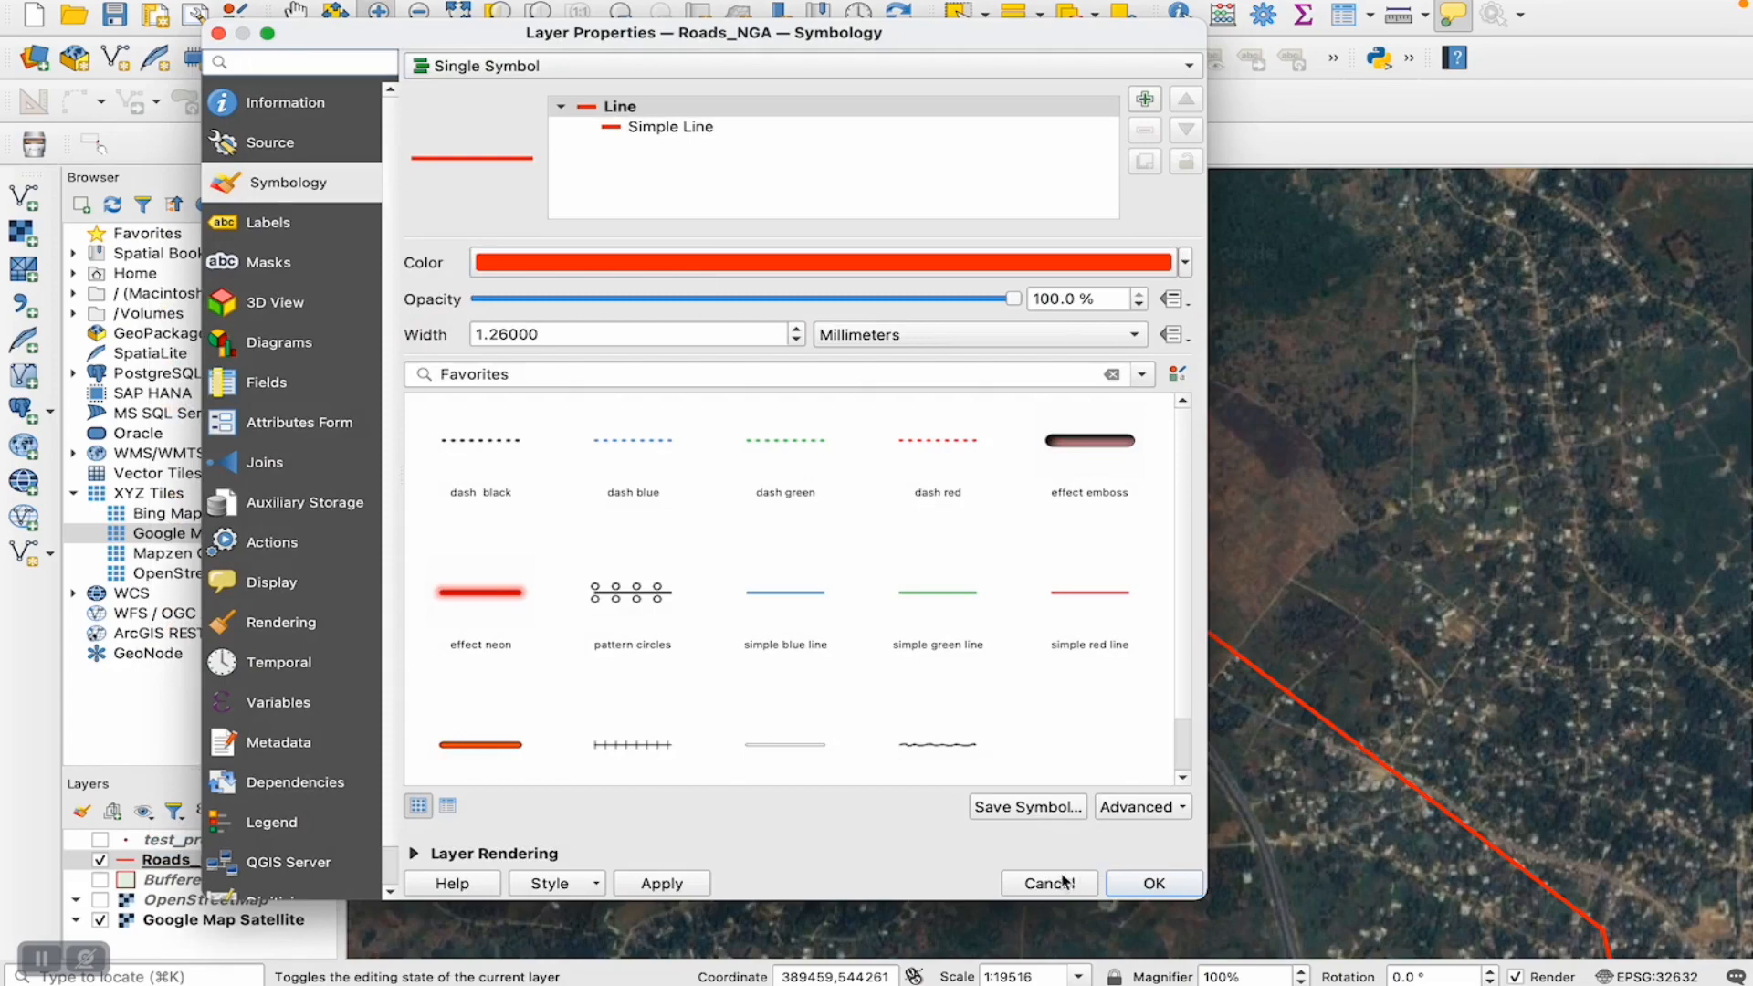
click(1059, 882)
- Start exporting the Roads_NGA layer as an ESRI Shapefile named road_proj in the vector data folder
right_click(196, 869)
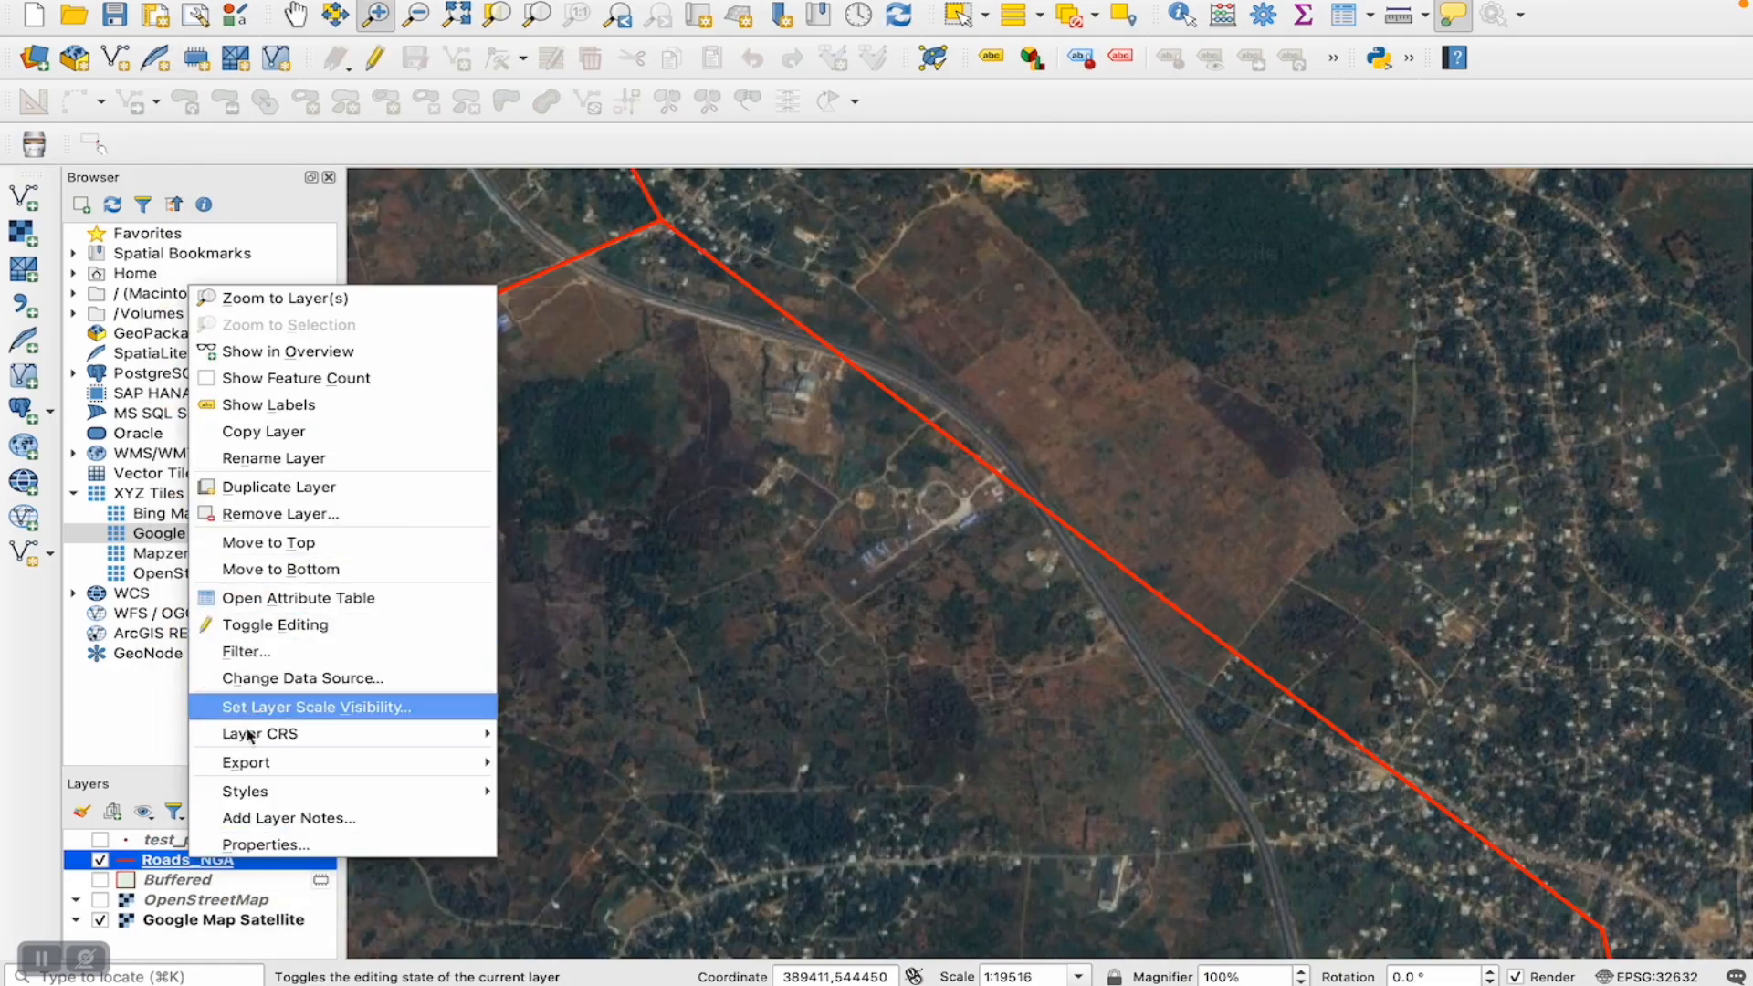
mouse_move(248, 764)
click(557, 765)
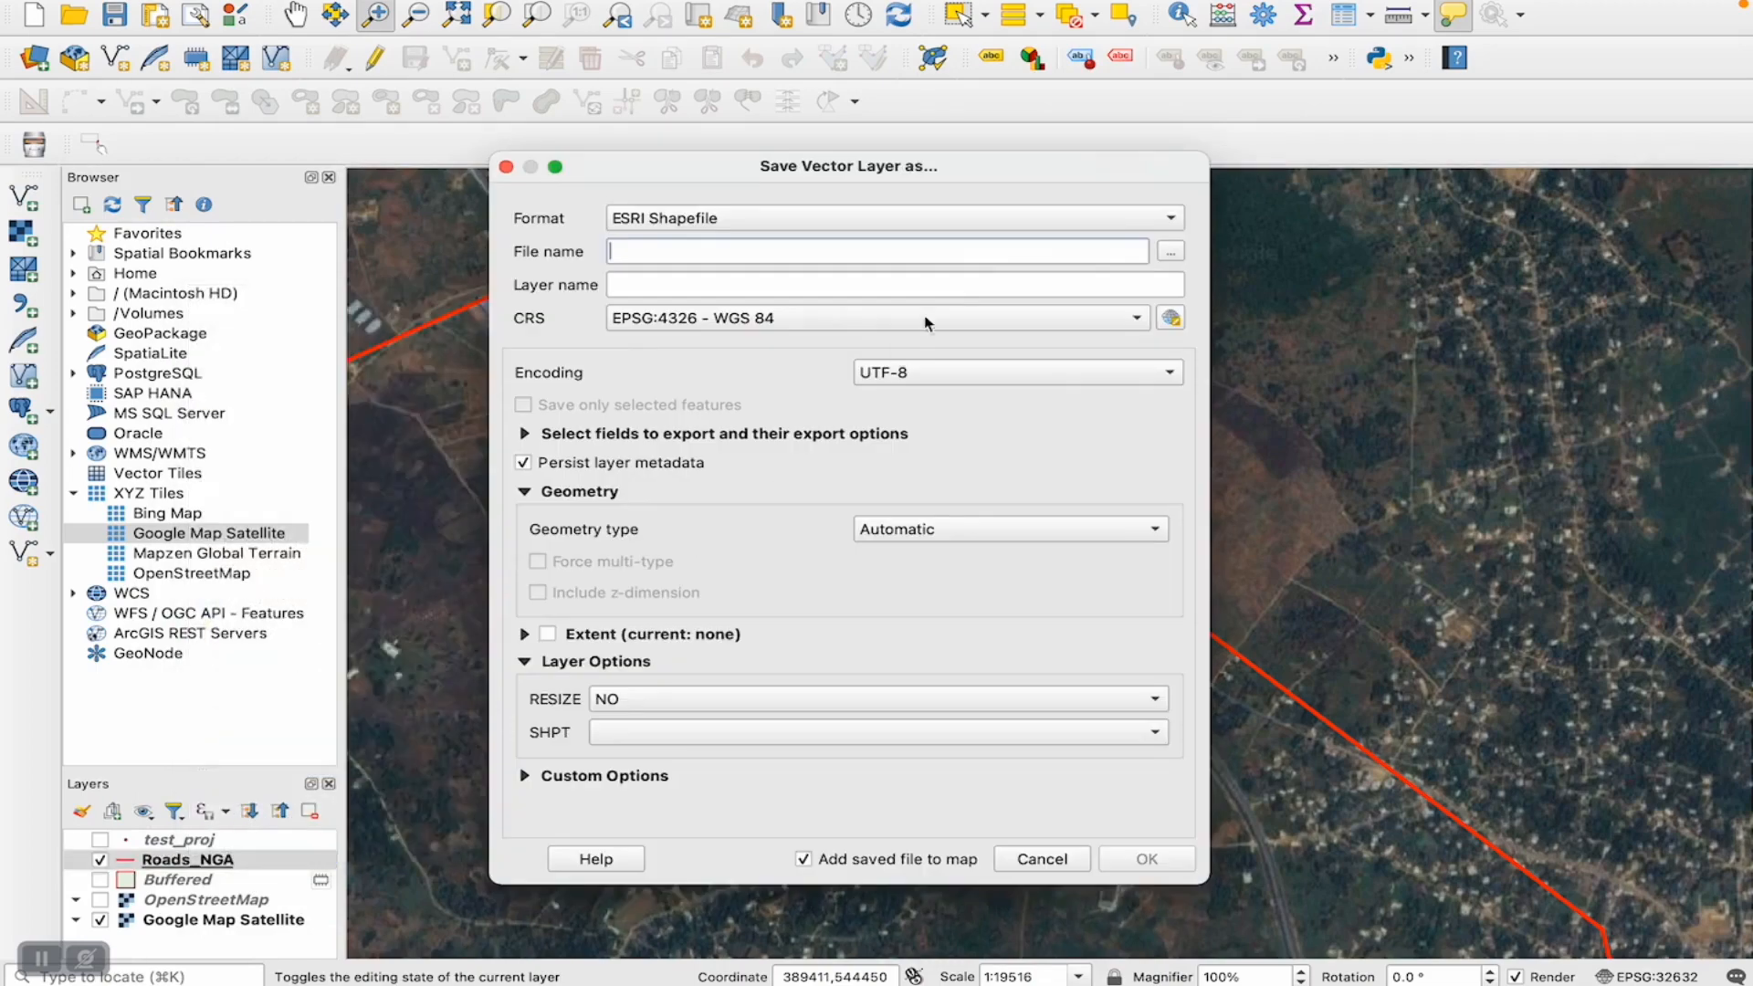
click(1171, 252)
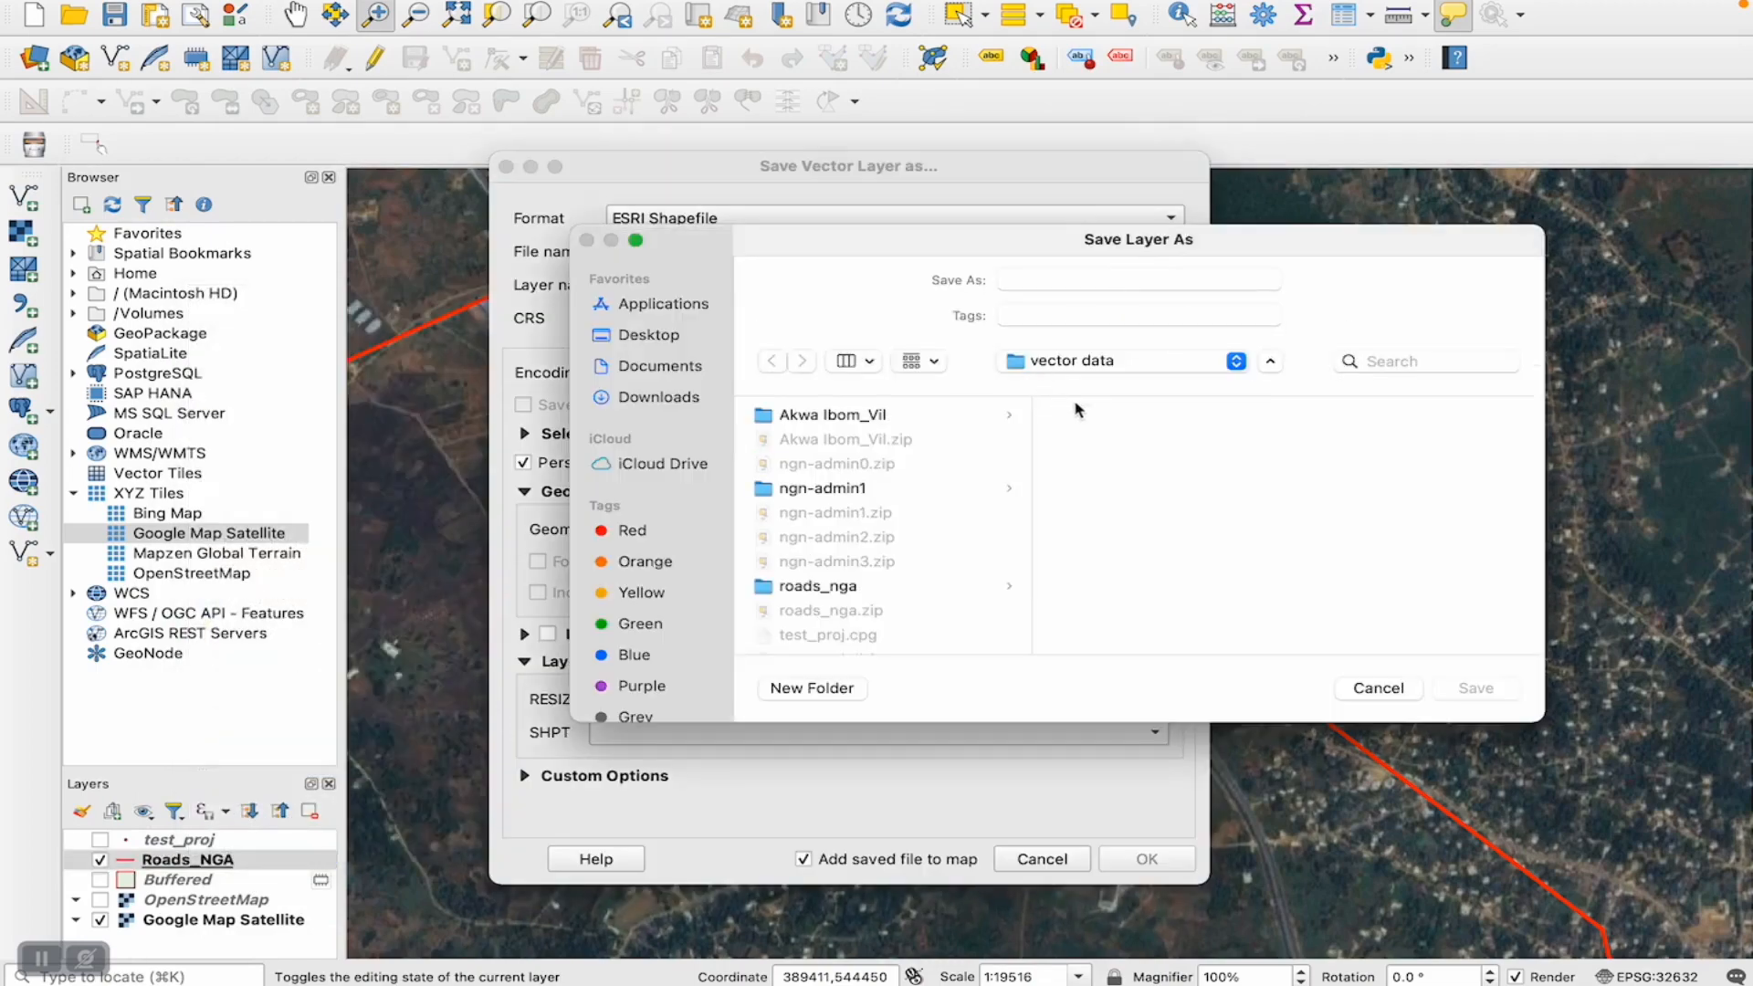
click(1070, 282)
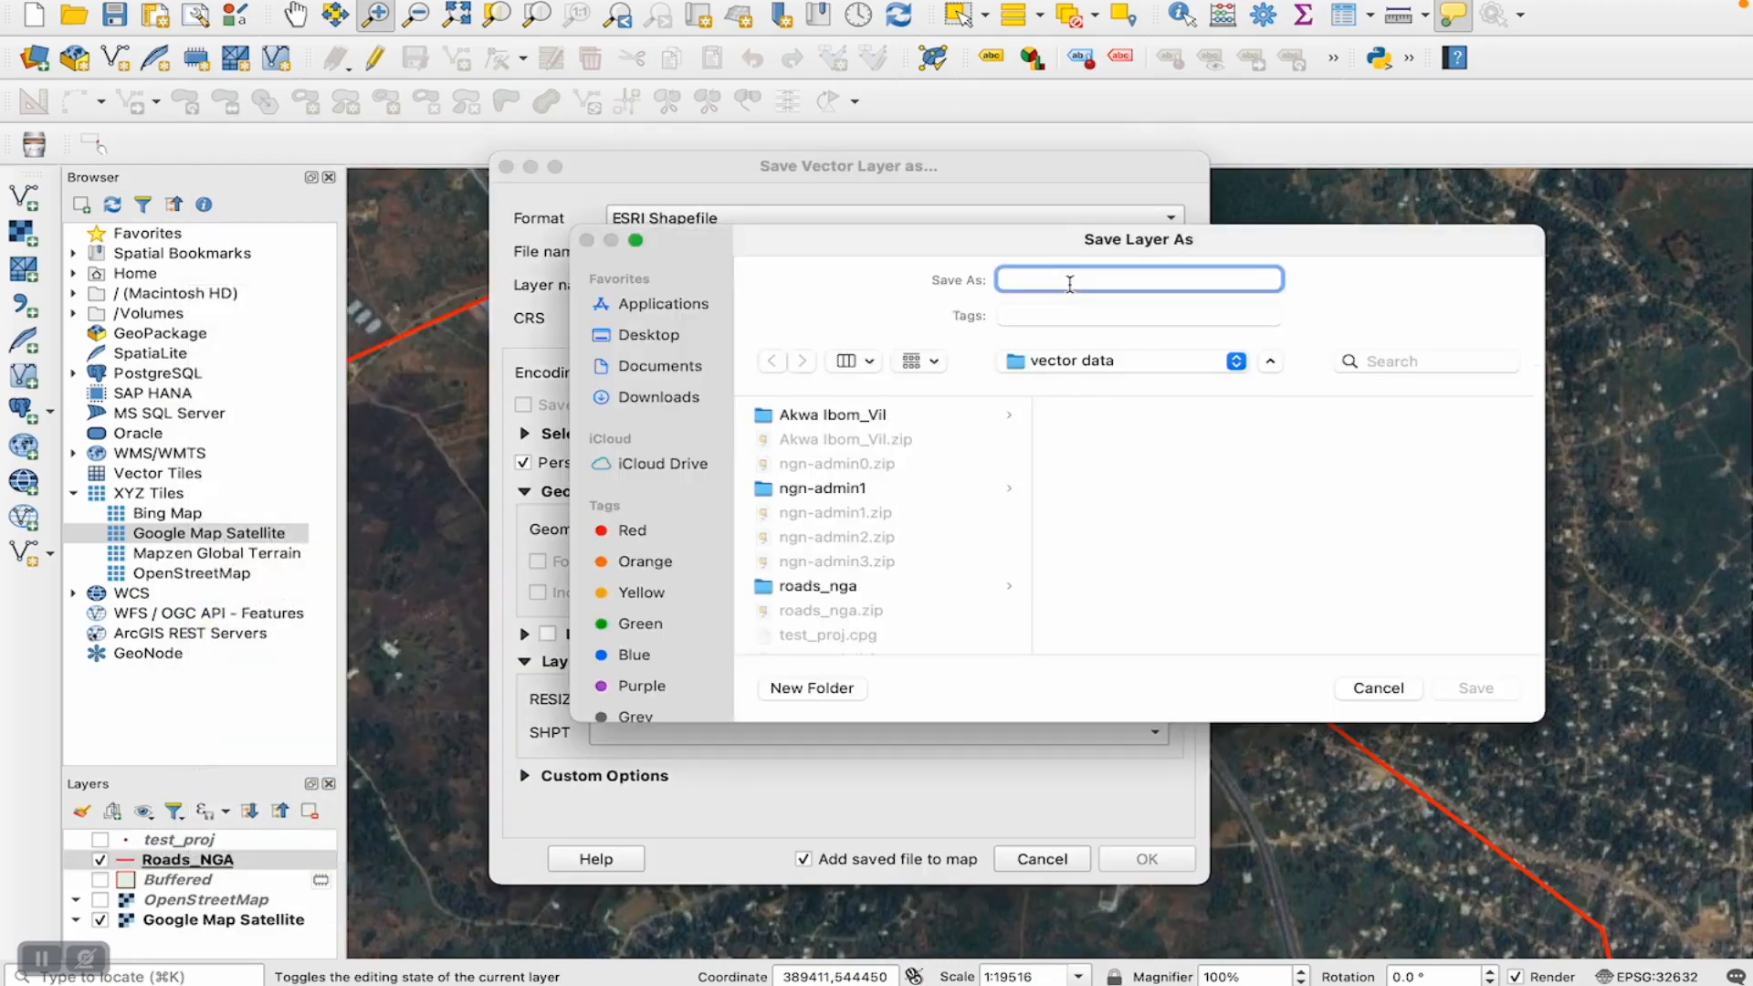
text(r)
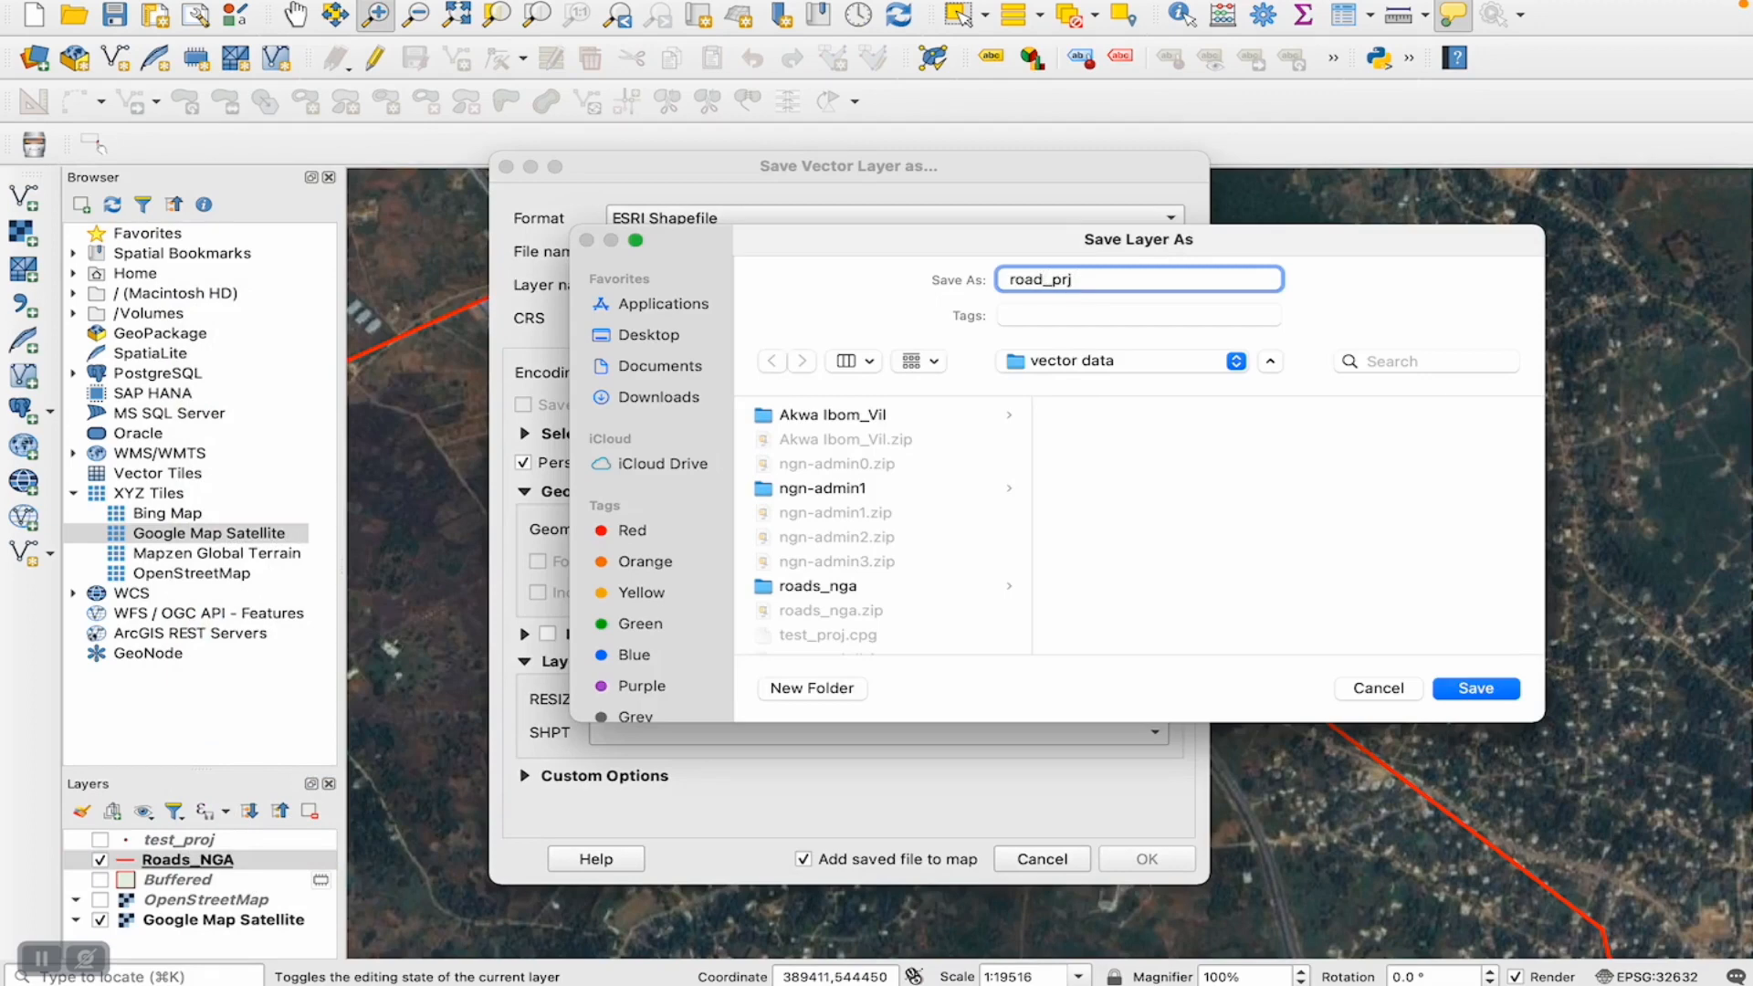
text(oad_proj)
click(1475, 688)
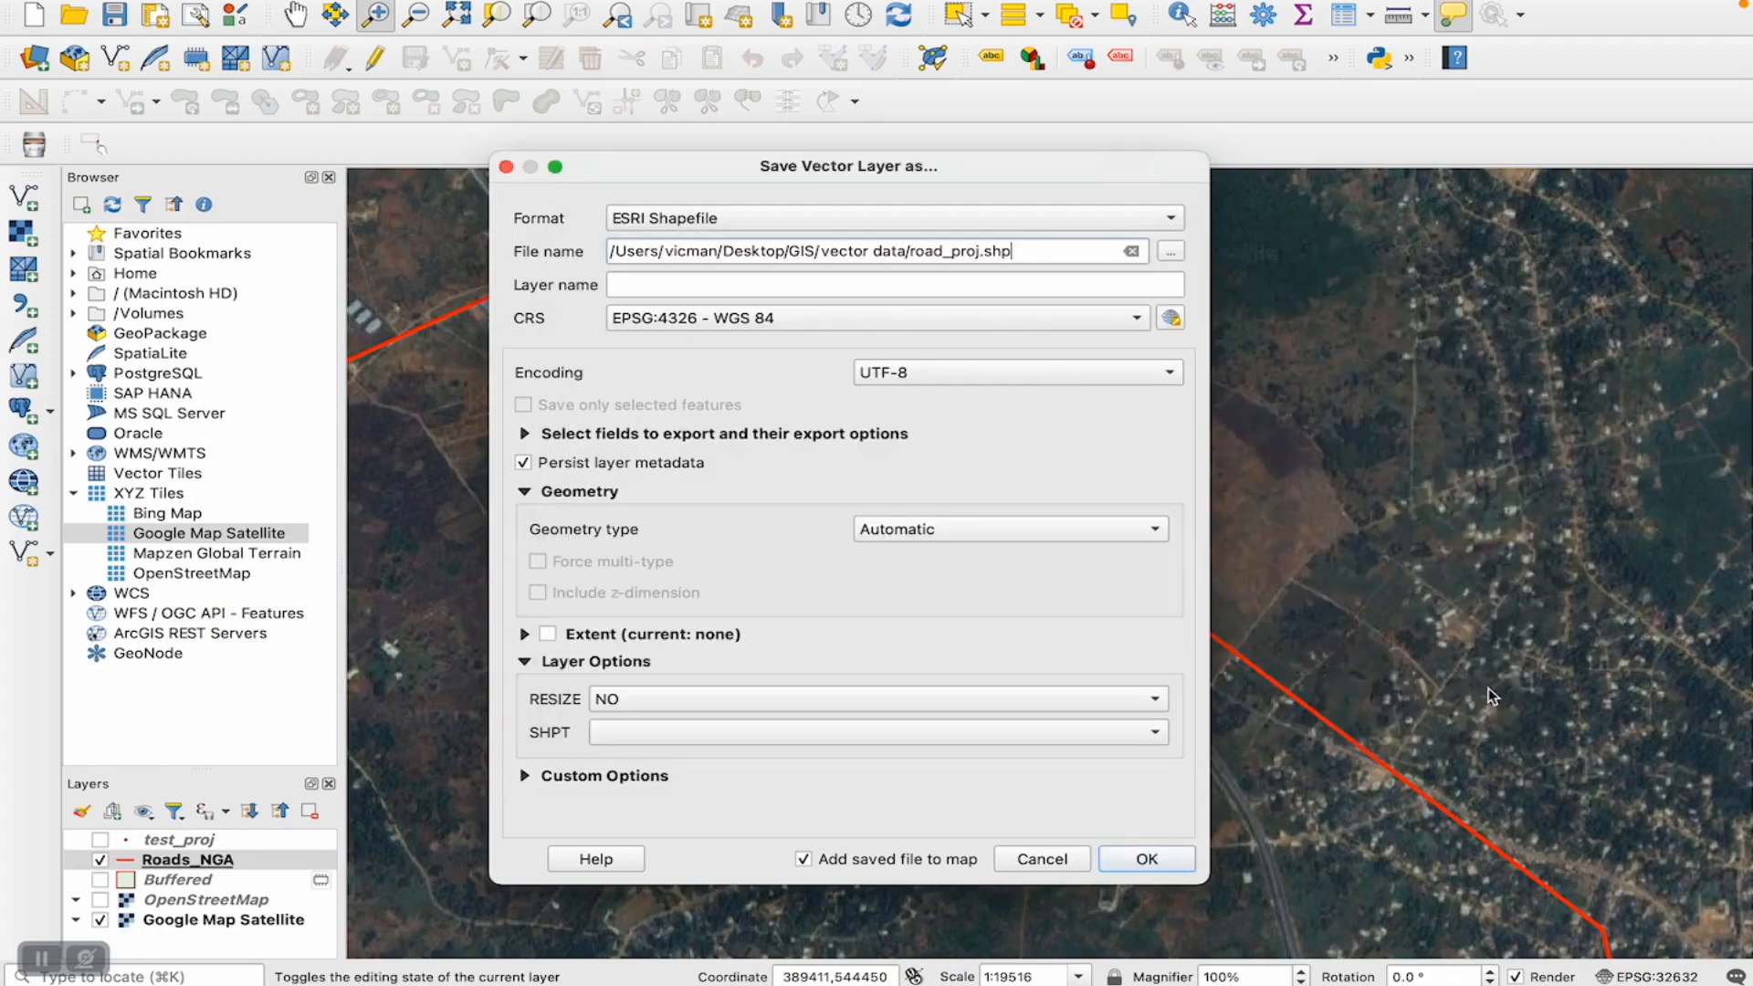
- Set the export CRS to EPSG:32632 - WGS 84 / UTM zone 32N and save the layer, adding it to the map
click(1171, 318)
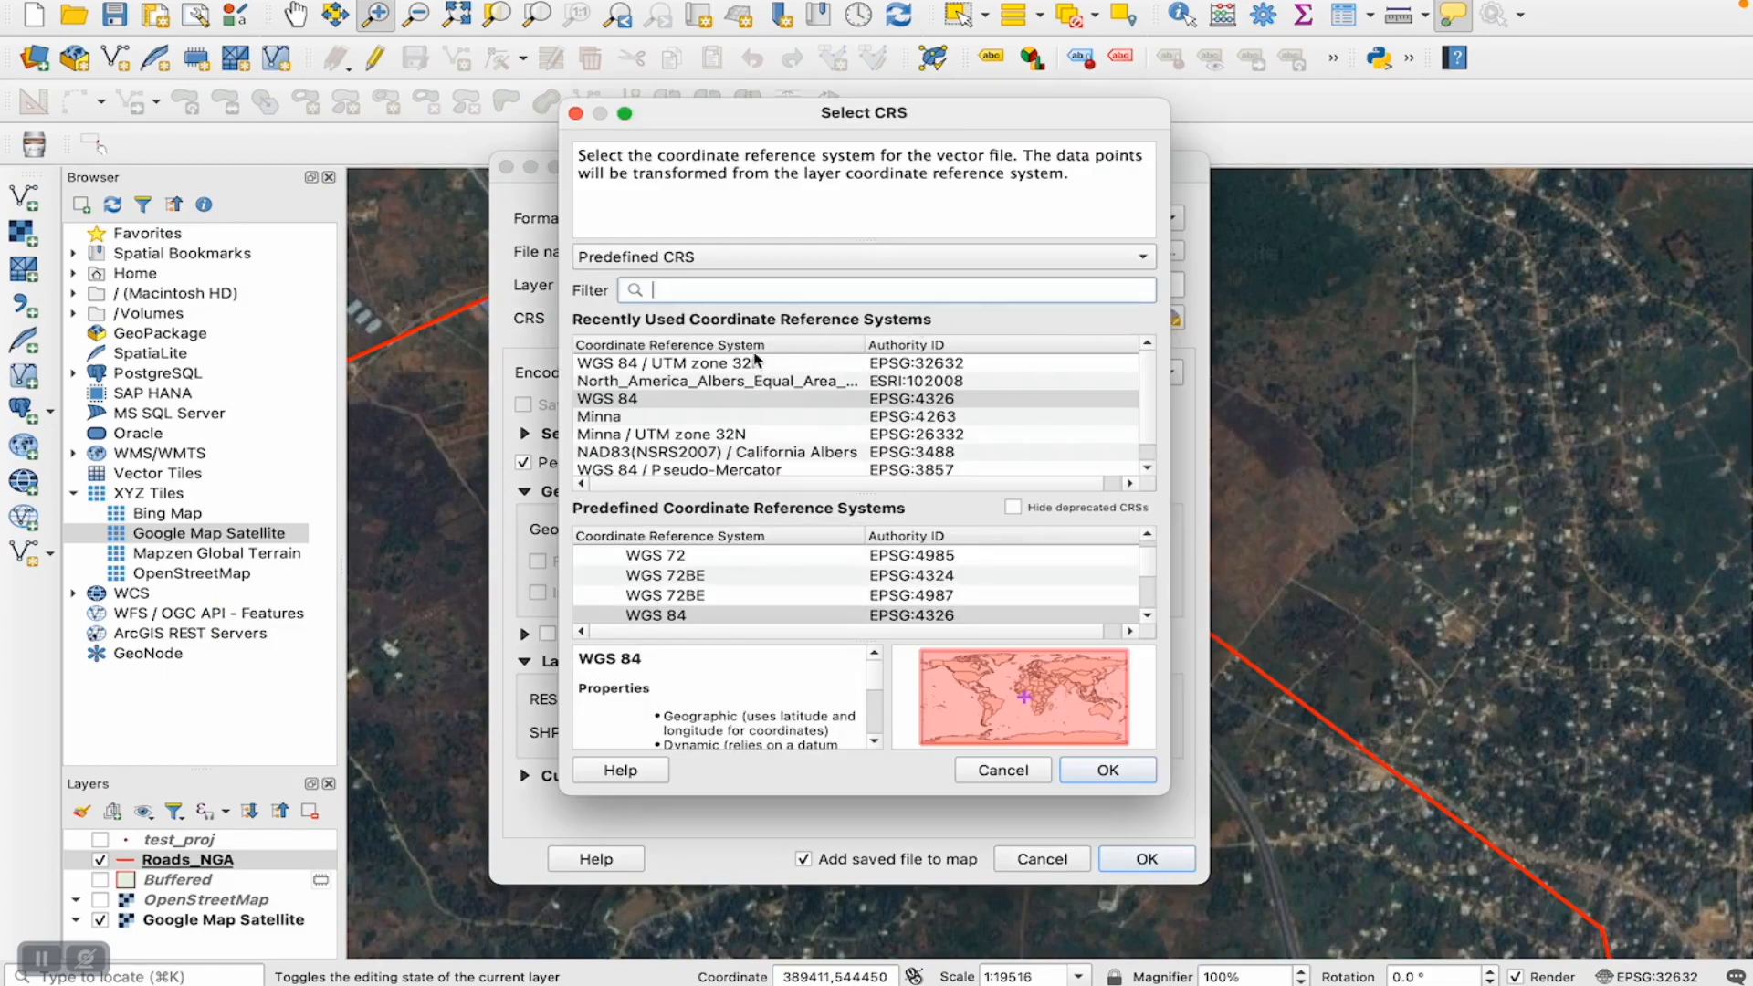
click(754, 363)
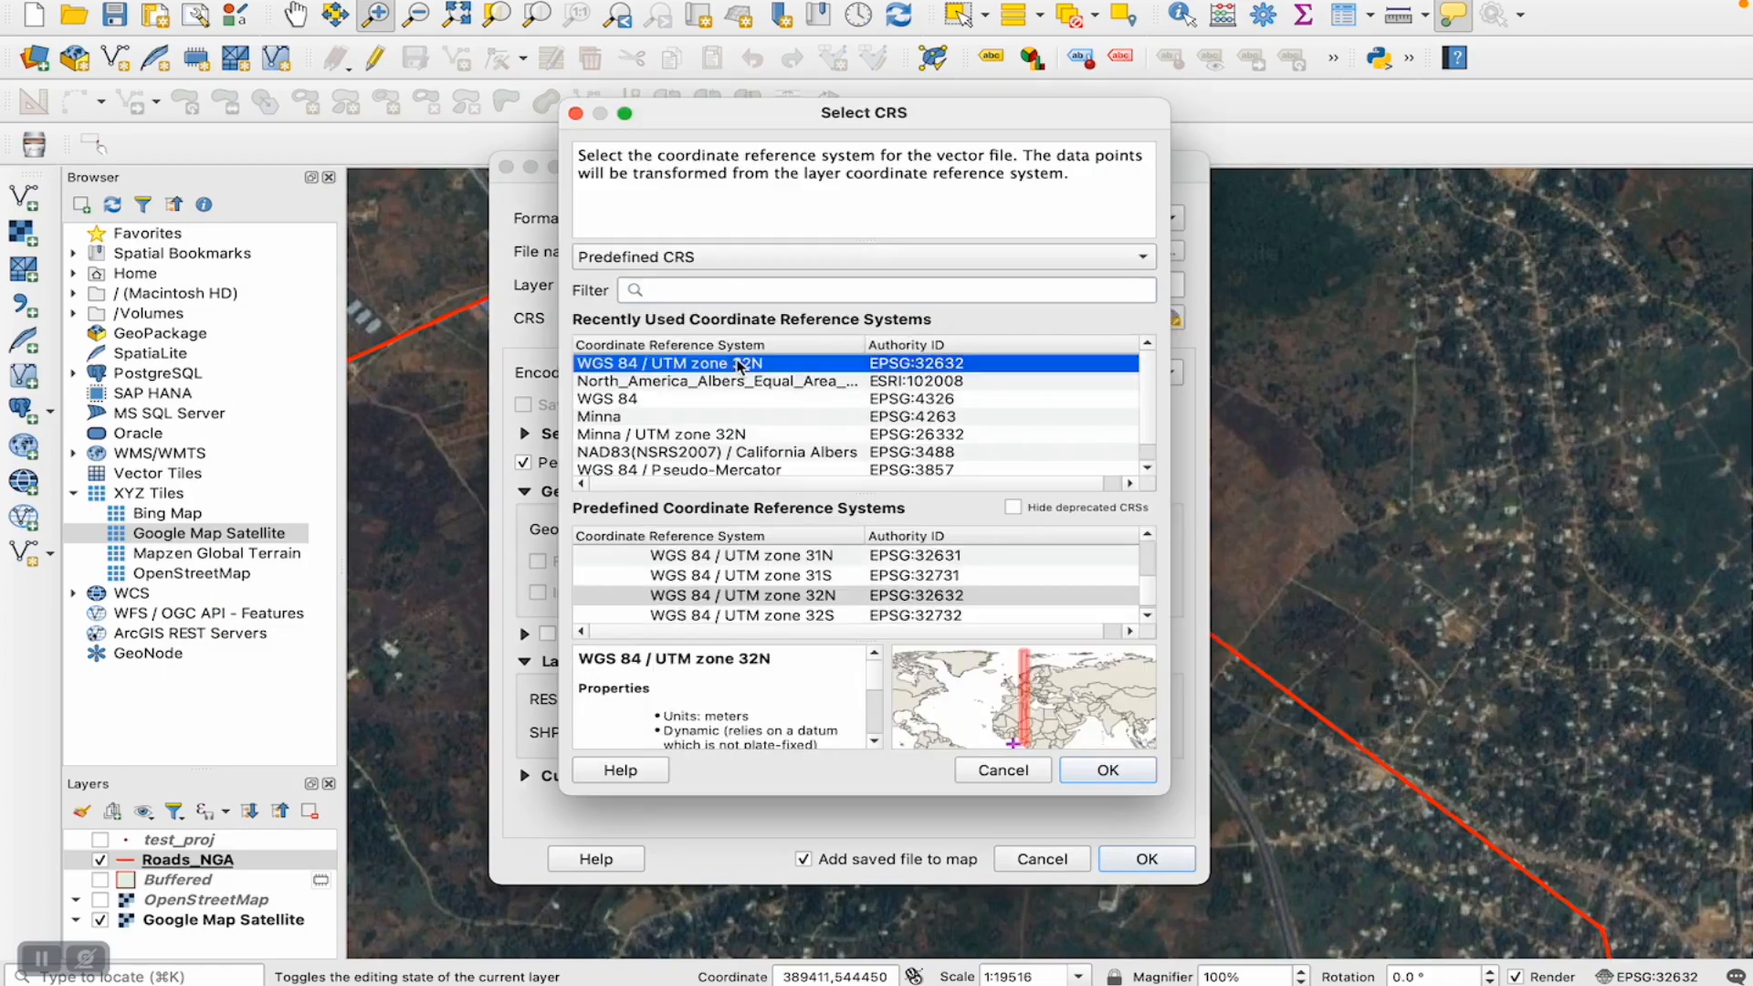
click(1109, 772)
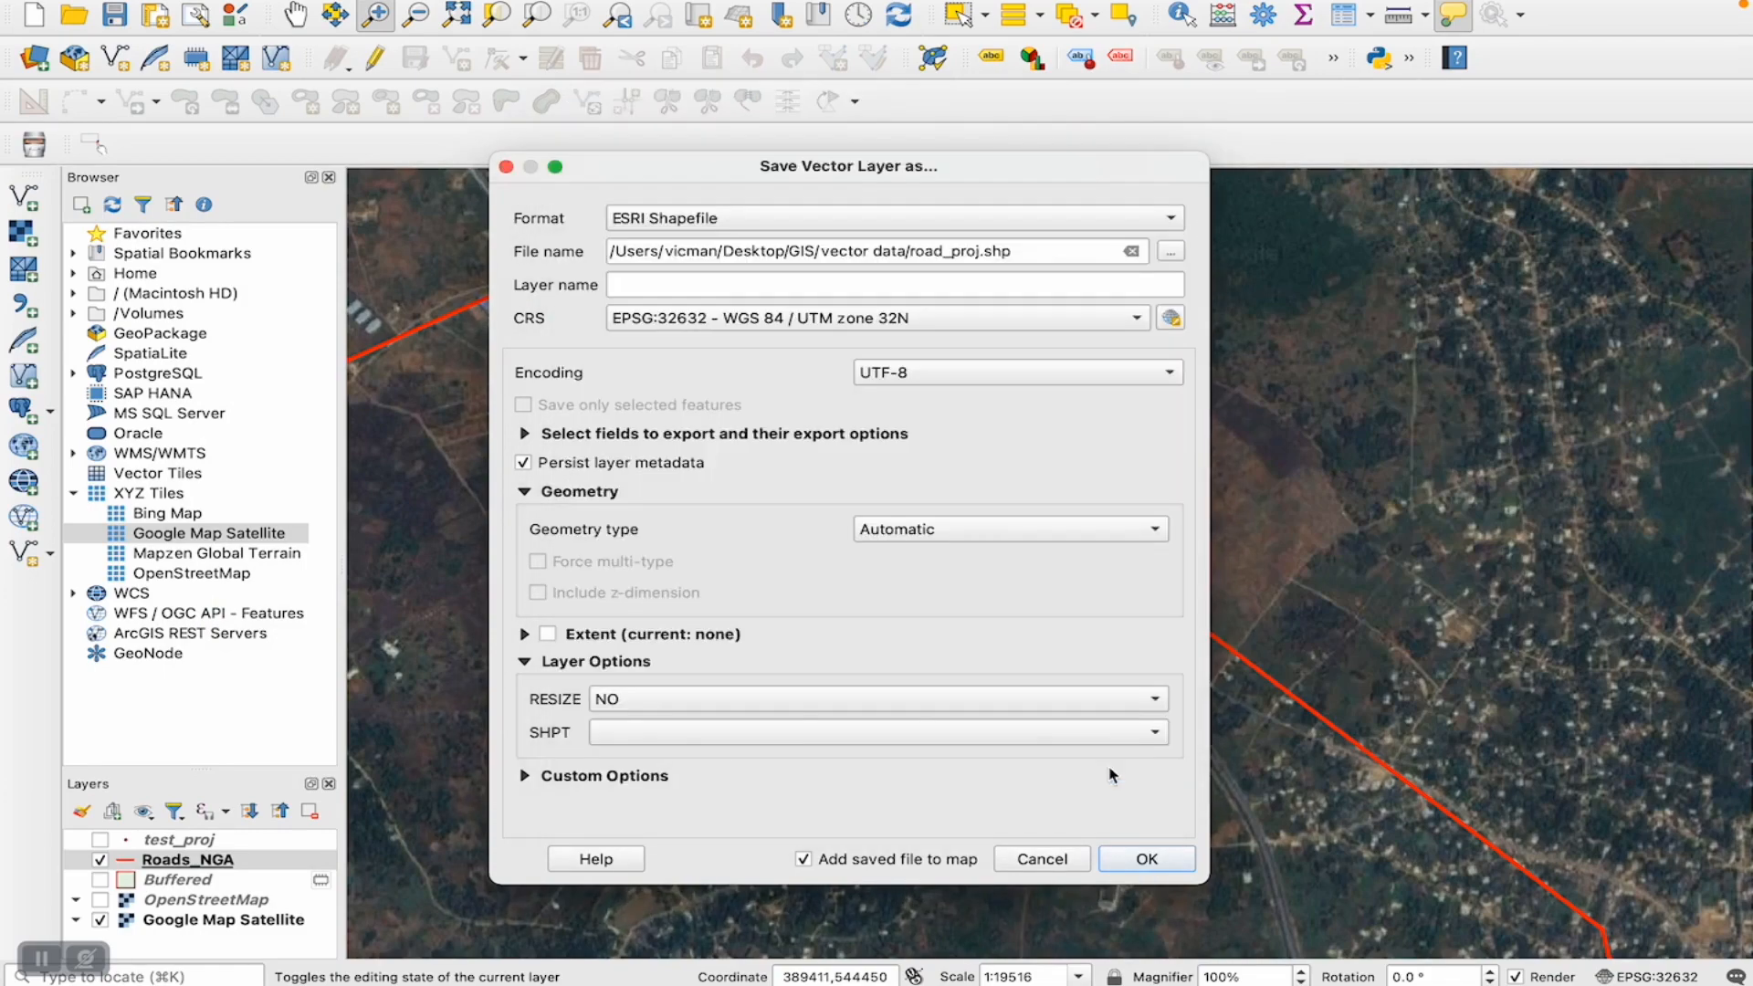
click(1121, 867)
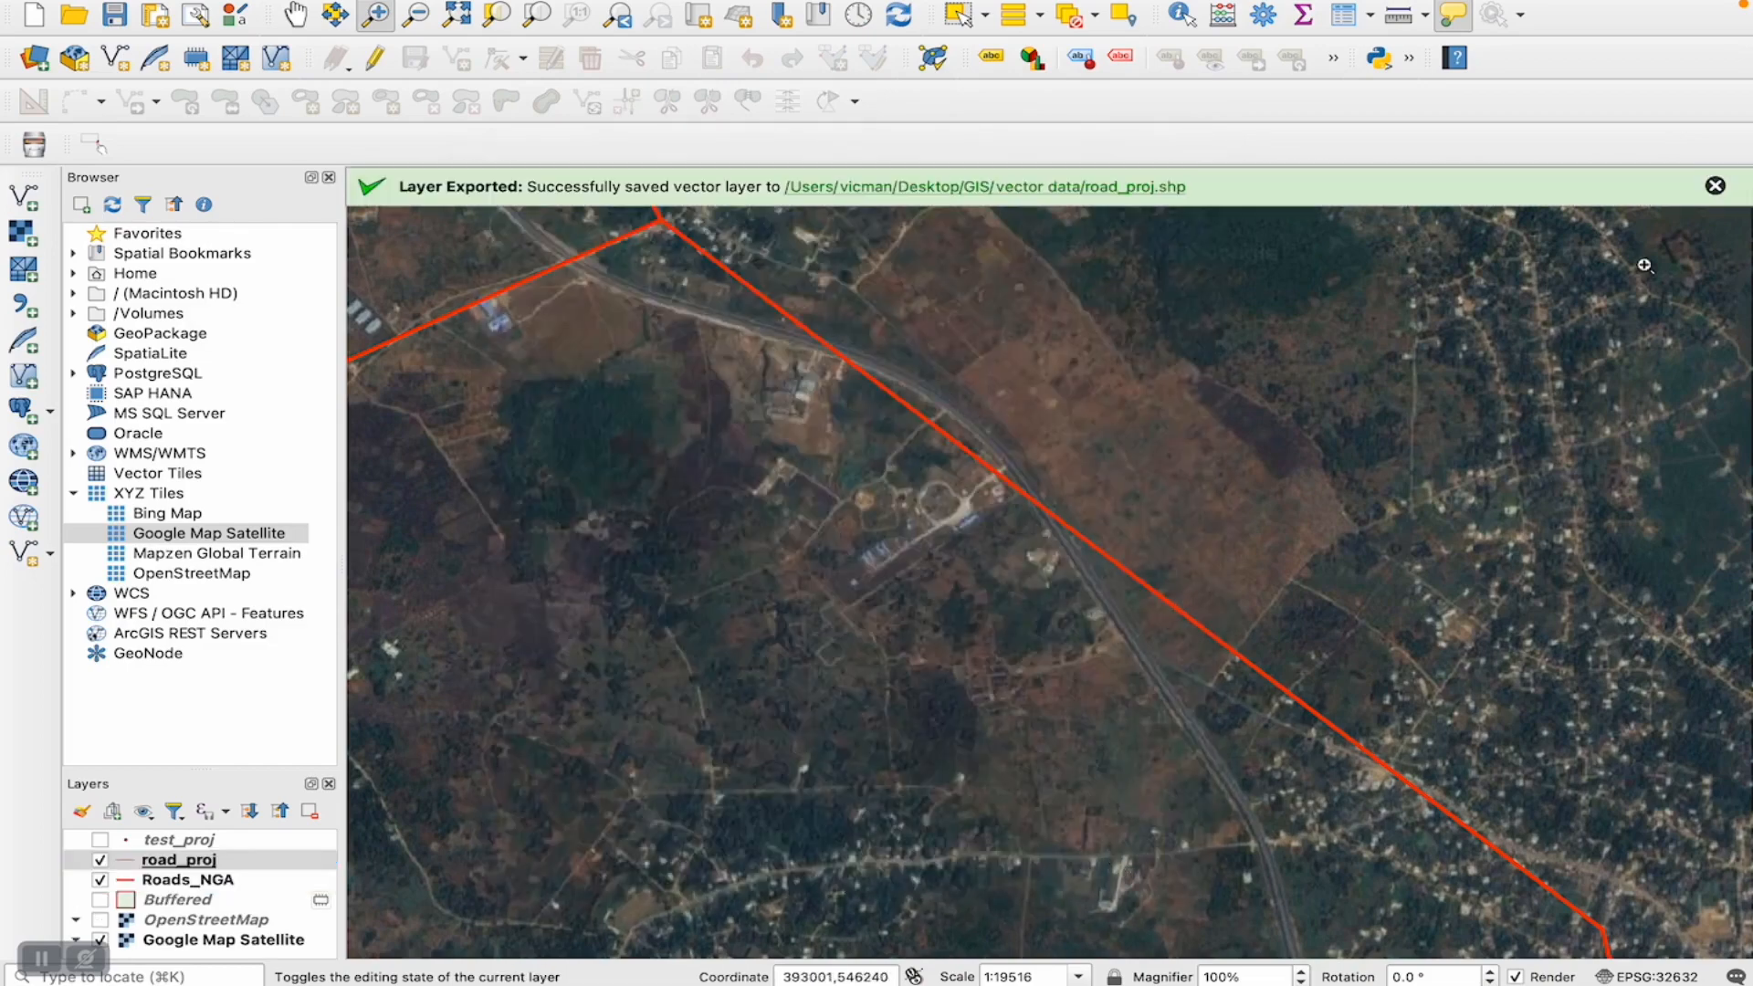
click(1715, 185)
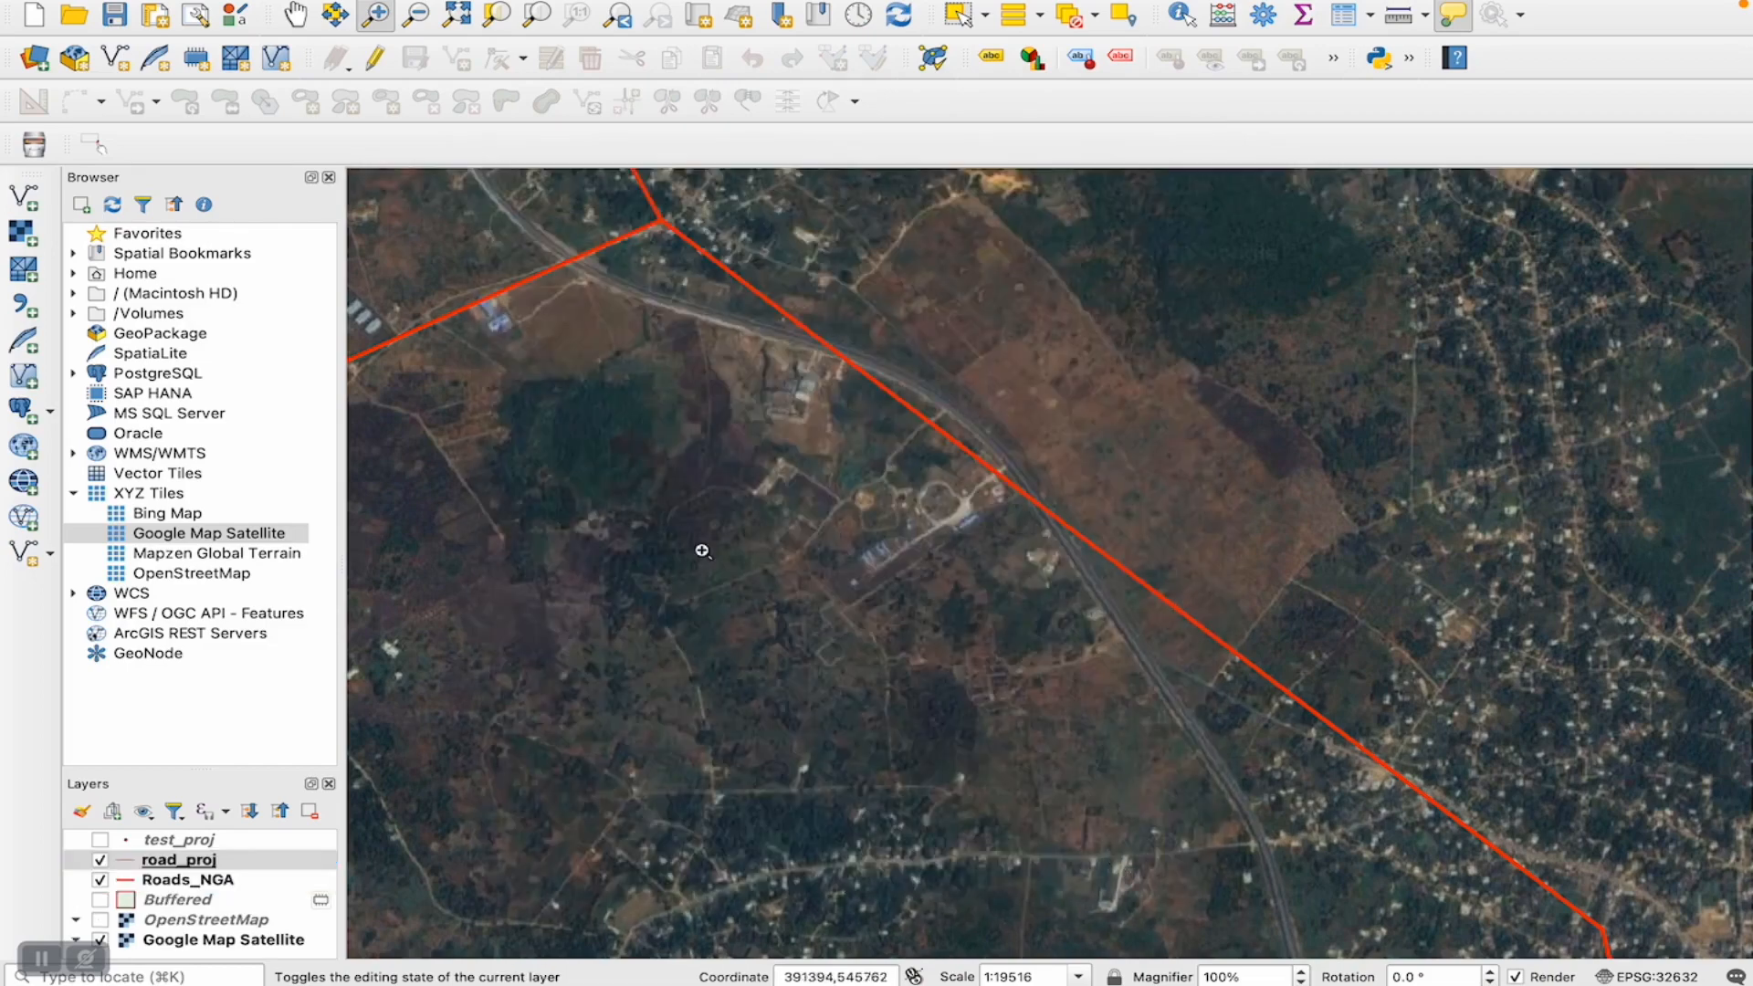
- Remove the original Roads_NGA layer from the project
right_click(187, 880)
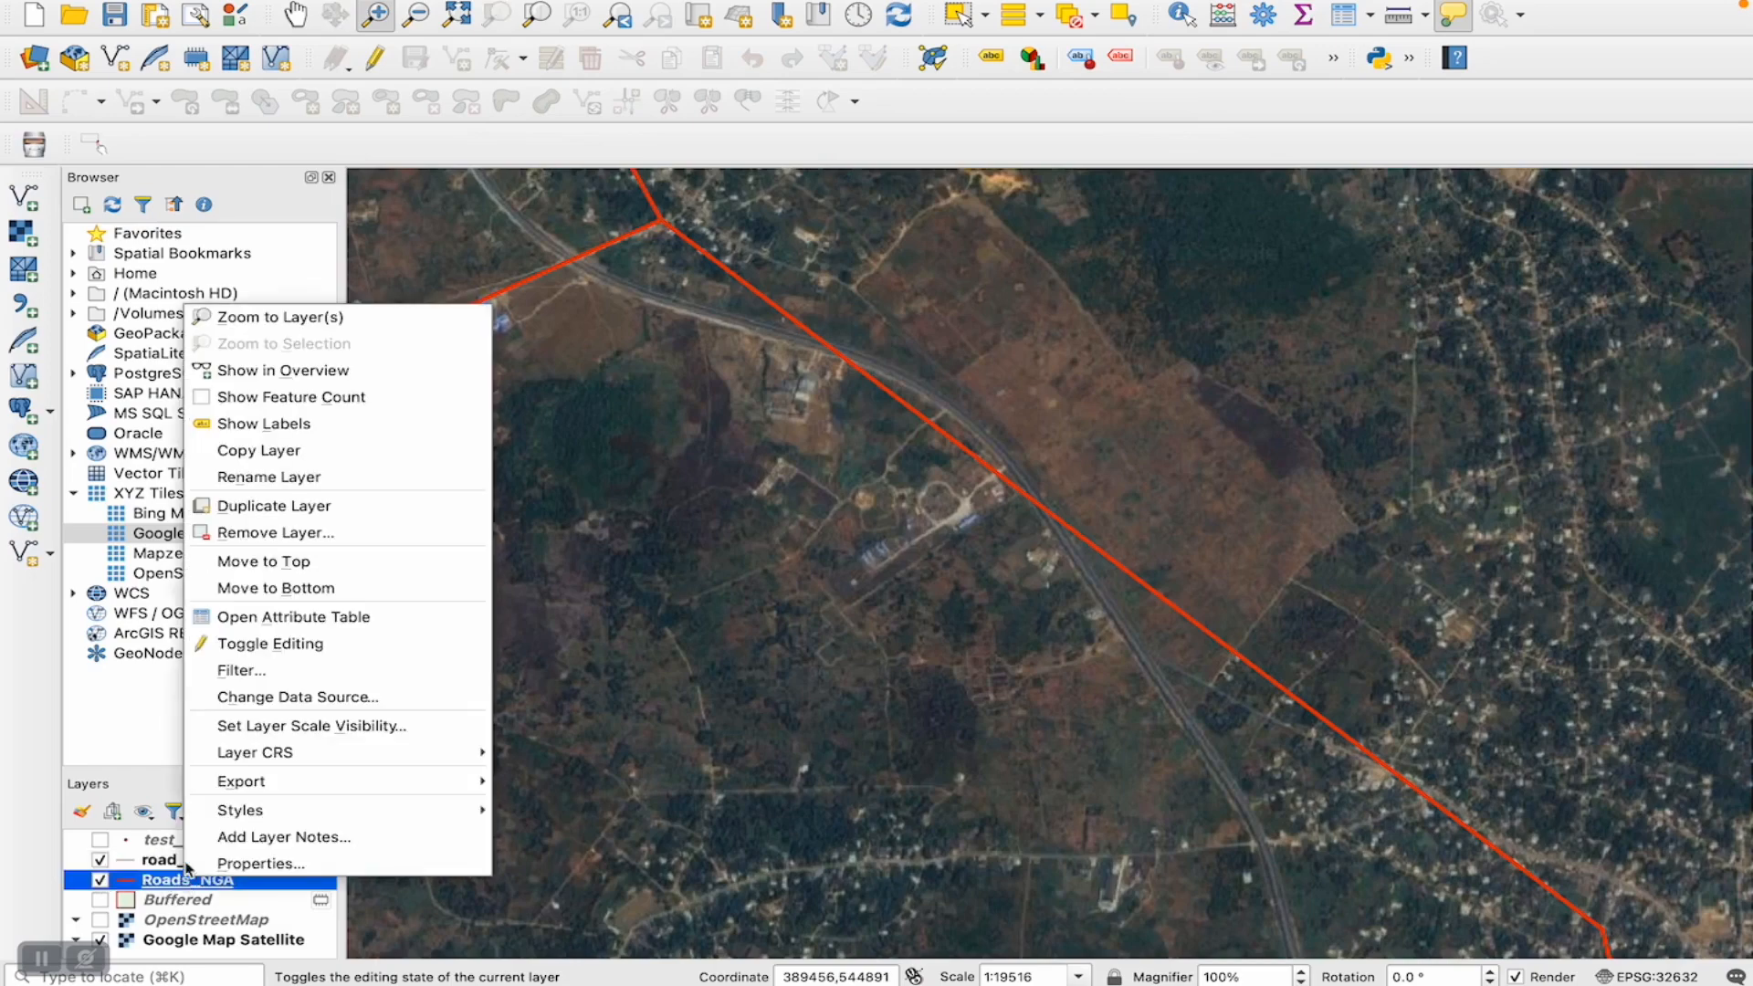
click(275, 532)
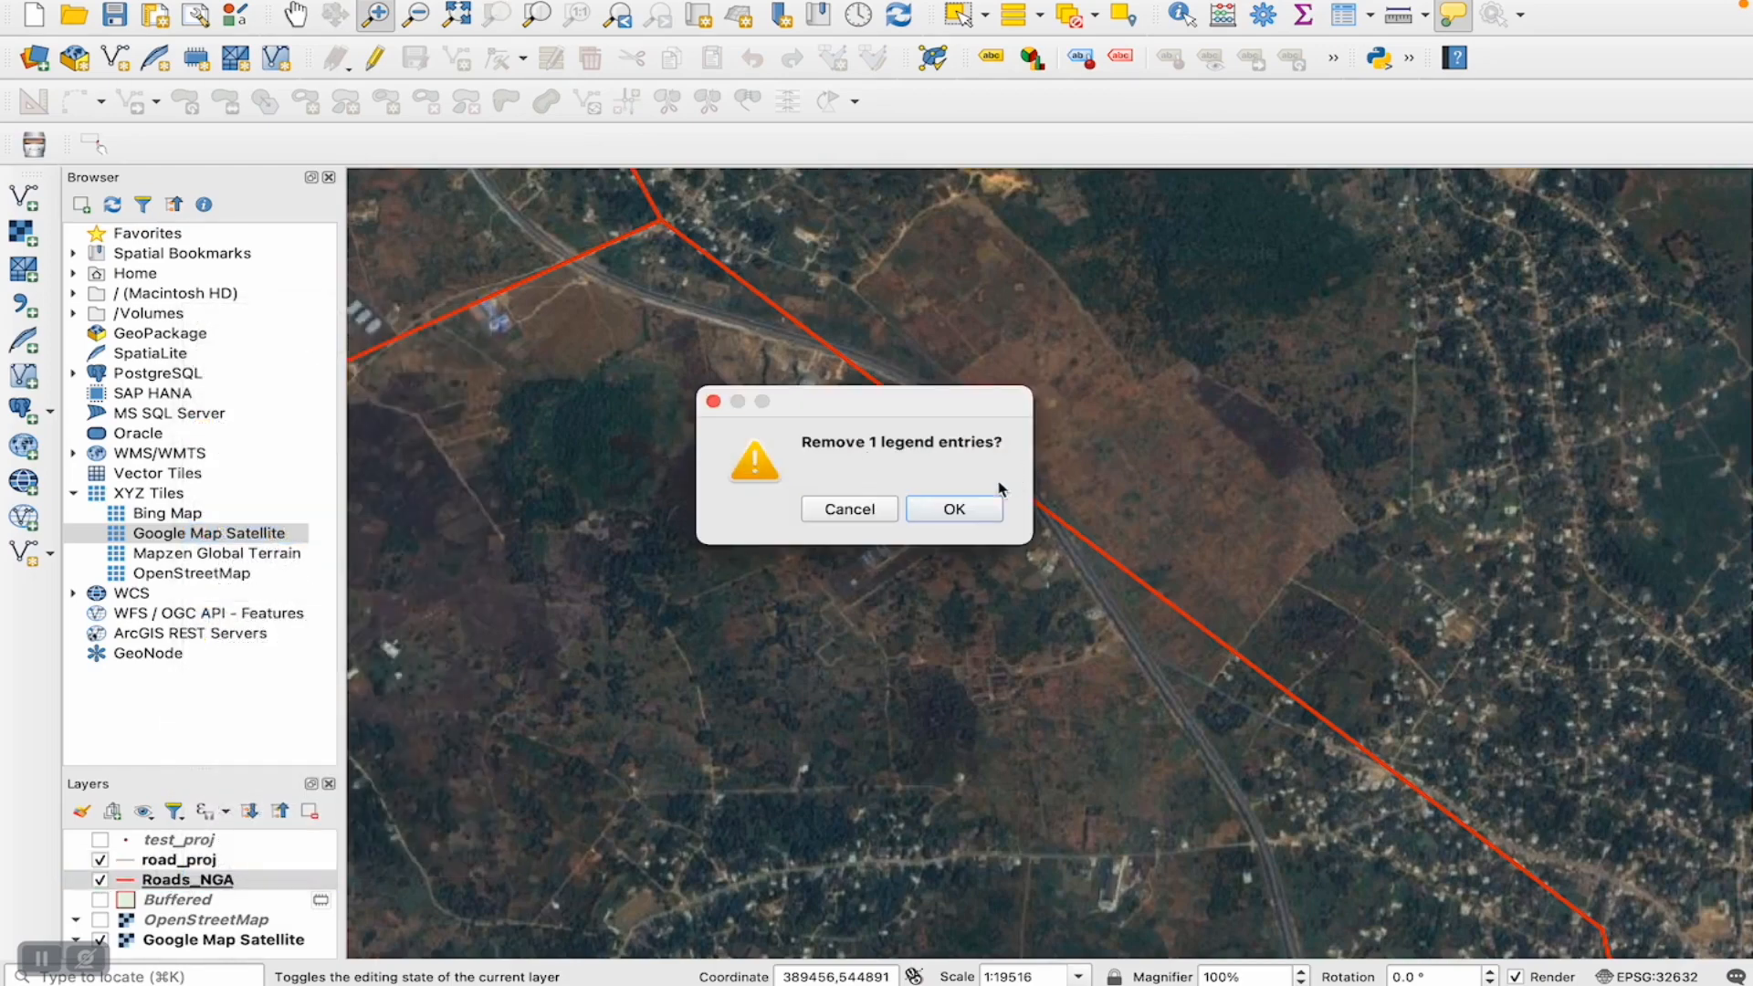
click(957, 509)
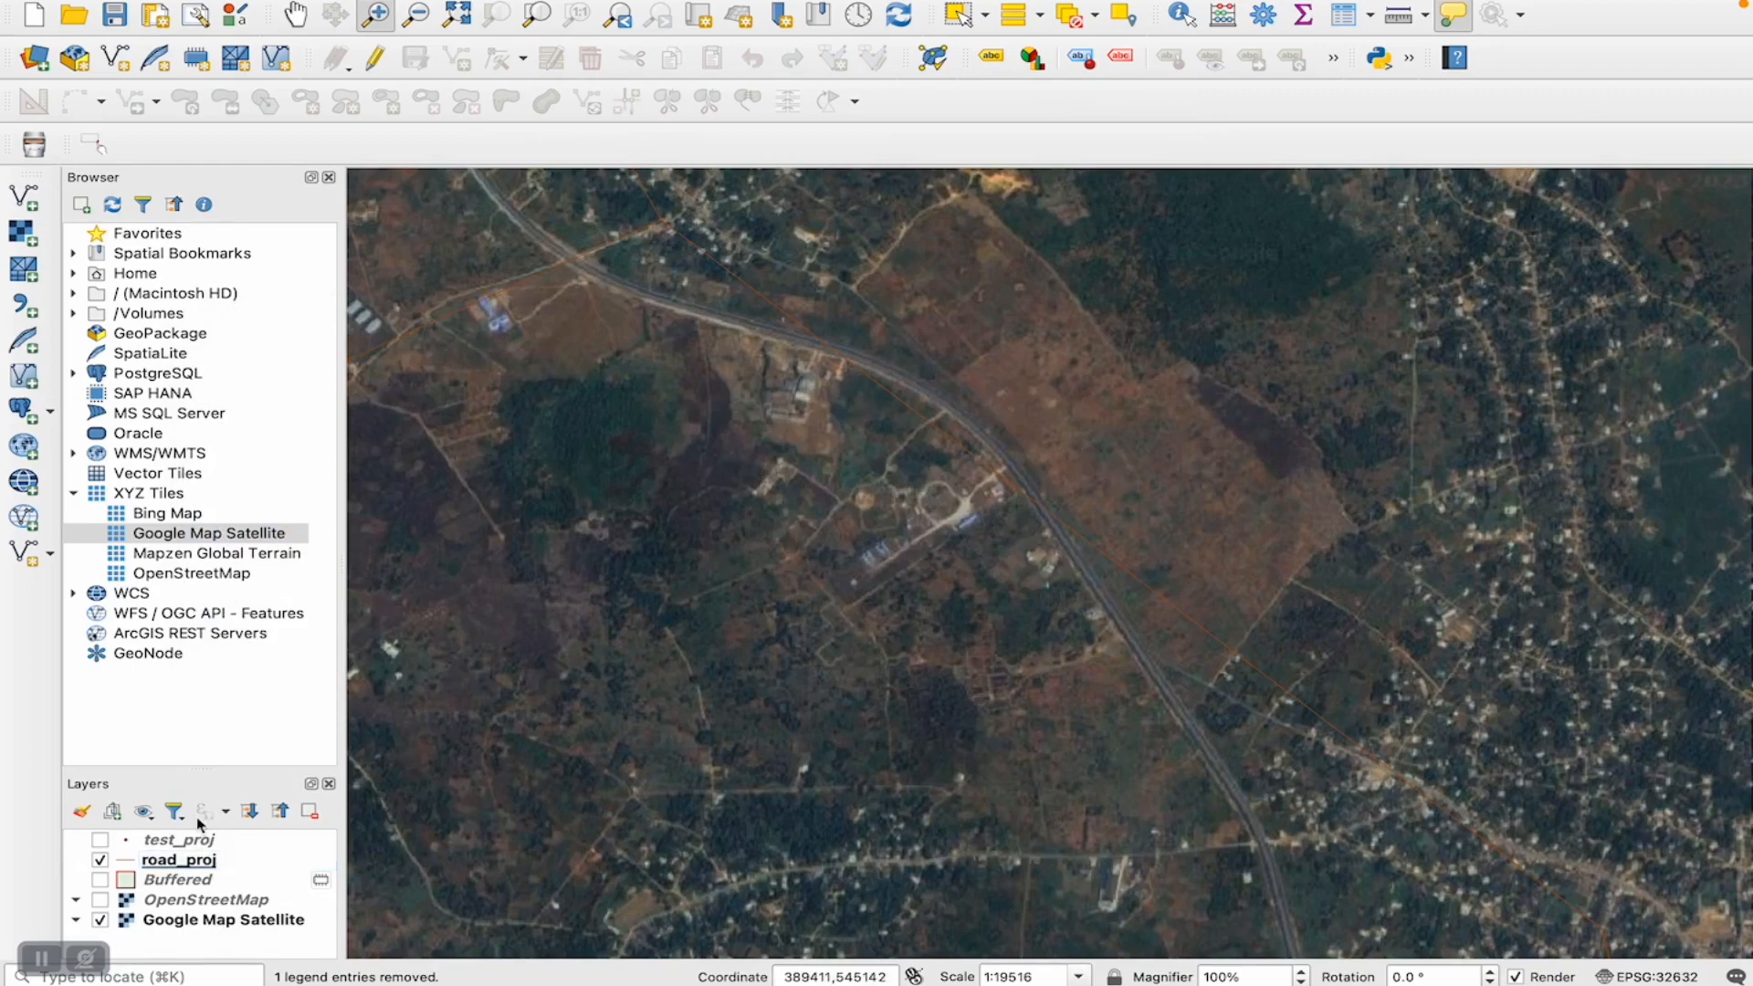
- Set the road_proj layer's line color to red #e5161a
double_click(173, 859)
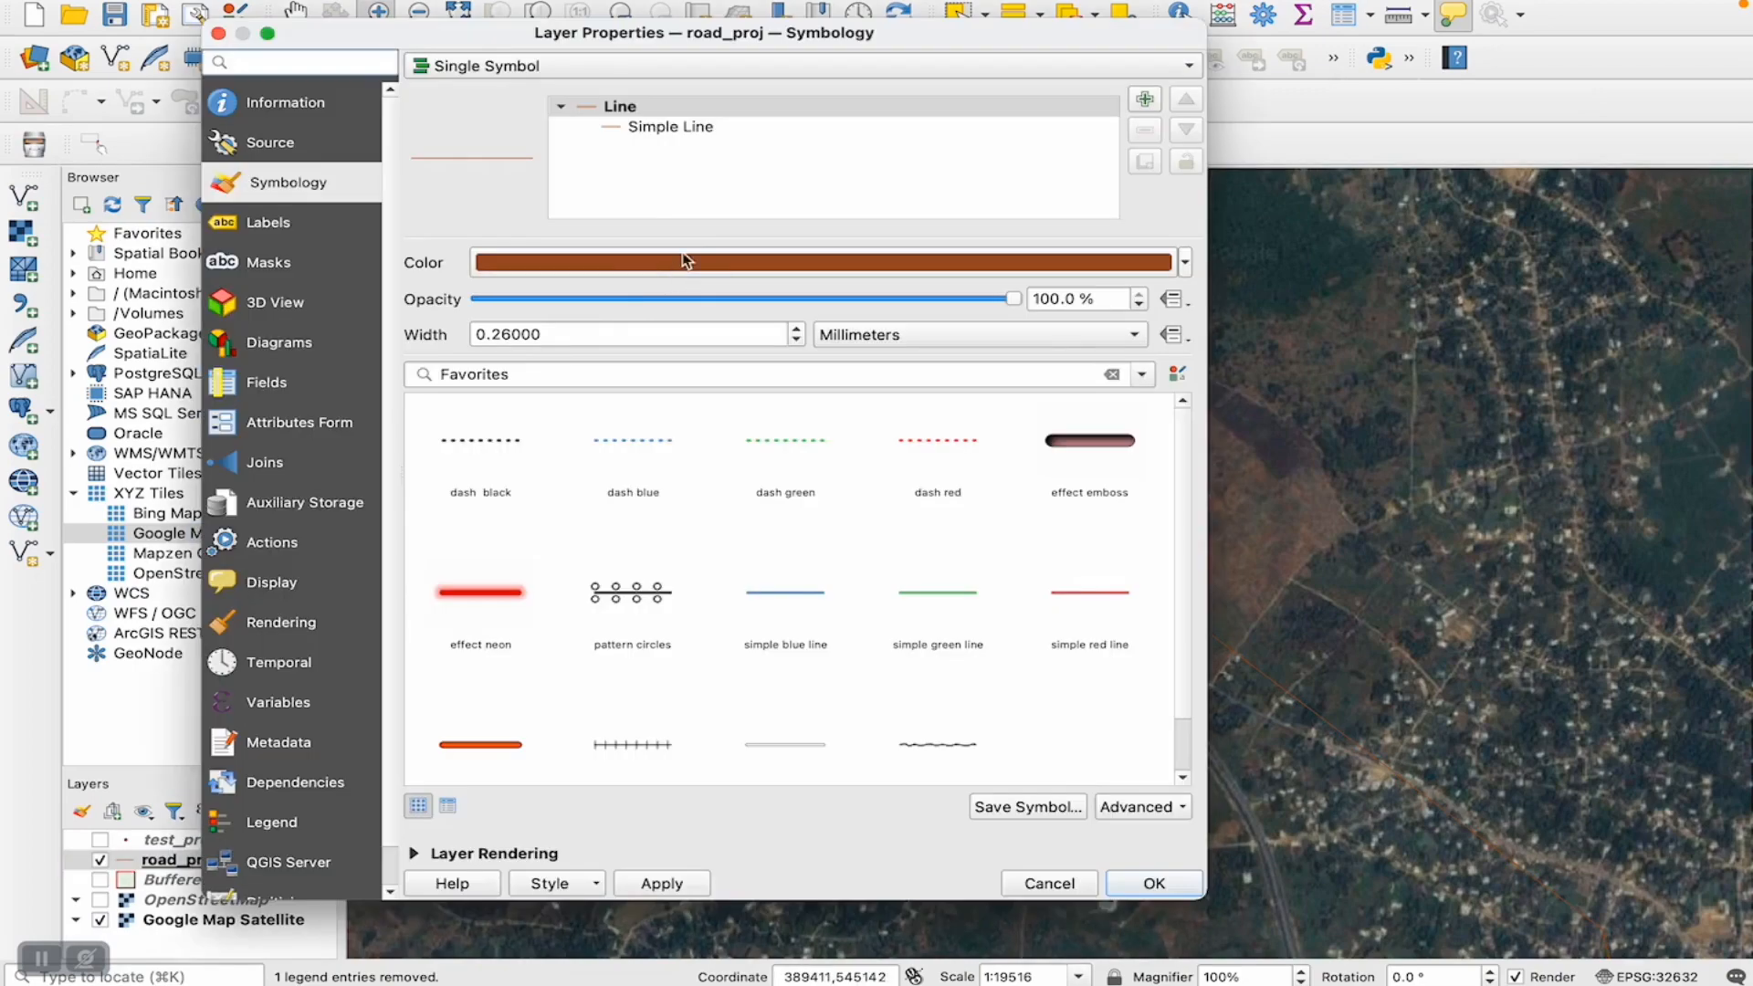
click(683, 261)
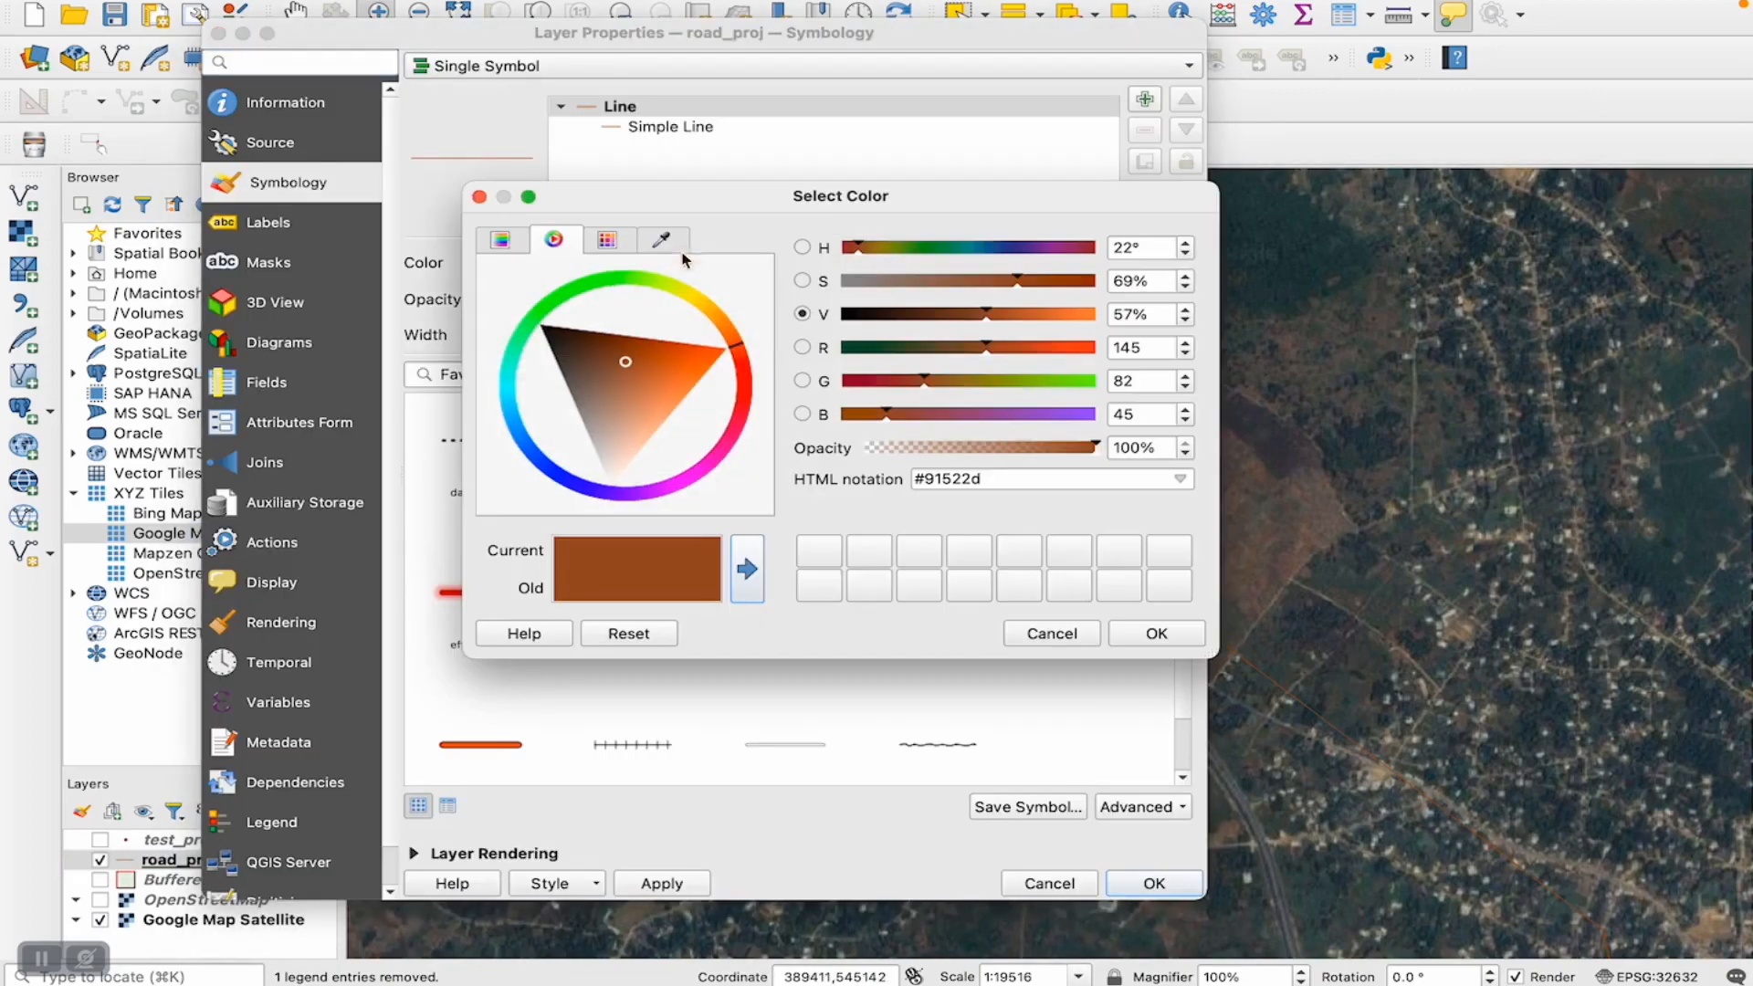
click(745, 388)
click(704, 385)
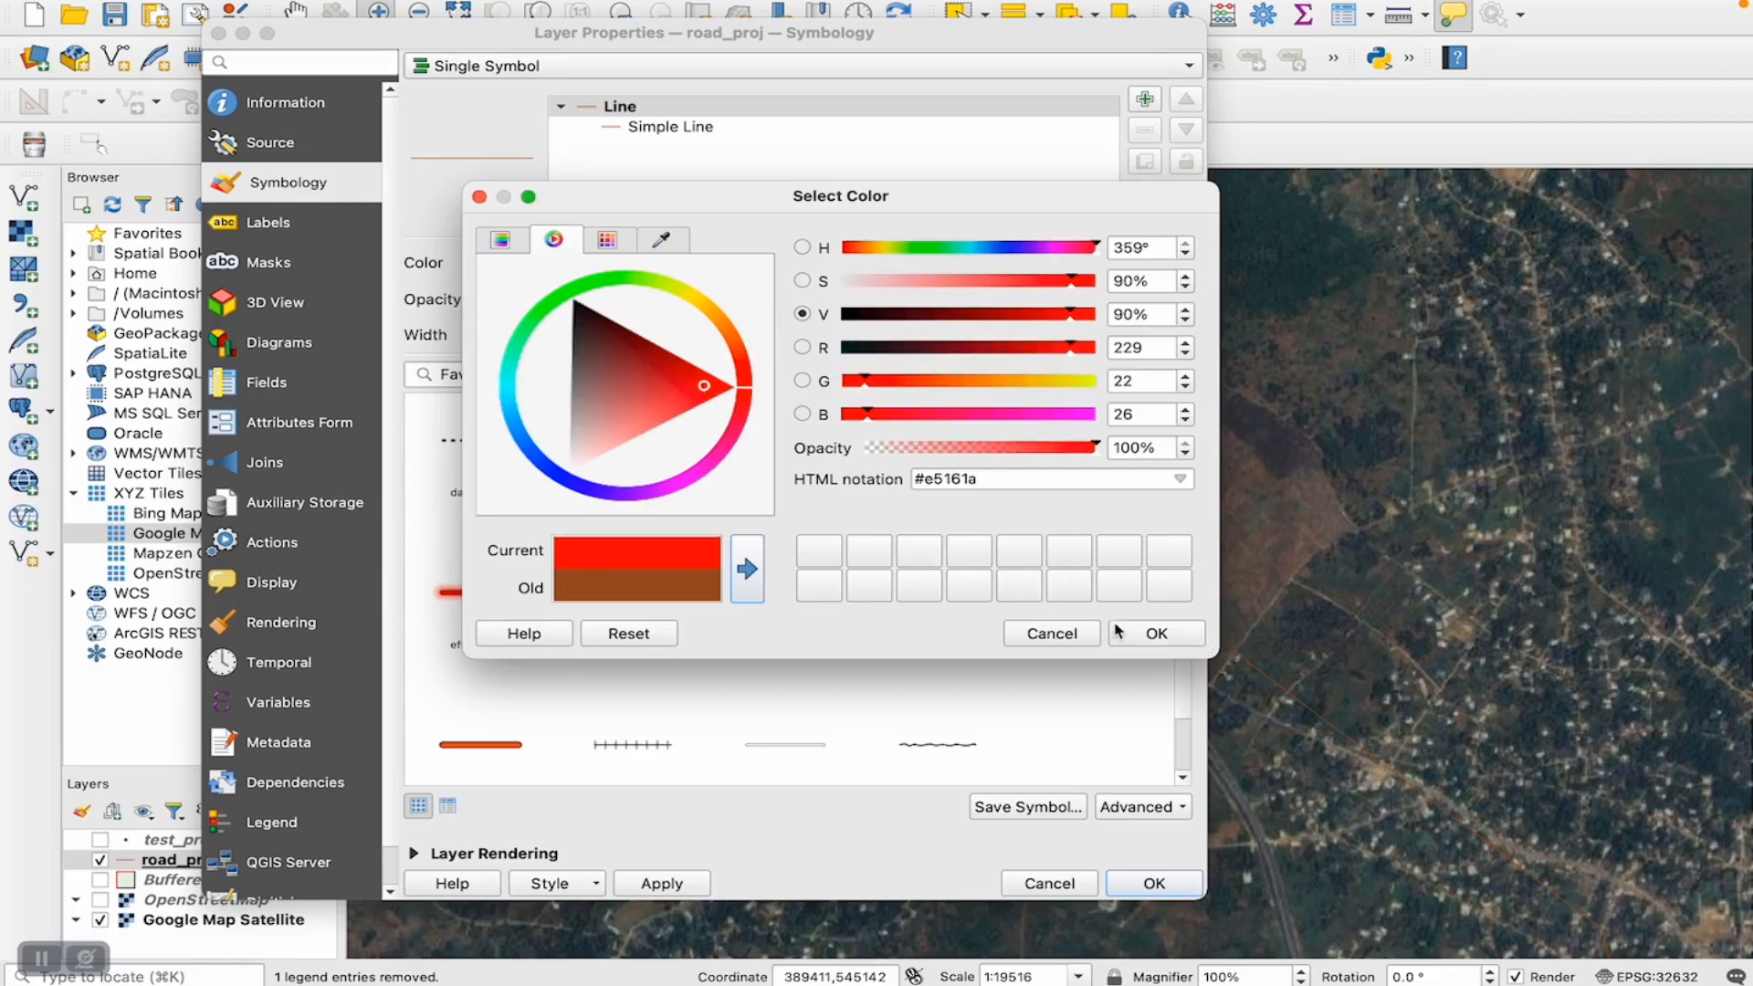
click(1132, 643)
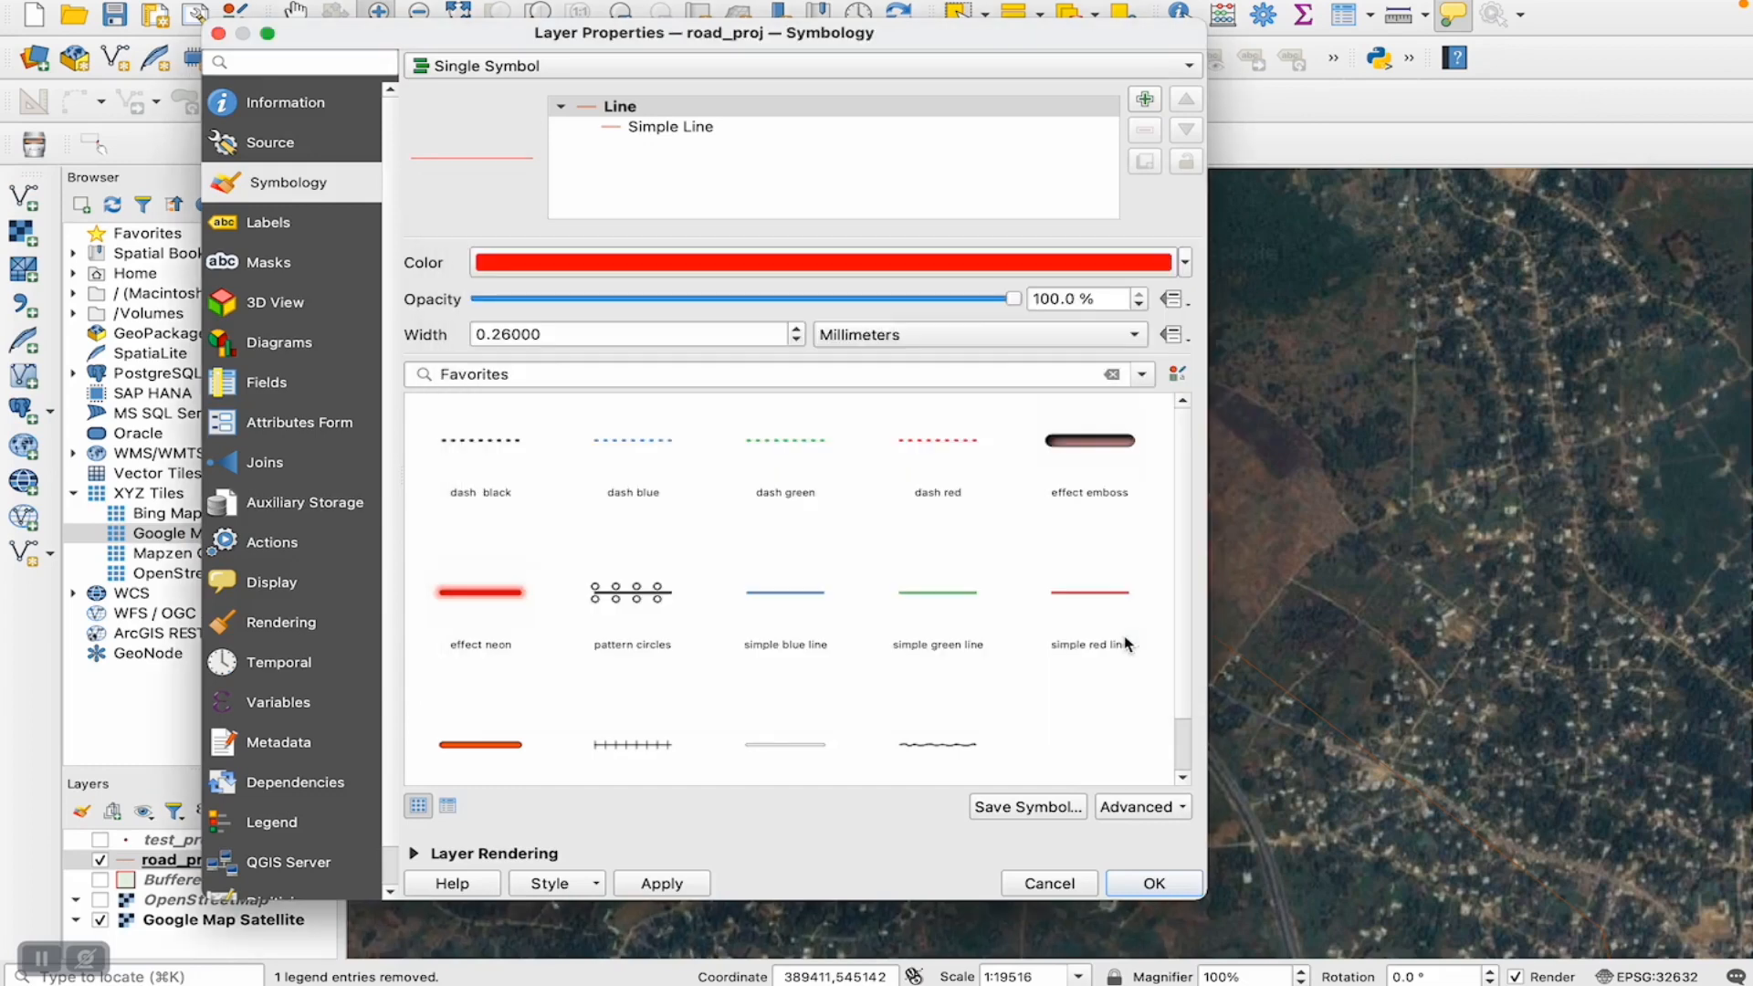
- Increase the road_proj line width to 0.66 mm and apply the style to the layer
click(798, 331)
click(798, 331)
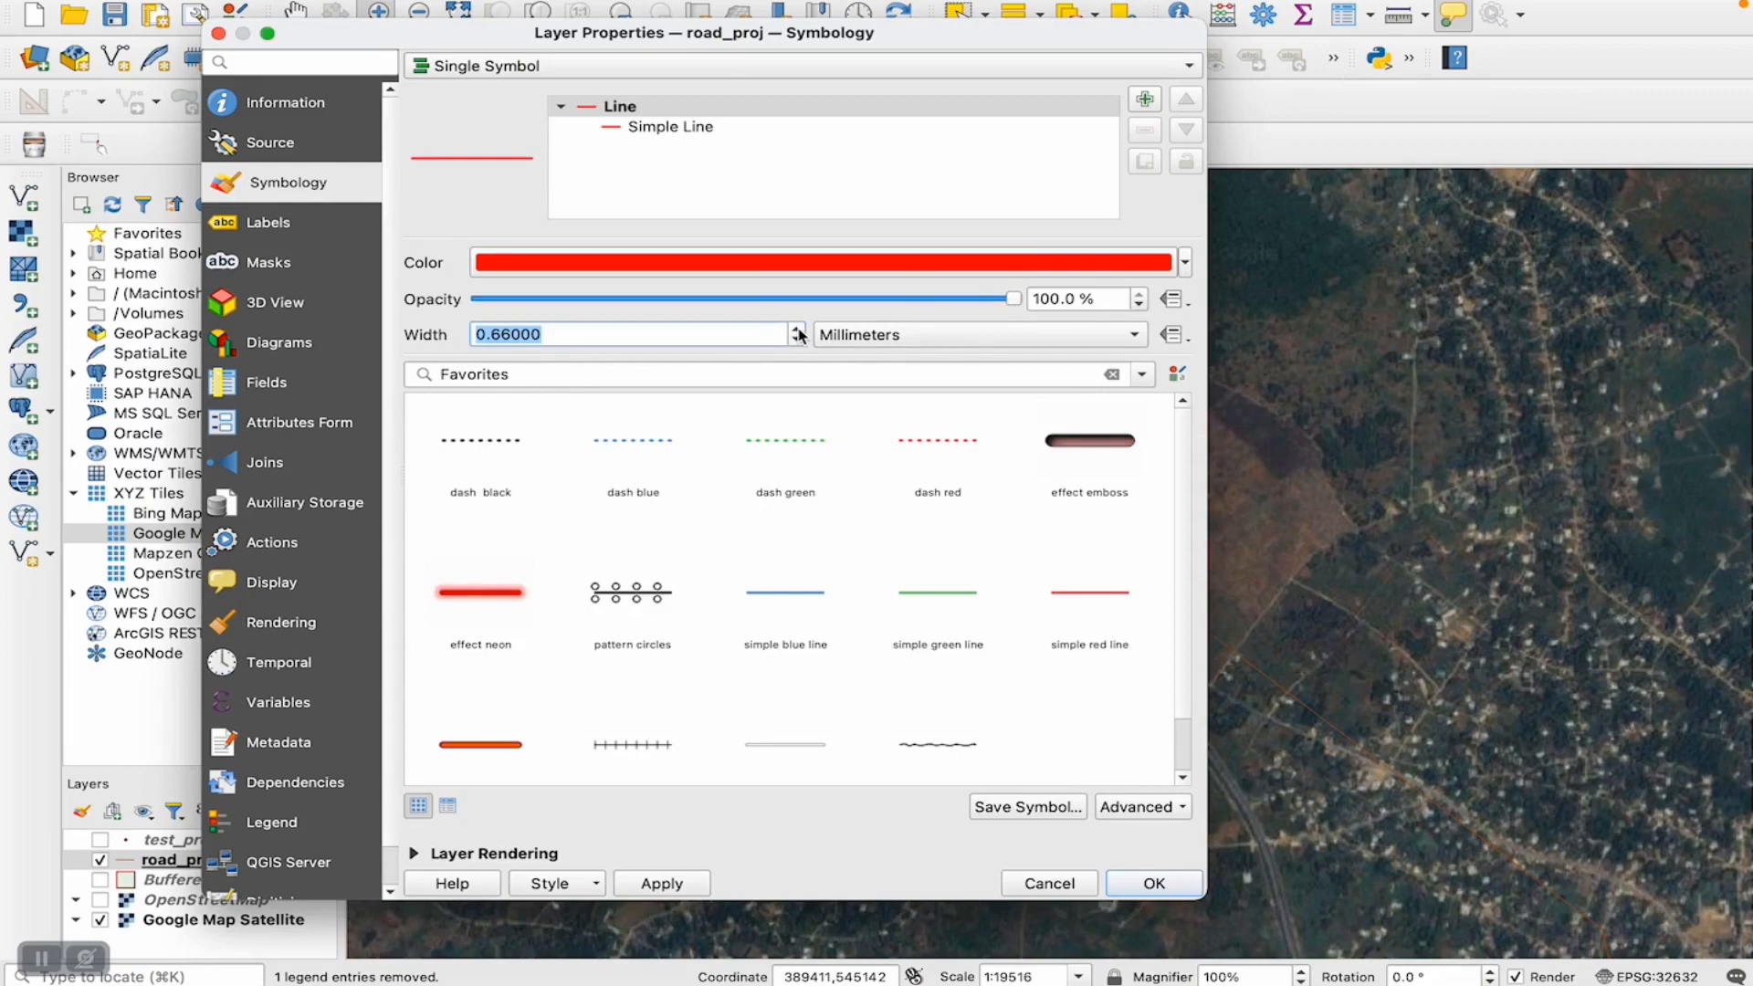
click(1154, 883)
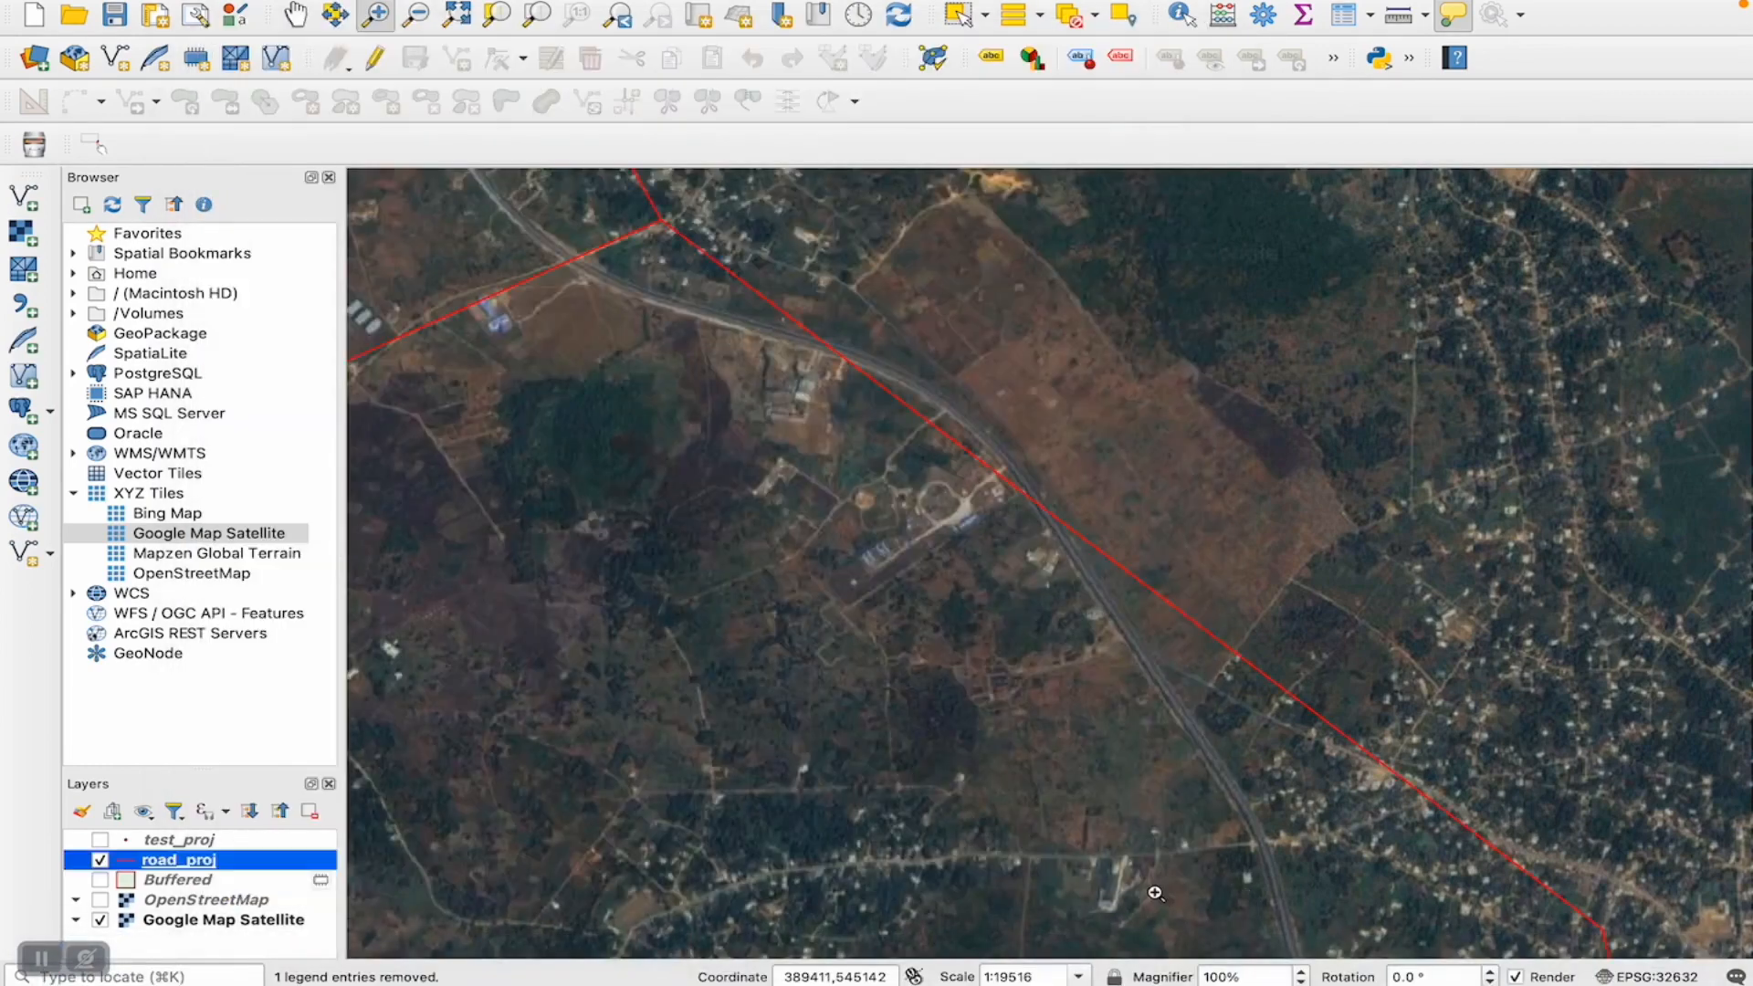
- Open the Buffer geoprocessing tool with road_proj as the input layer
click(155, 860)
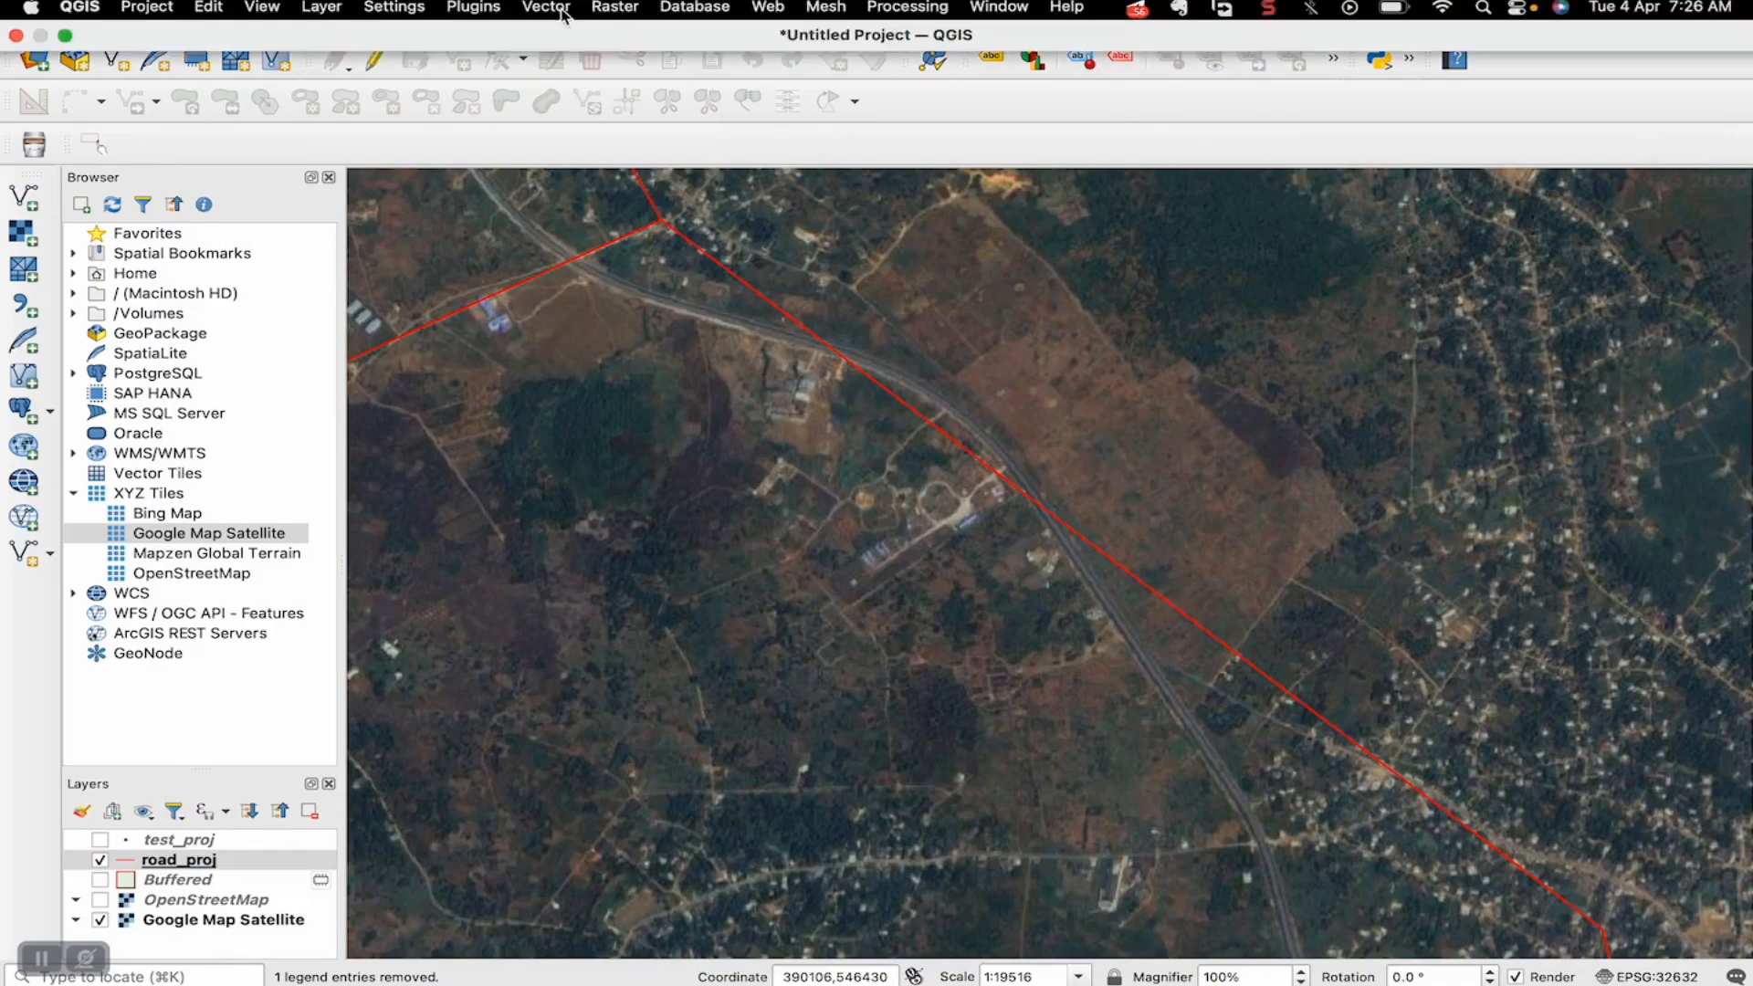
click(546, 7)
mouse_move(550, 91)
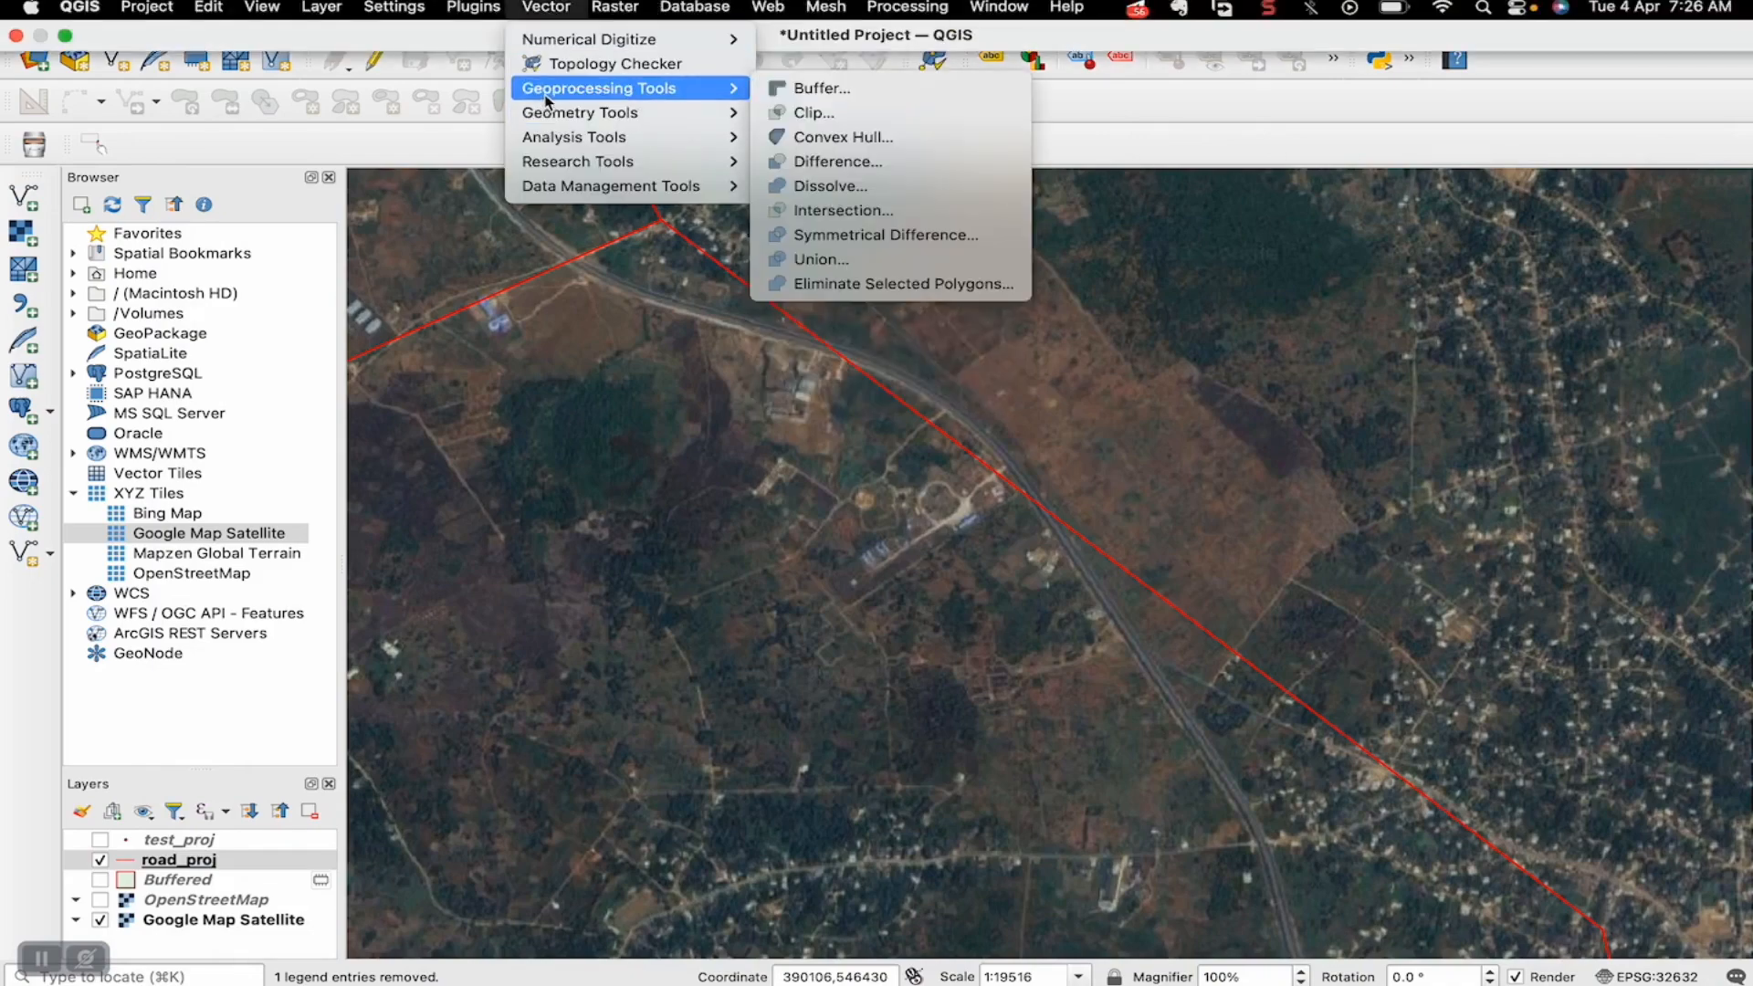
click(837, 91)
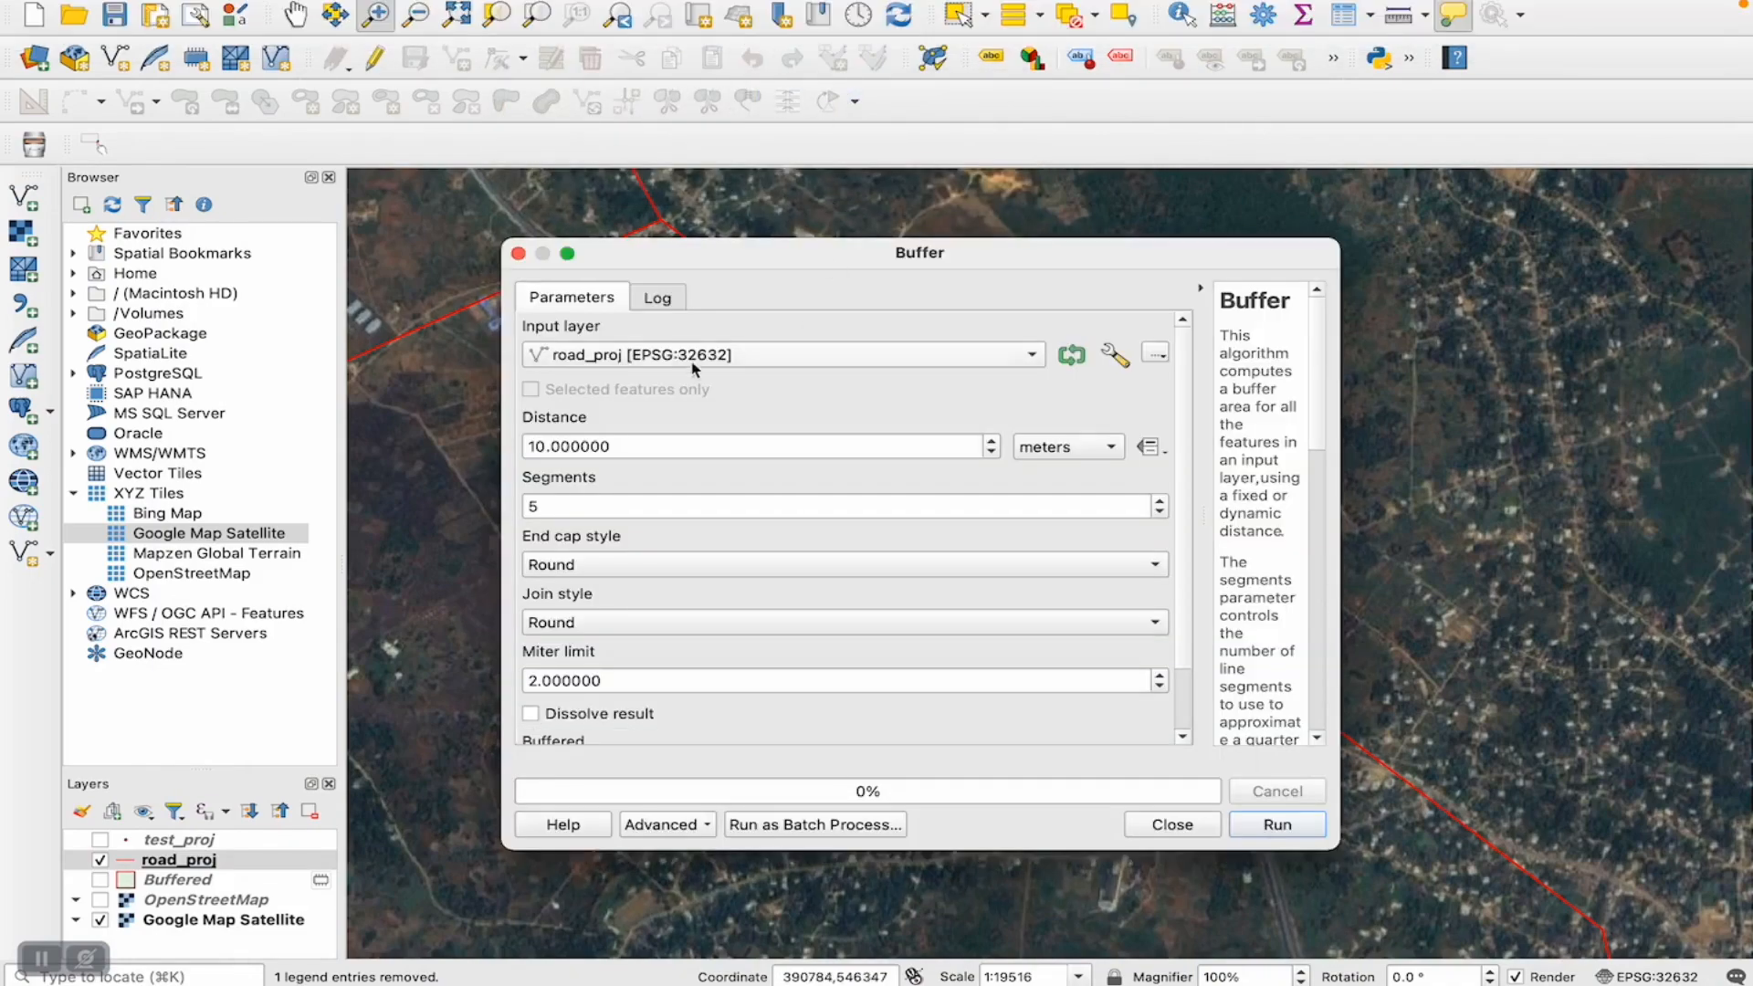
click(630, 359)
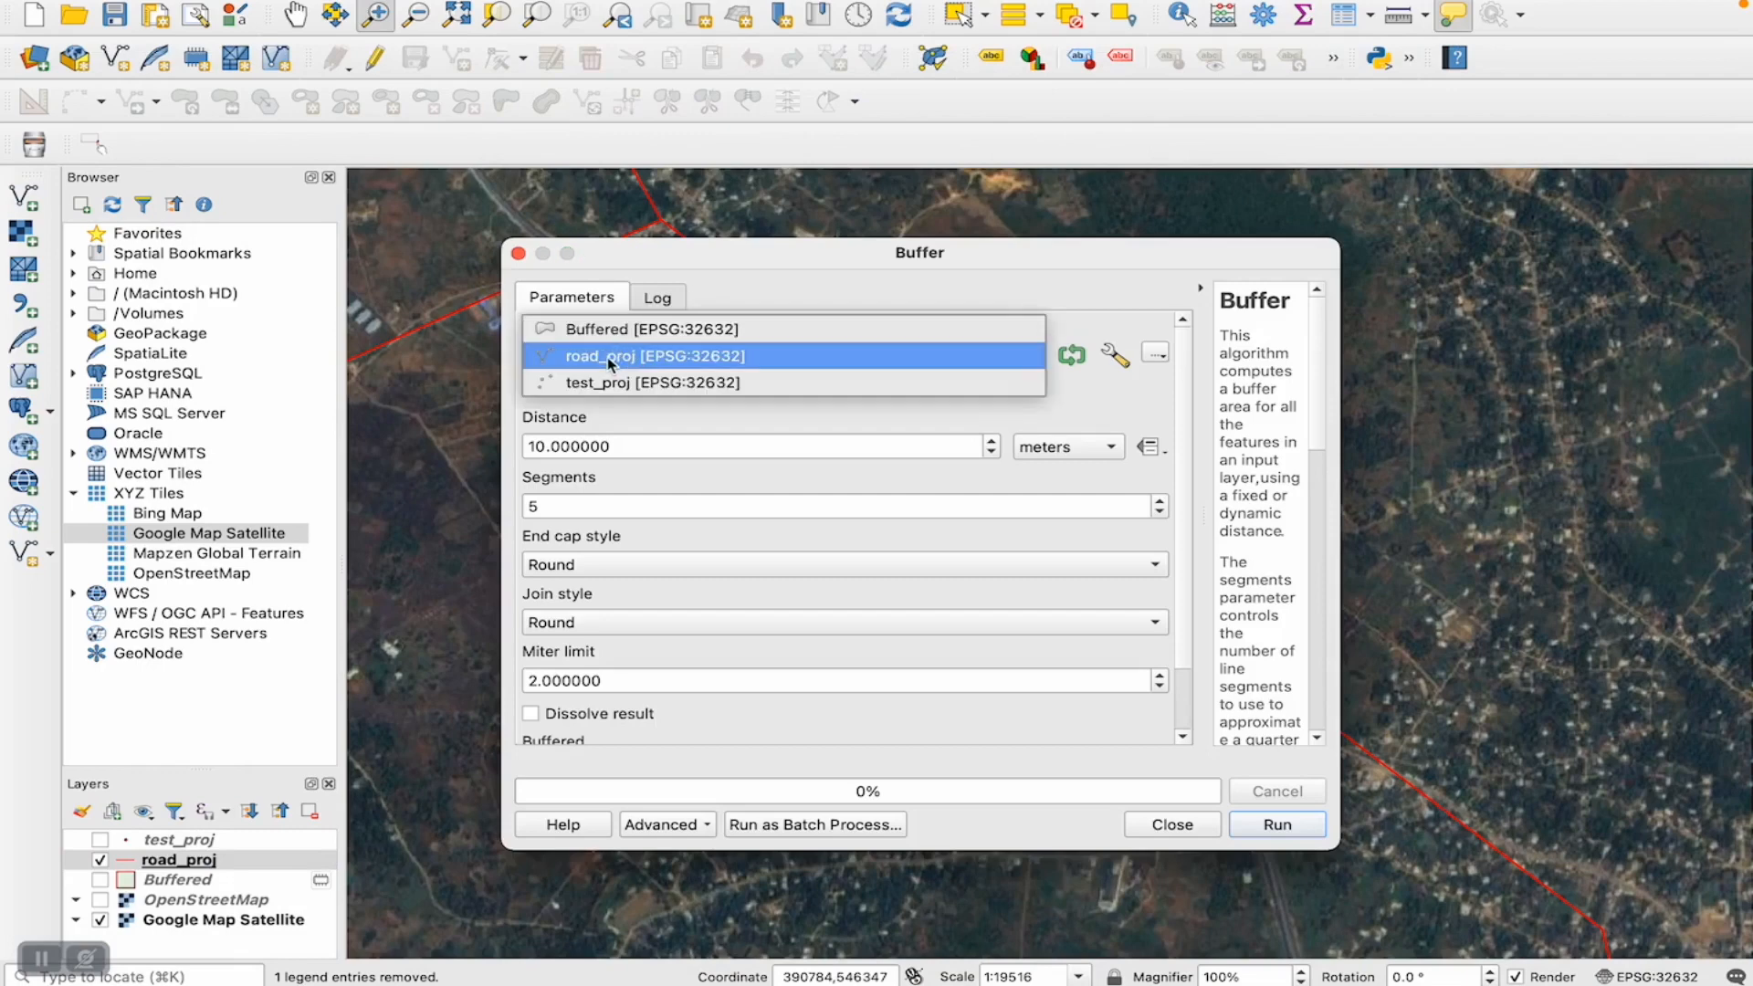
click(609, 363)
- Set the buffer distance to 30 meters, run the buffer on road_proj and close the tool
click(537, 447)
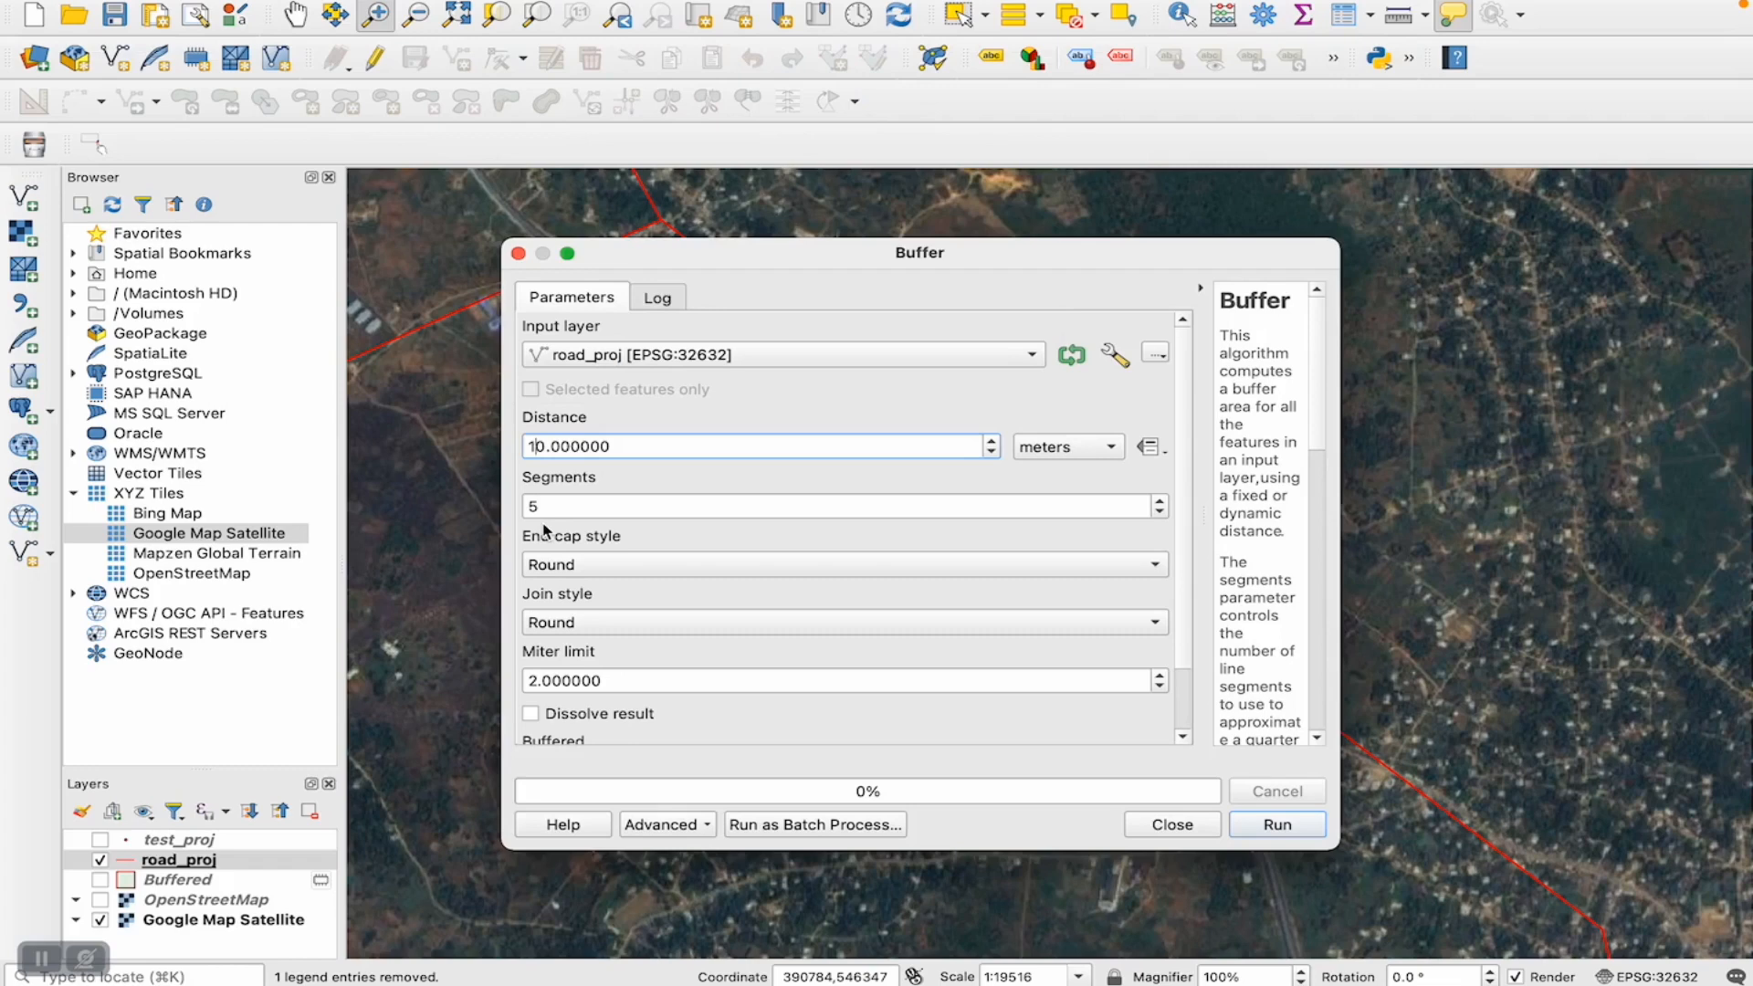
key(BackSpace)
text(2)
key(BackSpace)
text(3)
click(616, 539)
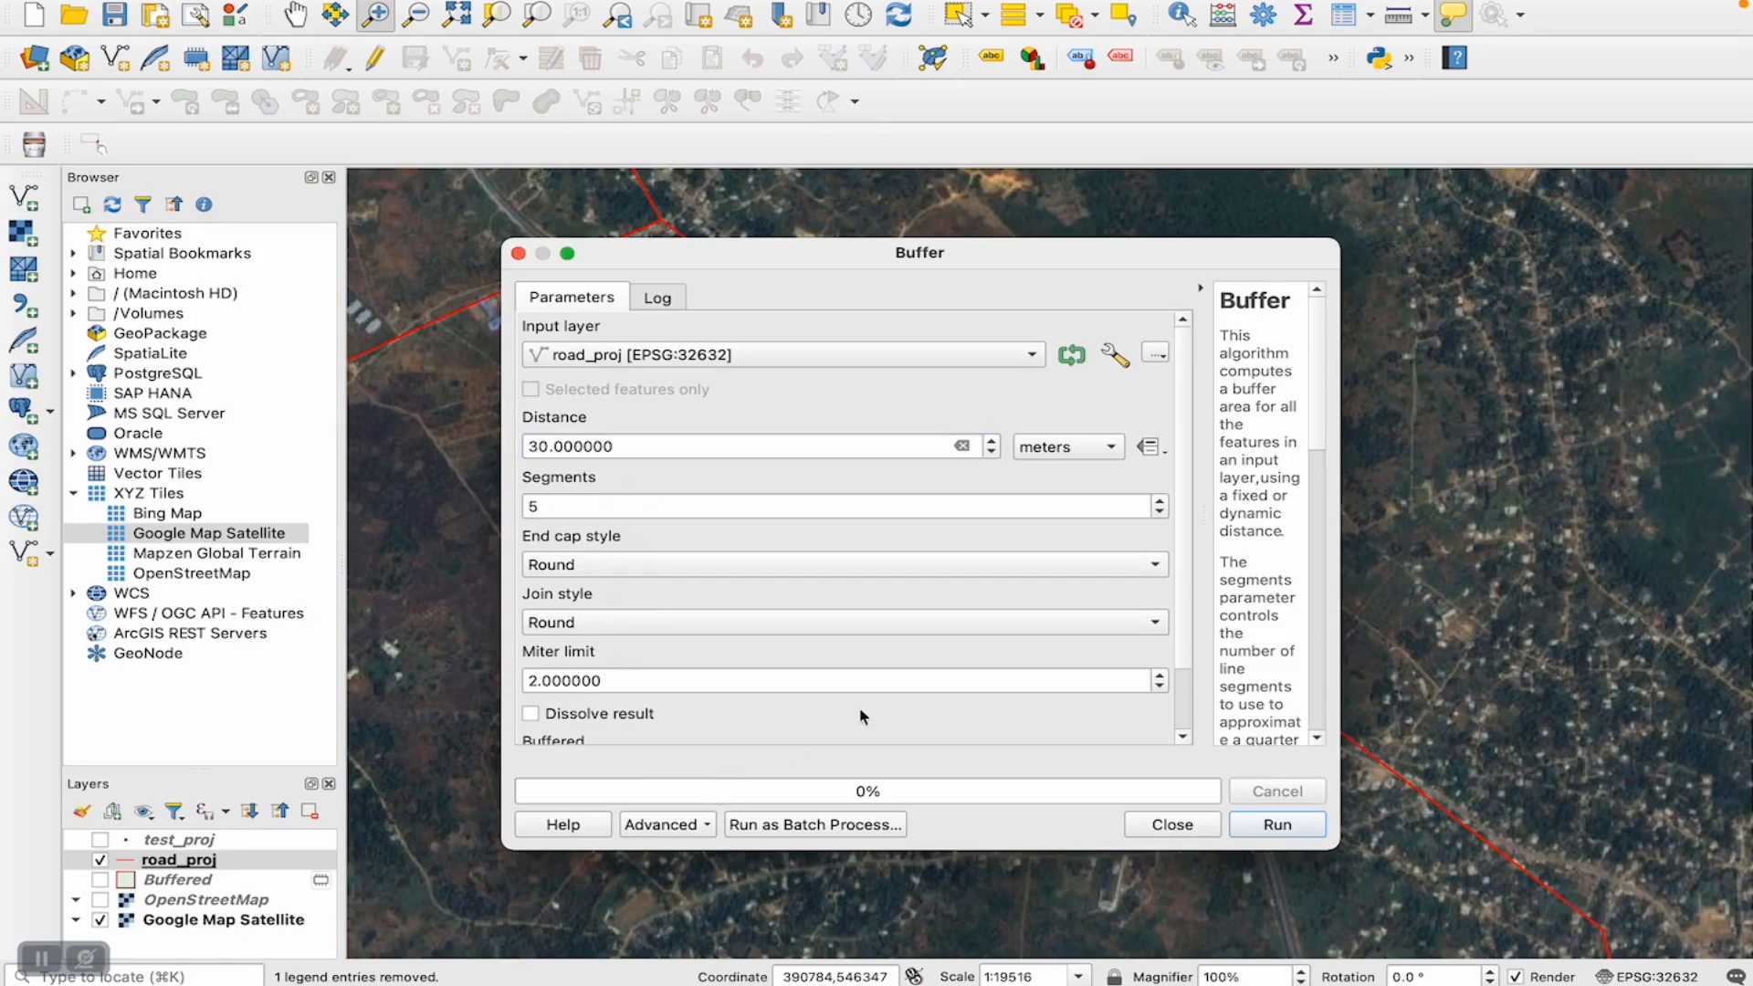
click(1099, 454)
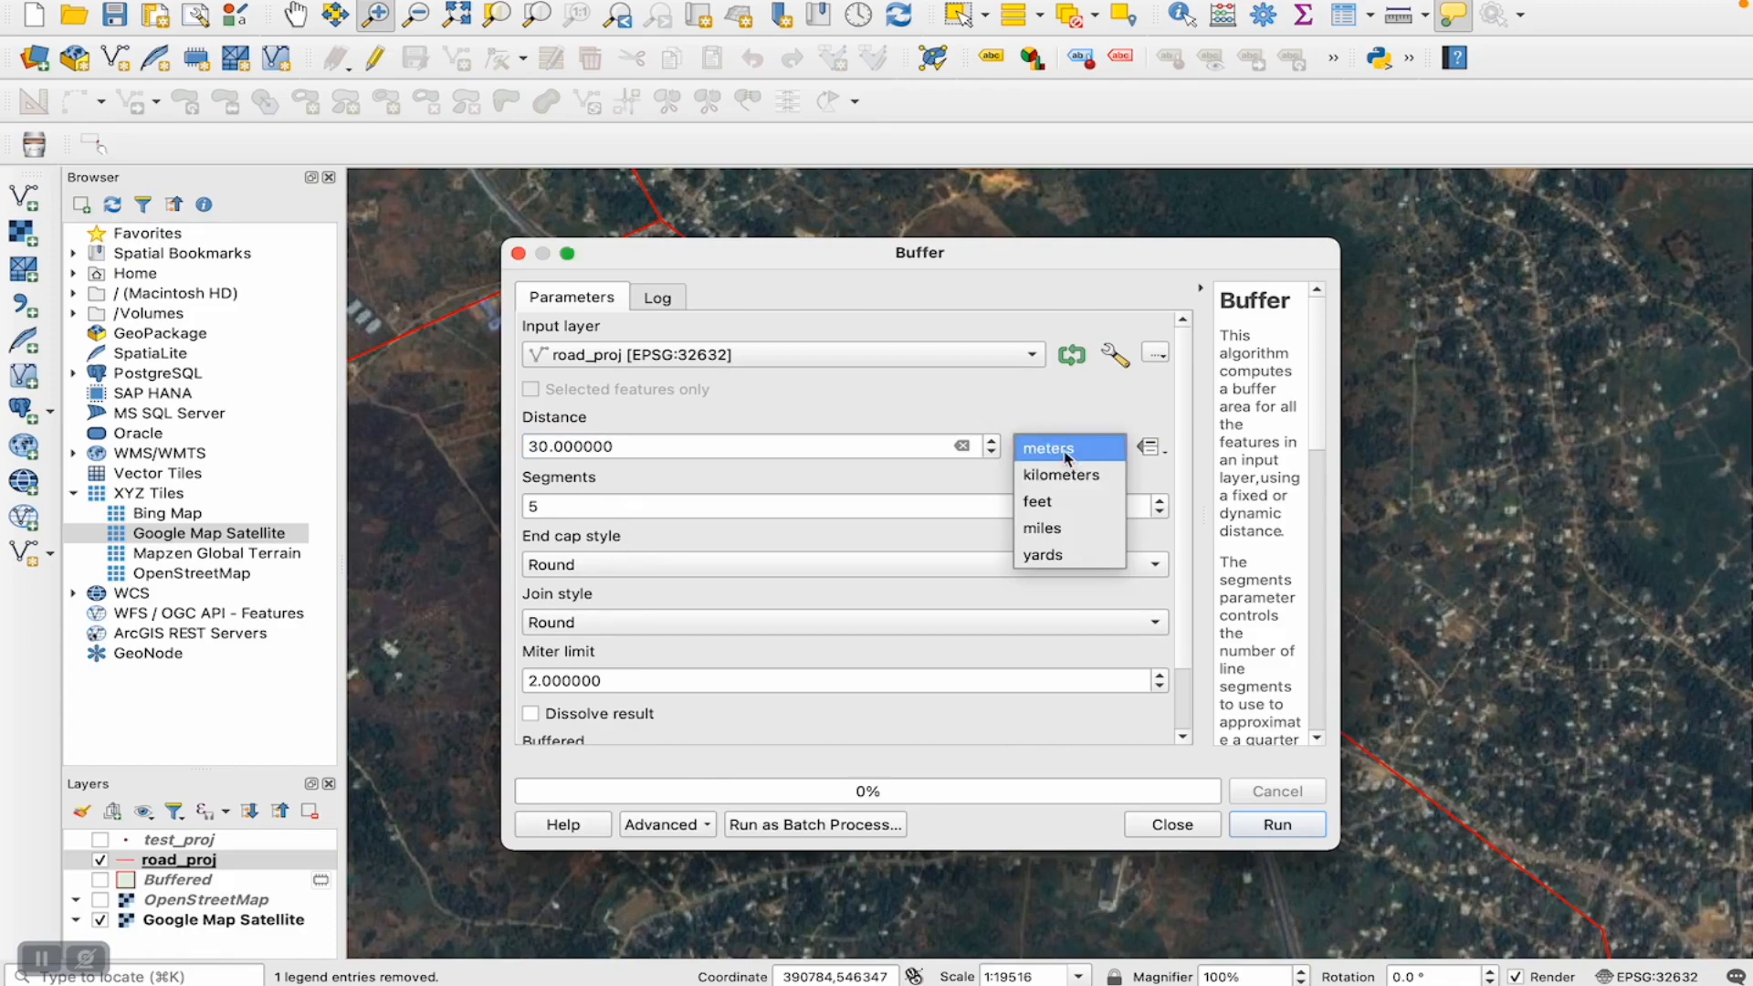
click(1067, 456)
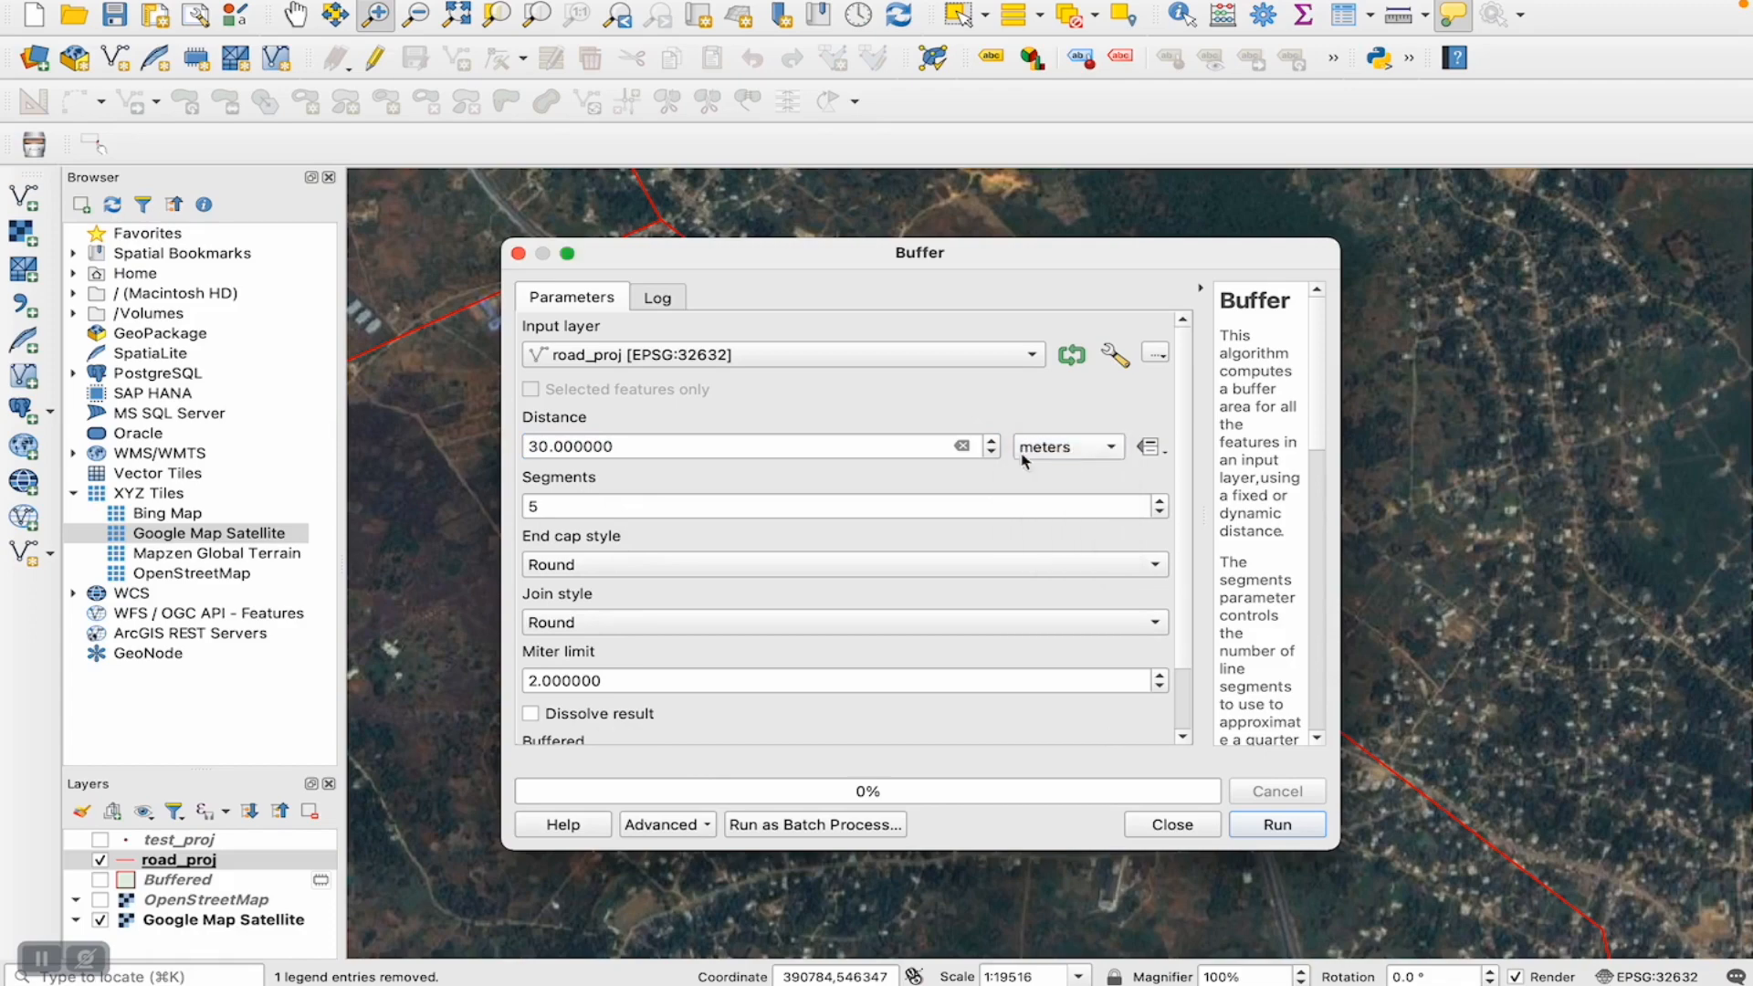
click(1267, 832)
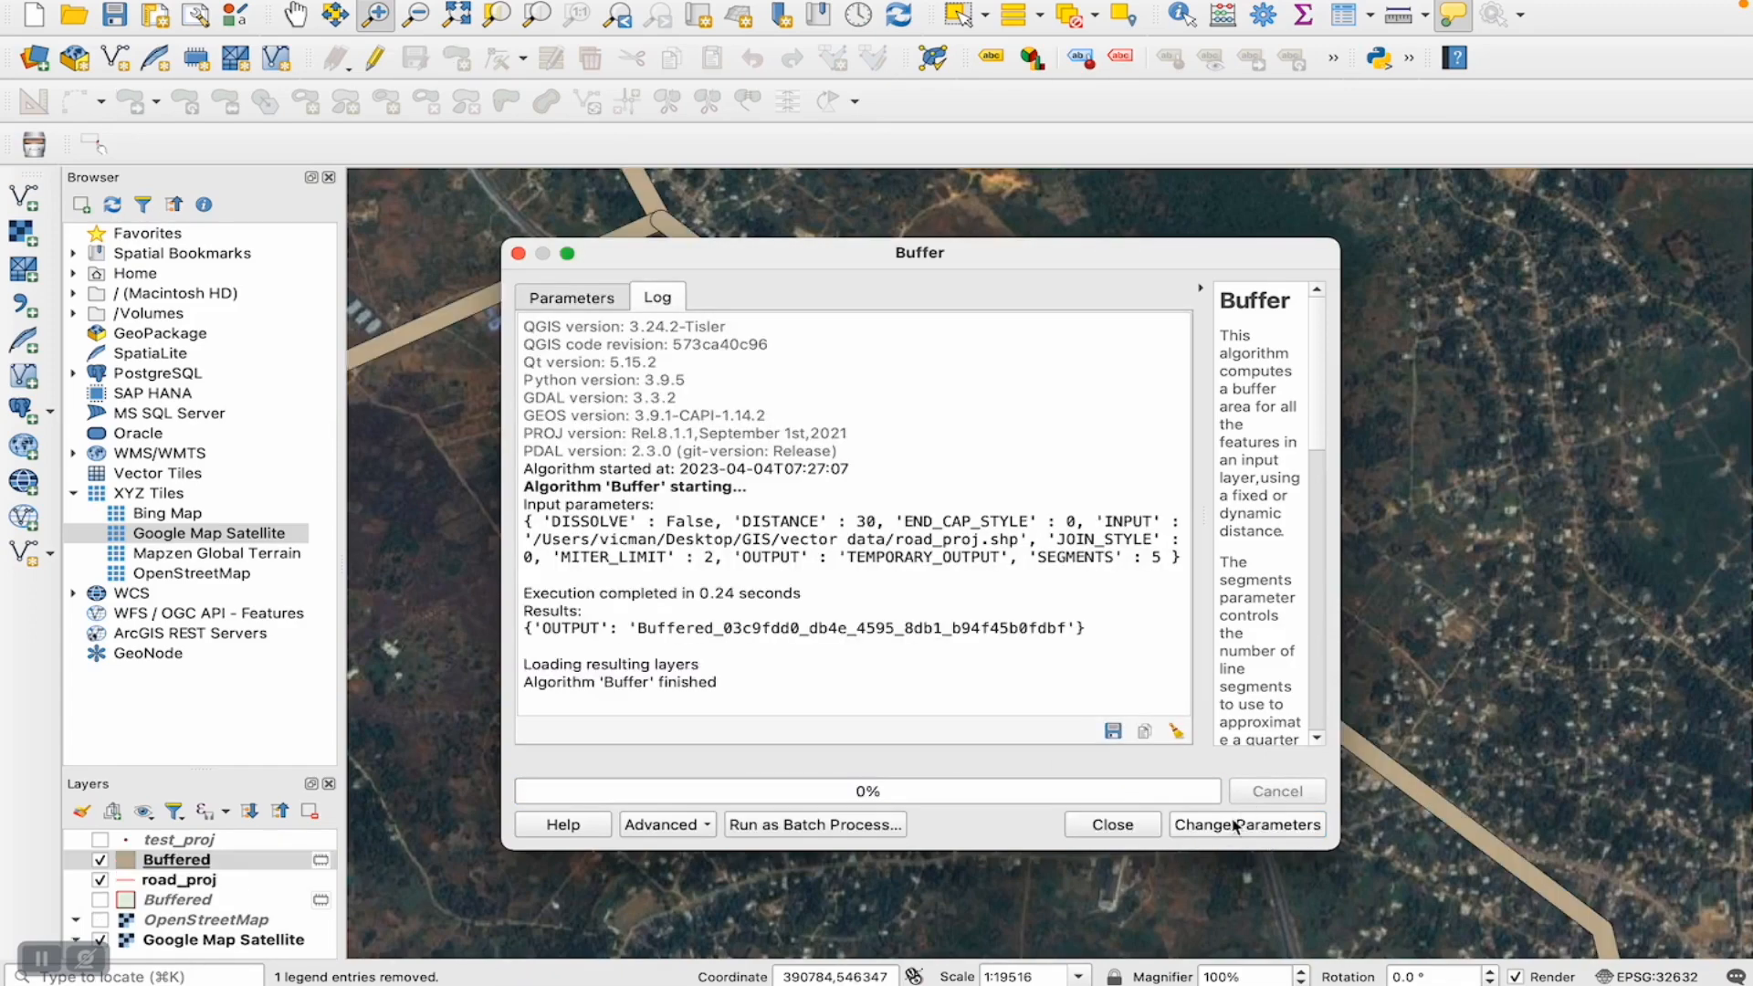
click(1112, 824)
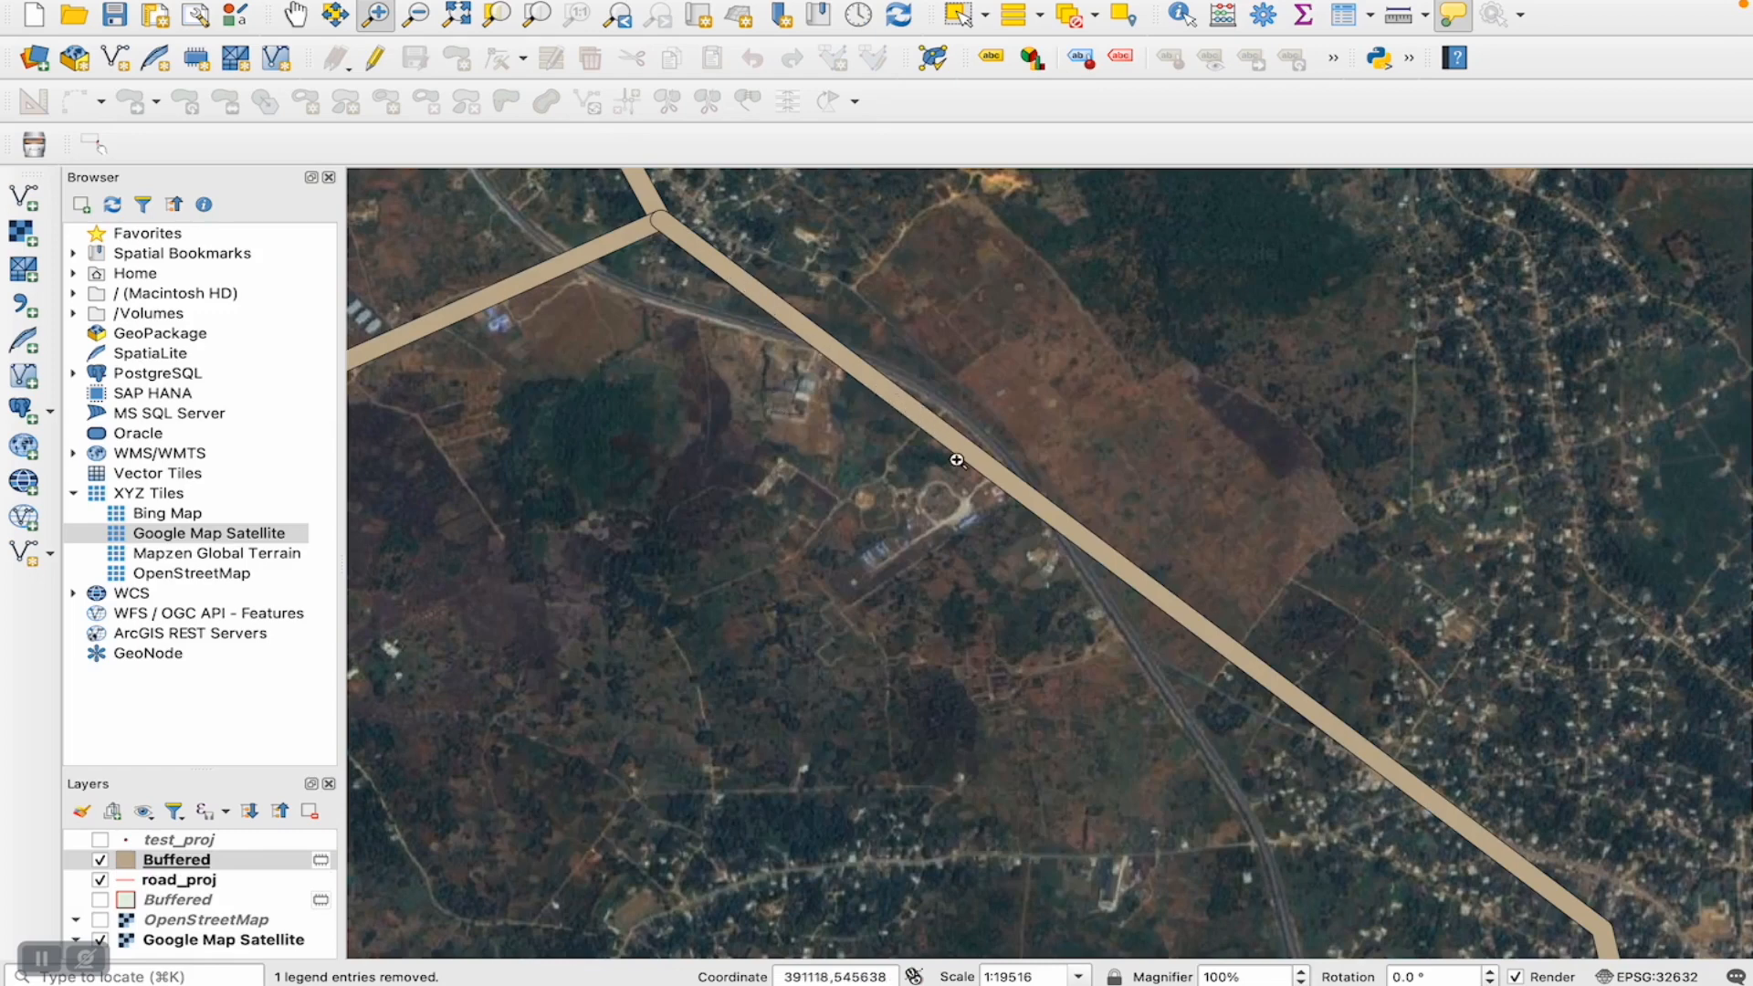
- Move the road_proj layer above the new roads Buffered layer in the layer order
mouse_move(956, 460)
drag(194, 880, 194, 857)
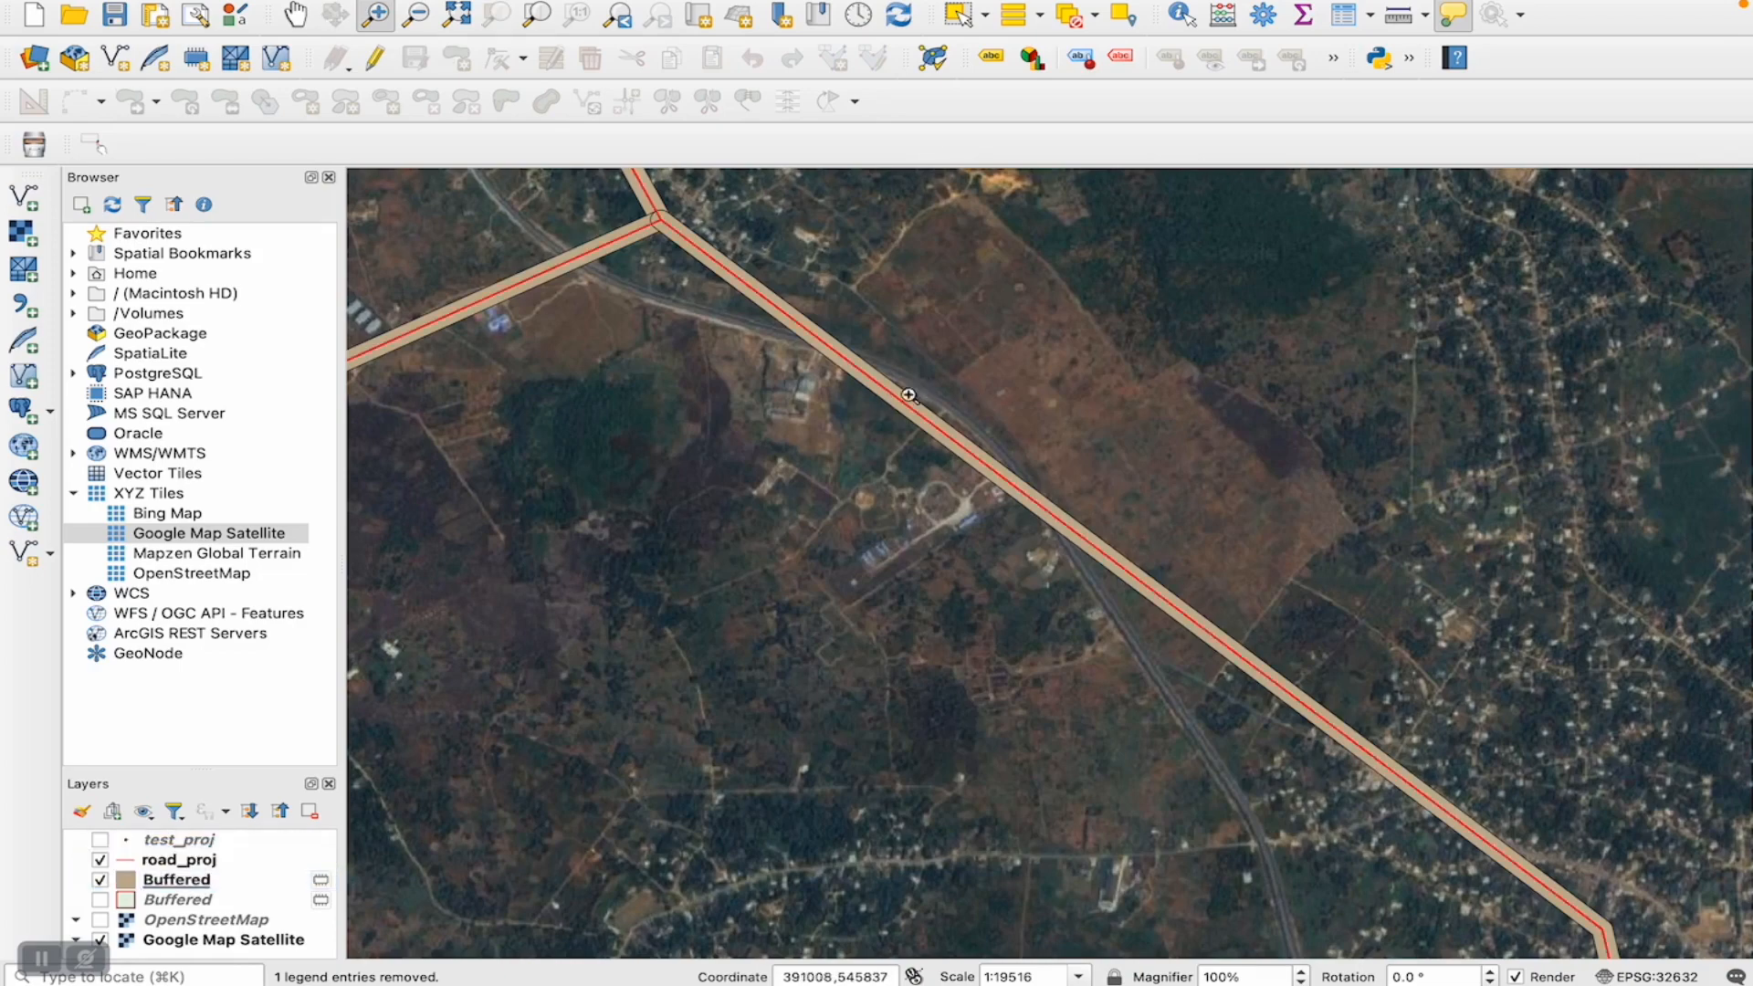
- Set the simple fill colour opacity of the roads Buffered layer to 28% and apply the style
click(856, 363)
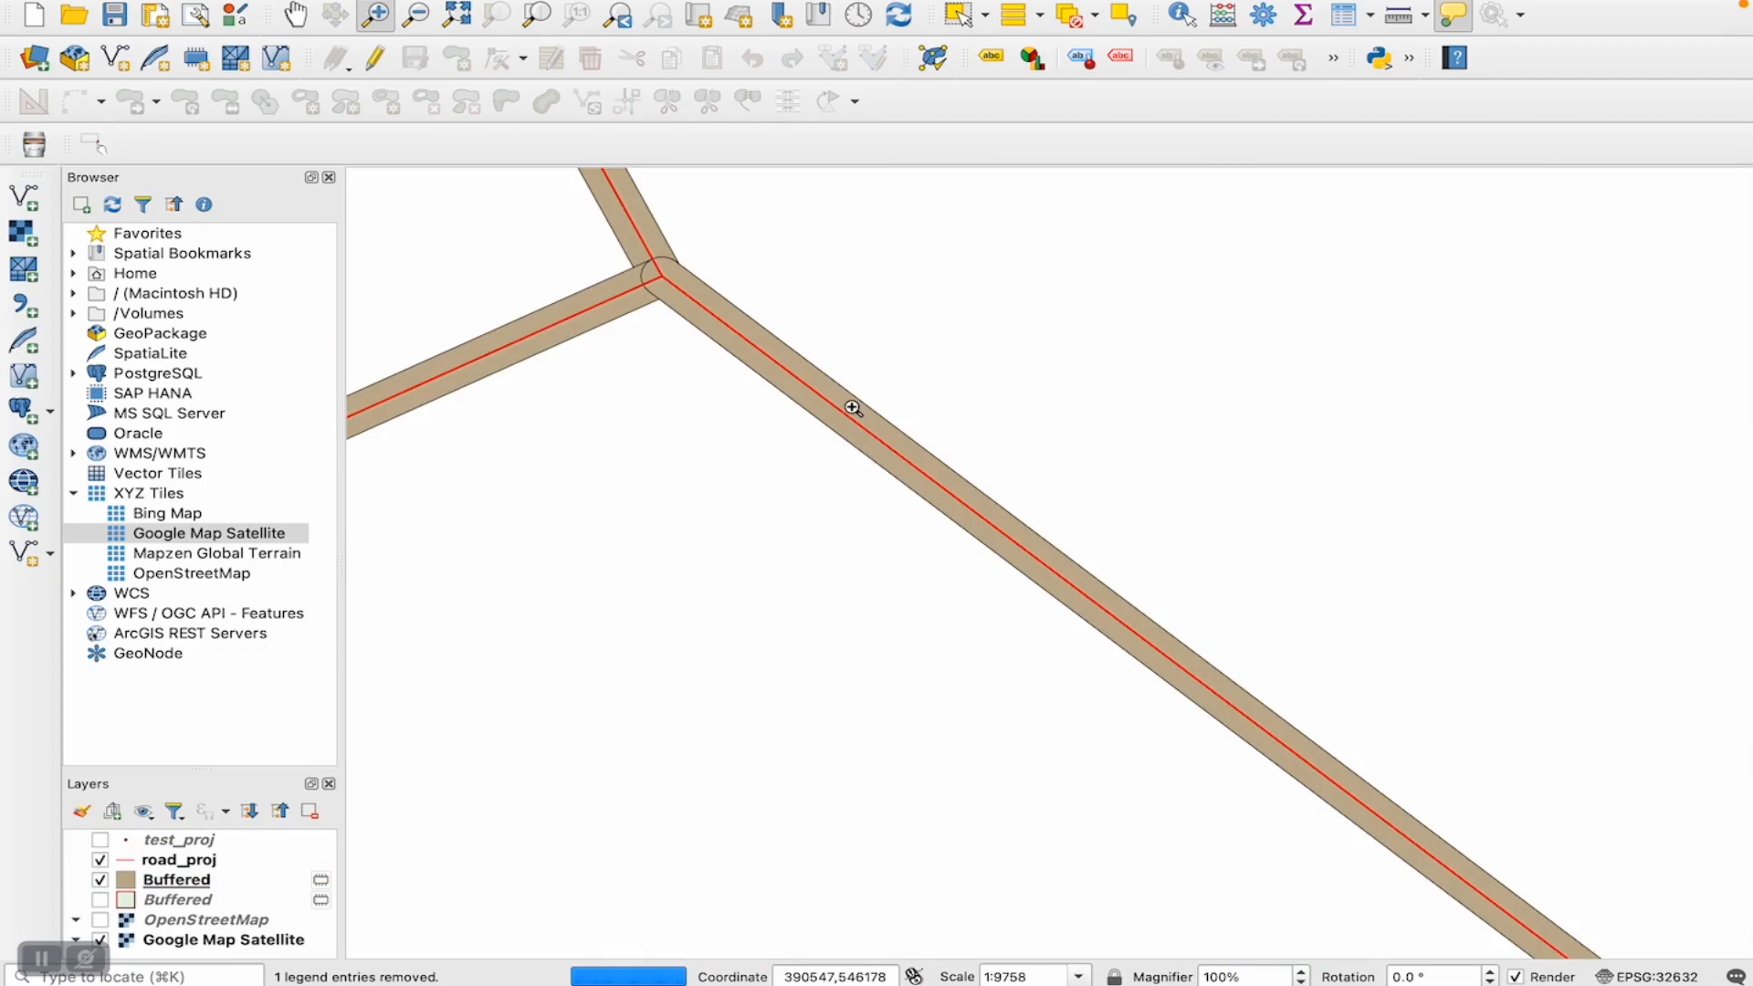
mouse_move(852, 407)
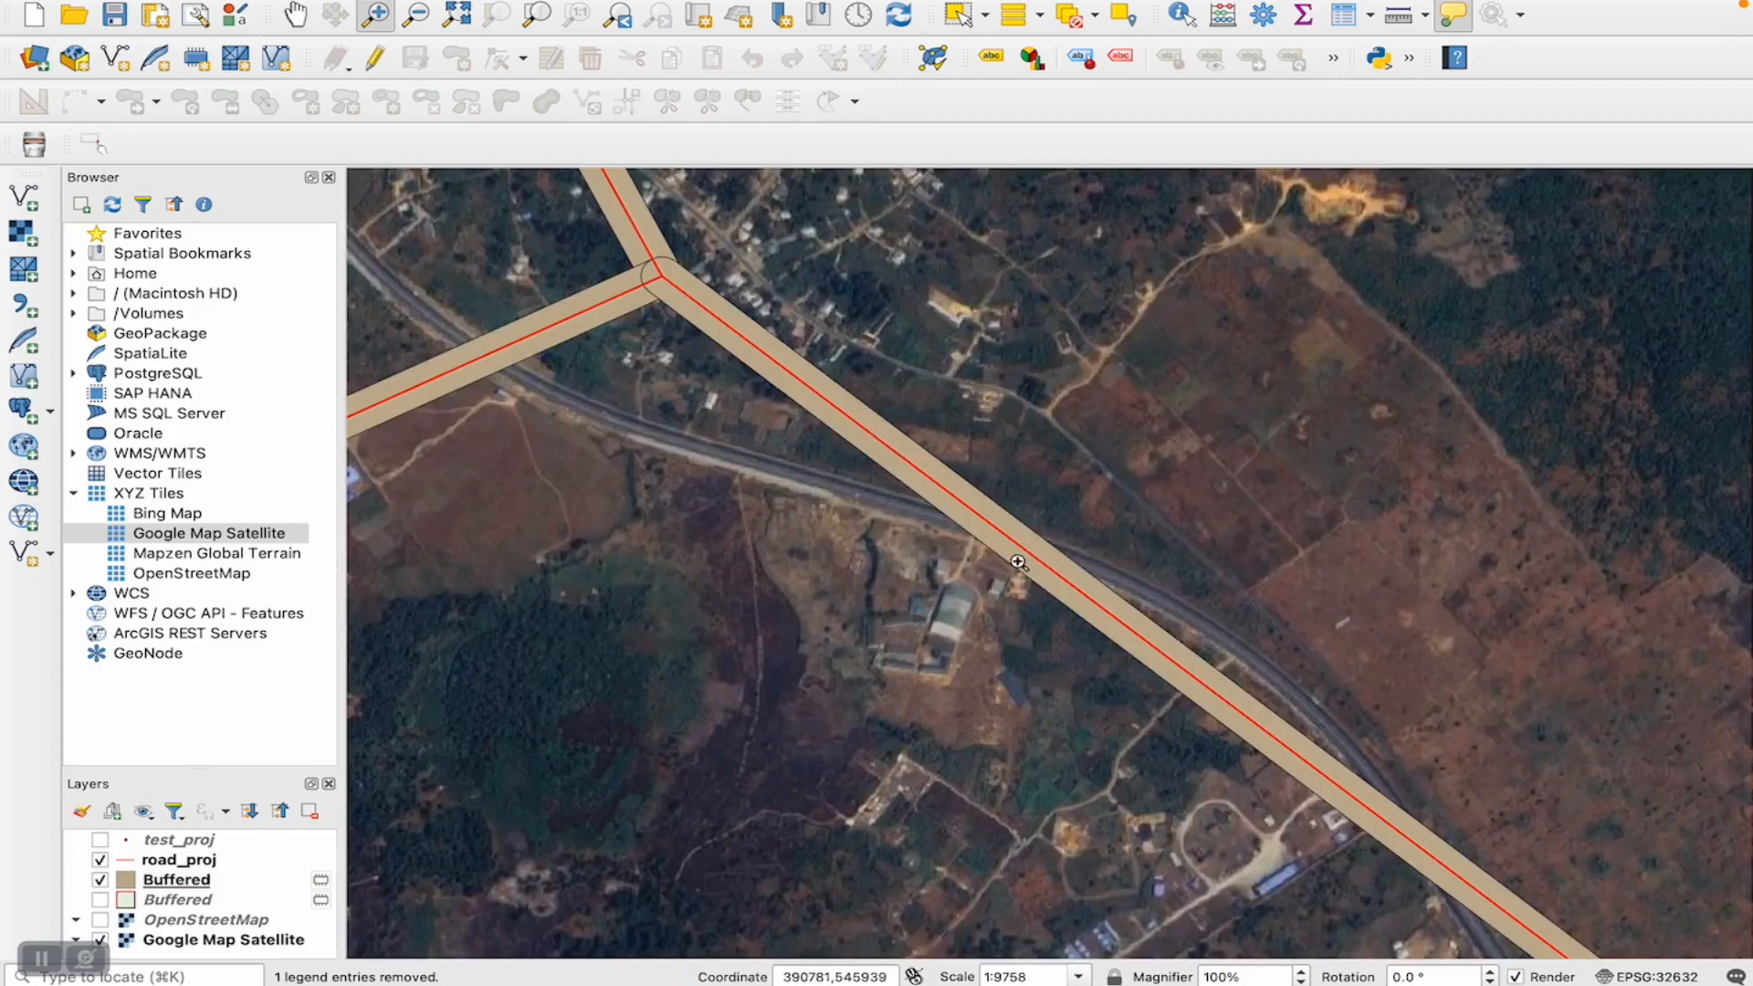
click(171, 885)
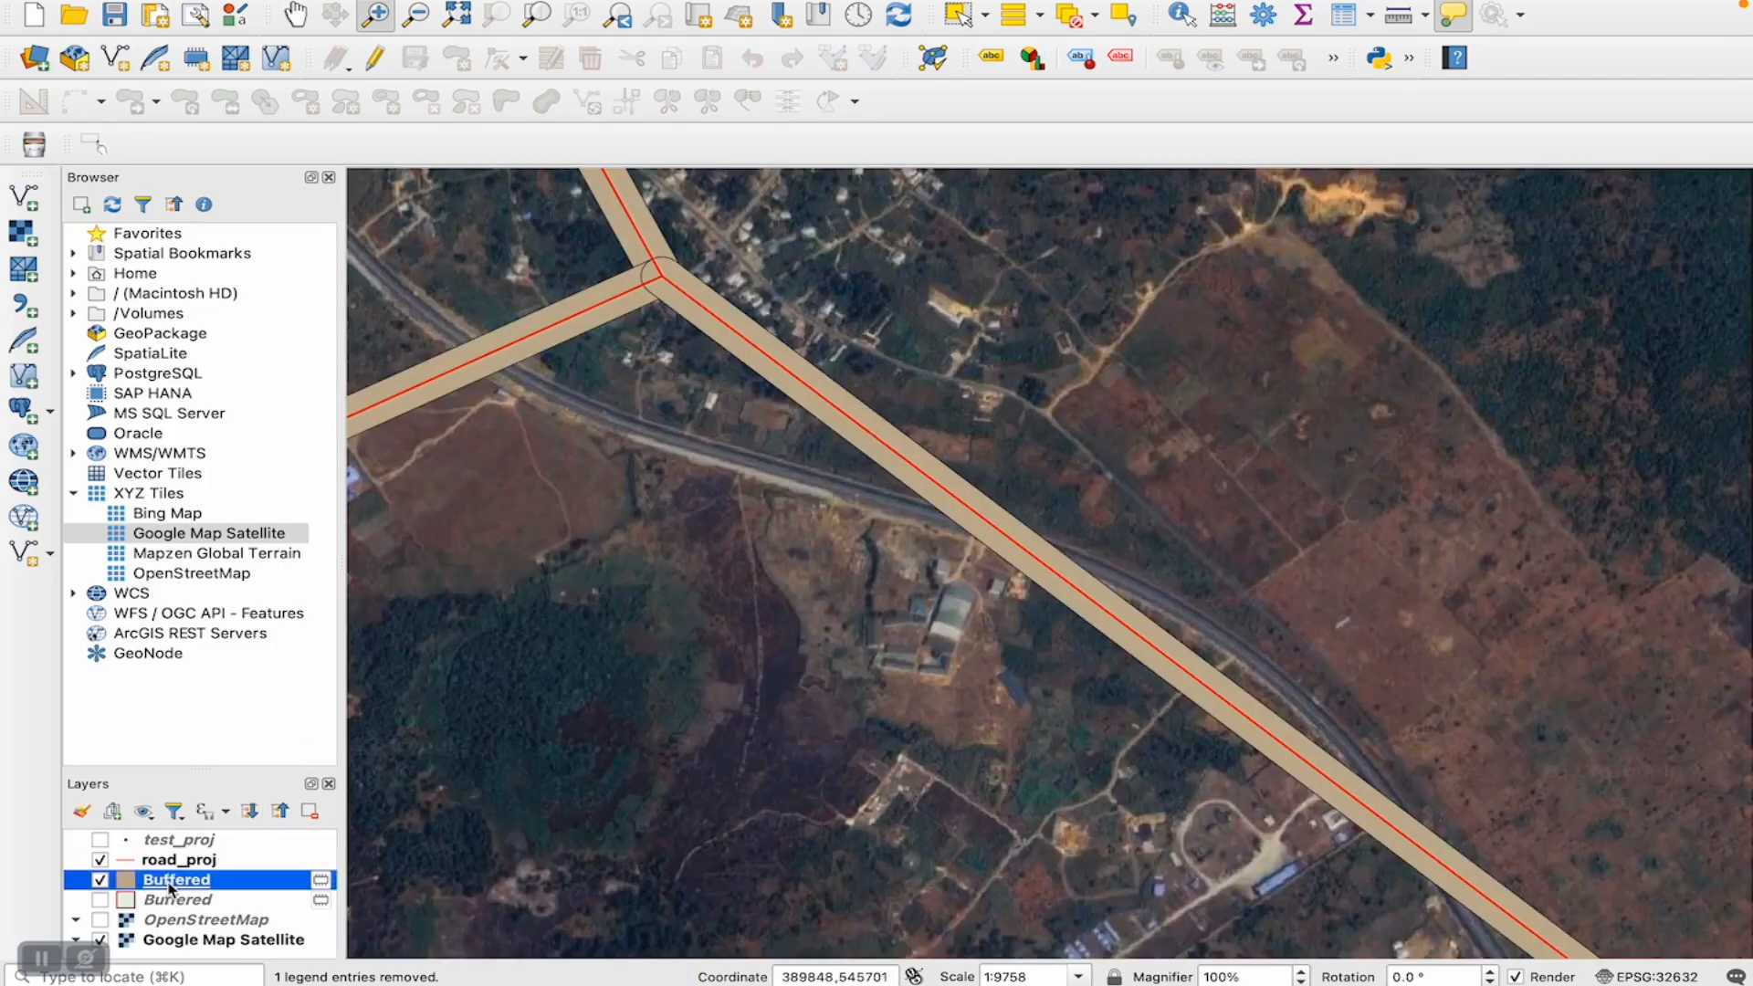
right_click(170, 883)
click(203, 875)
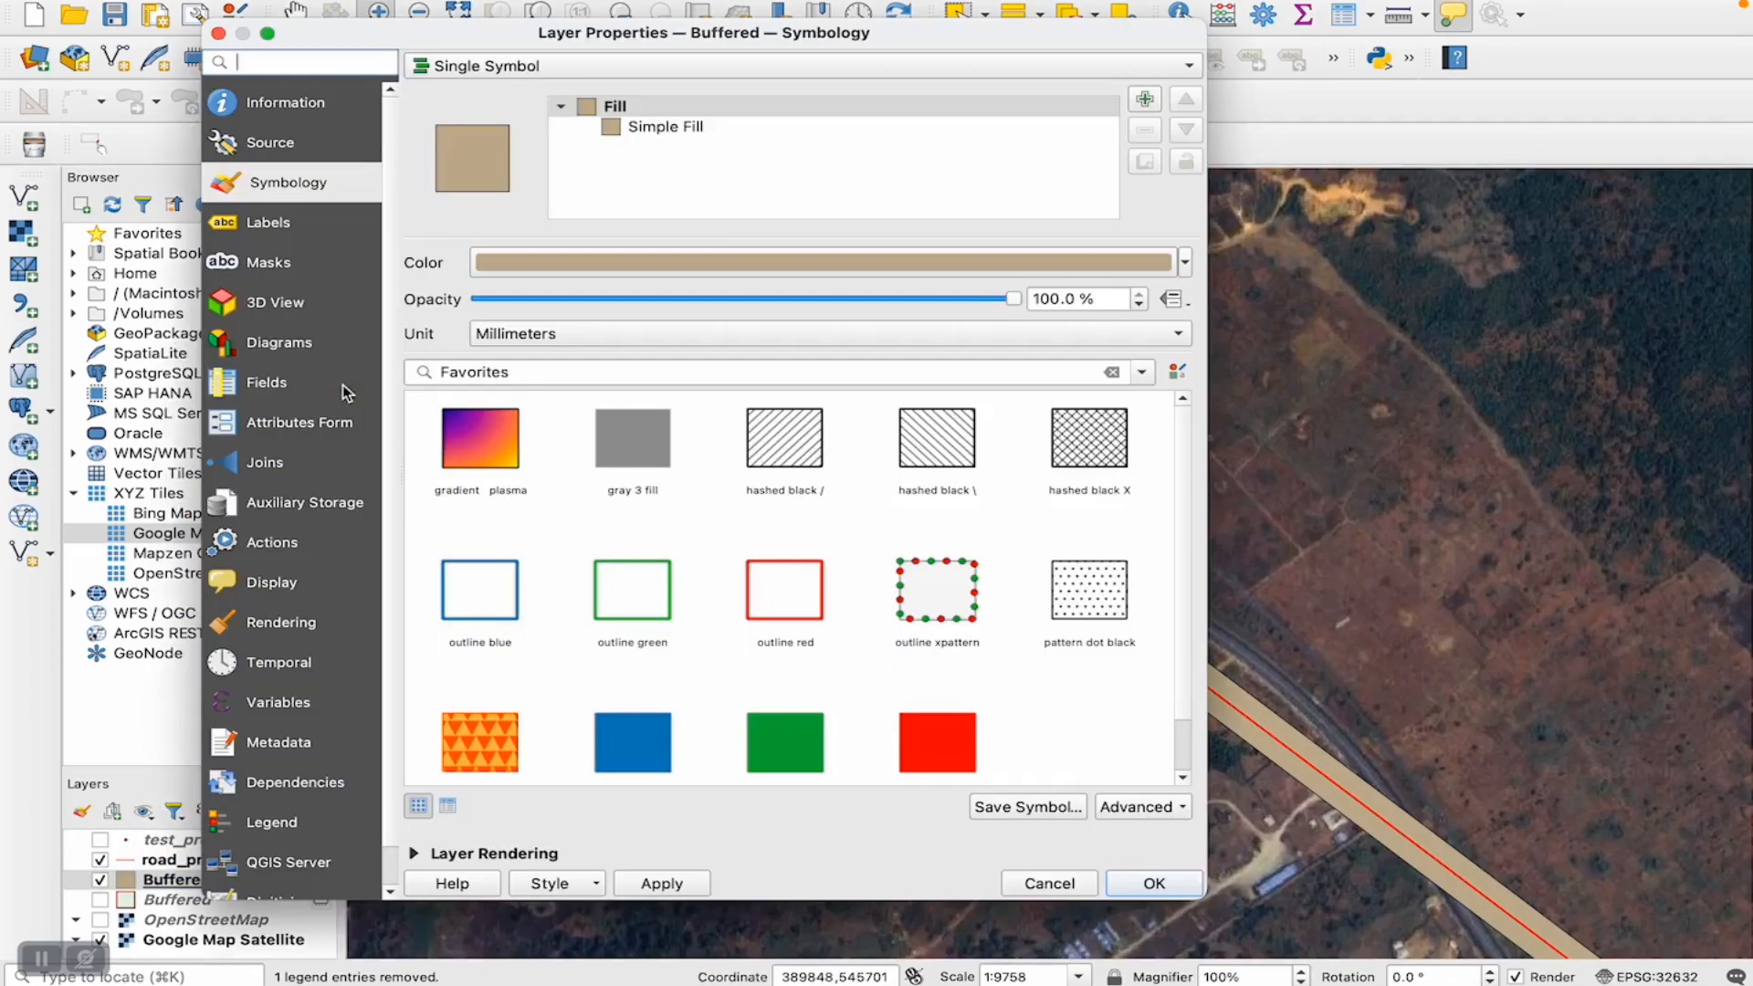
click(650, 137)
click(862, 304)
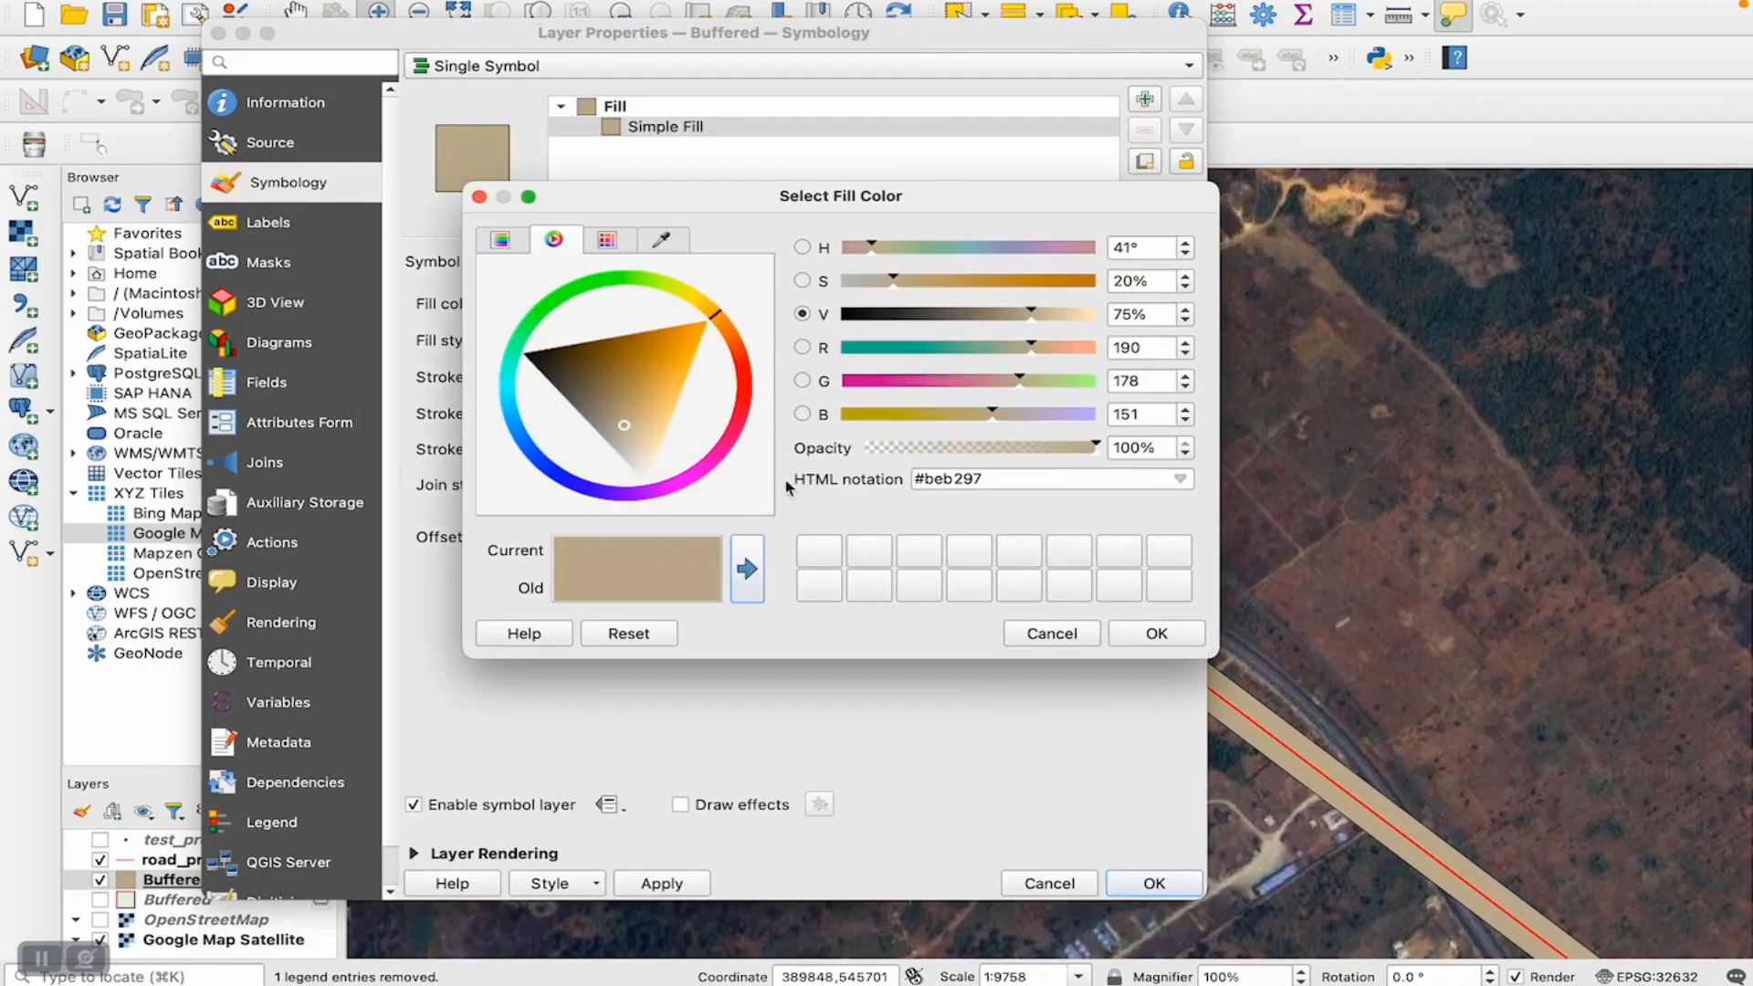
click(933, 451)
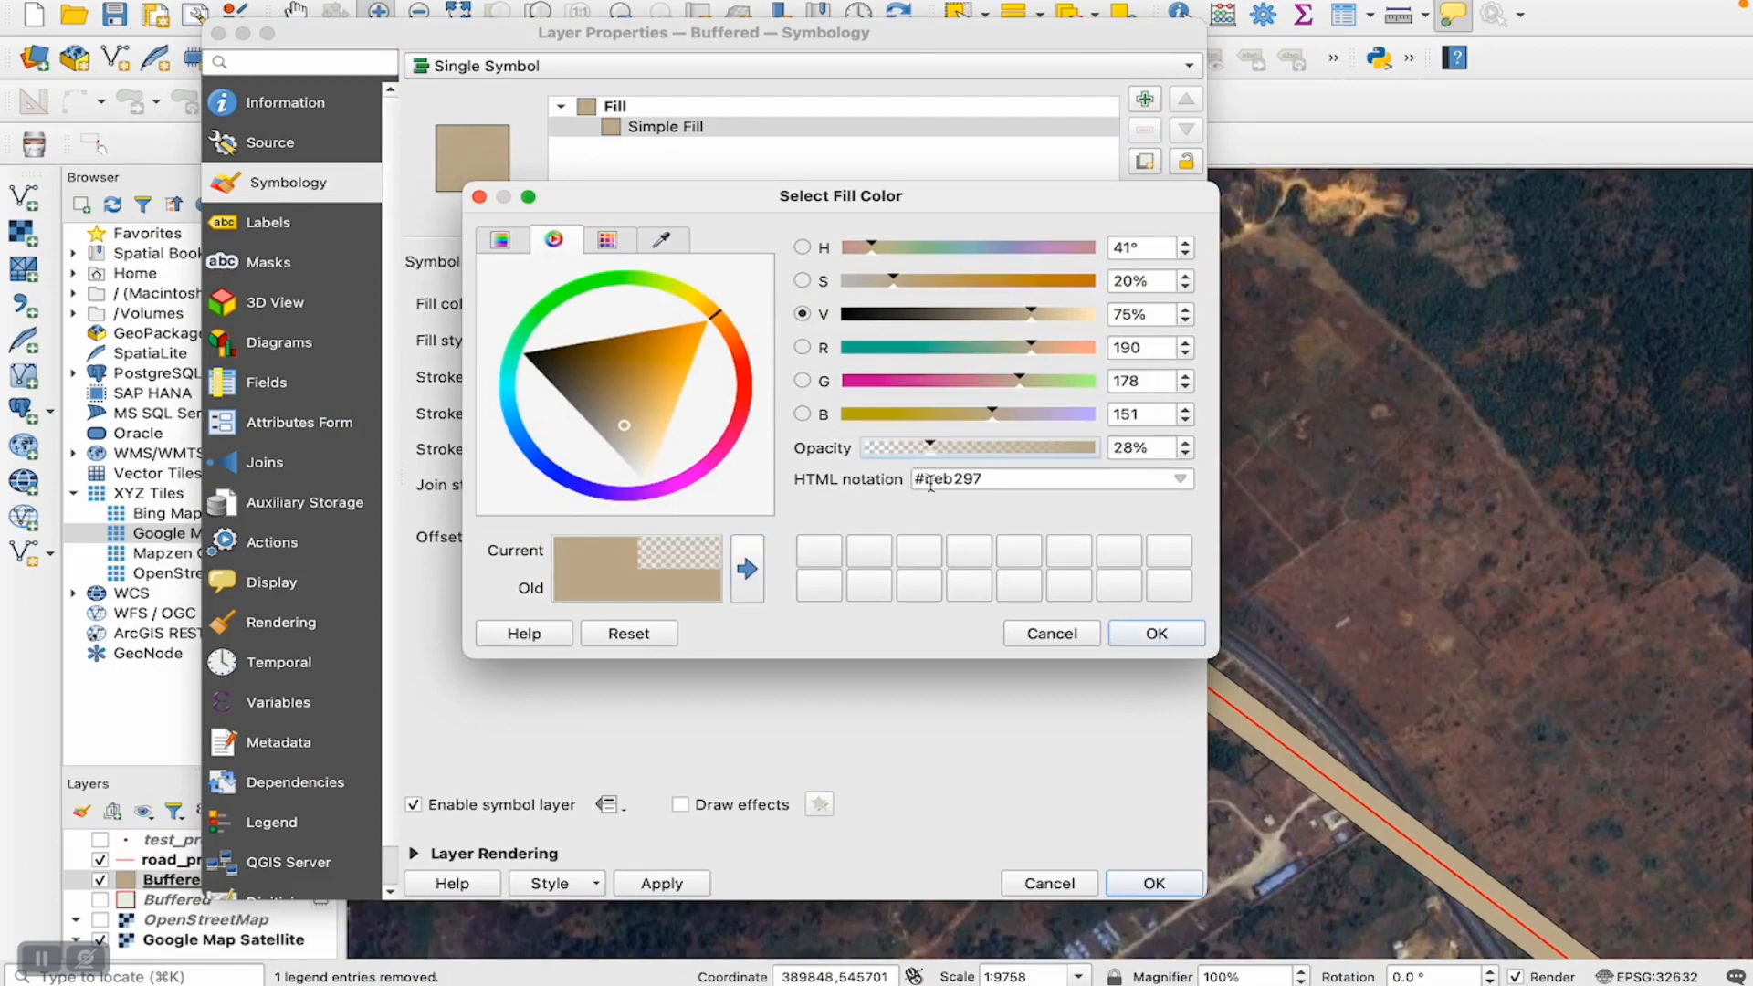
click(1115, 639)
click(1140, 893)
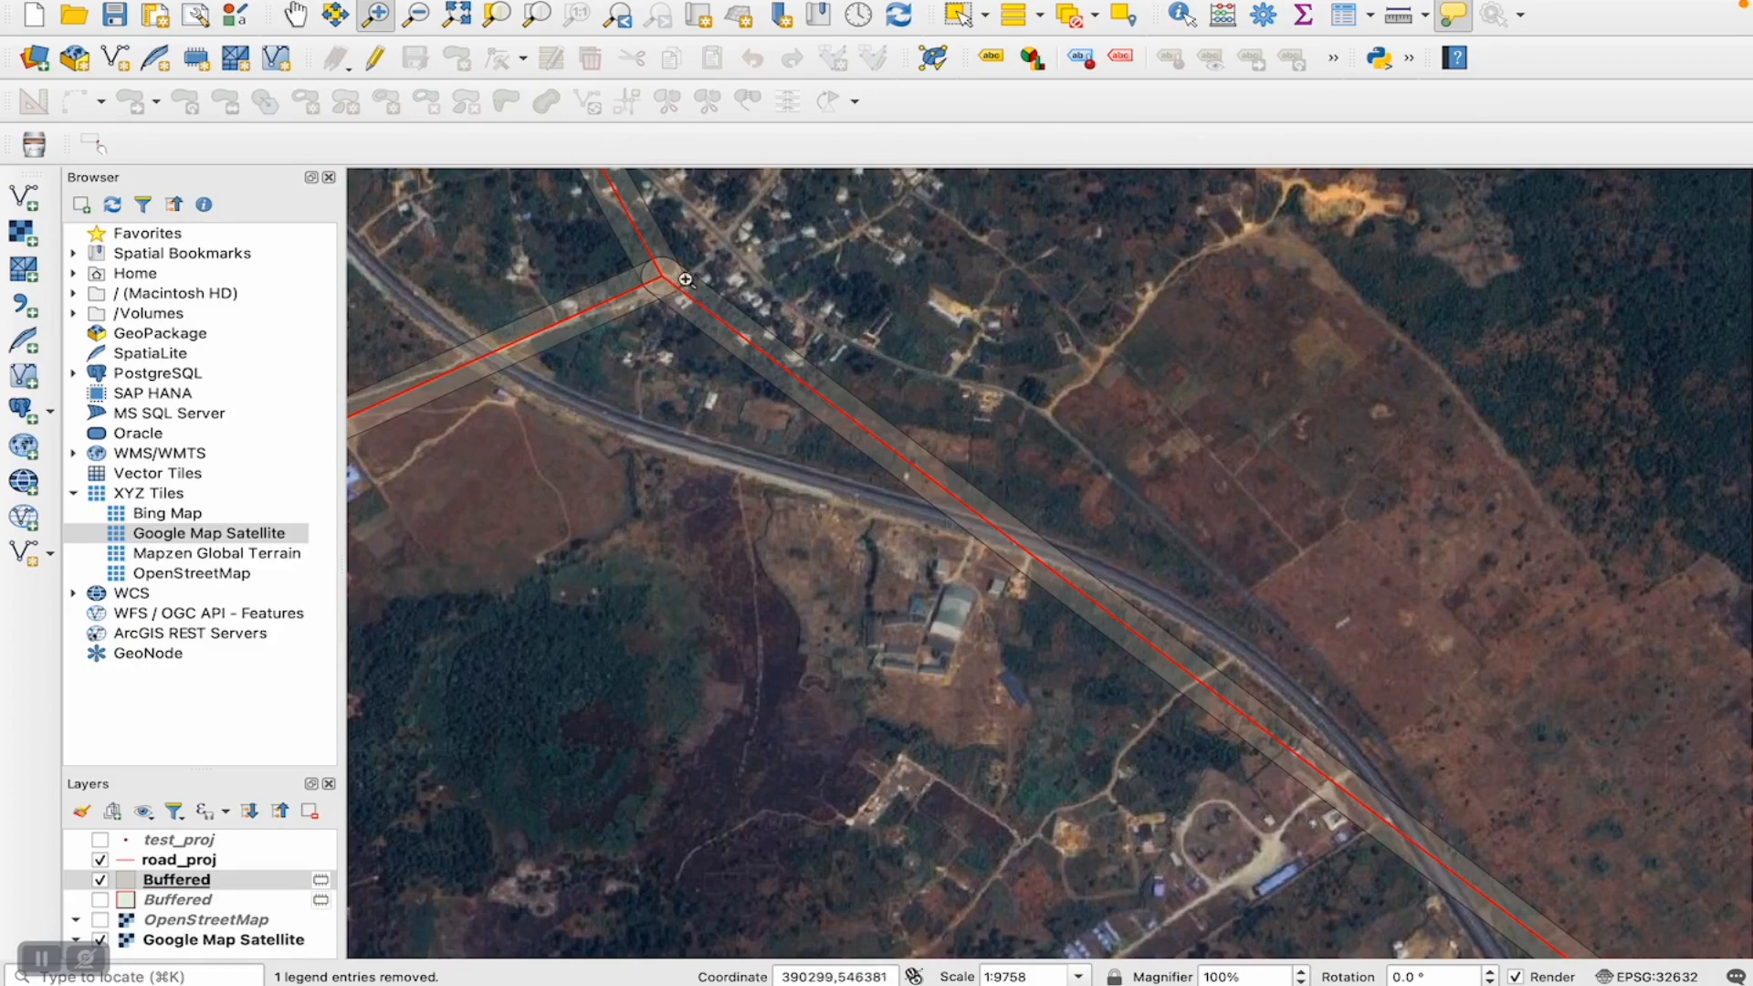
- Hide the roads Buffered layer and road_proj to expose the satellite imagery around the building complex south of the highway
mouse_move(764, 339)
click(101, 880)
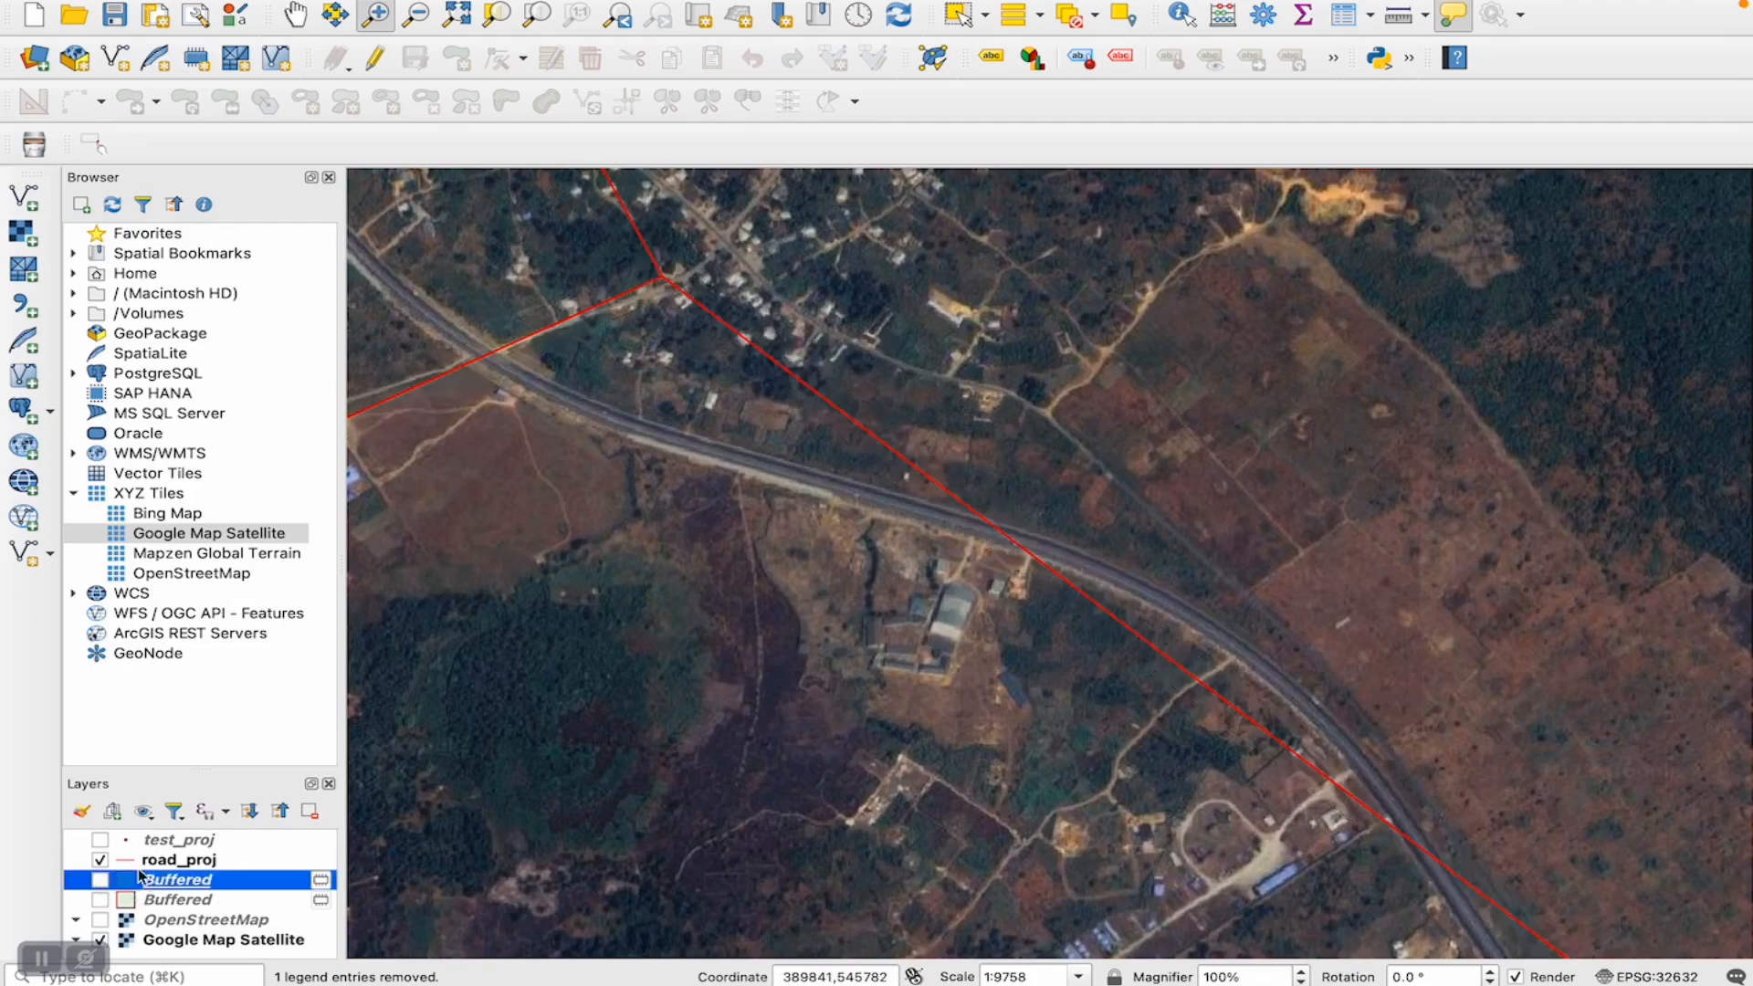
click(101, 860)
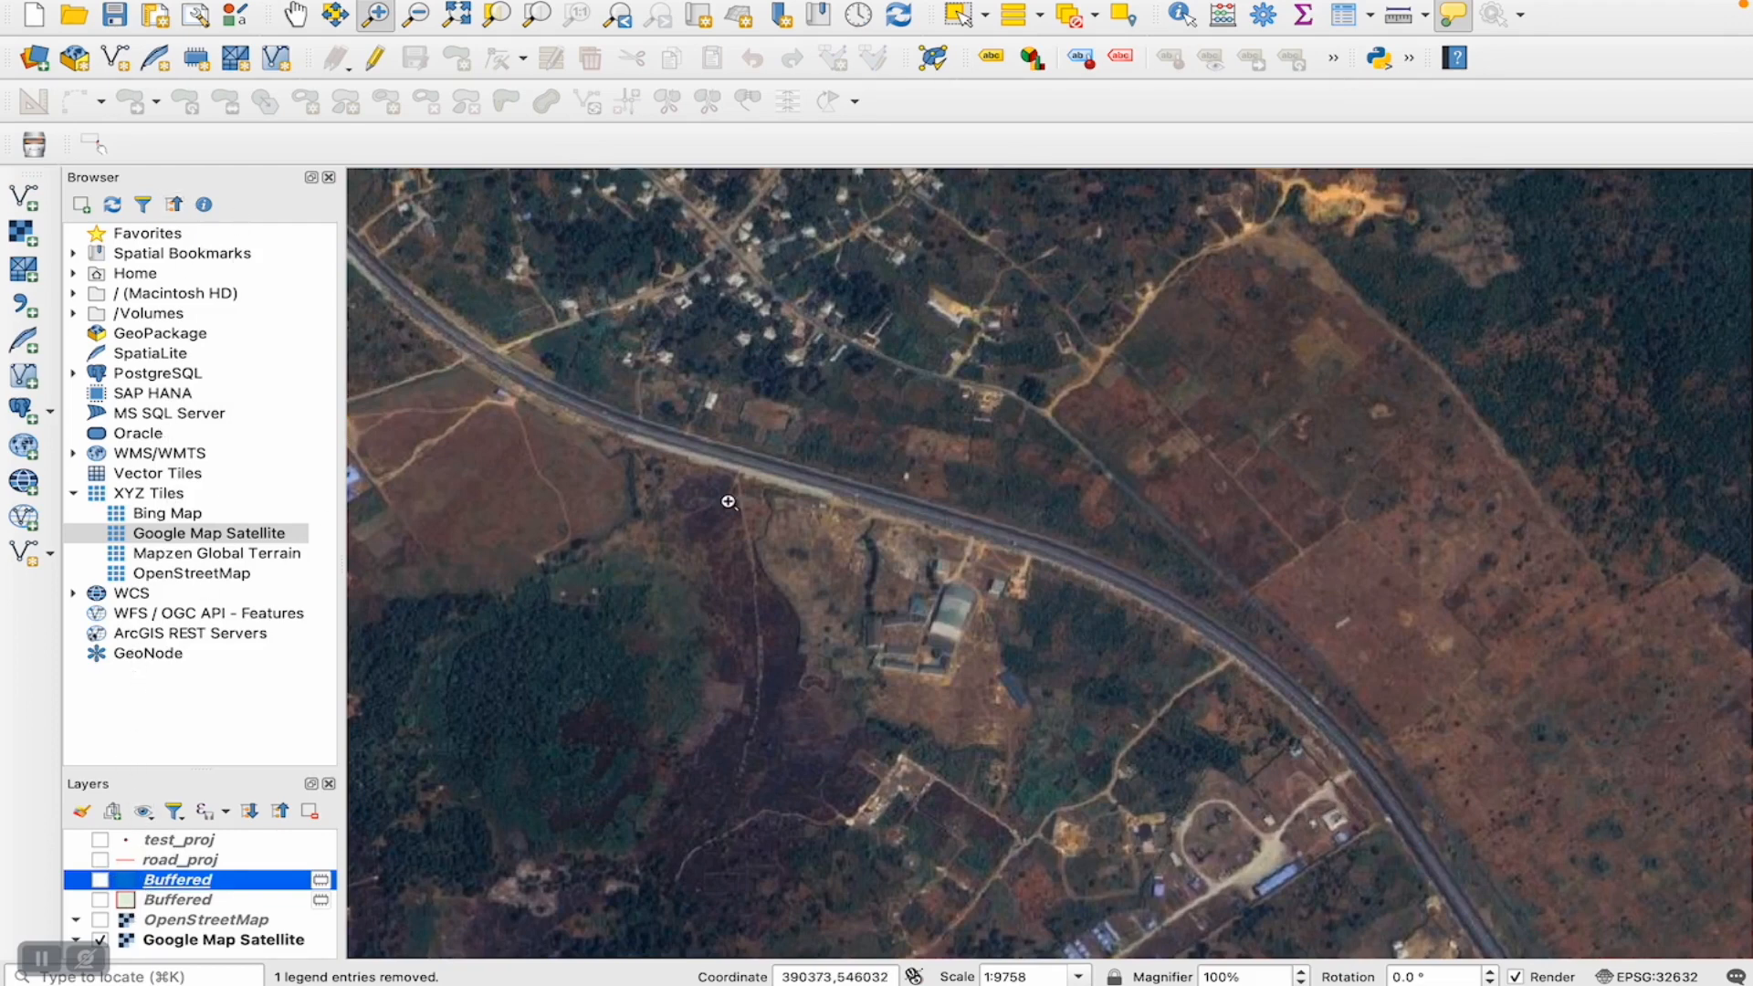
click(988, 656)
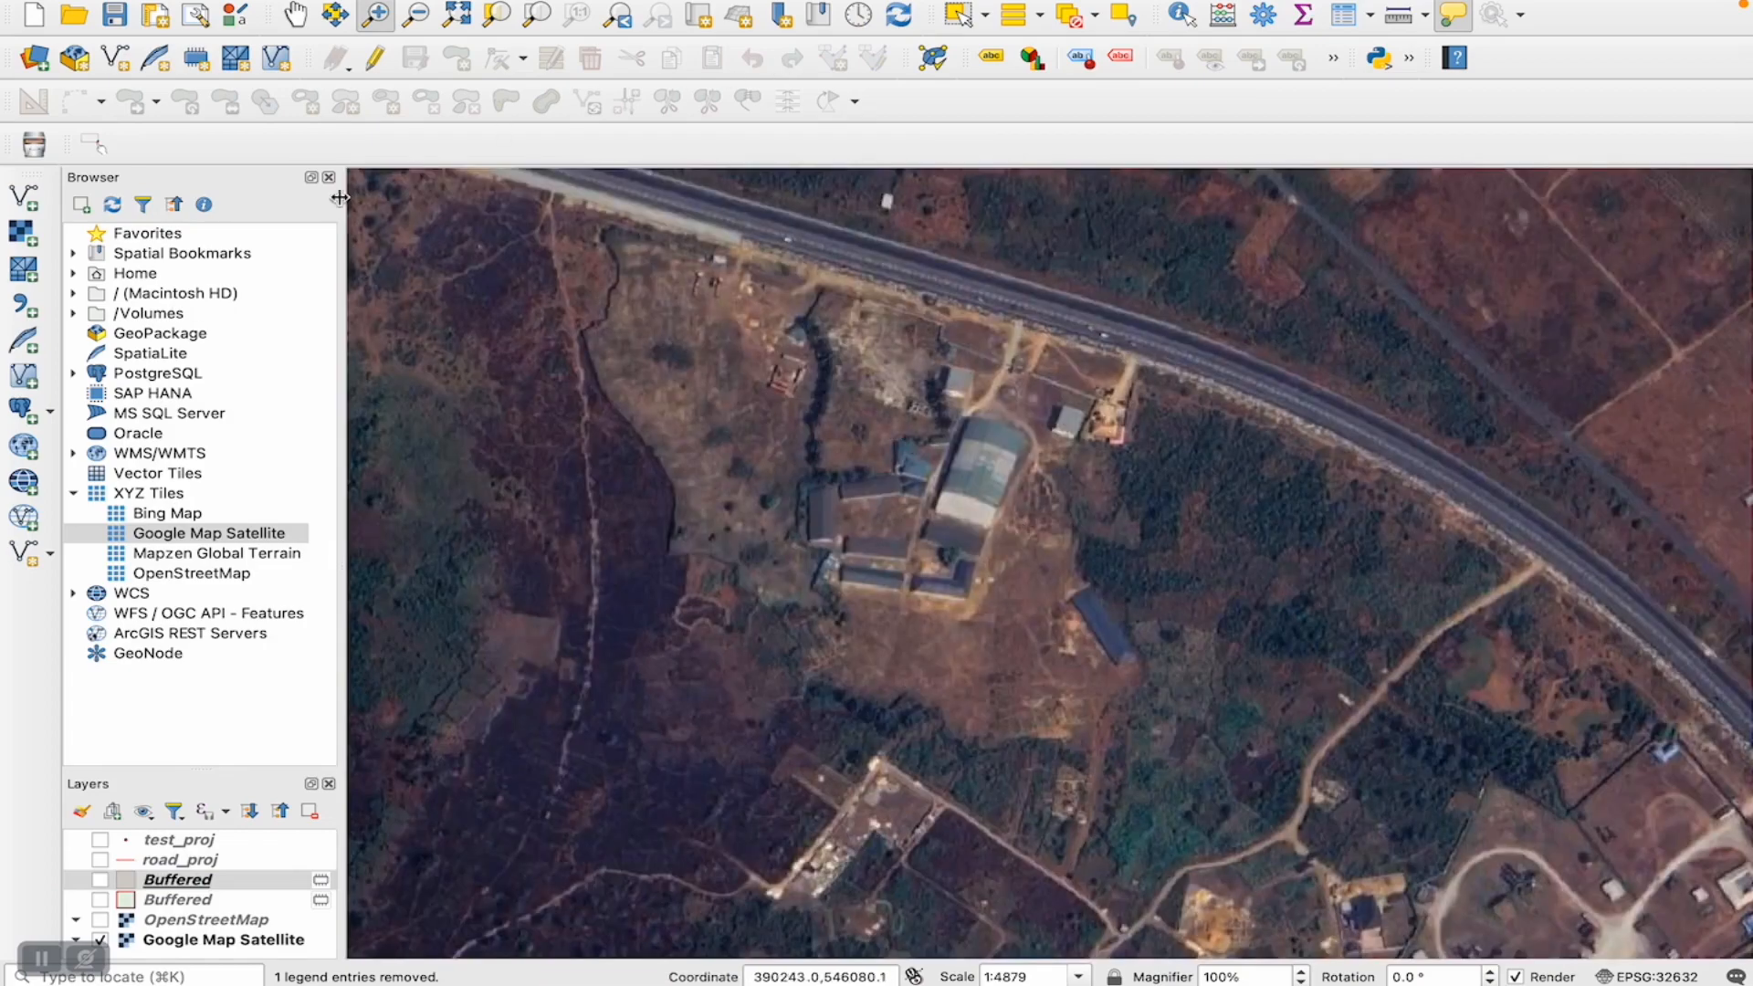
- Start a new shapefile layer and set its file to building in the vector data folder
click(25, 559)
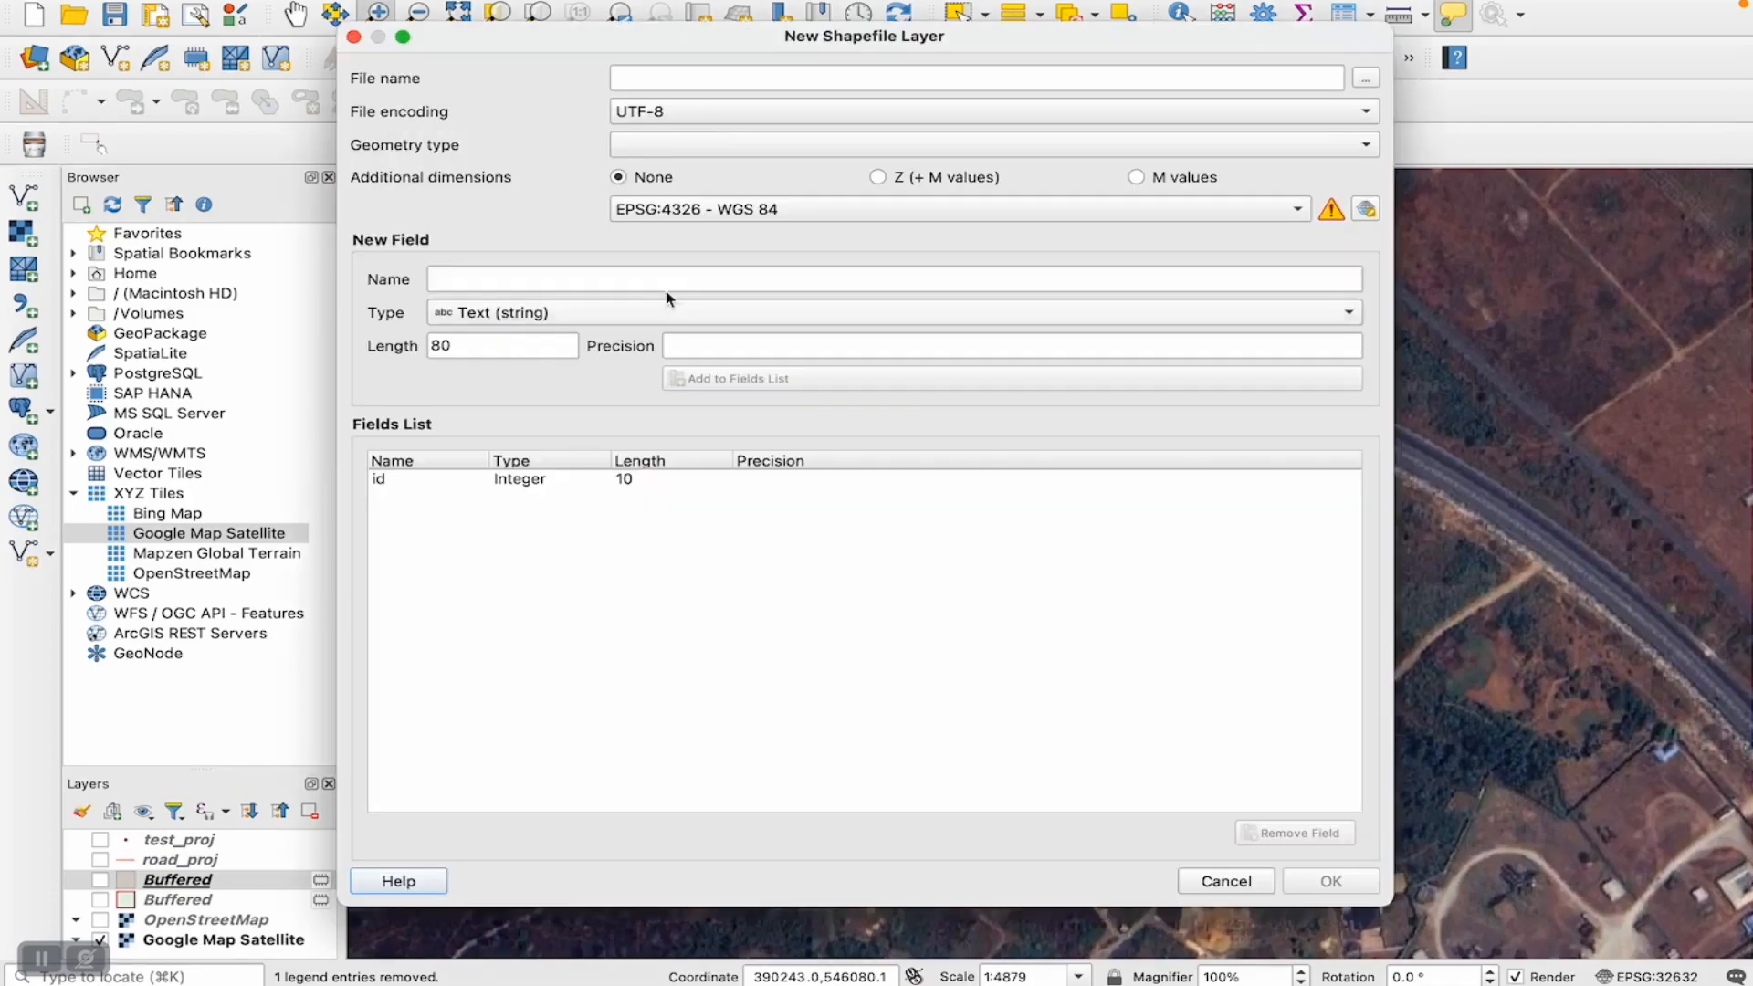
click(1365, 79)
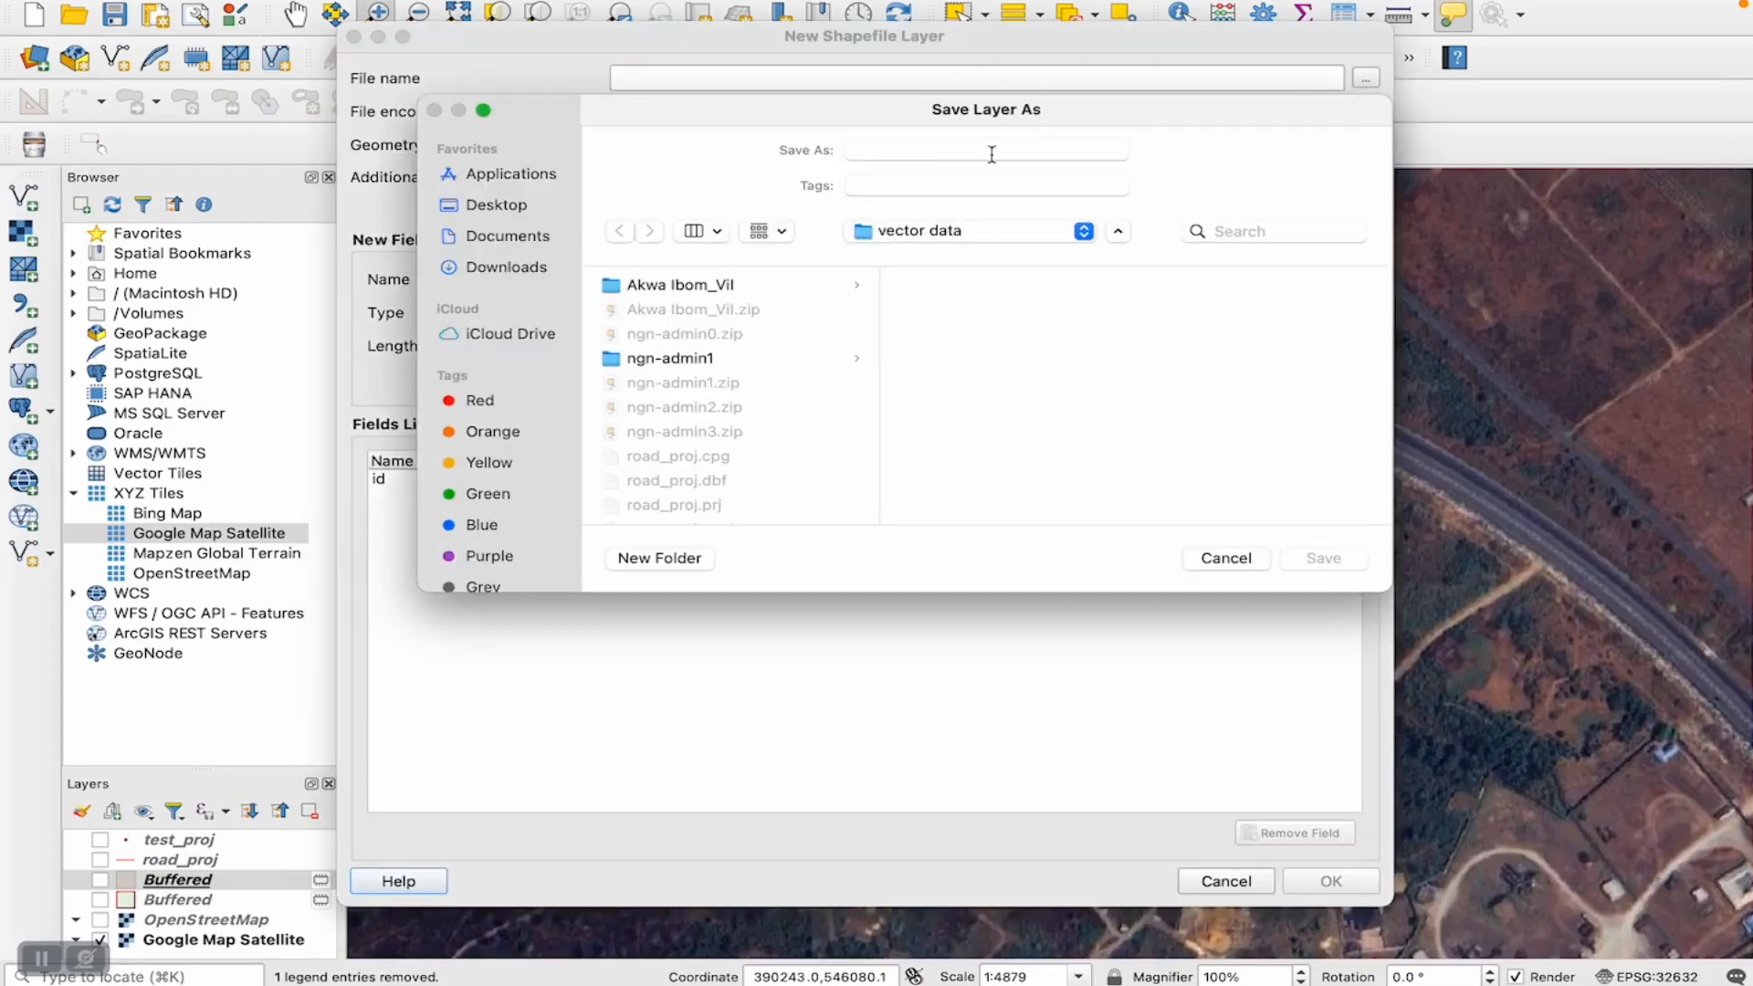
text(buildi)
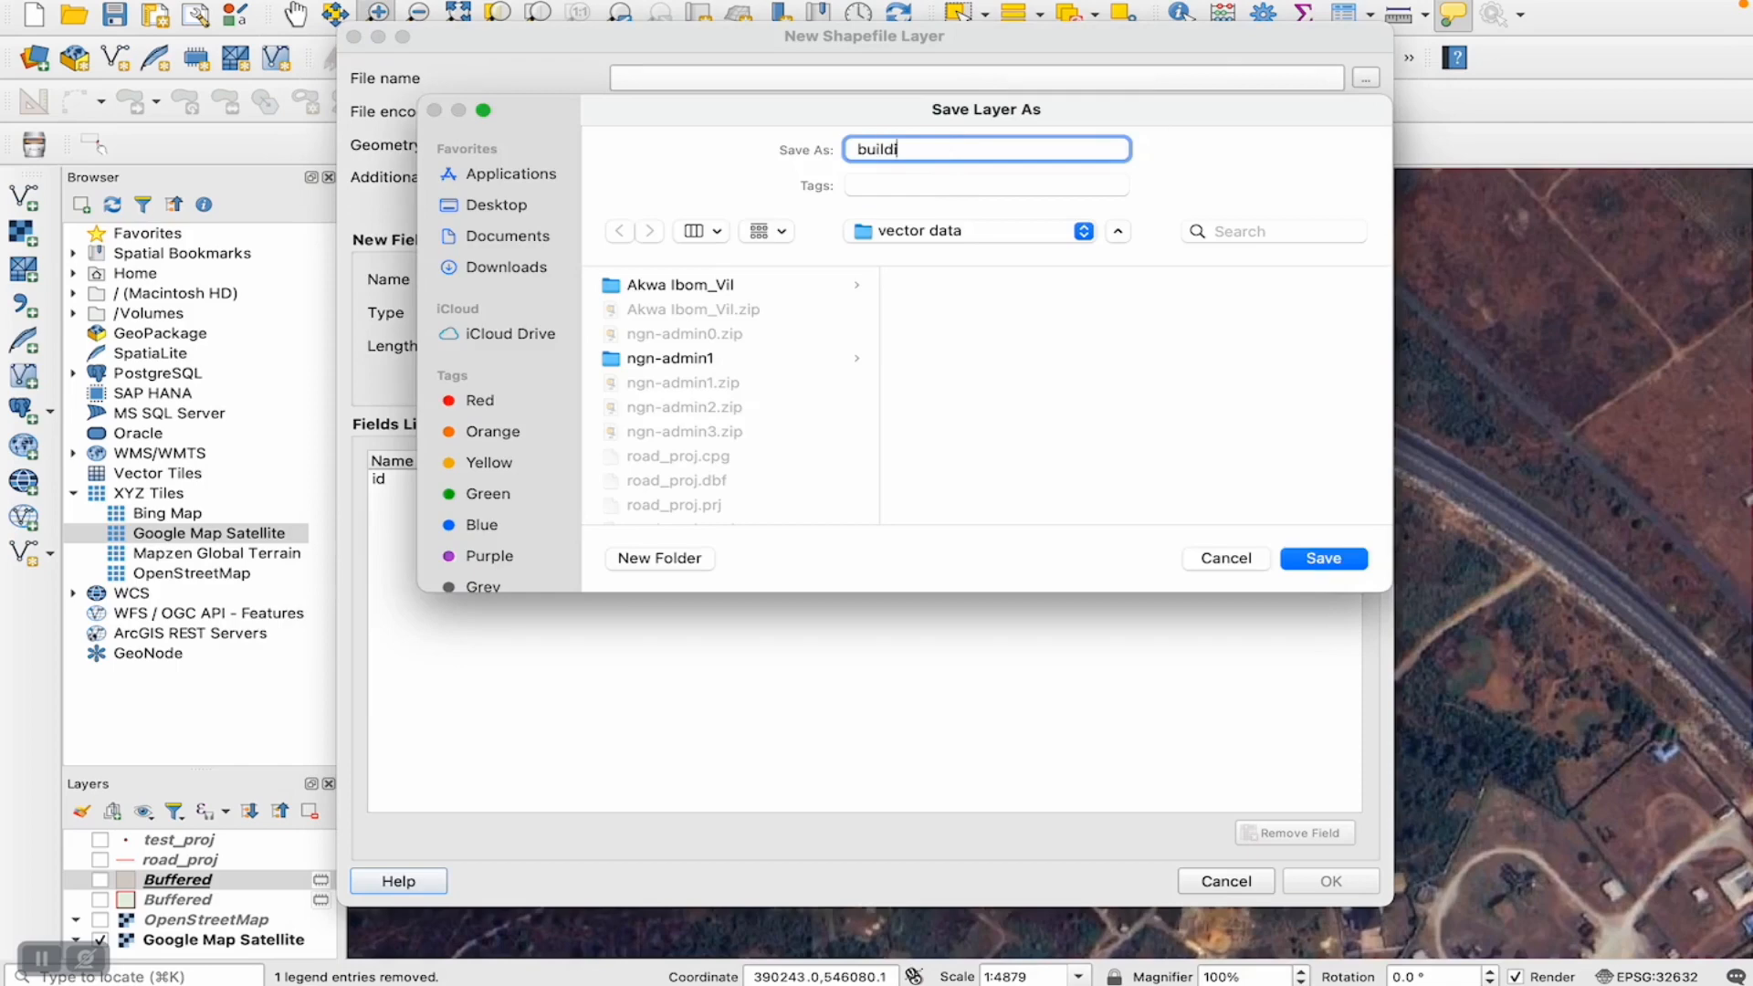
text(ng)
click(1316, 558)
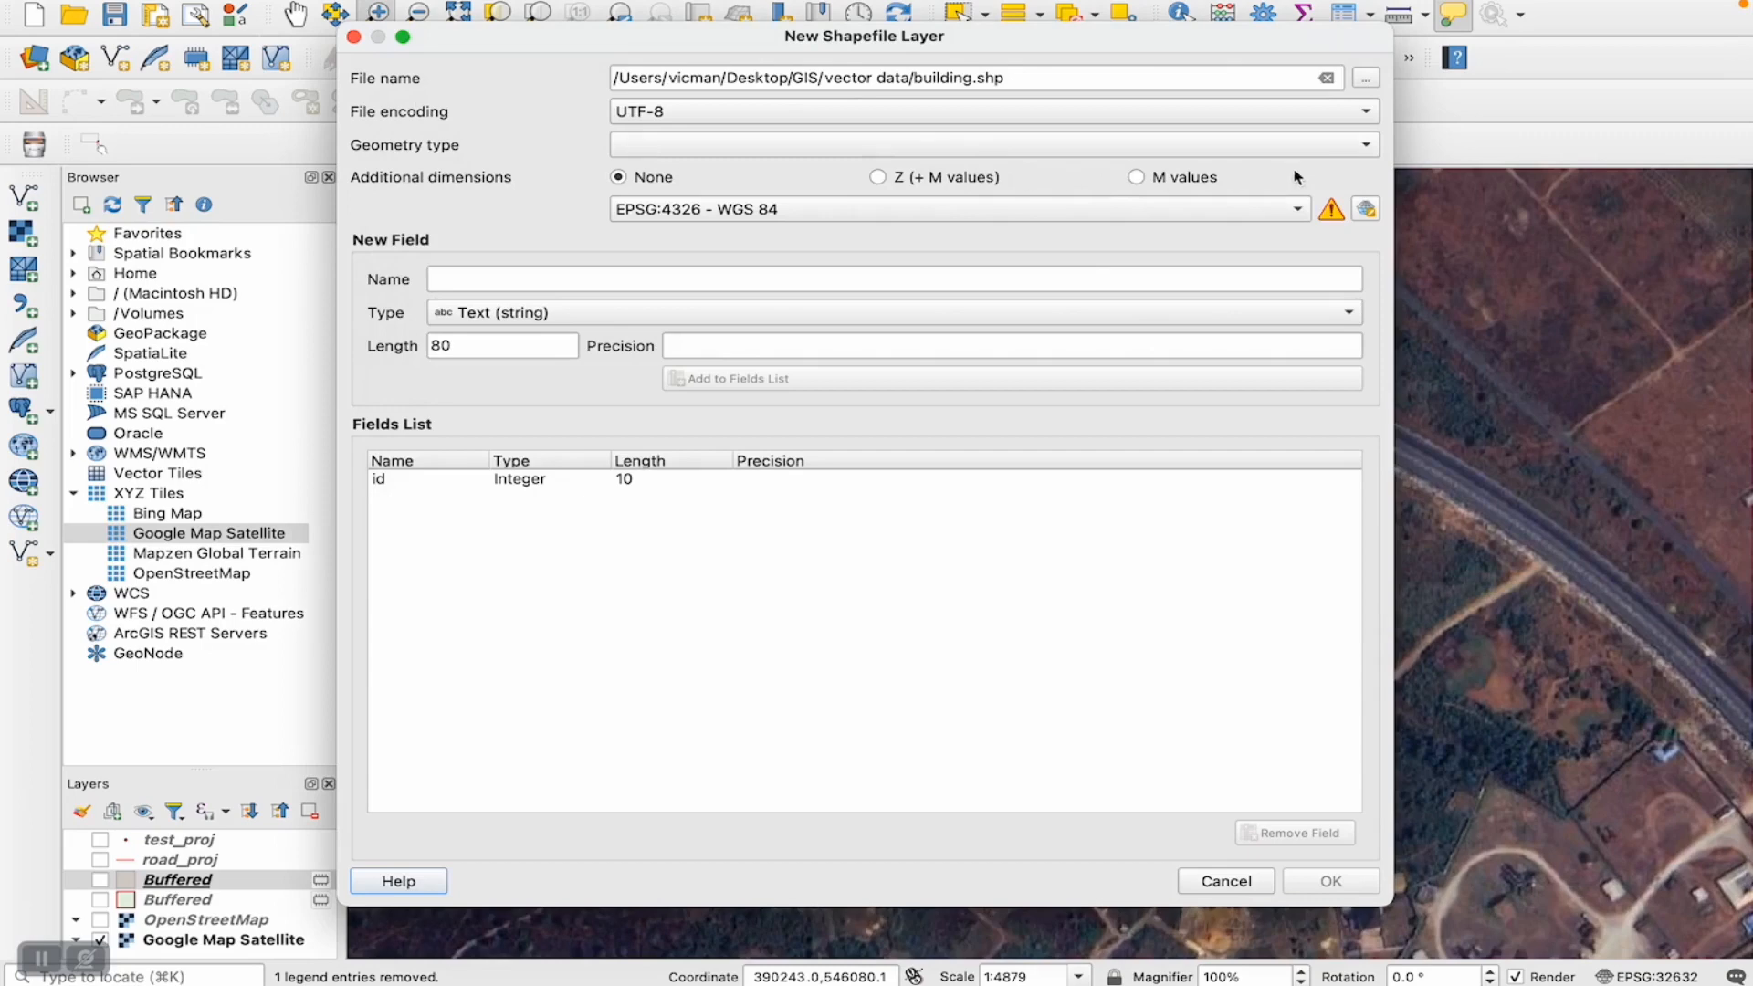
- Set the new shapefile's CRS to EPSG:32632 - WGS 84 / UTM zone 32N and geometry type to Polygon, and create the layer
click(1359, 217)
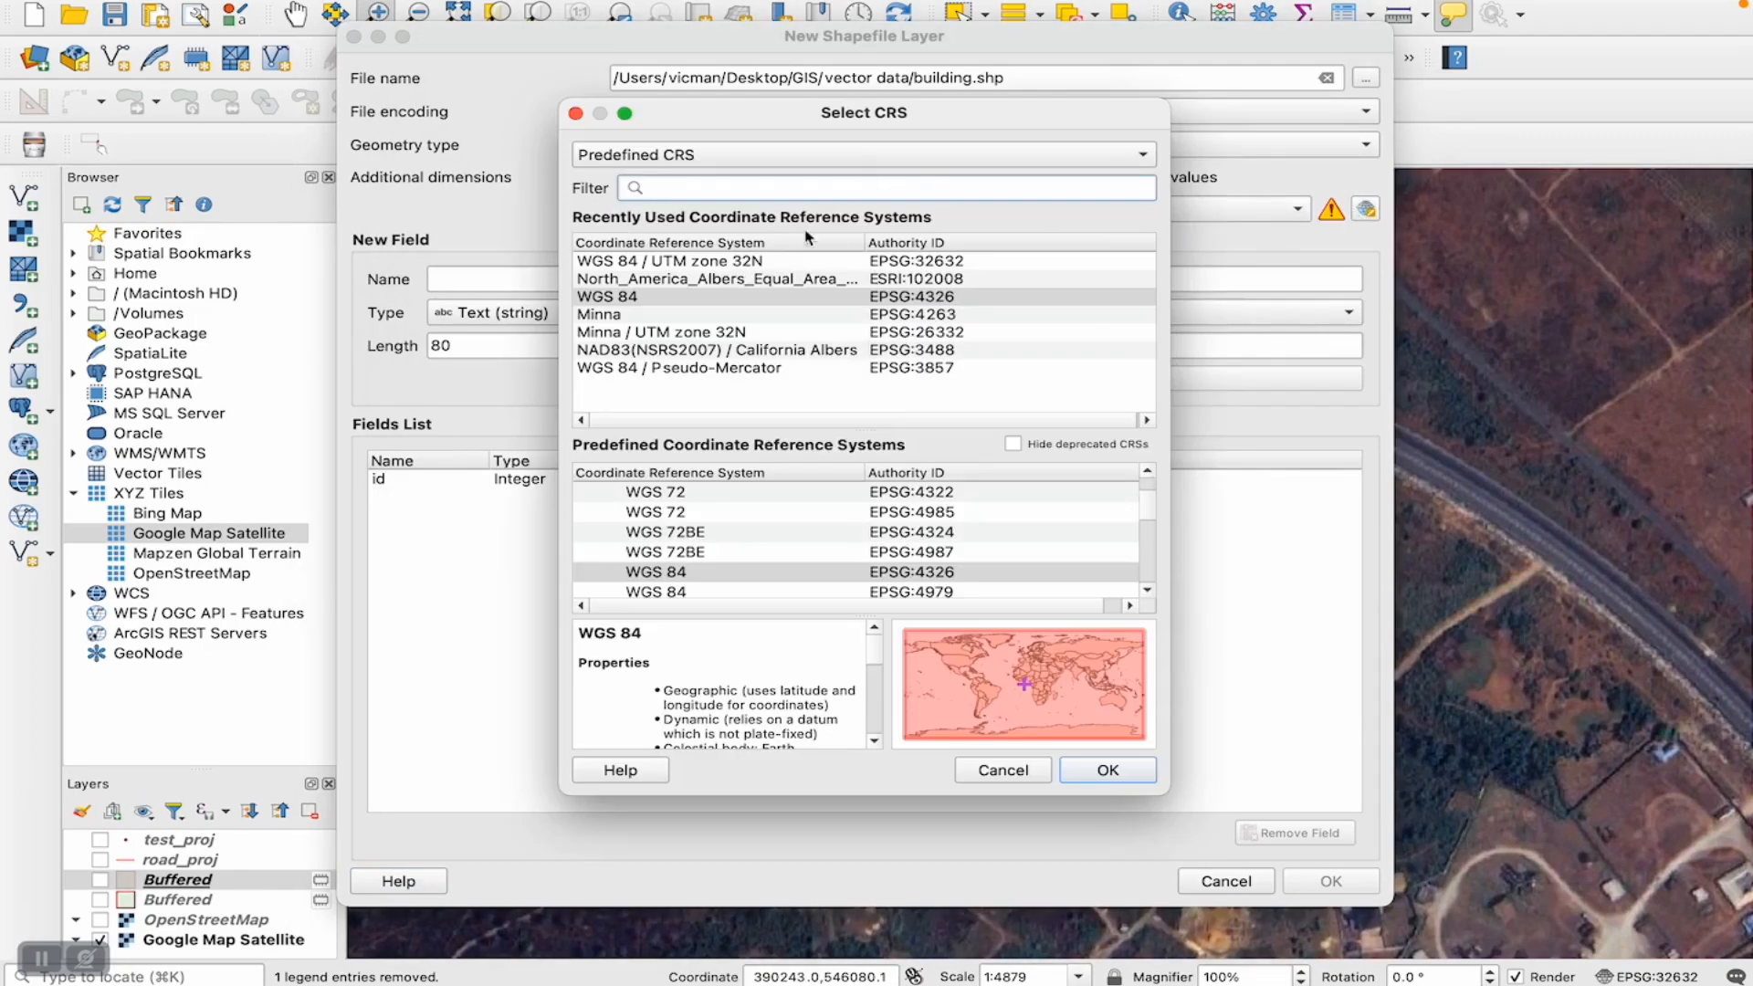
click(712, 263)
click(1120, 773)
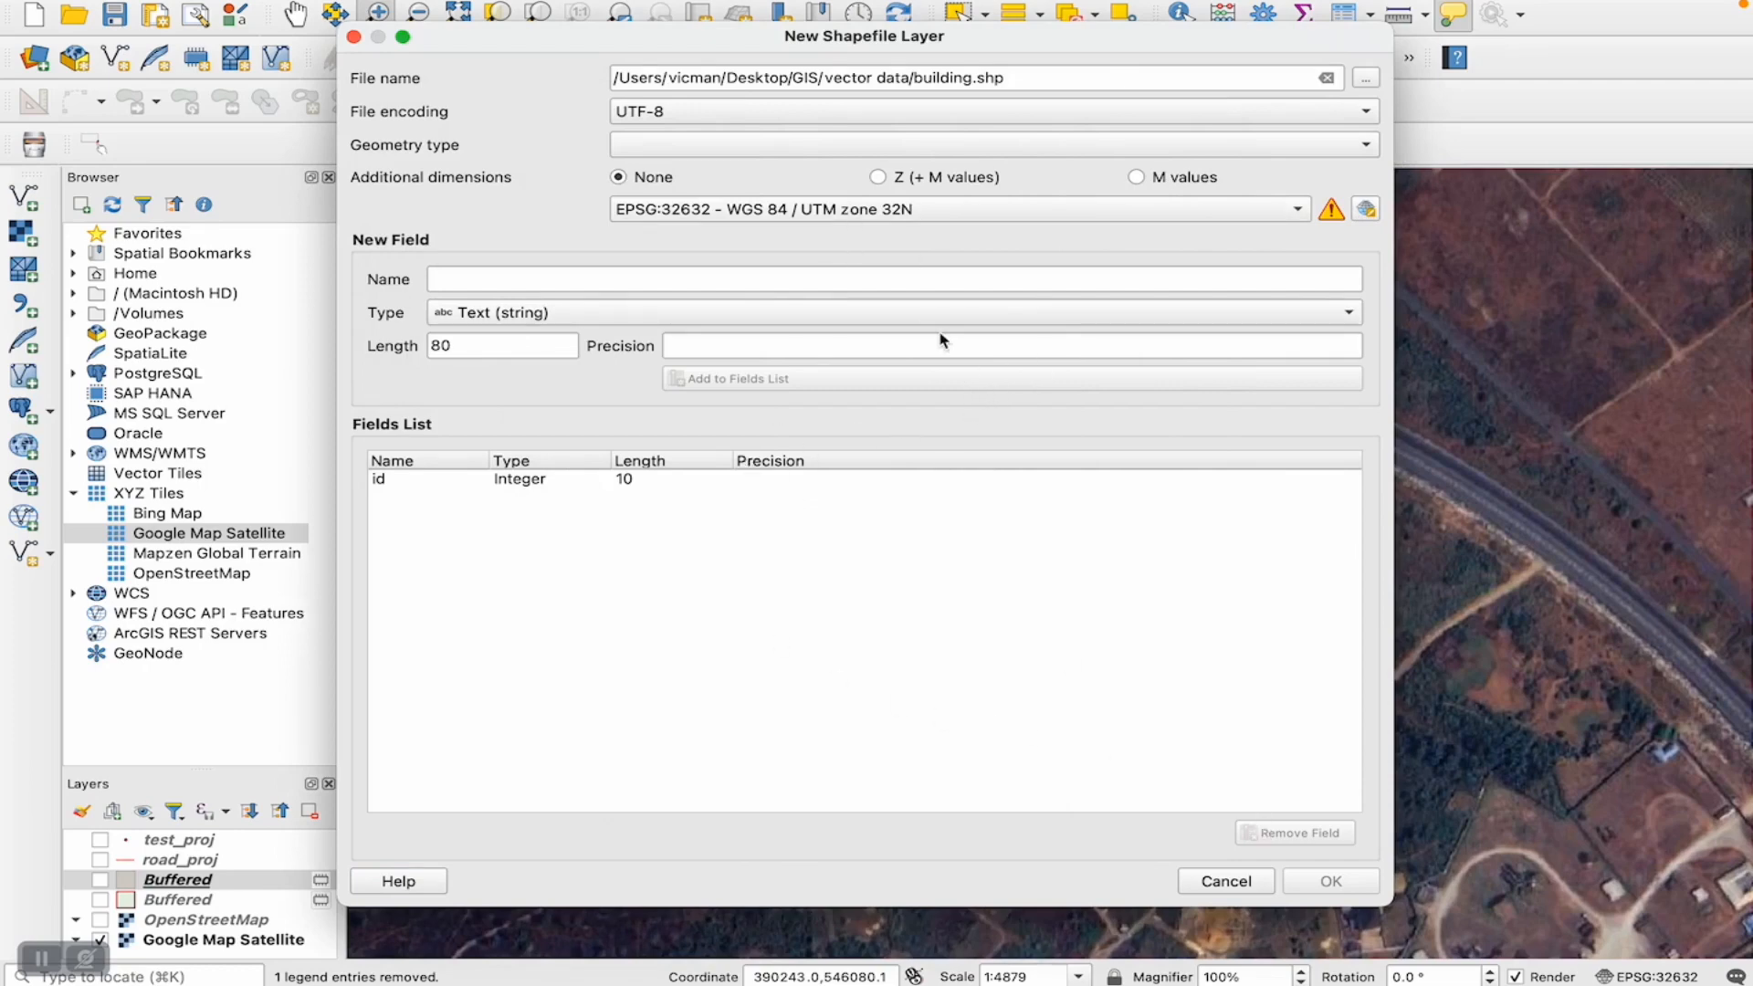
click(832, 146)
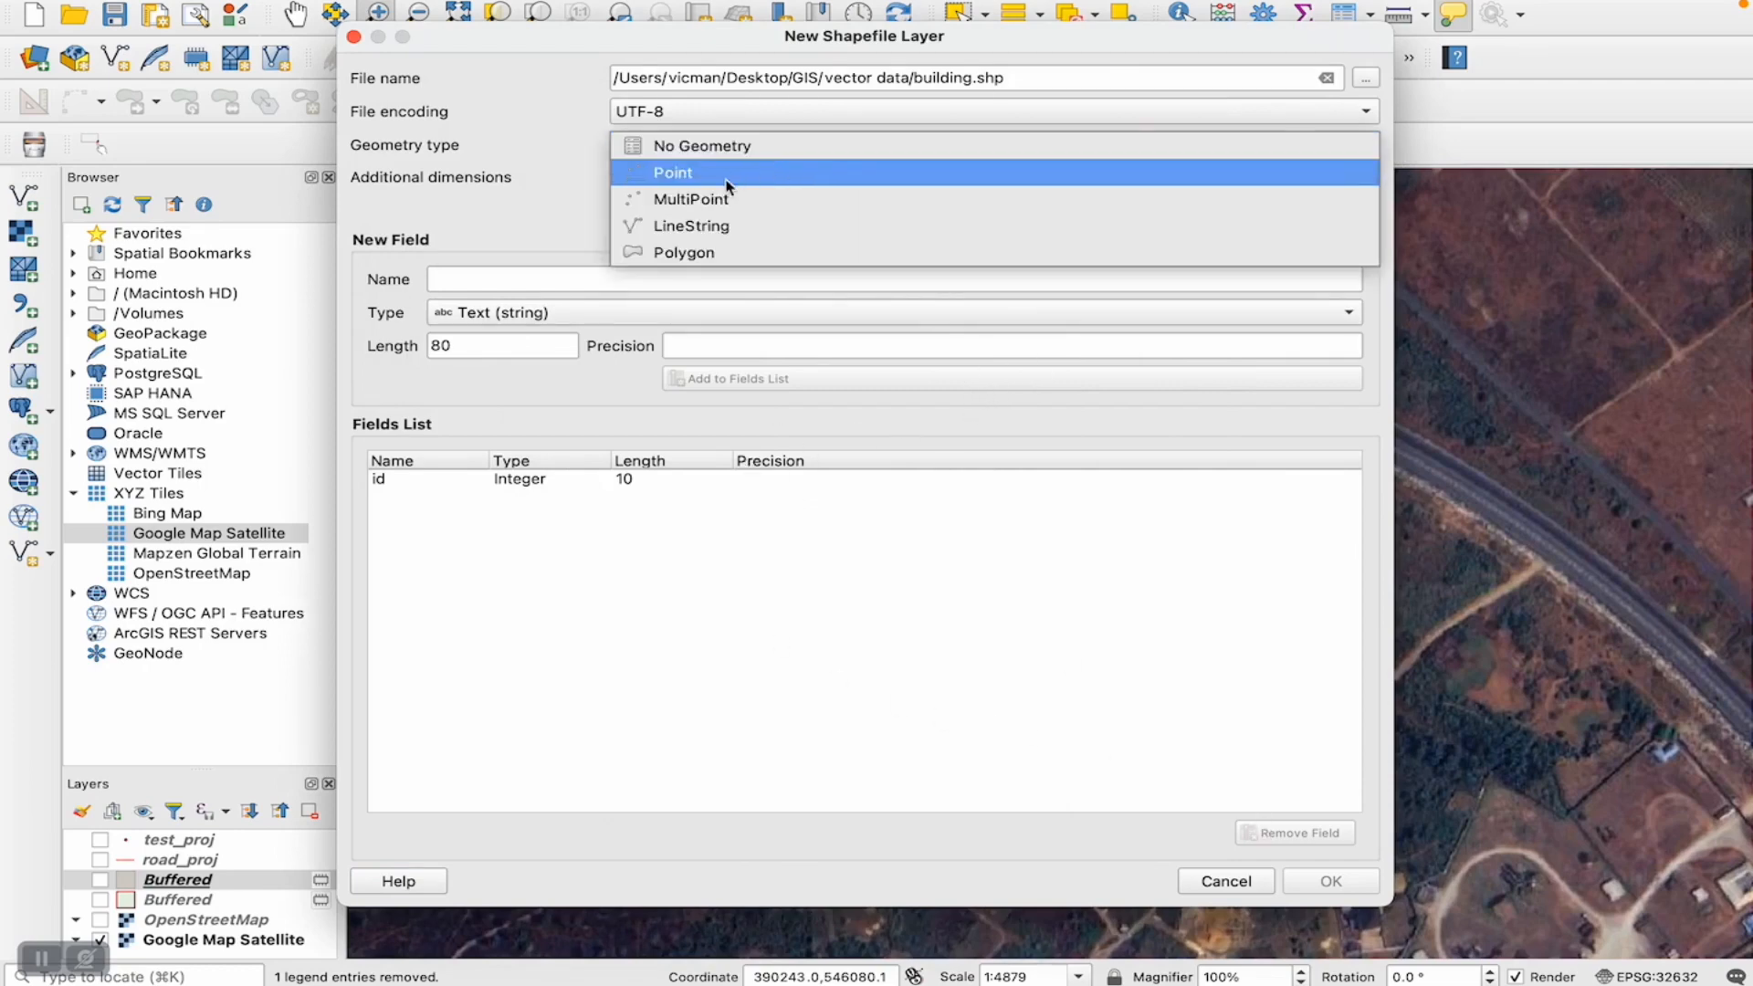
click(696, 253)
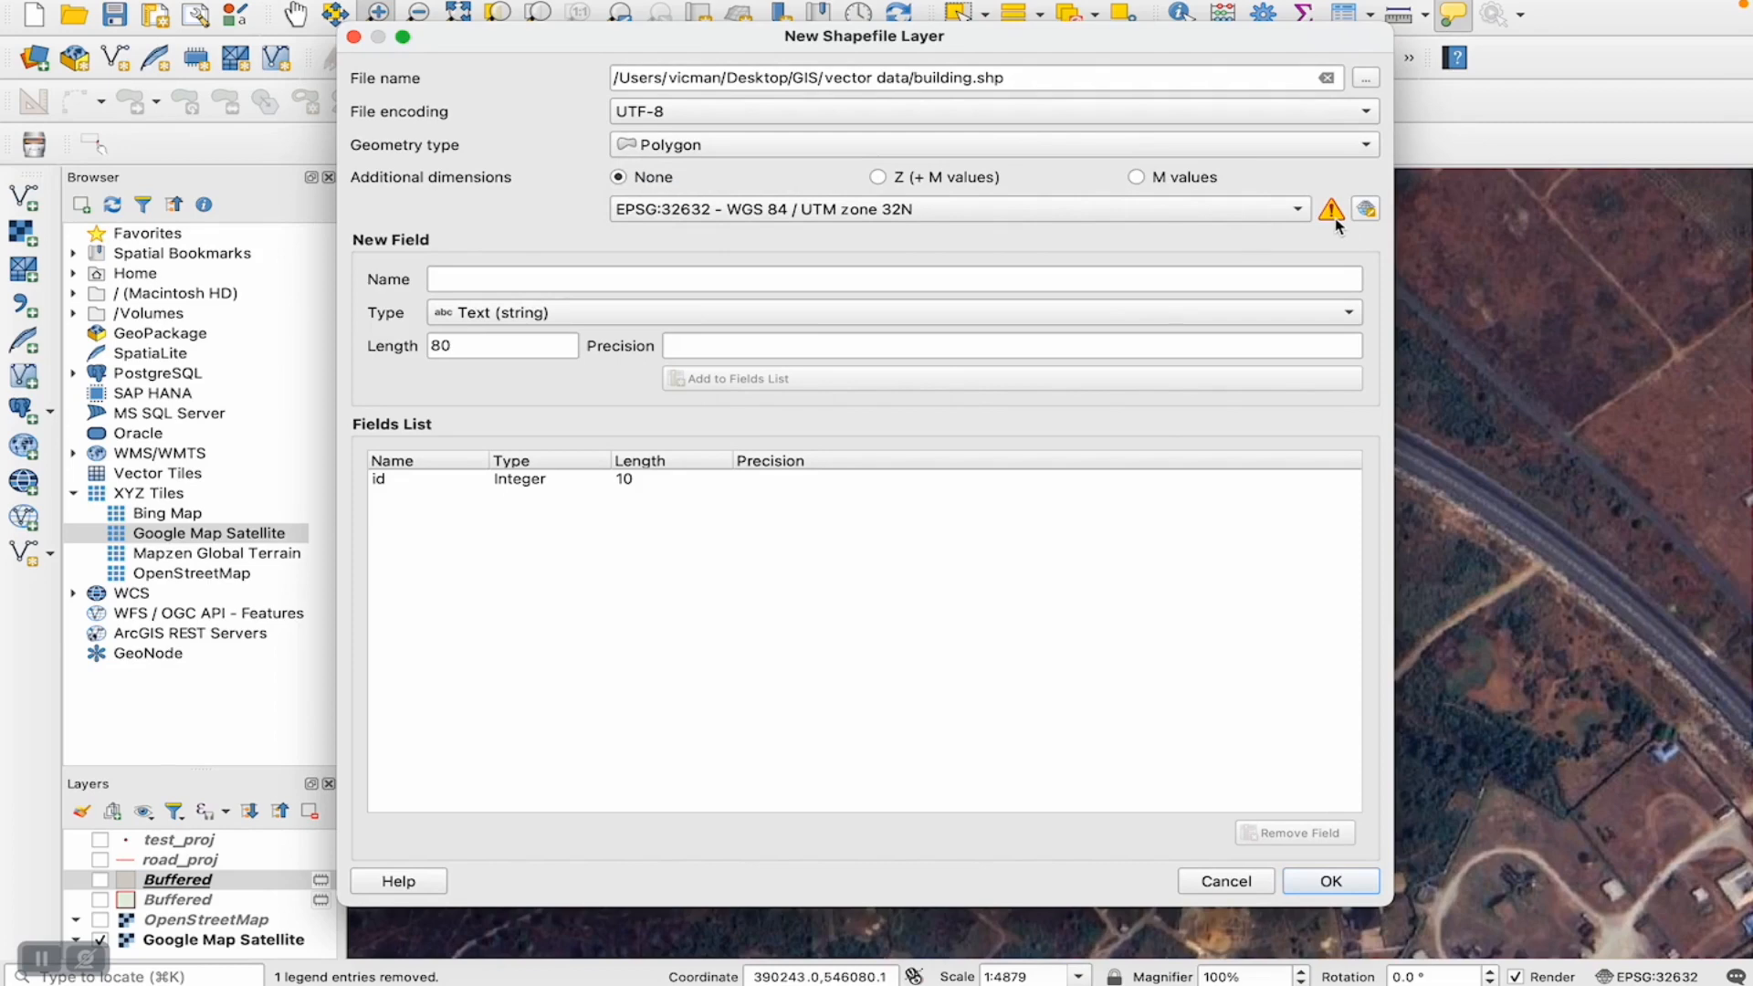
mouse_move(1335, 225)
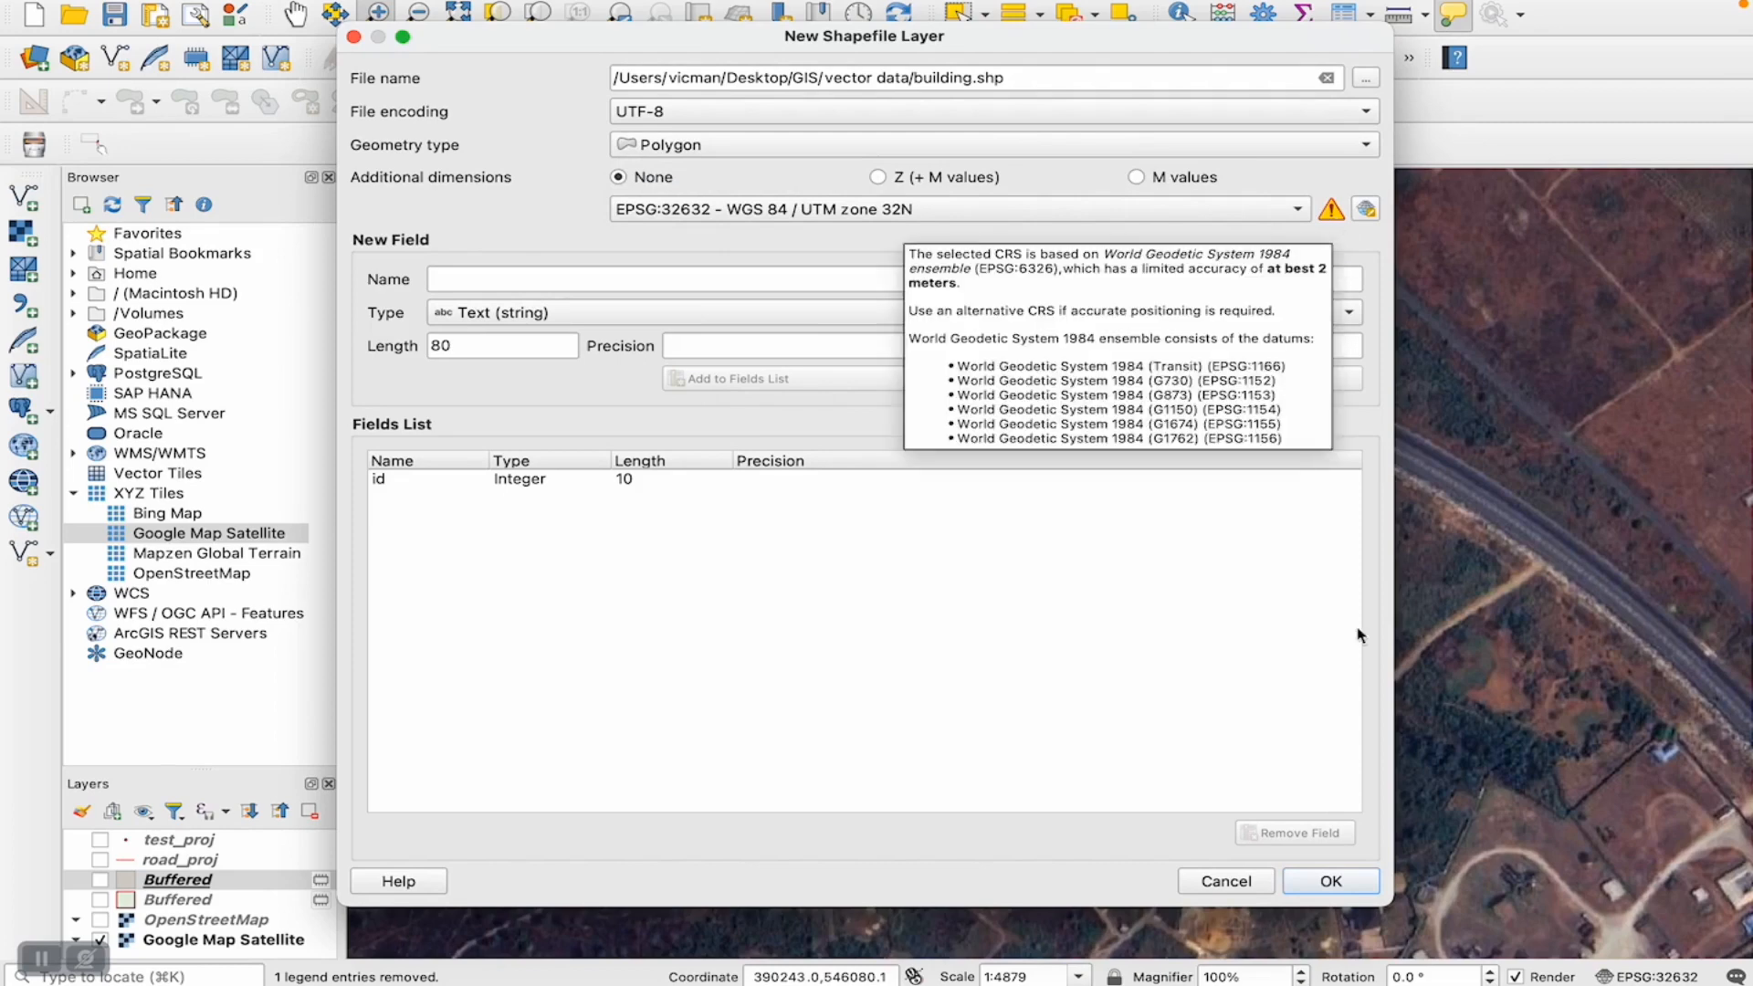
click(1330, 888)
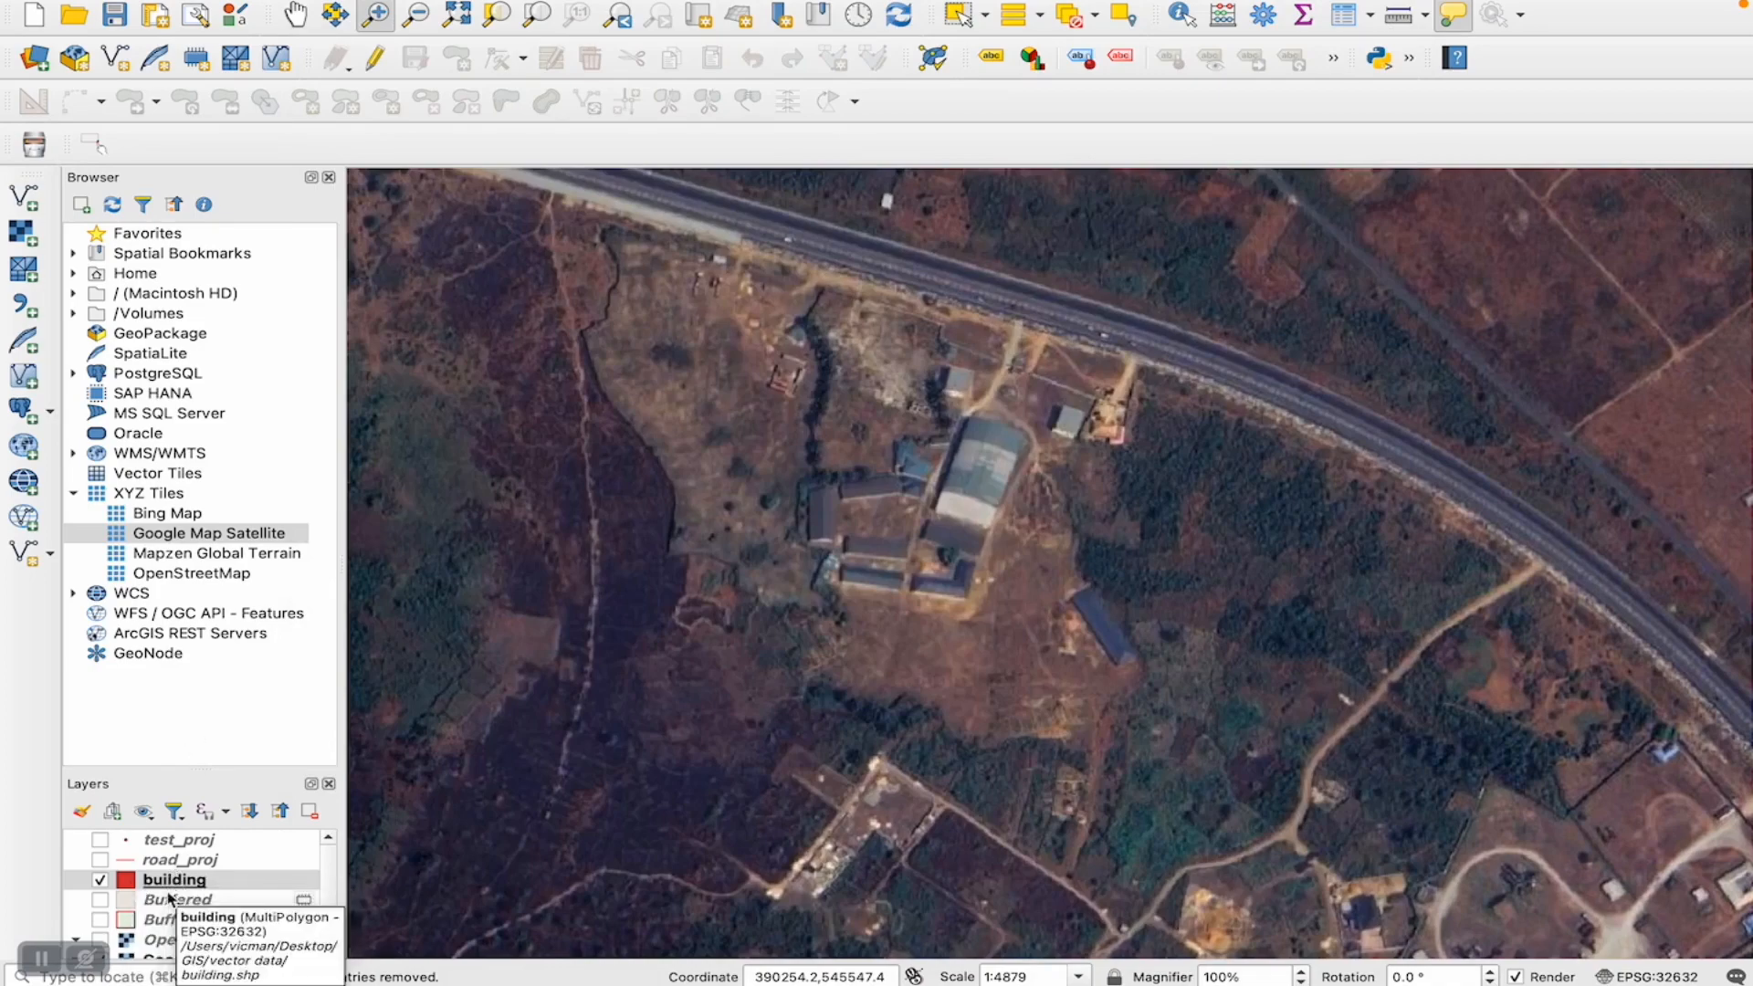
- Enable editing on the building layer and digitize a four-corner polygon over the large light-roofed building in the complex
click(373, 58)
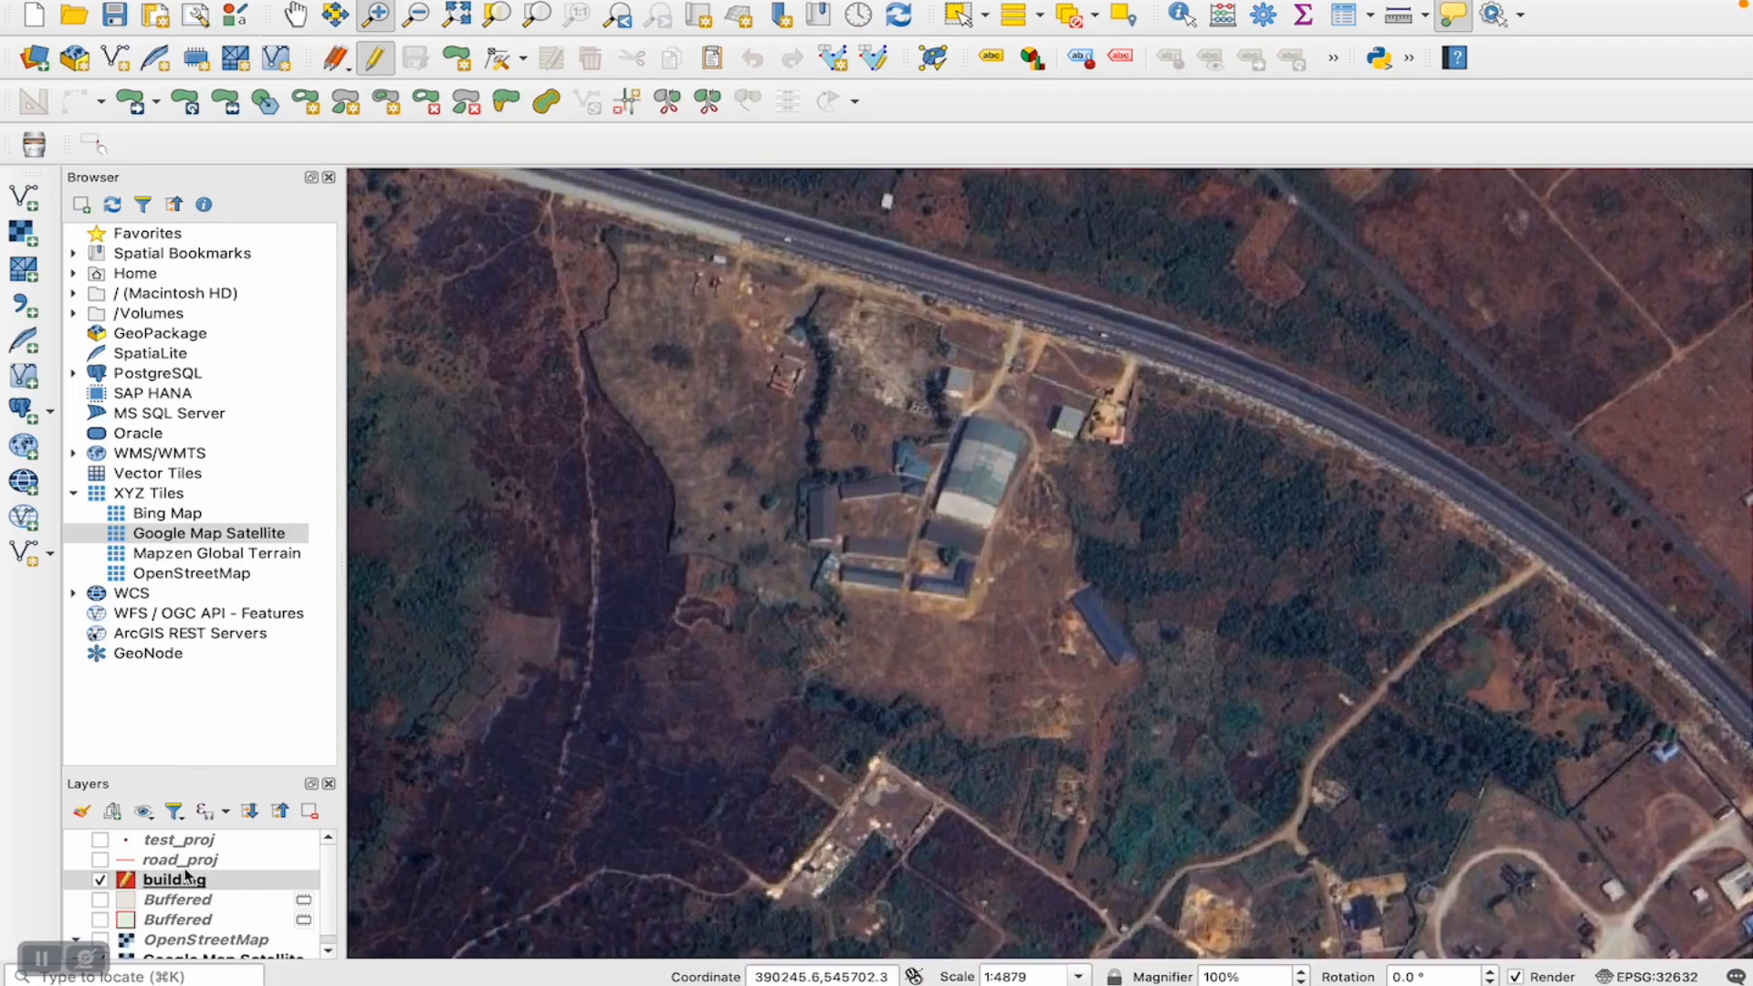
click(457, 58)
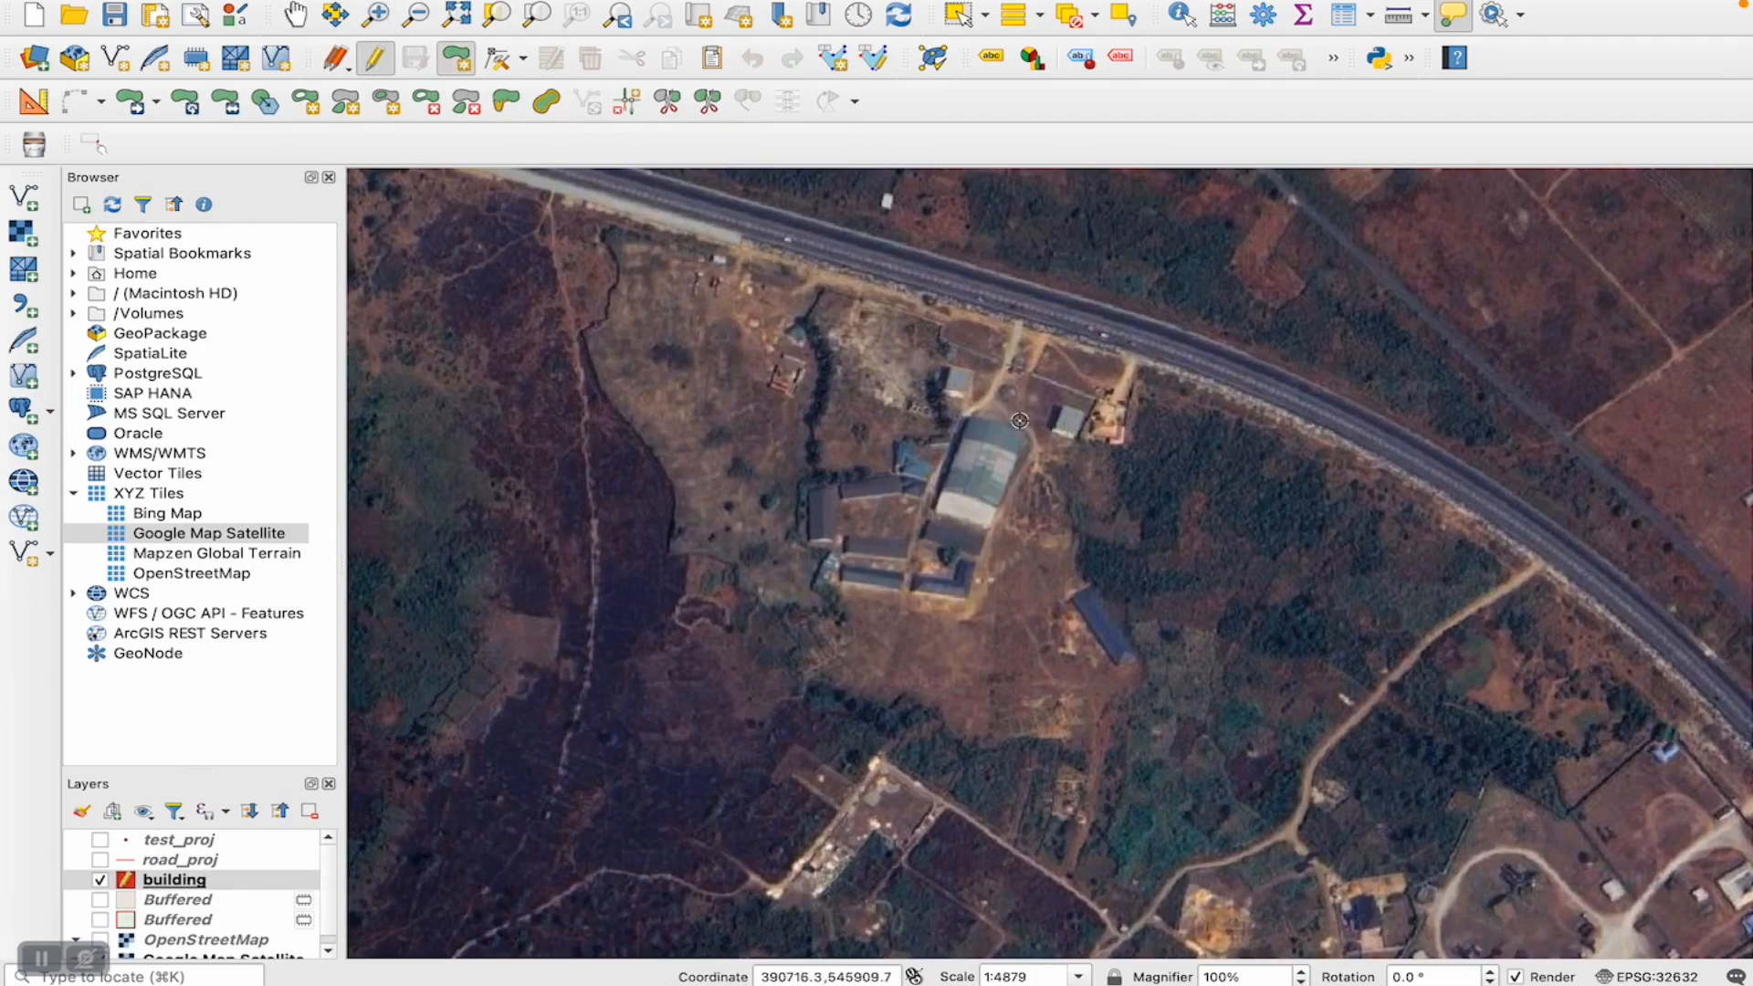
click(972, 418)
click(1029, 431)
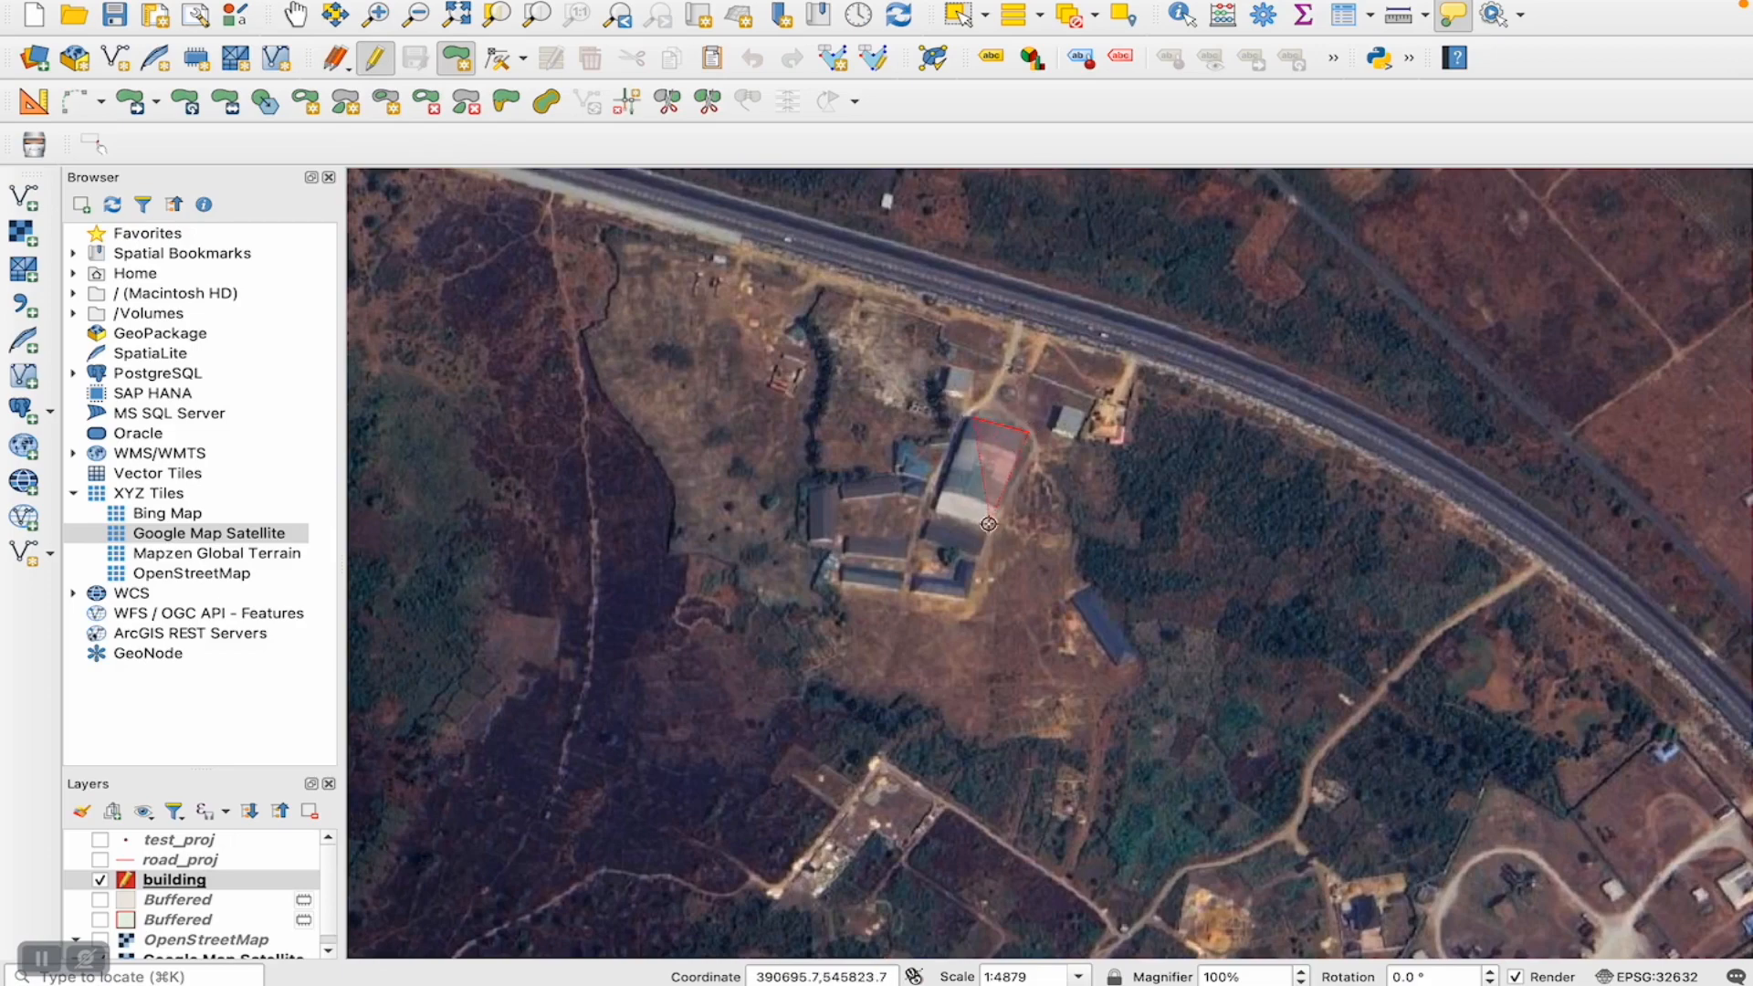
click(979, 551)
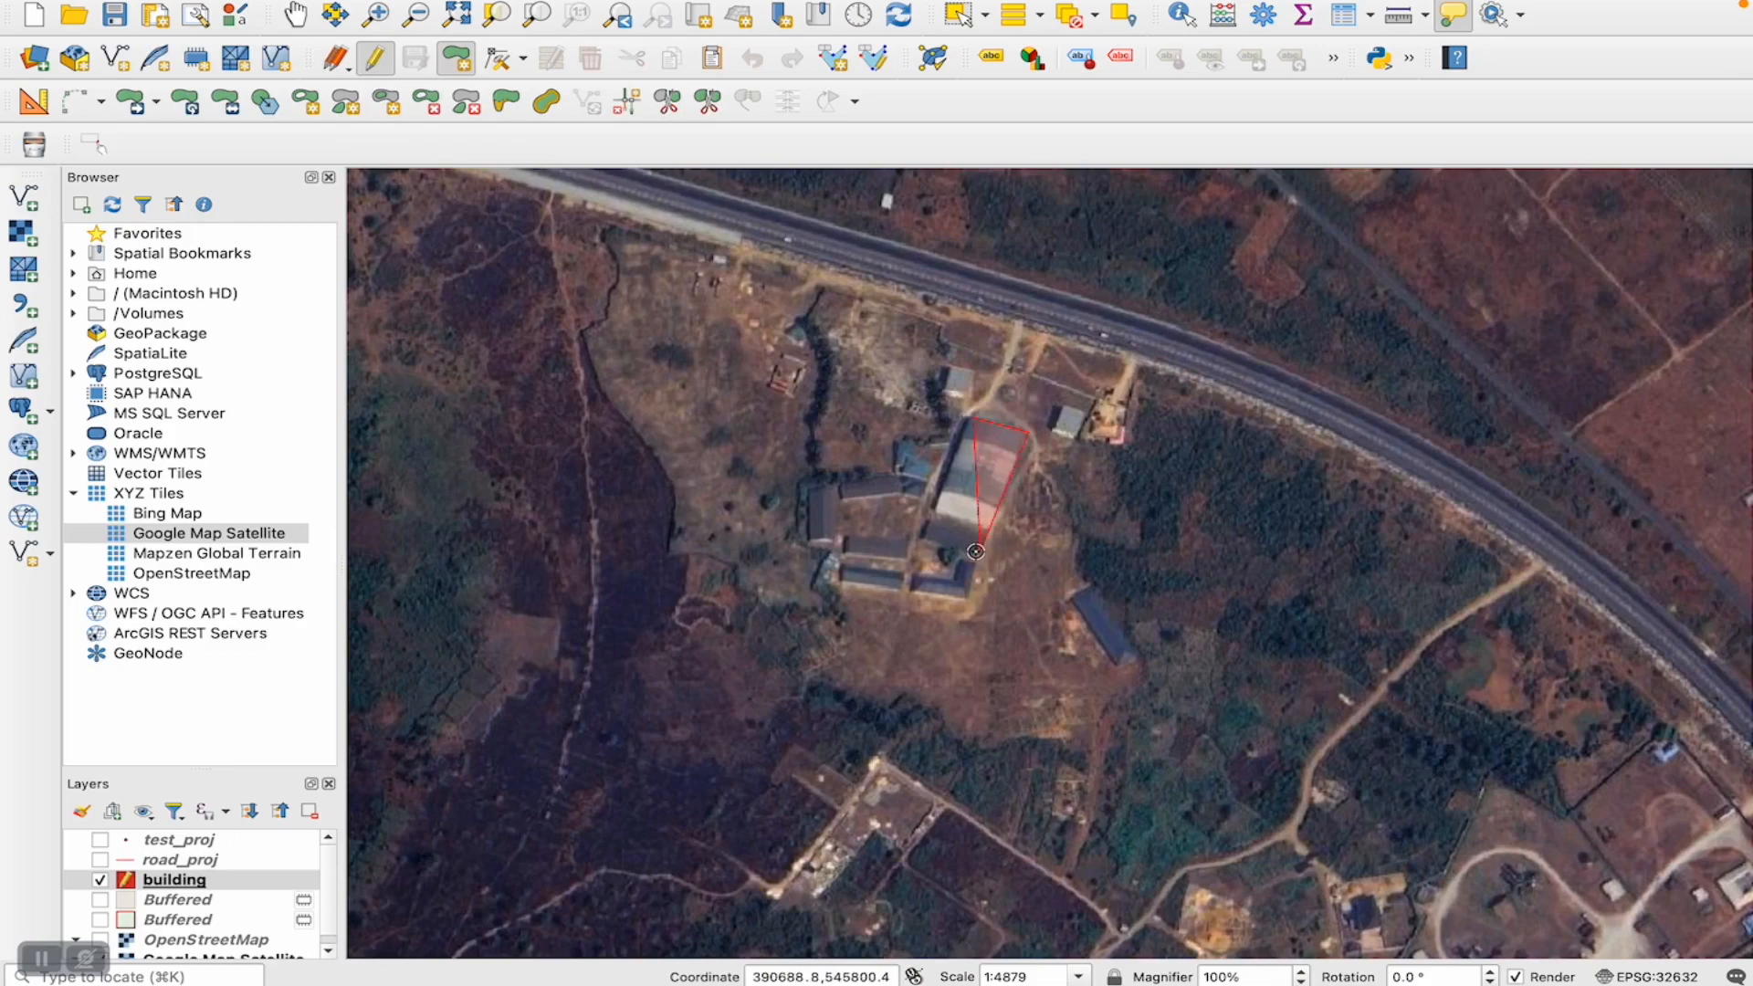
click(923, 537)
right_click(923, 536)
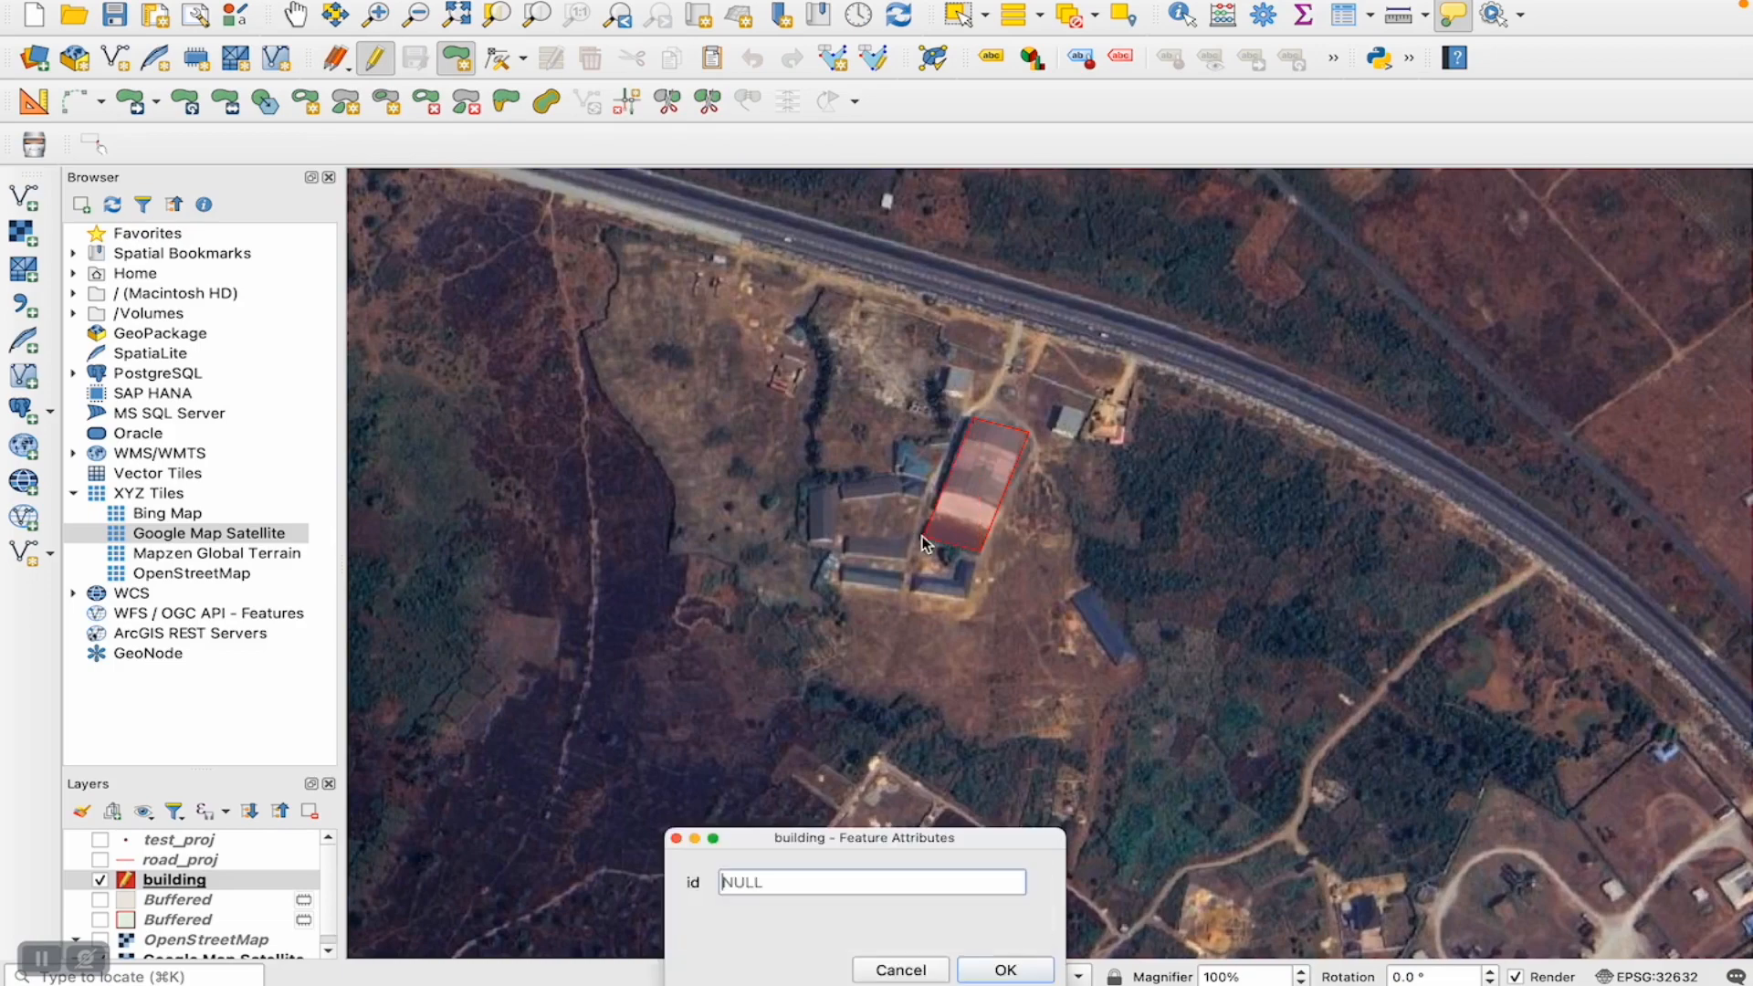
- Assign id 1 to the new building polygon, end editing and save the layer changes
text(1)
click(1003, 970)
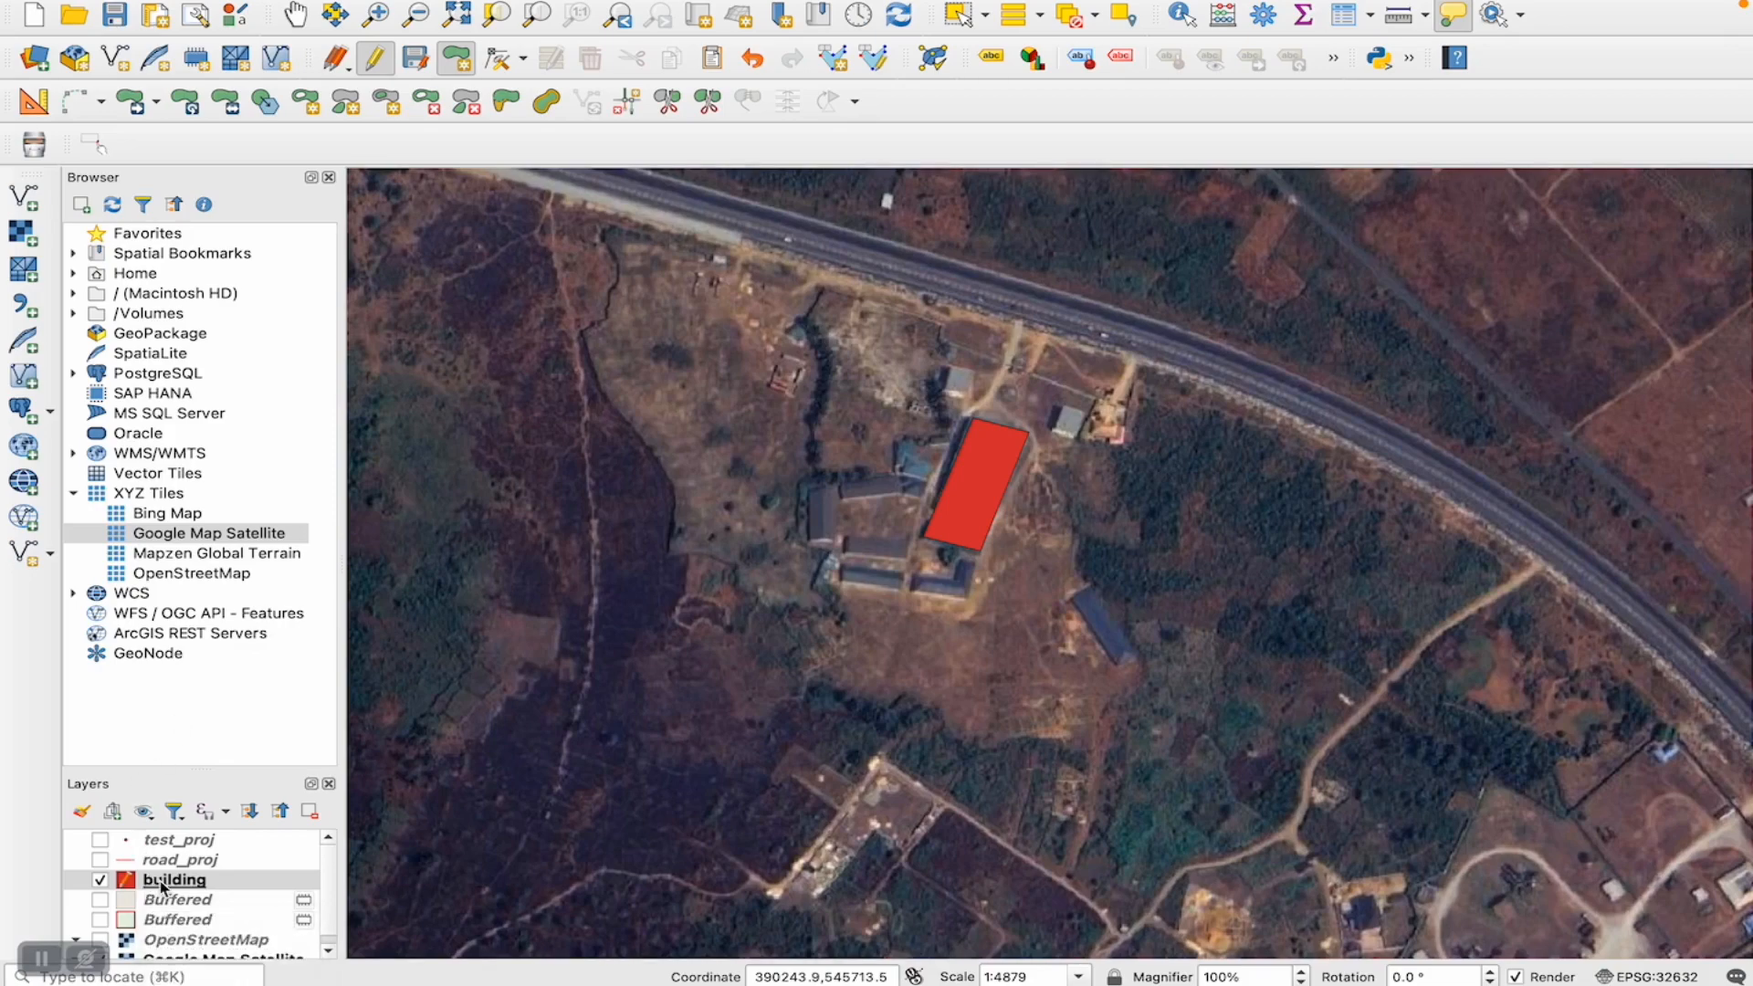
click(374, 58)
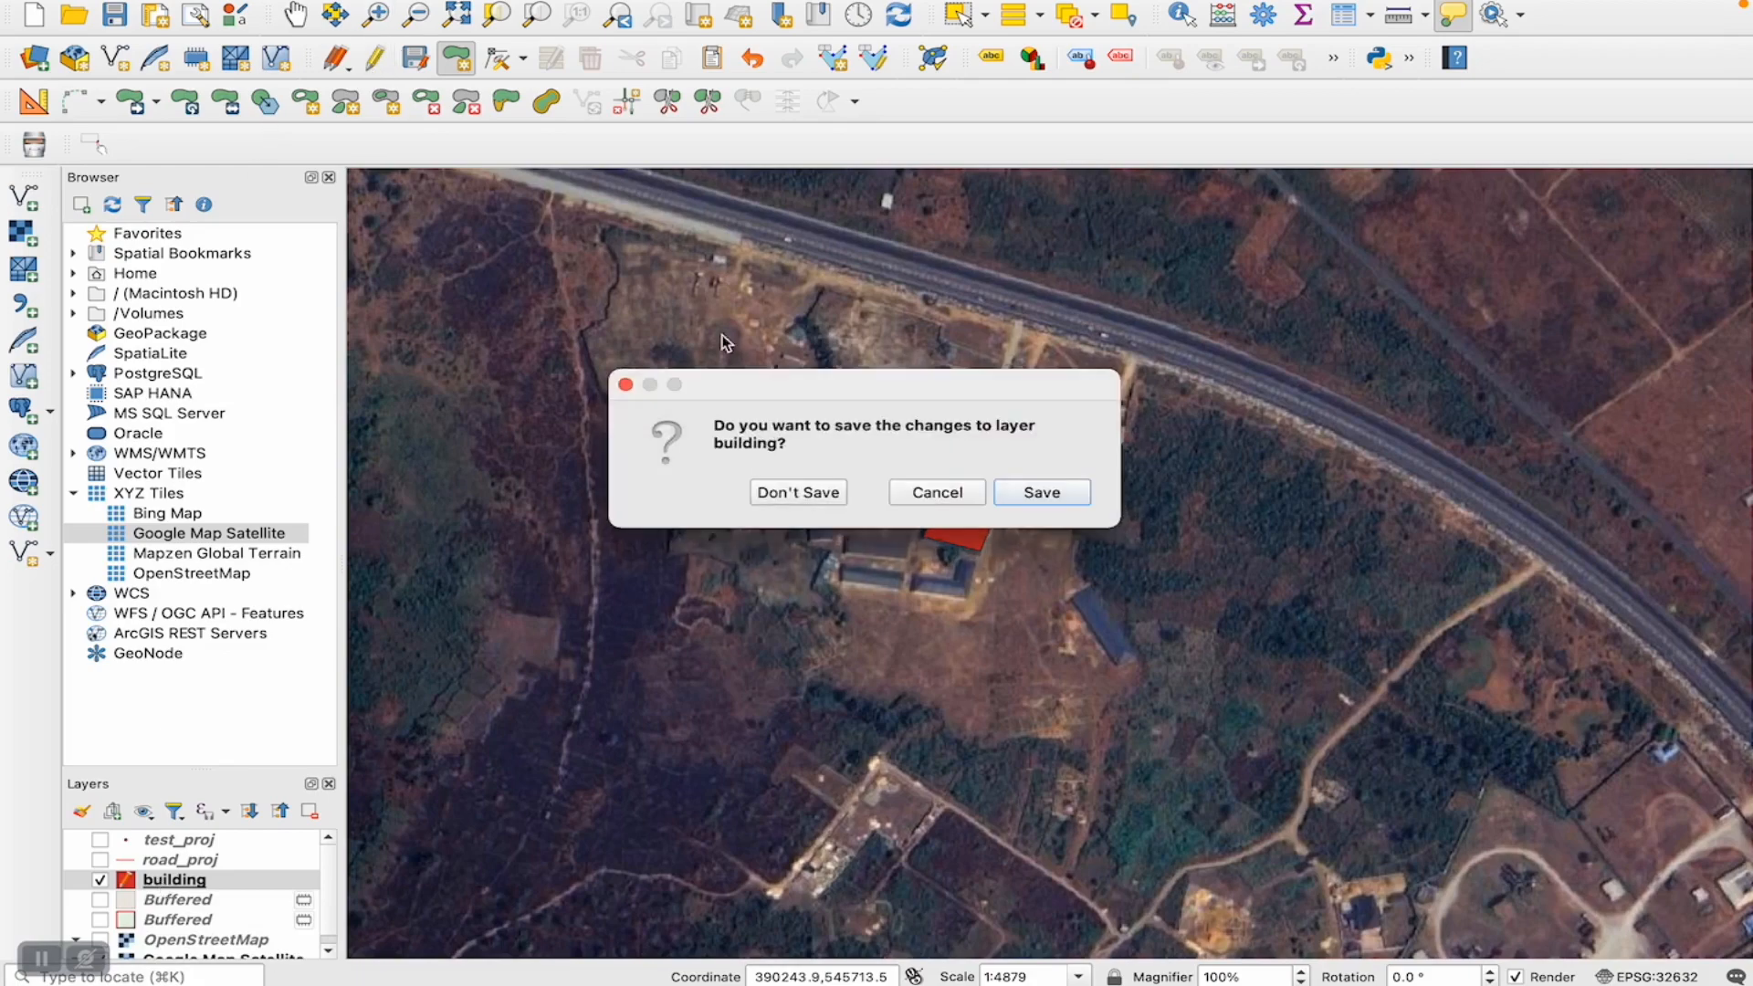
click(1042, 485)
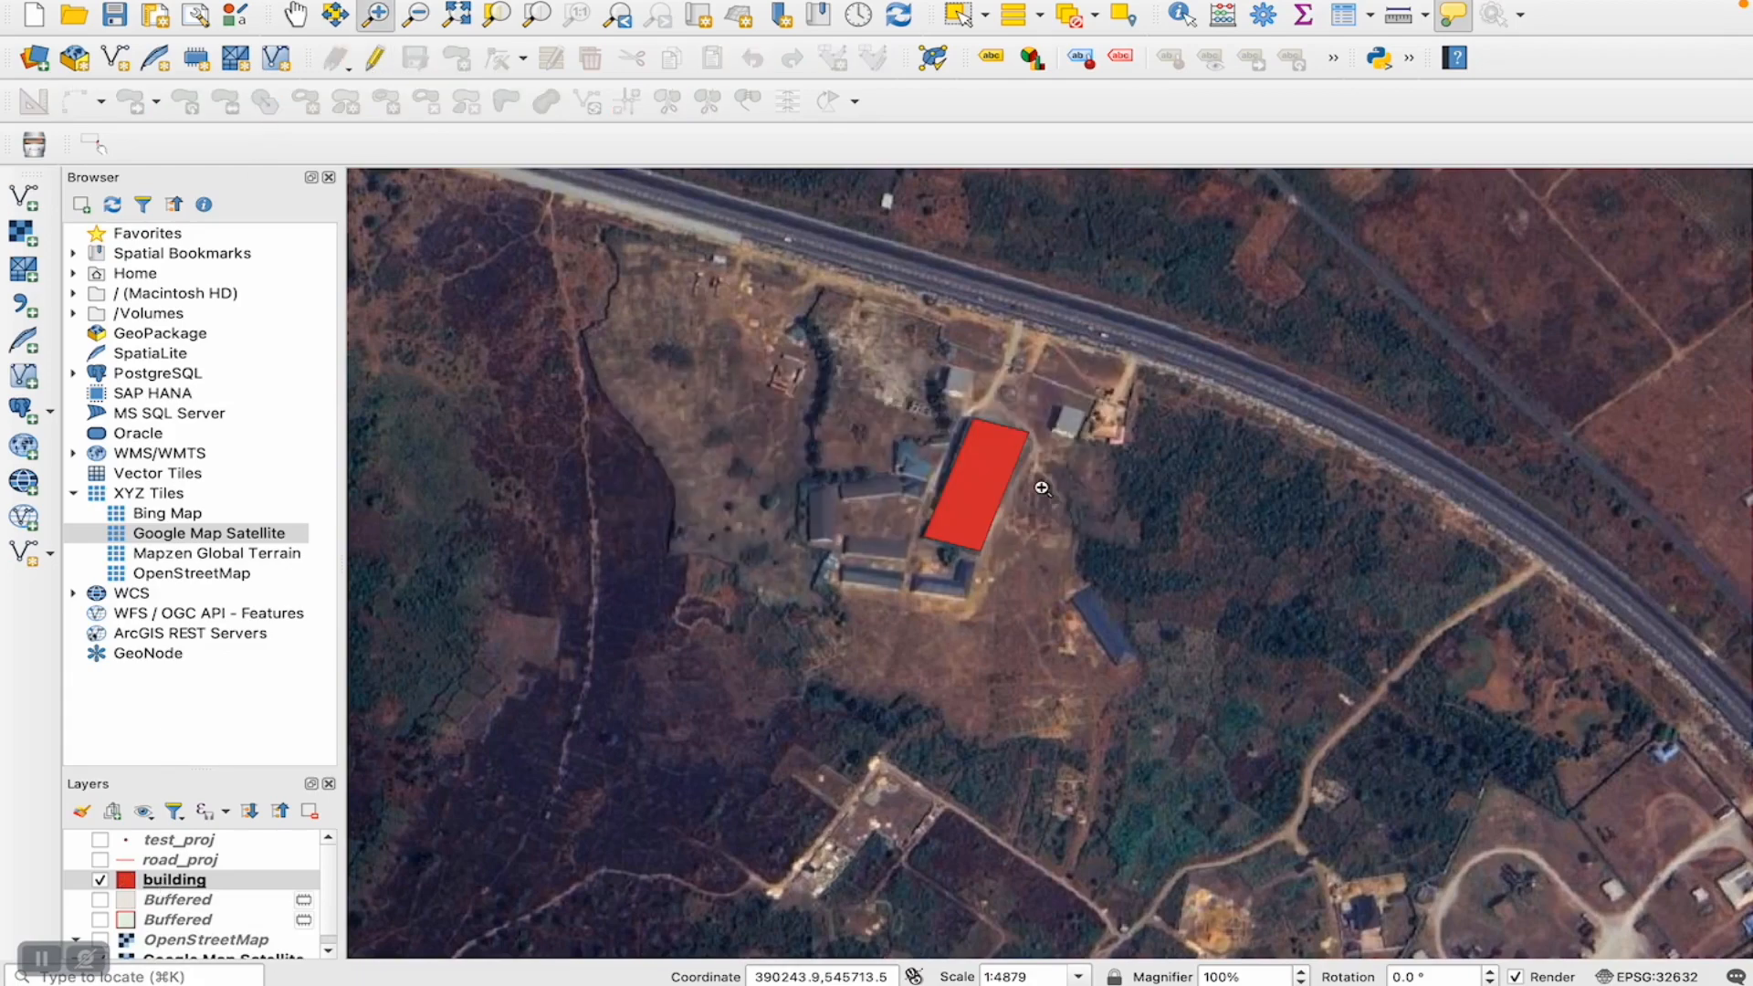
- Open the Buffer geoprocessing tool with the building layer as the input
click(173, 881)
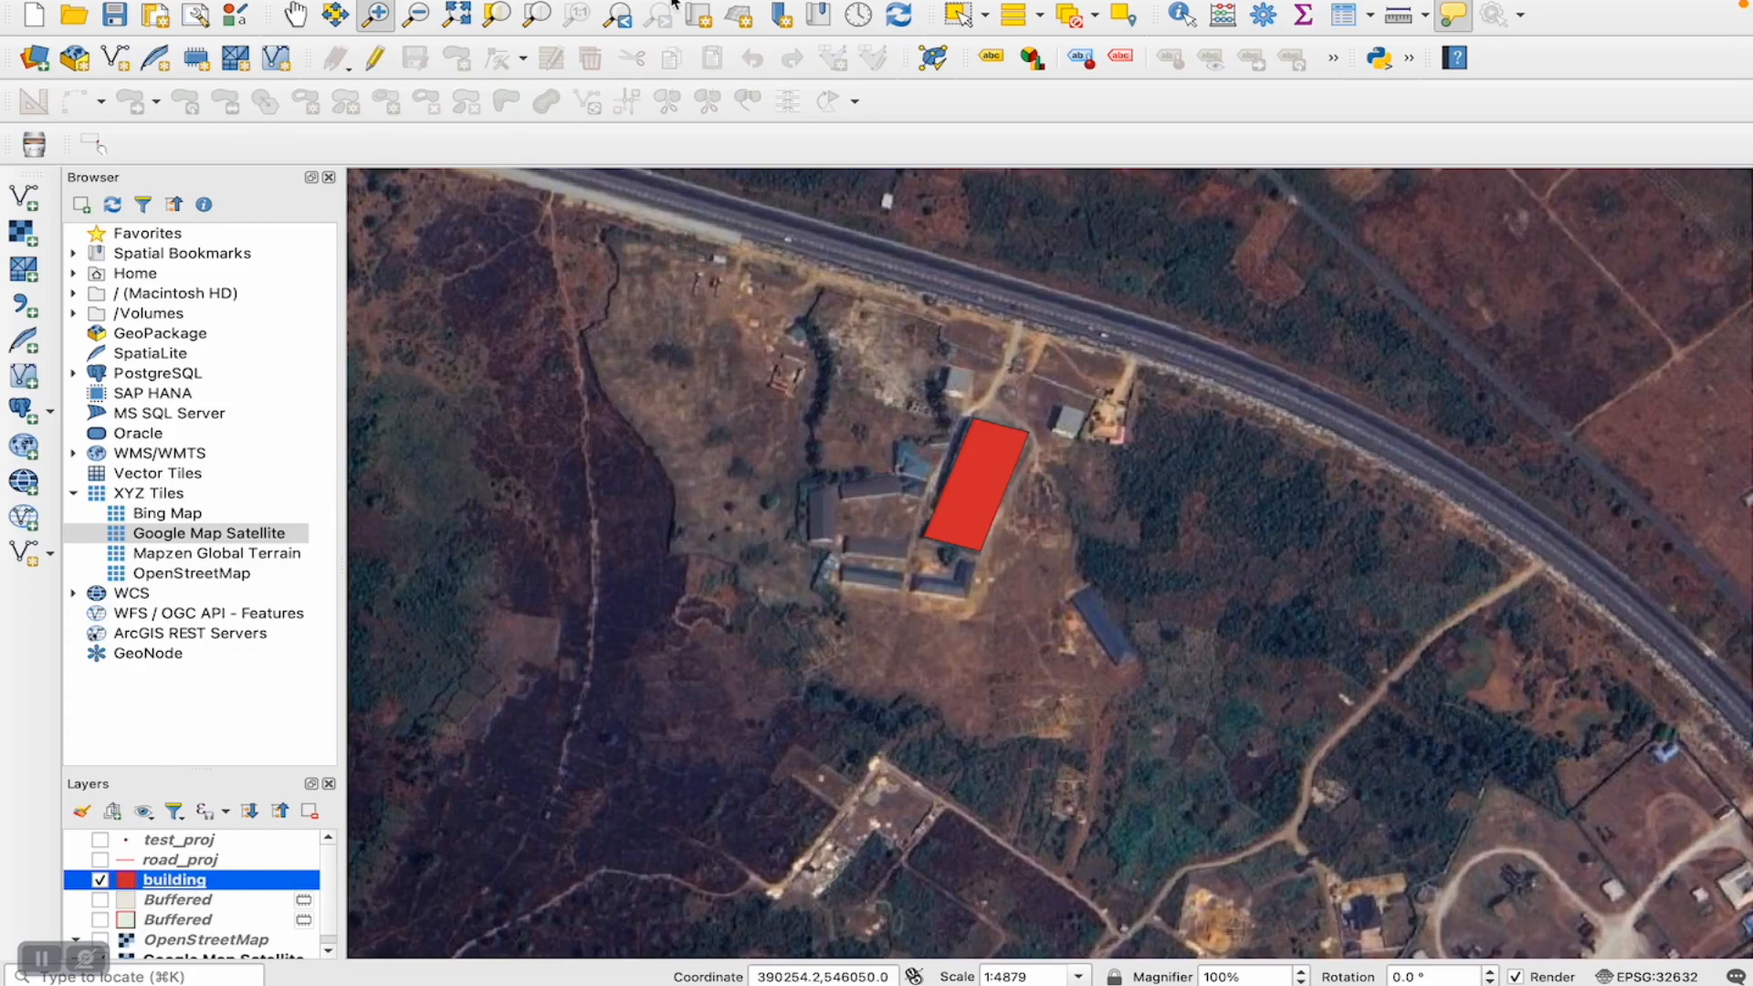
click(546, 9)
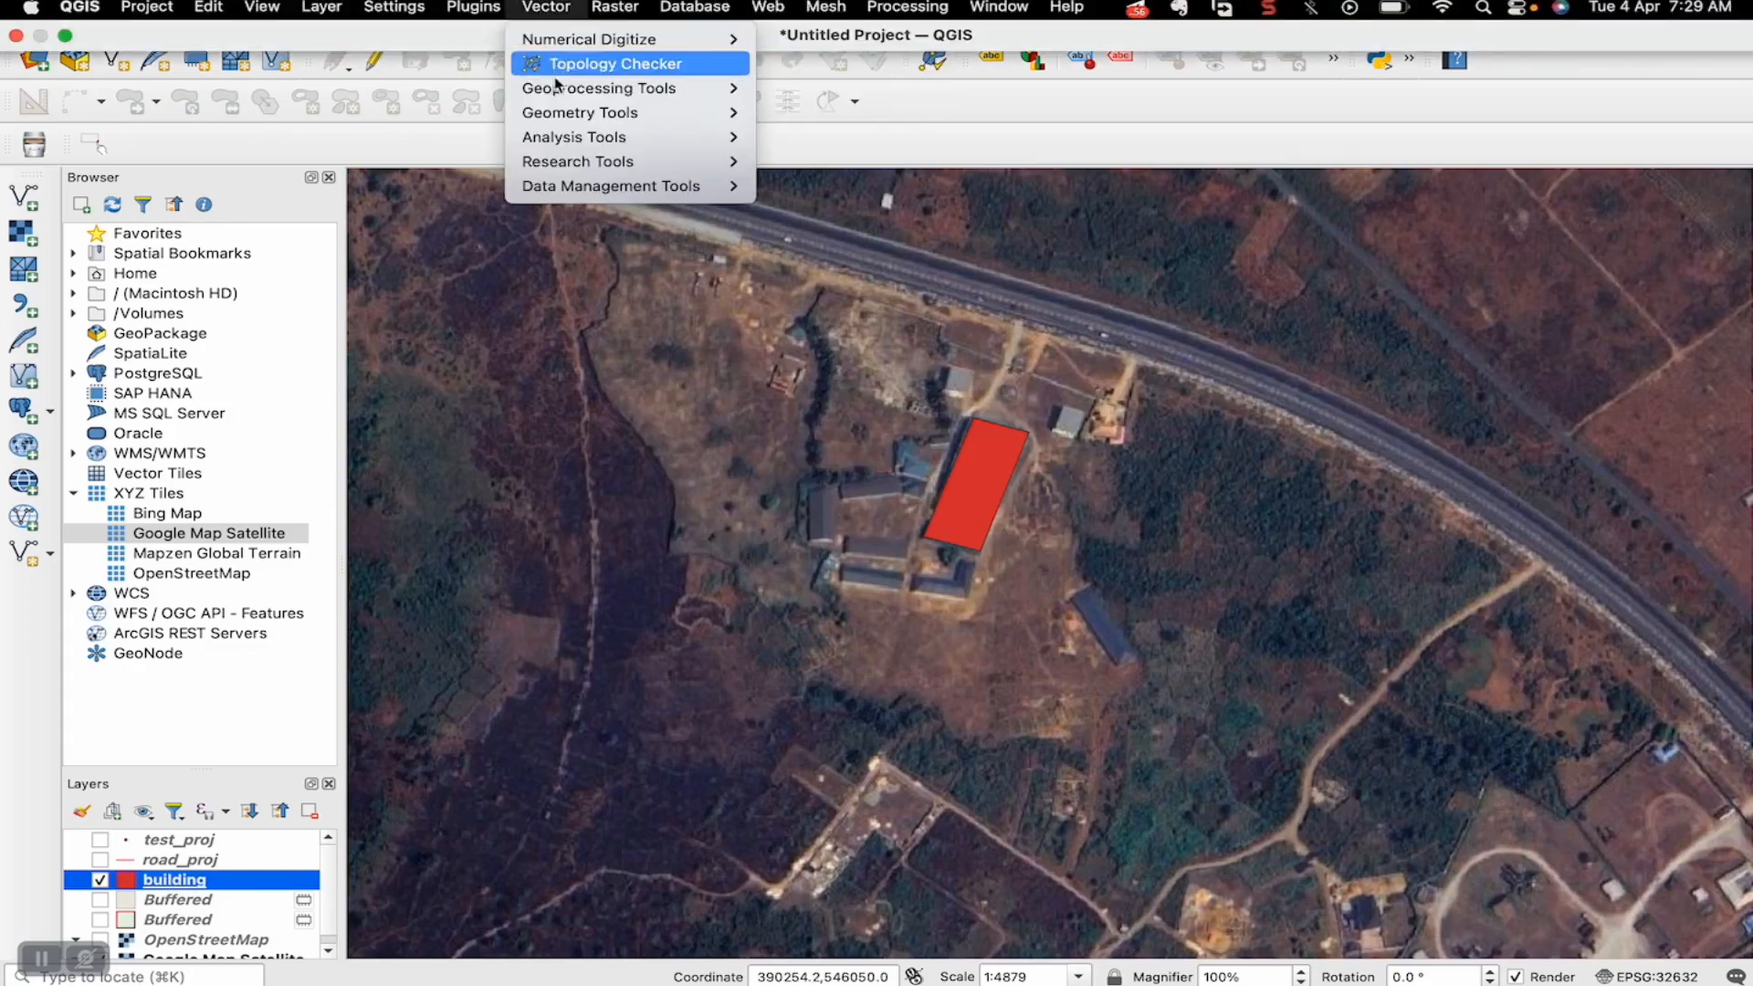
mouse_move(568, 89)
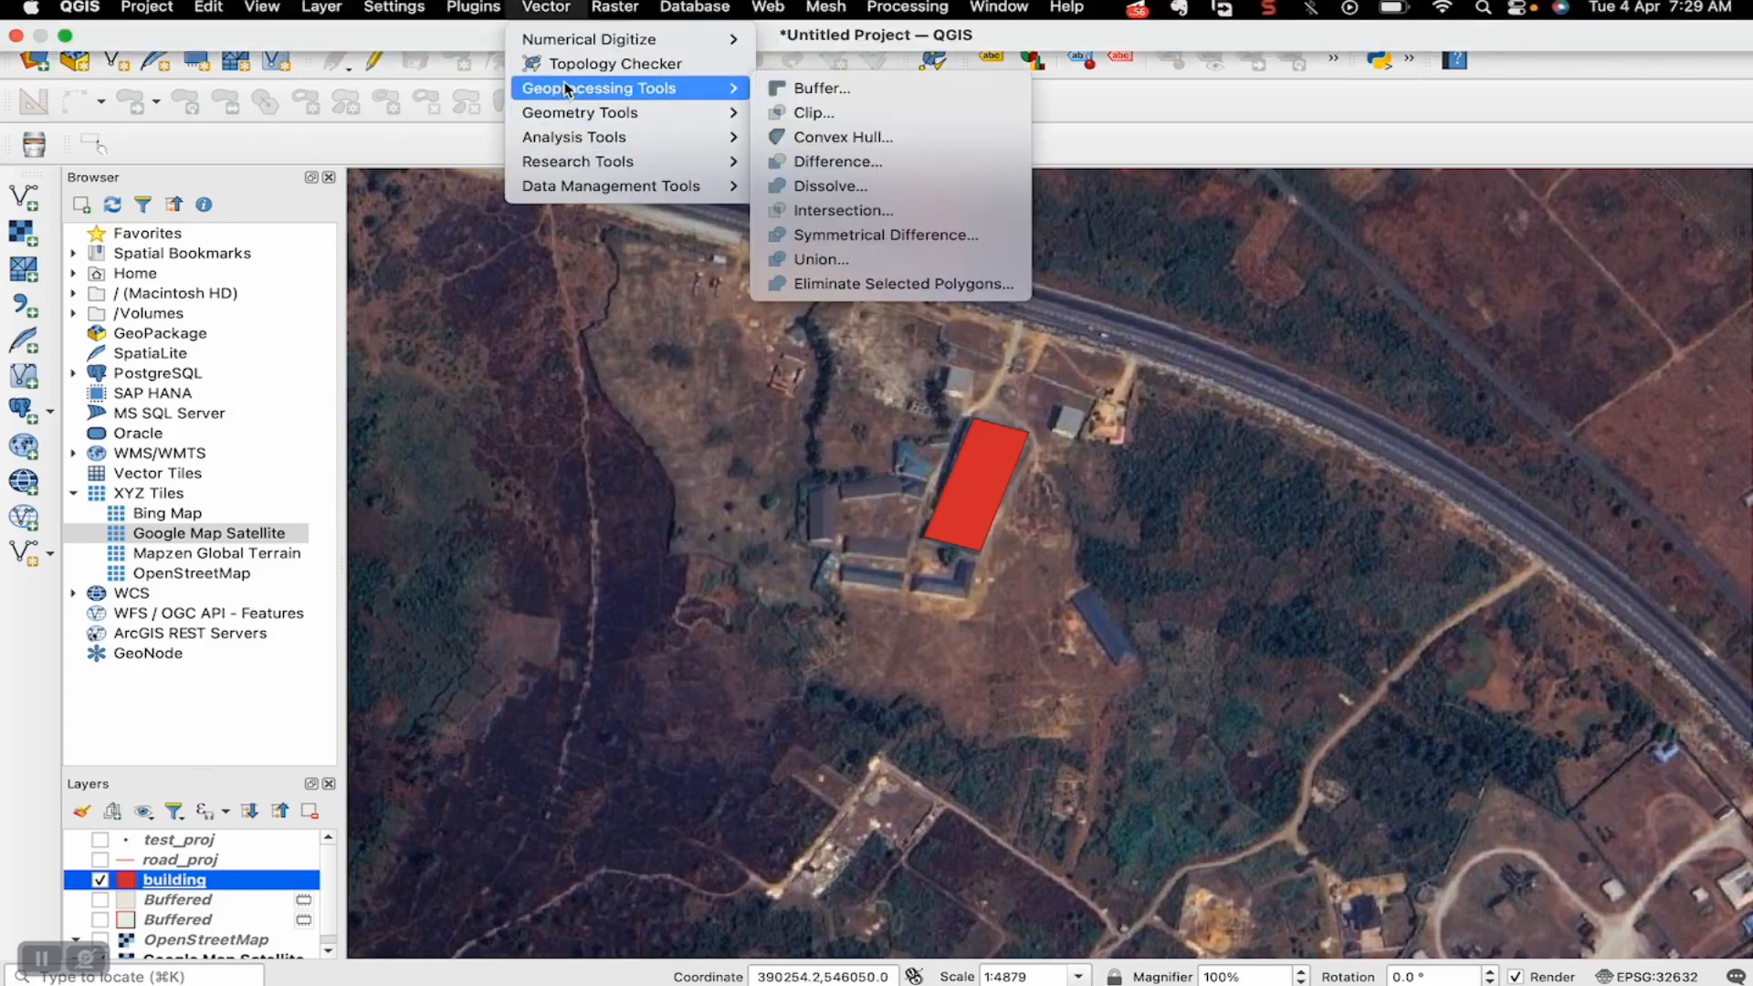
click(808, 87)
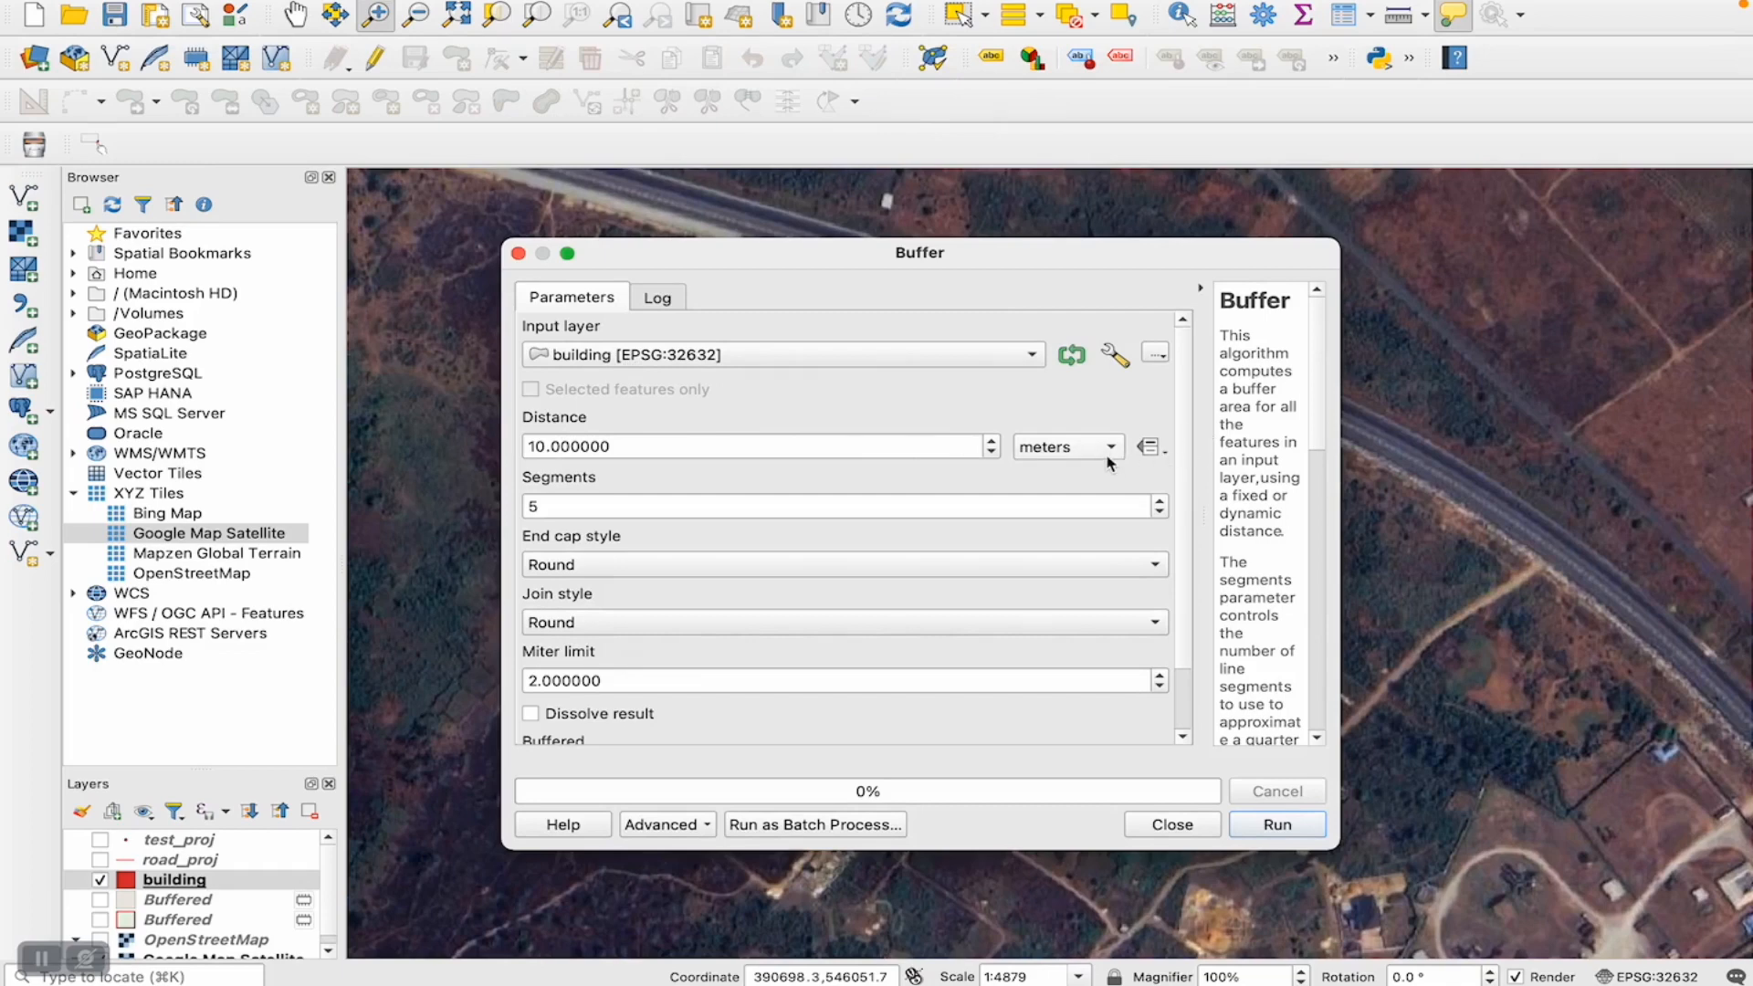
- Buffer the building layer by 30 meters and place the building layer above the resulting buffer in the layer order
drag(976, 255, 931, 299)
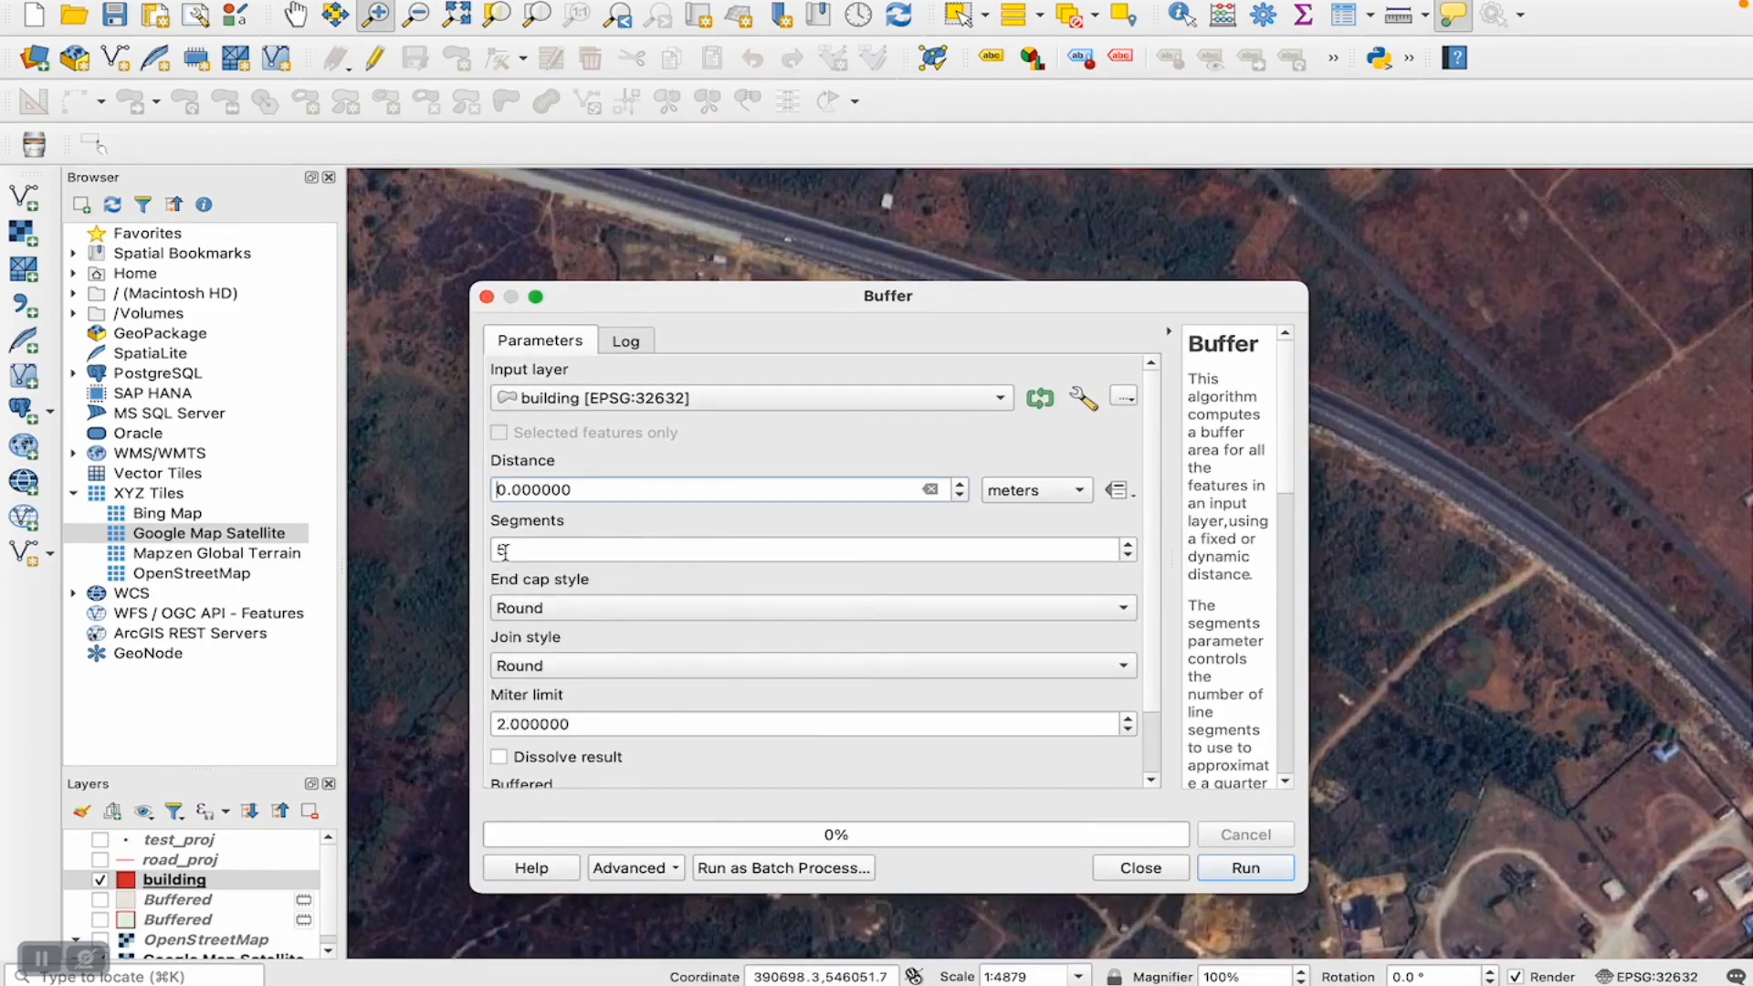
key(BackSpace)
text(3)
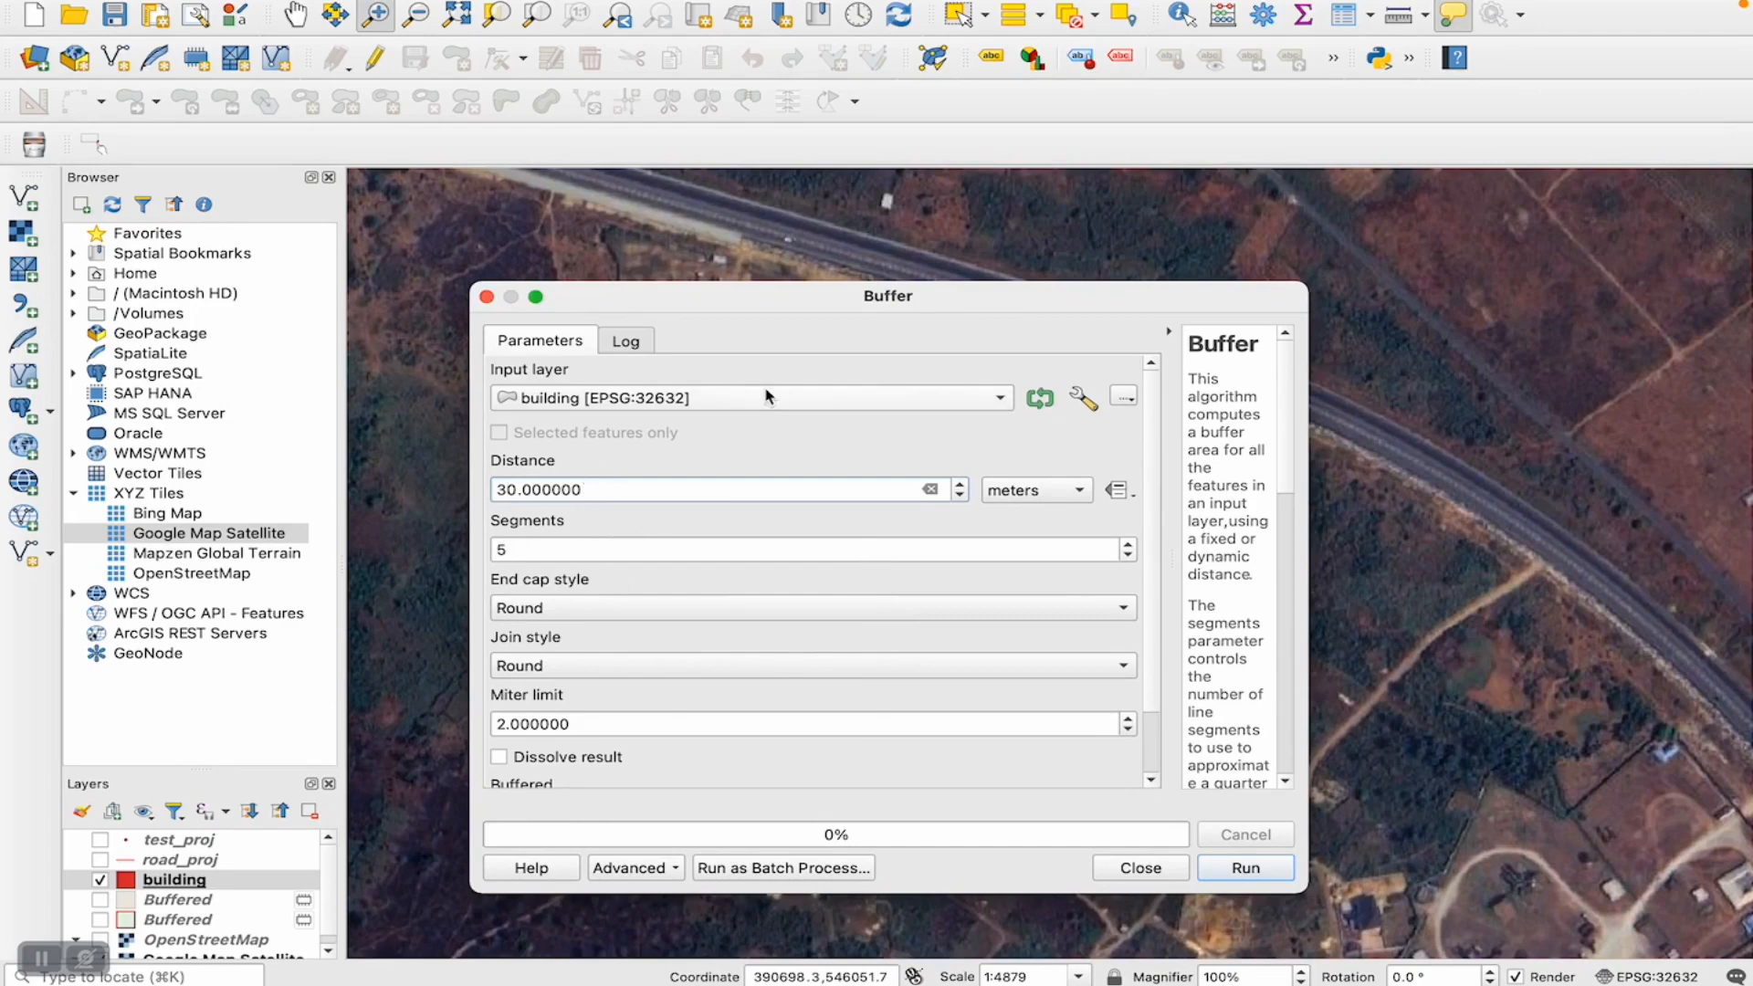
drag(758, 305, 777, 267)
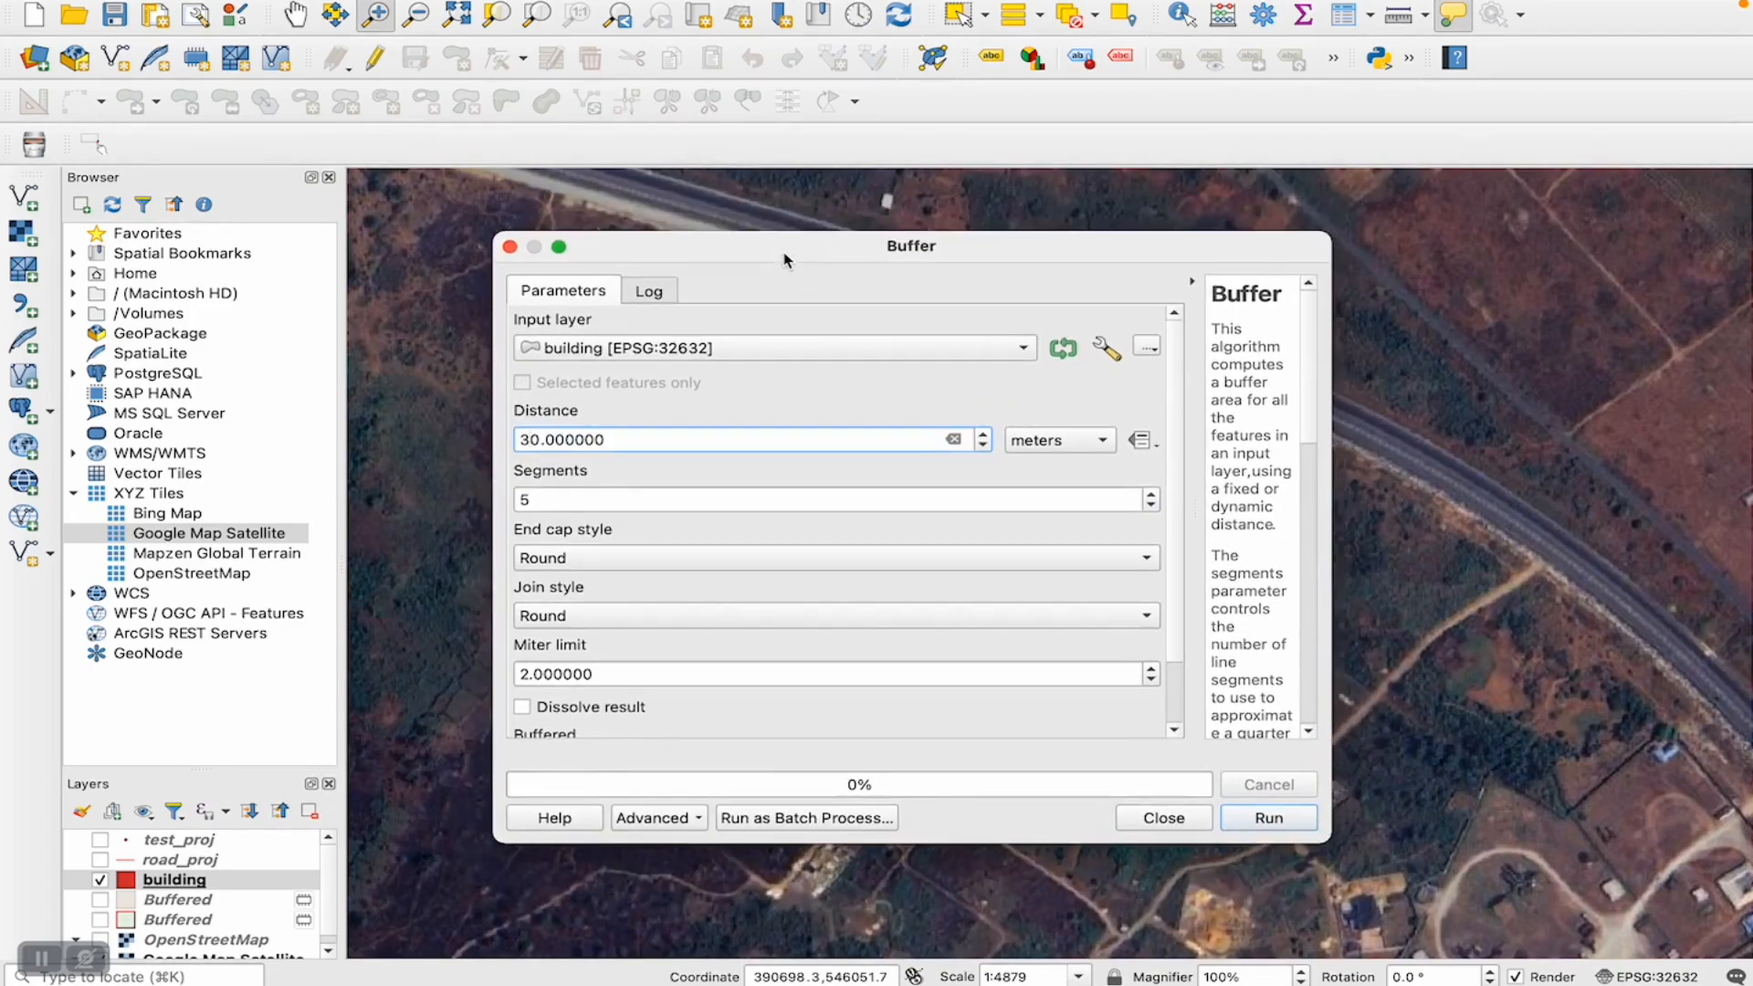
click(1268, 819)
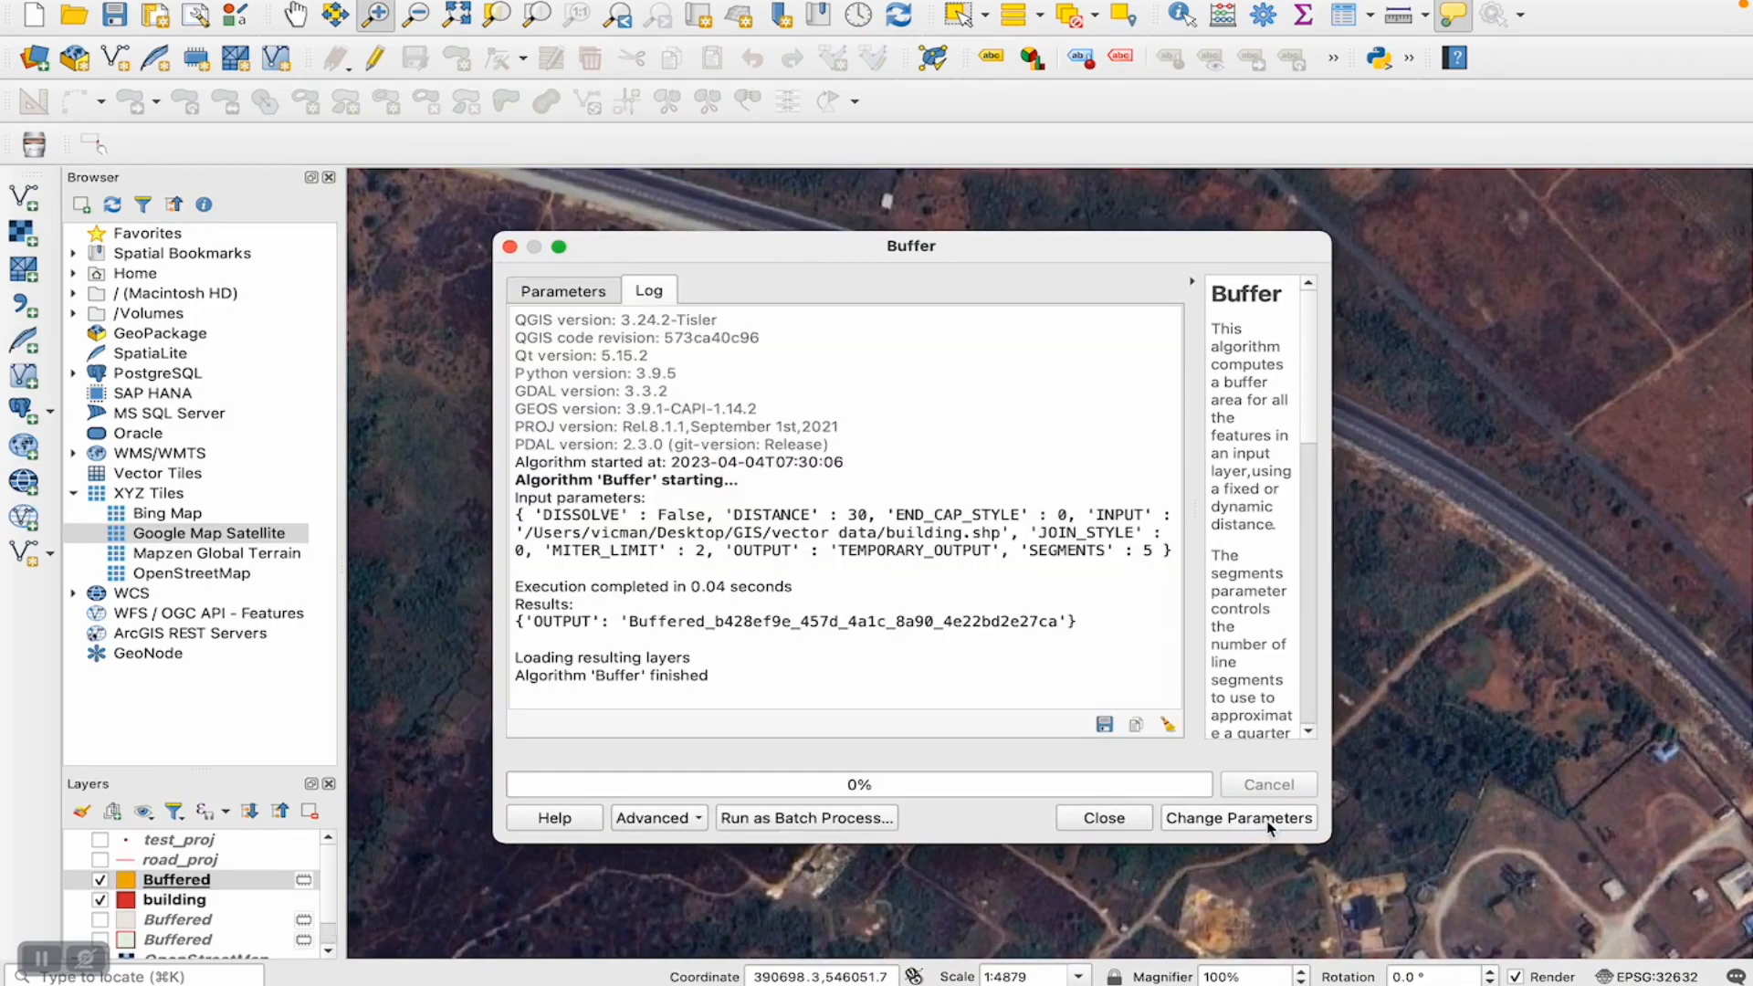
click(1103, 818)
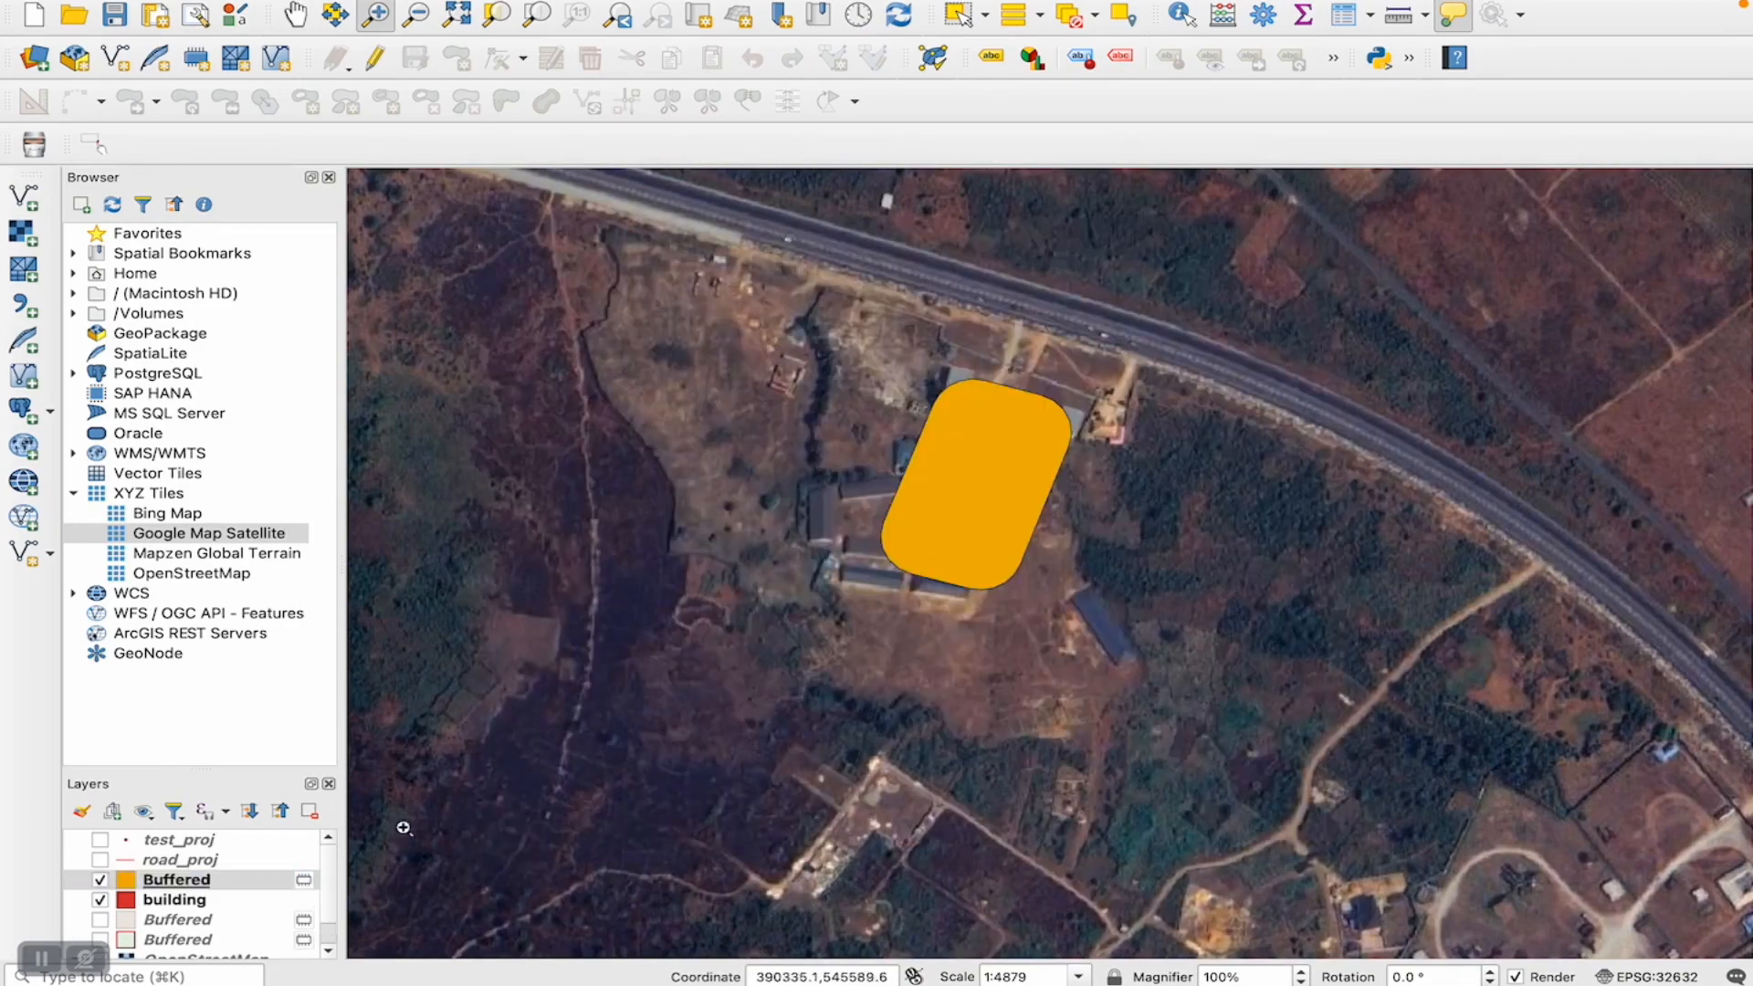
drag(160, 905, 160, 872)
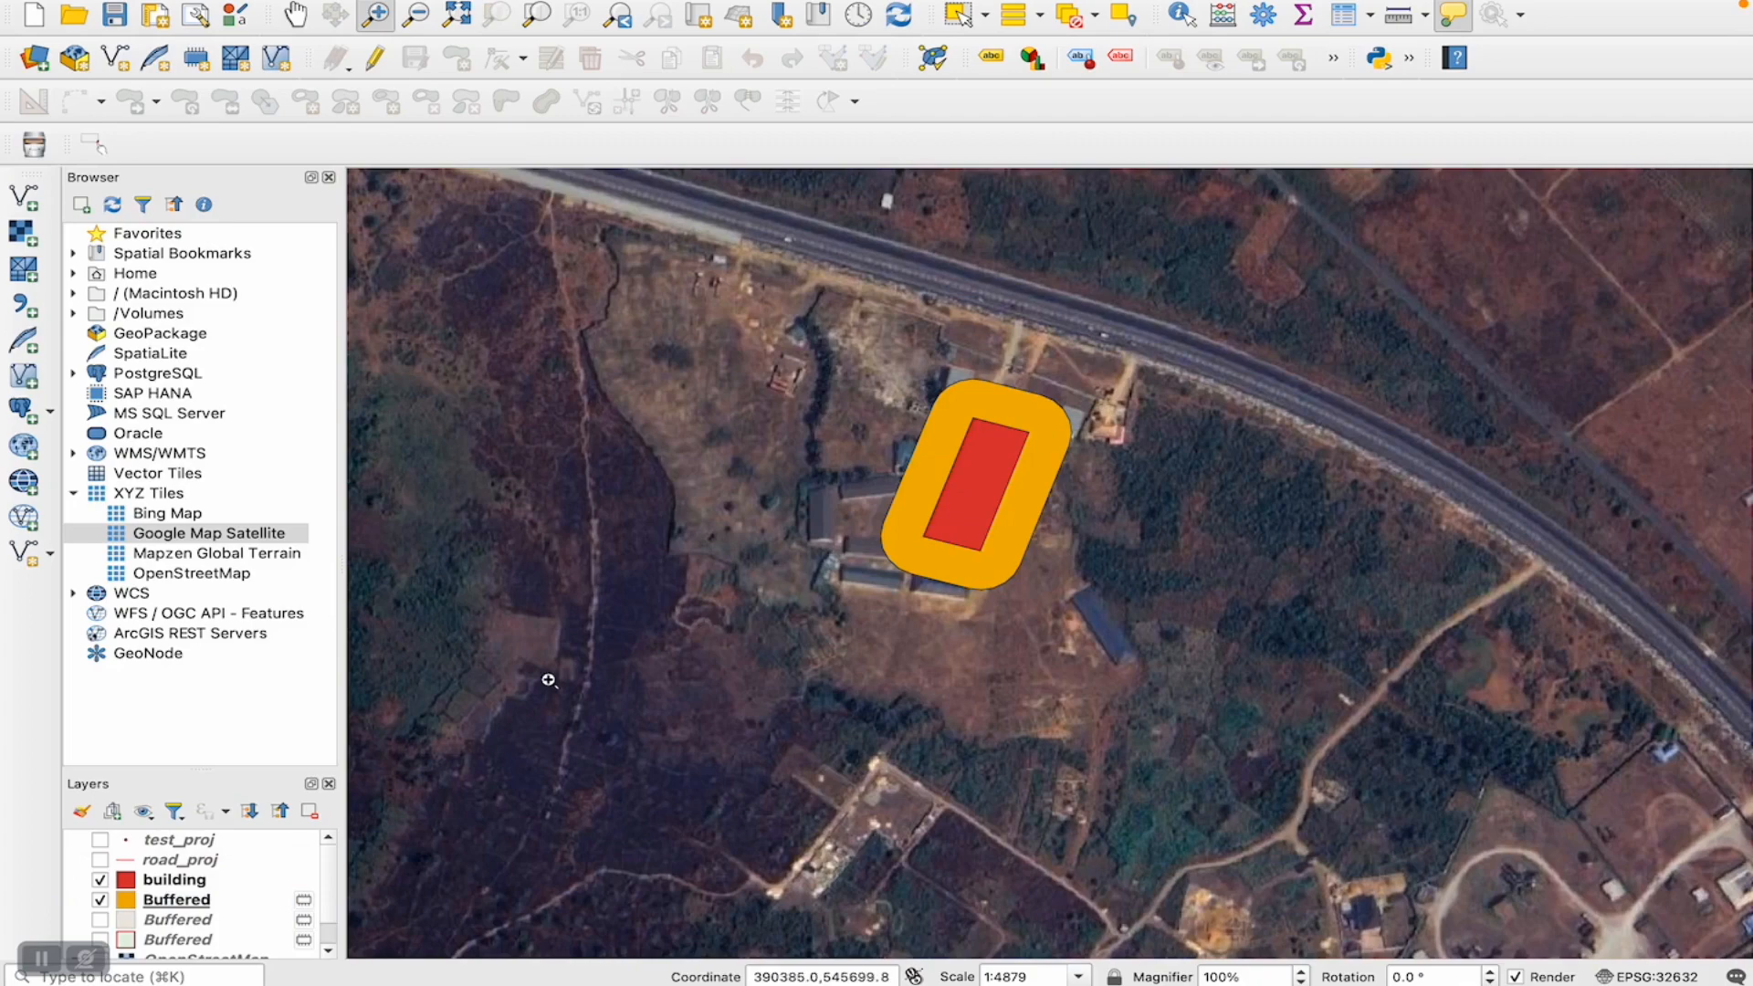
- Set the simple fill color opacity of the building's buffer layer to 28% and apply the symbology
right_click(157, 906)
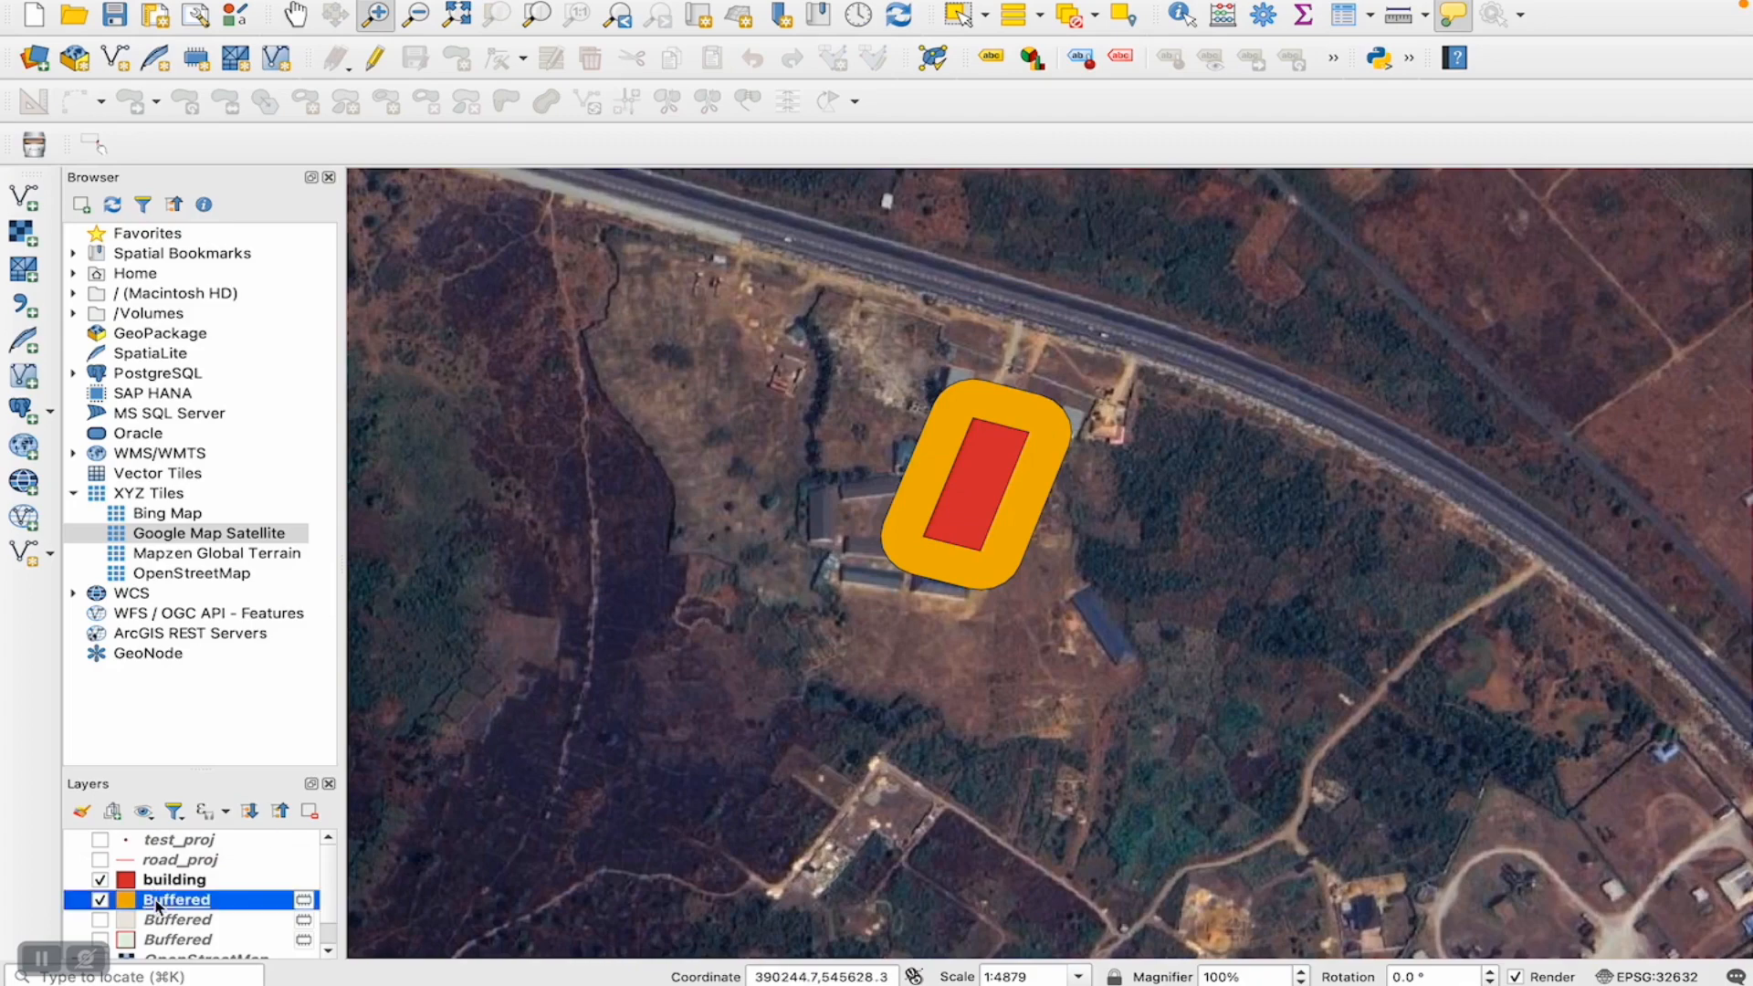
click(217, 894)
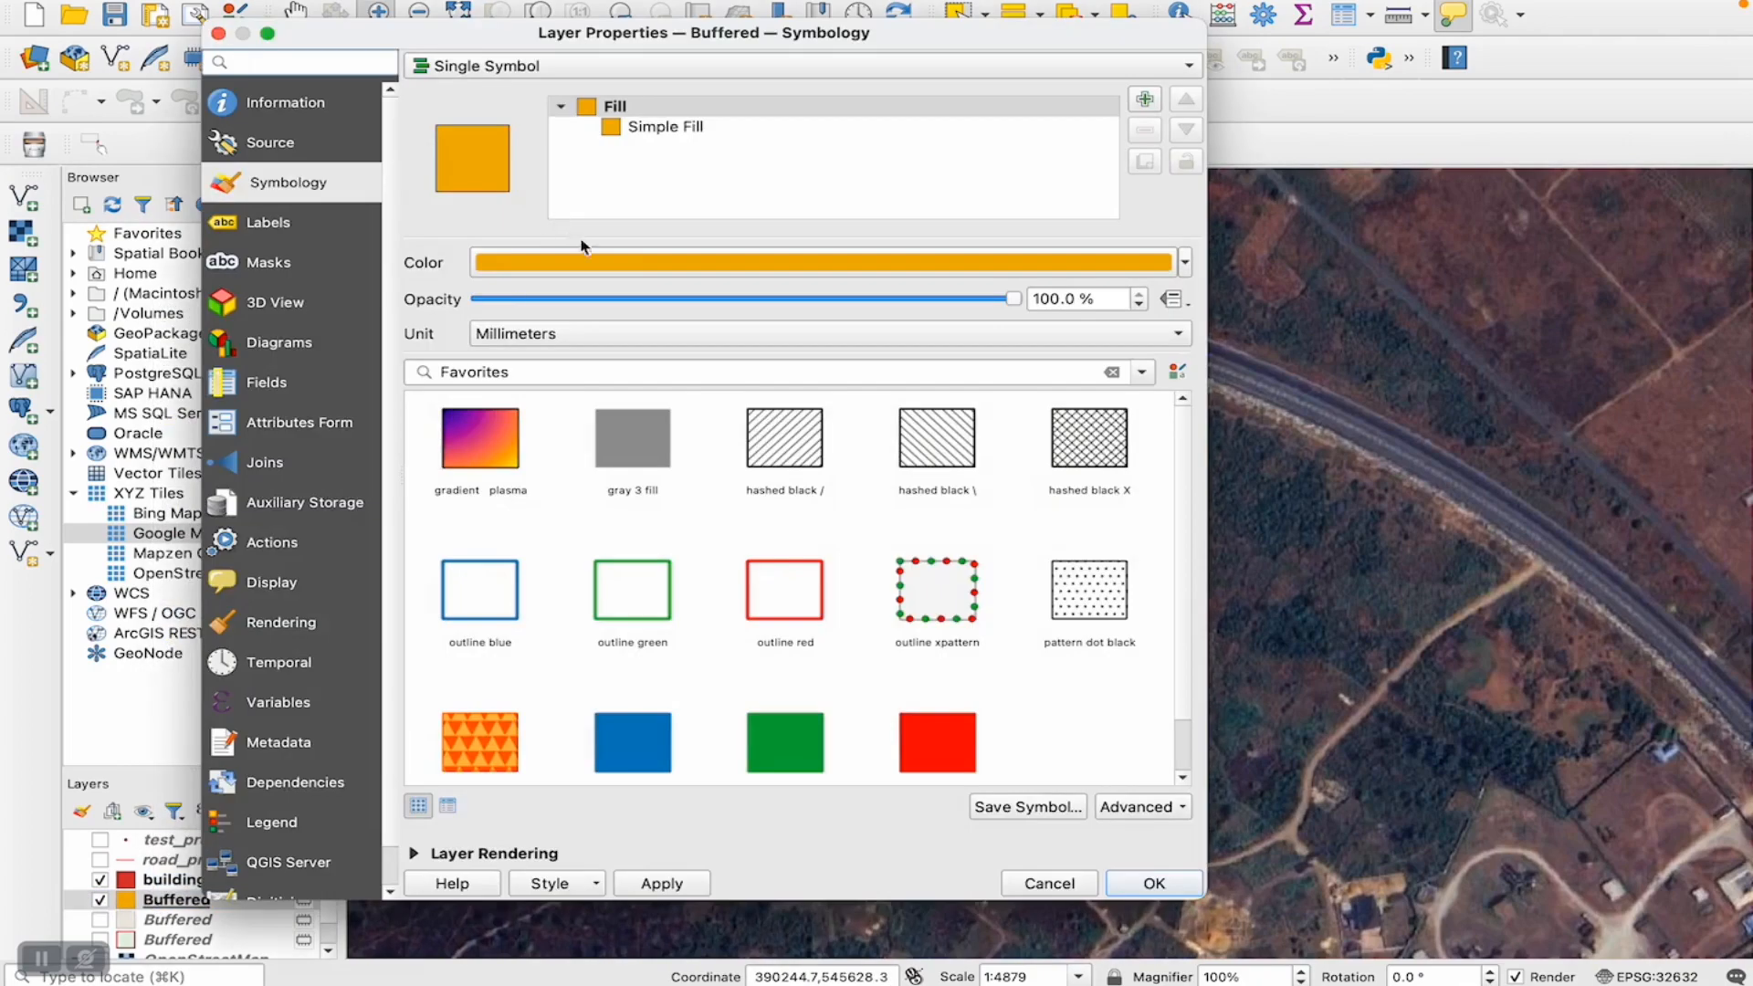
click(666, 130)
click(850, 305)
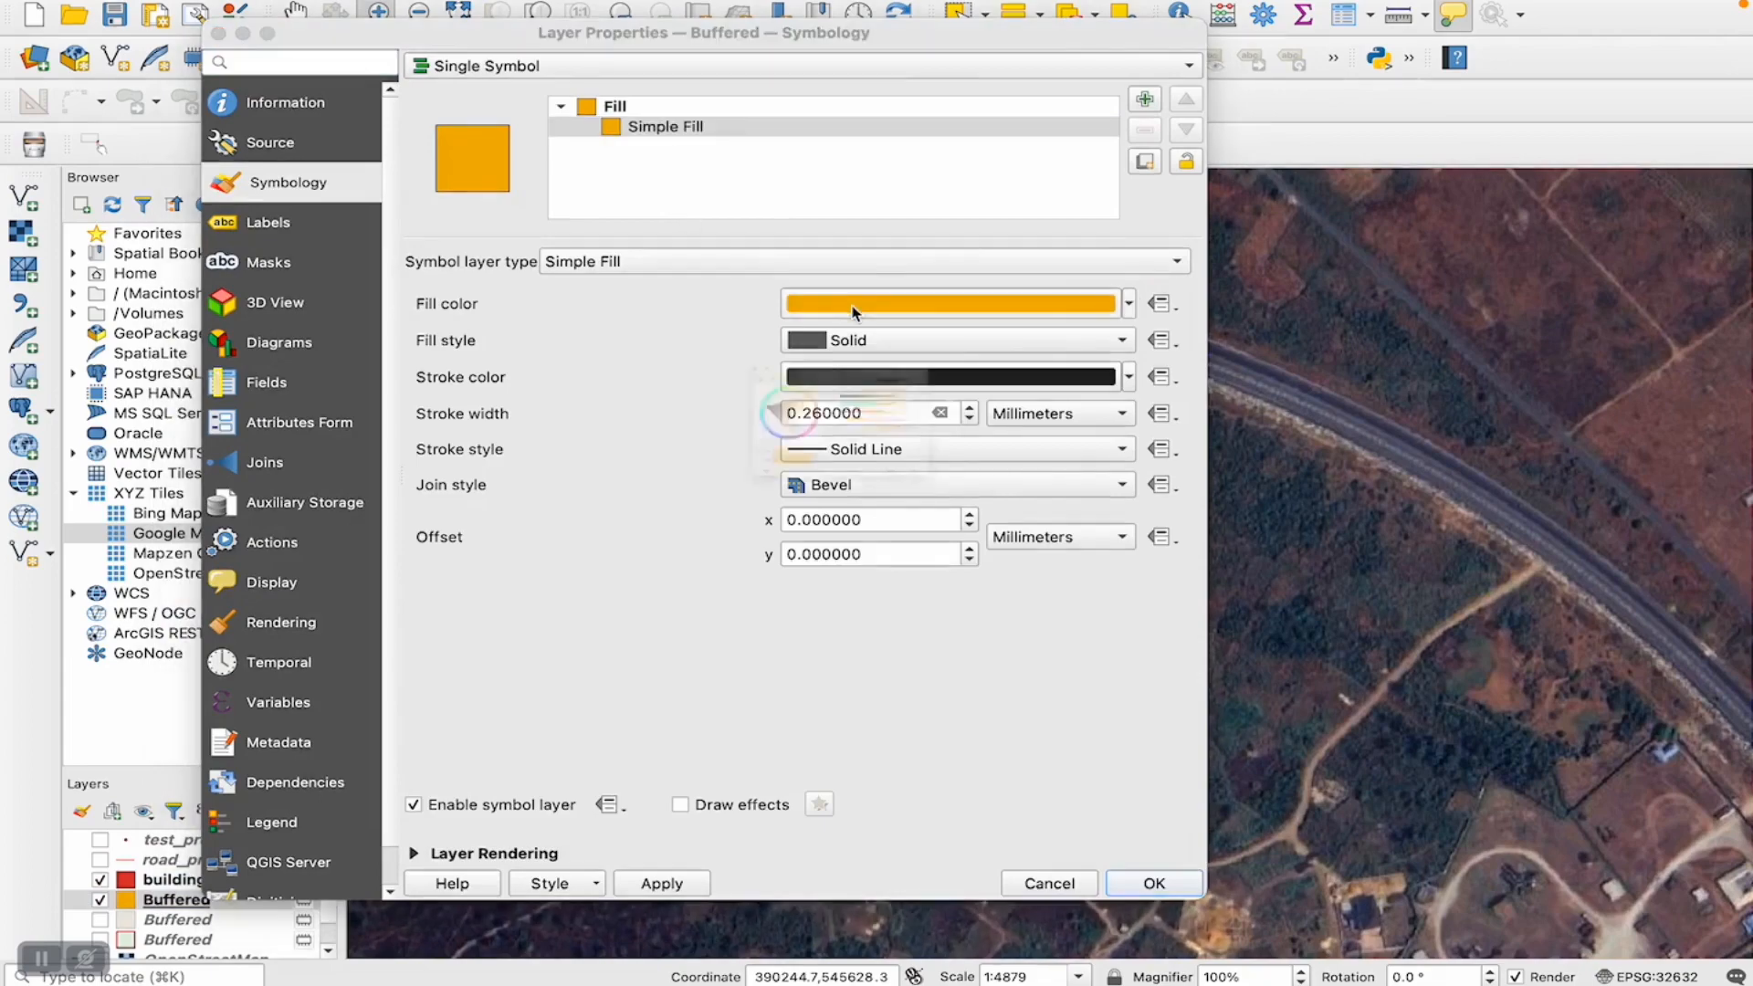
click(931, 449)
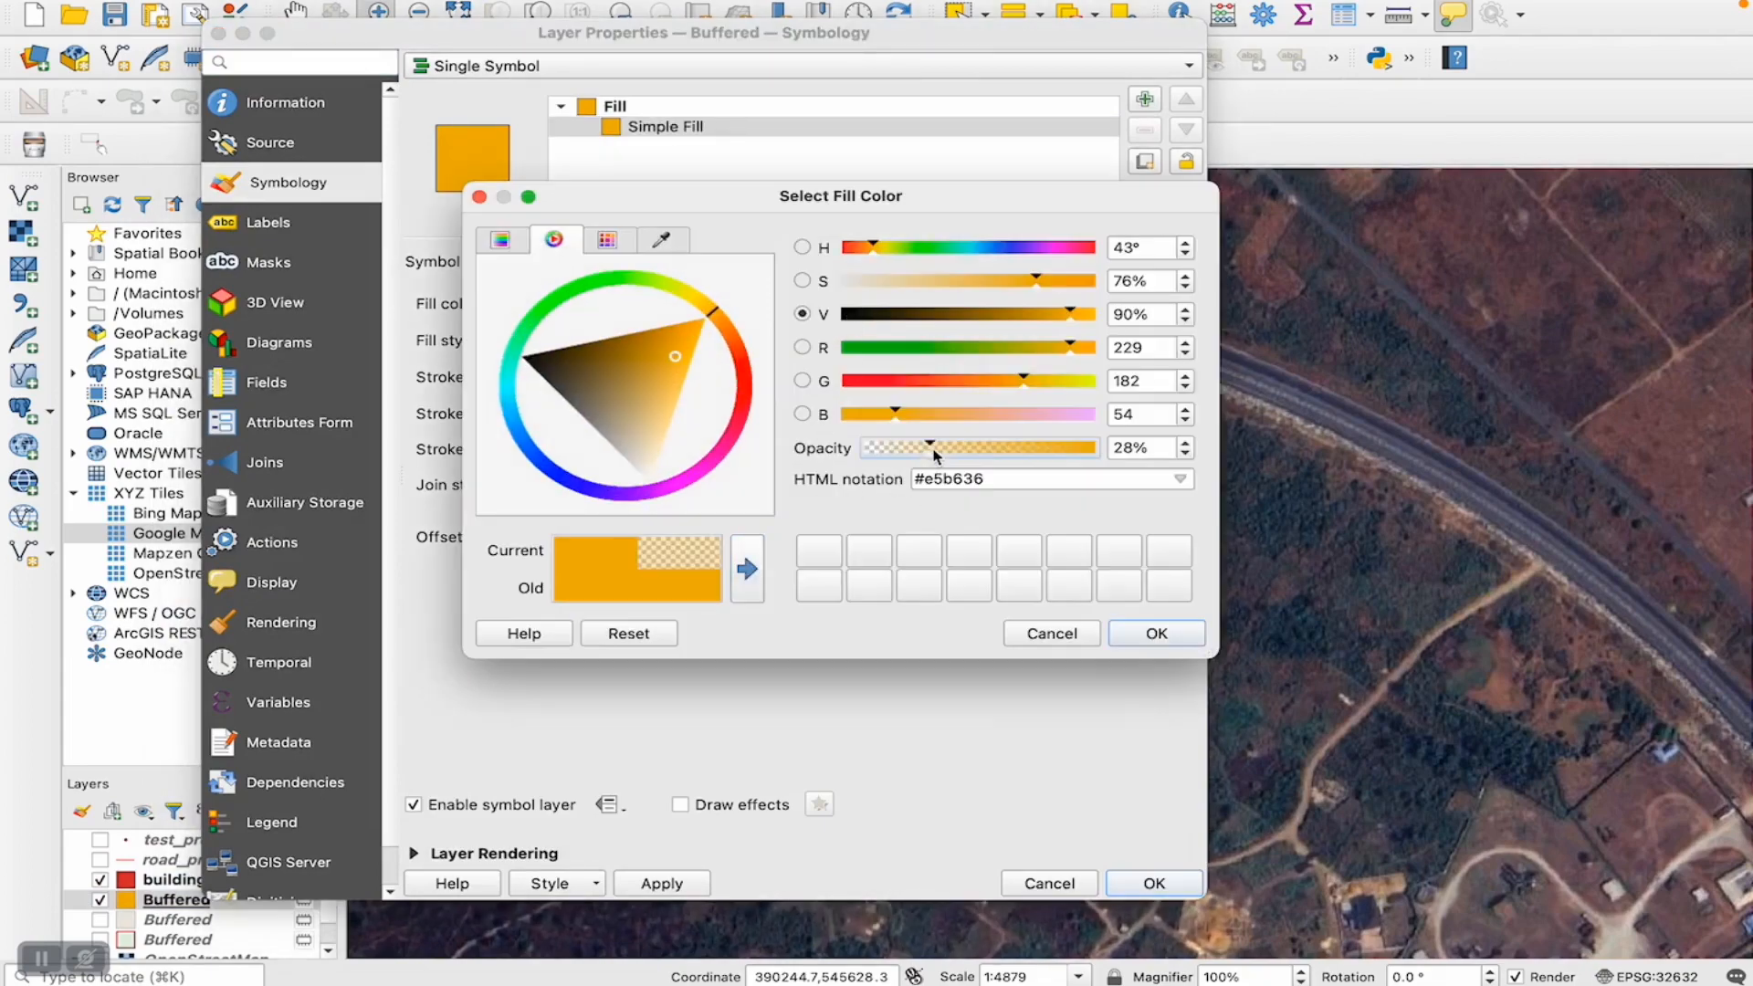
click(1160, 633)
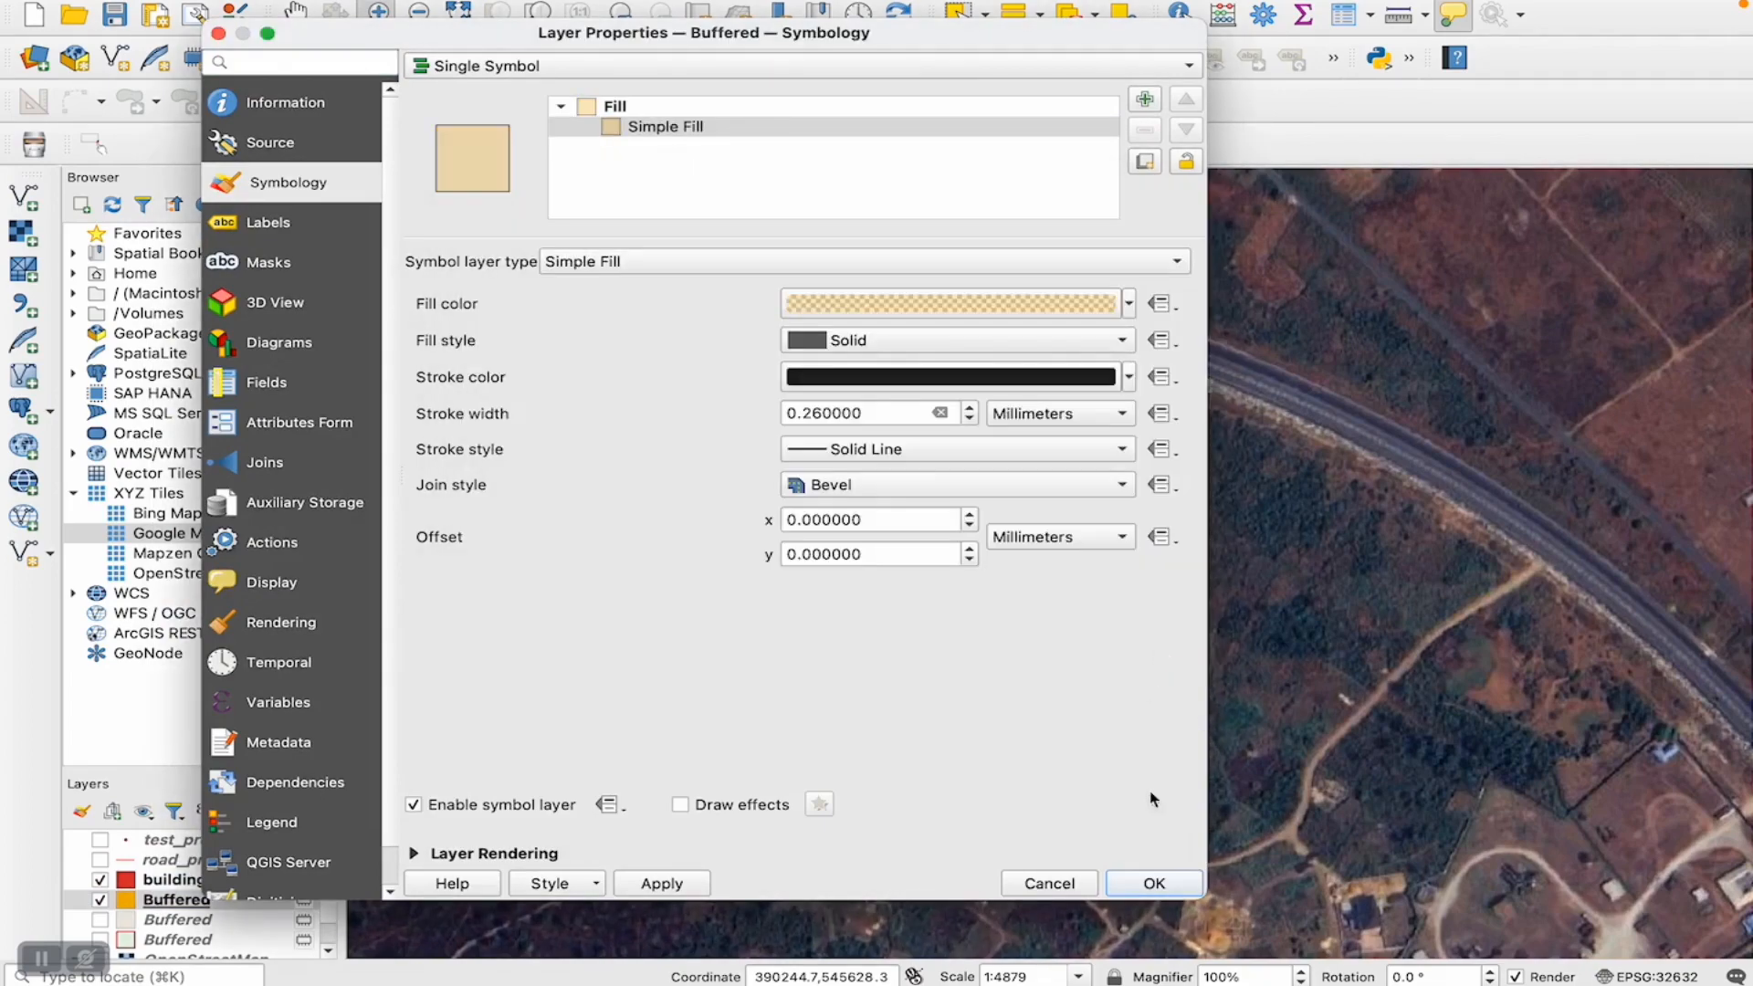
click(1154, 884)
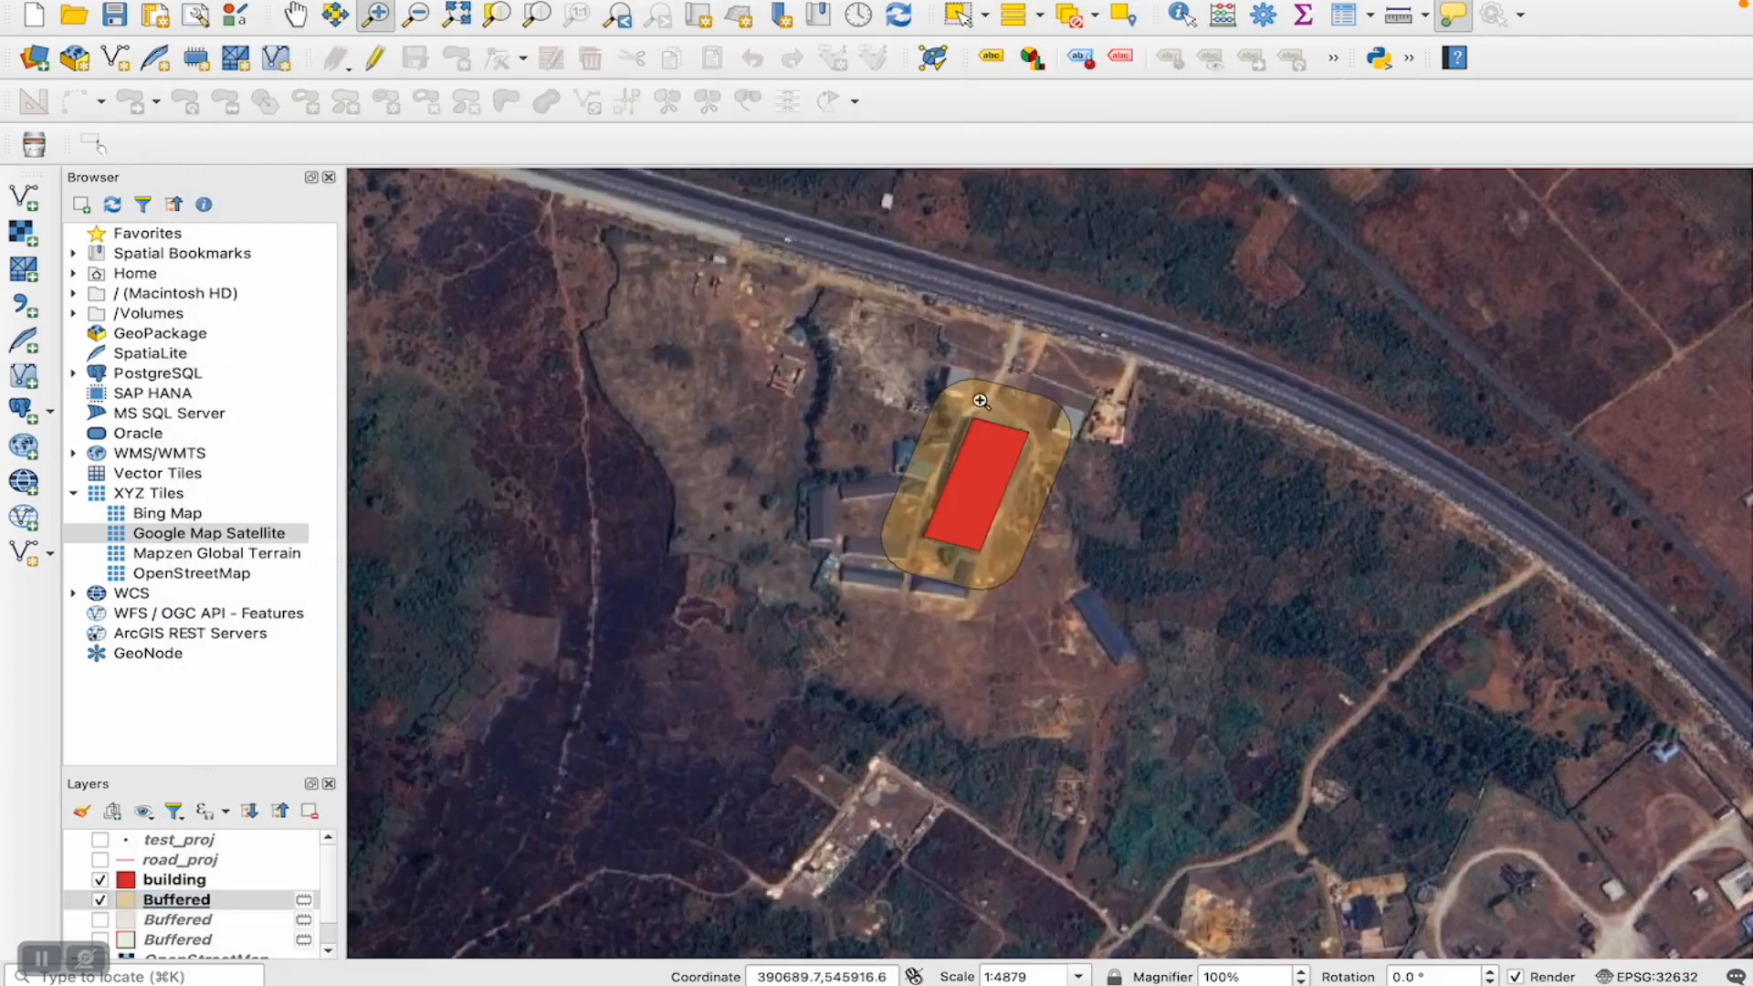
- Examine the buffer zone around the building up close, and switch to the Jamboard slide on vector buffers
drag(900, 366, 1059, 598)
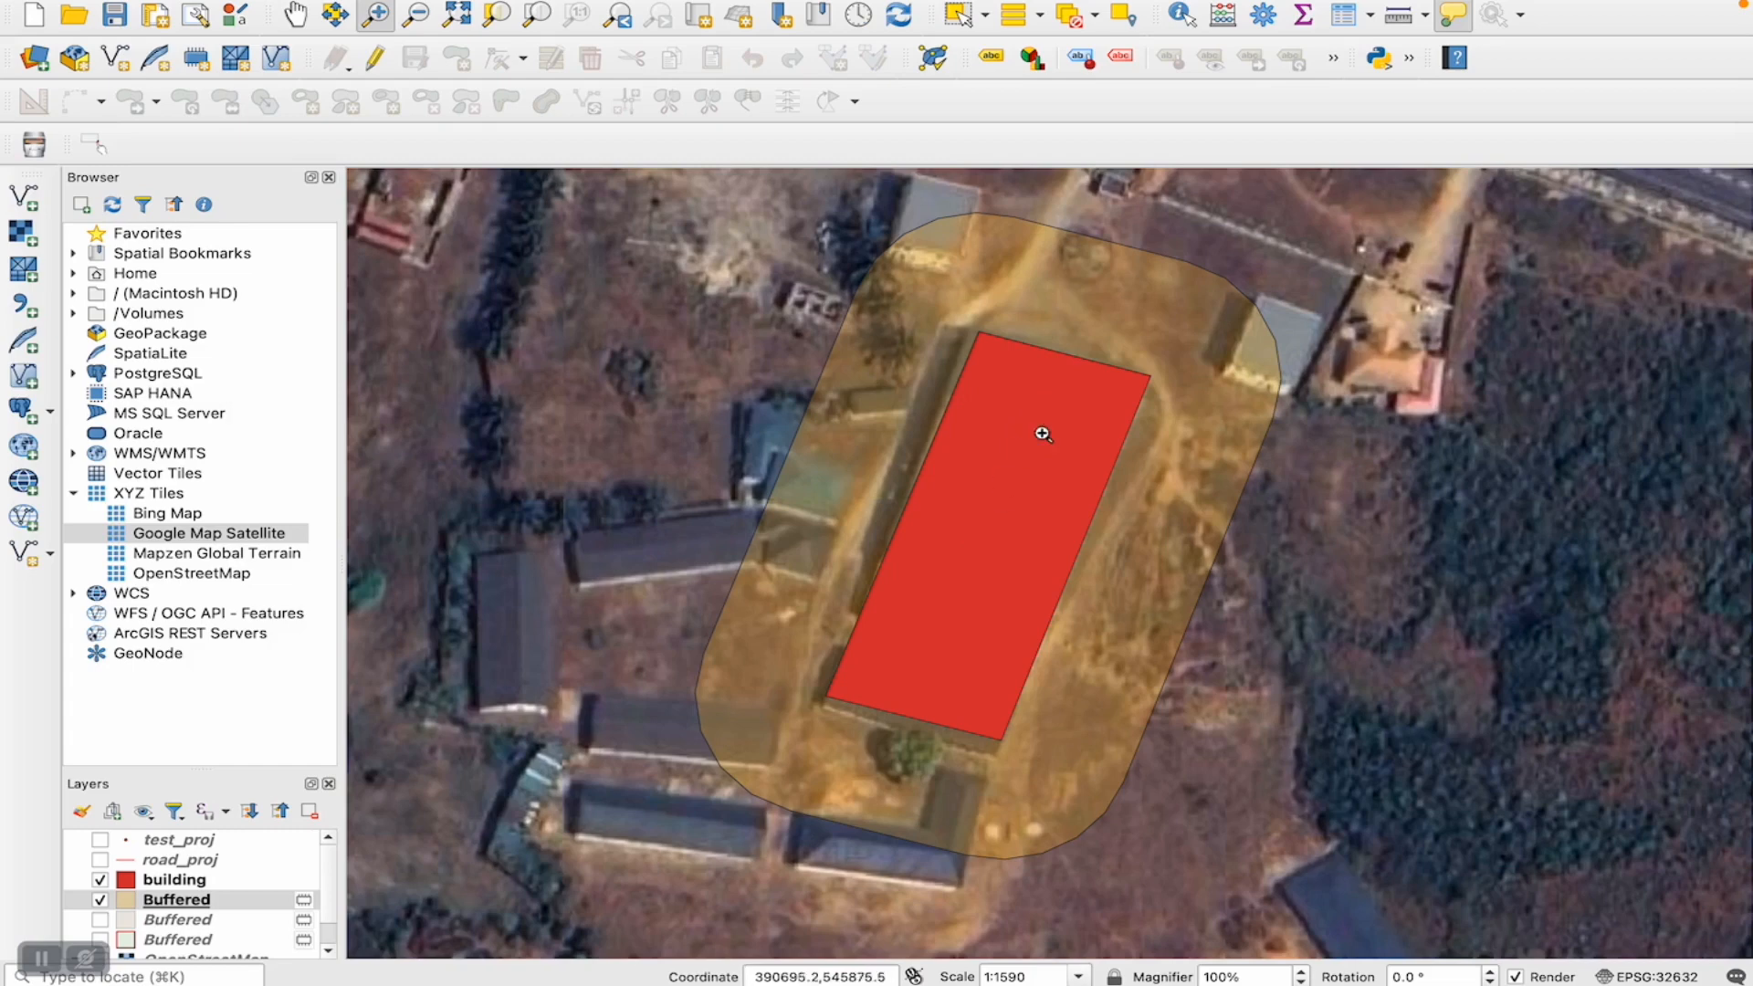
mouse_move(1004, 303)
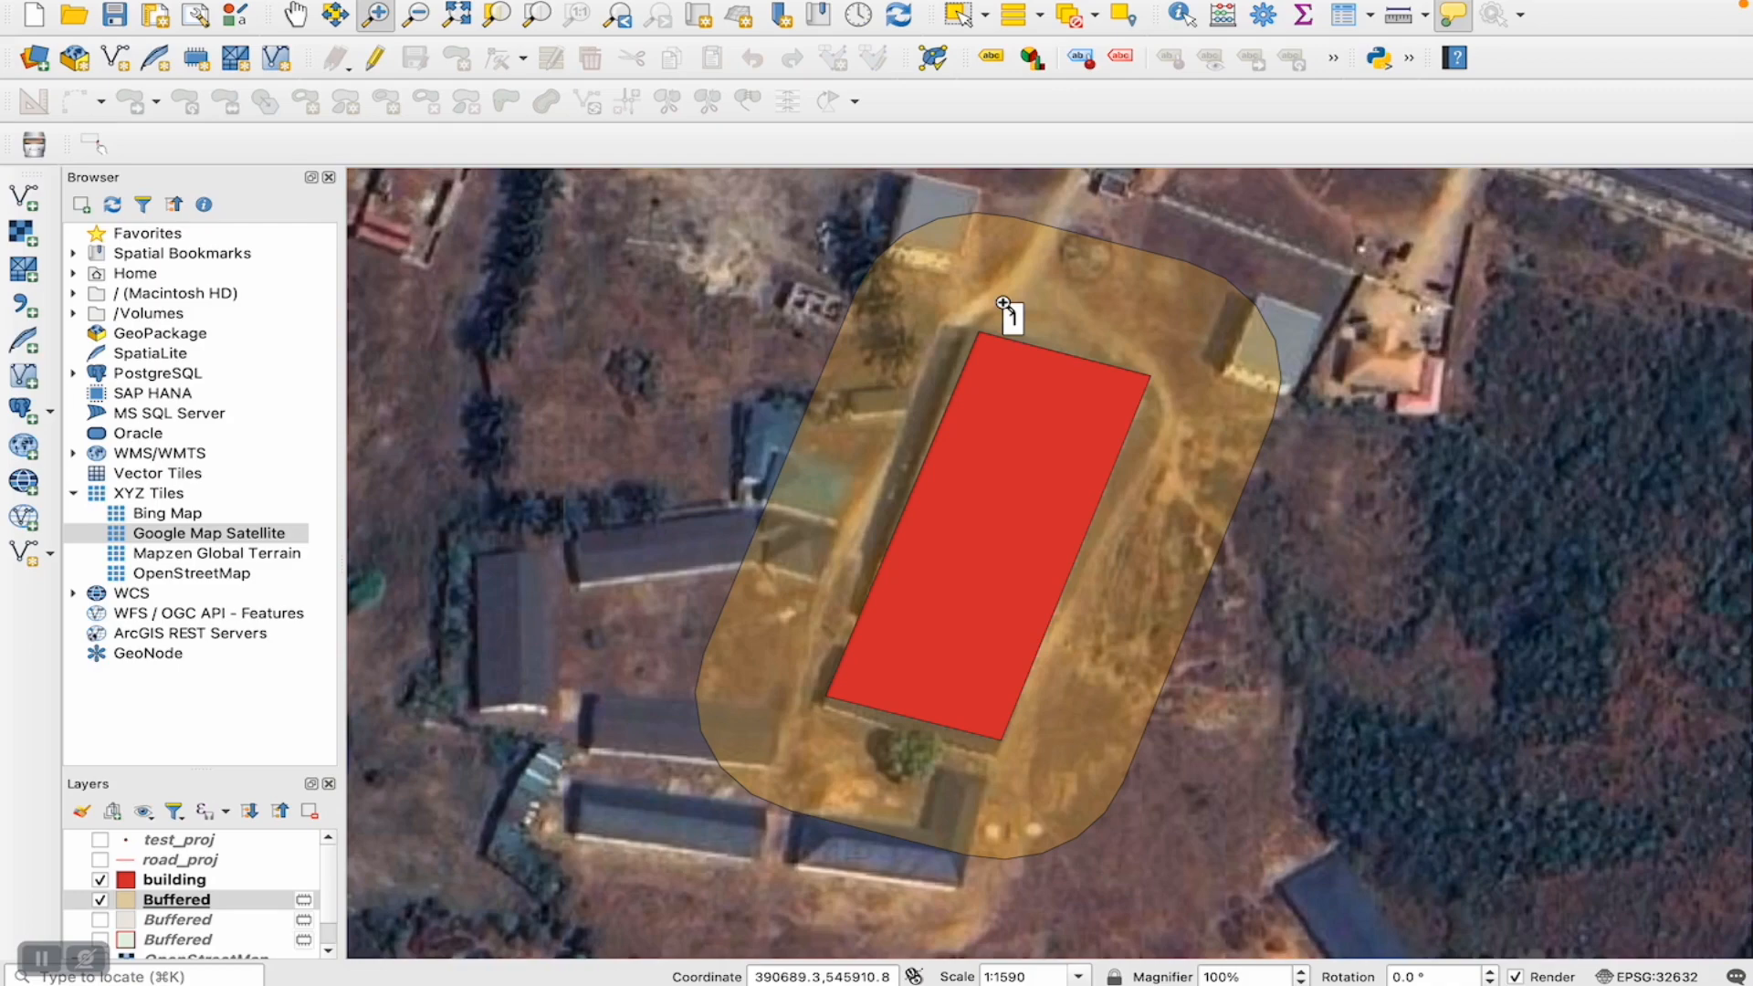
key(ctrl+Right)
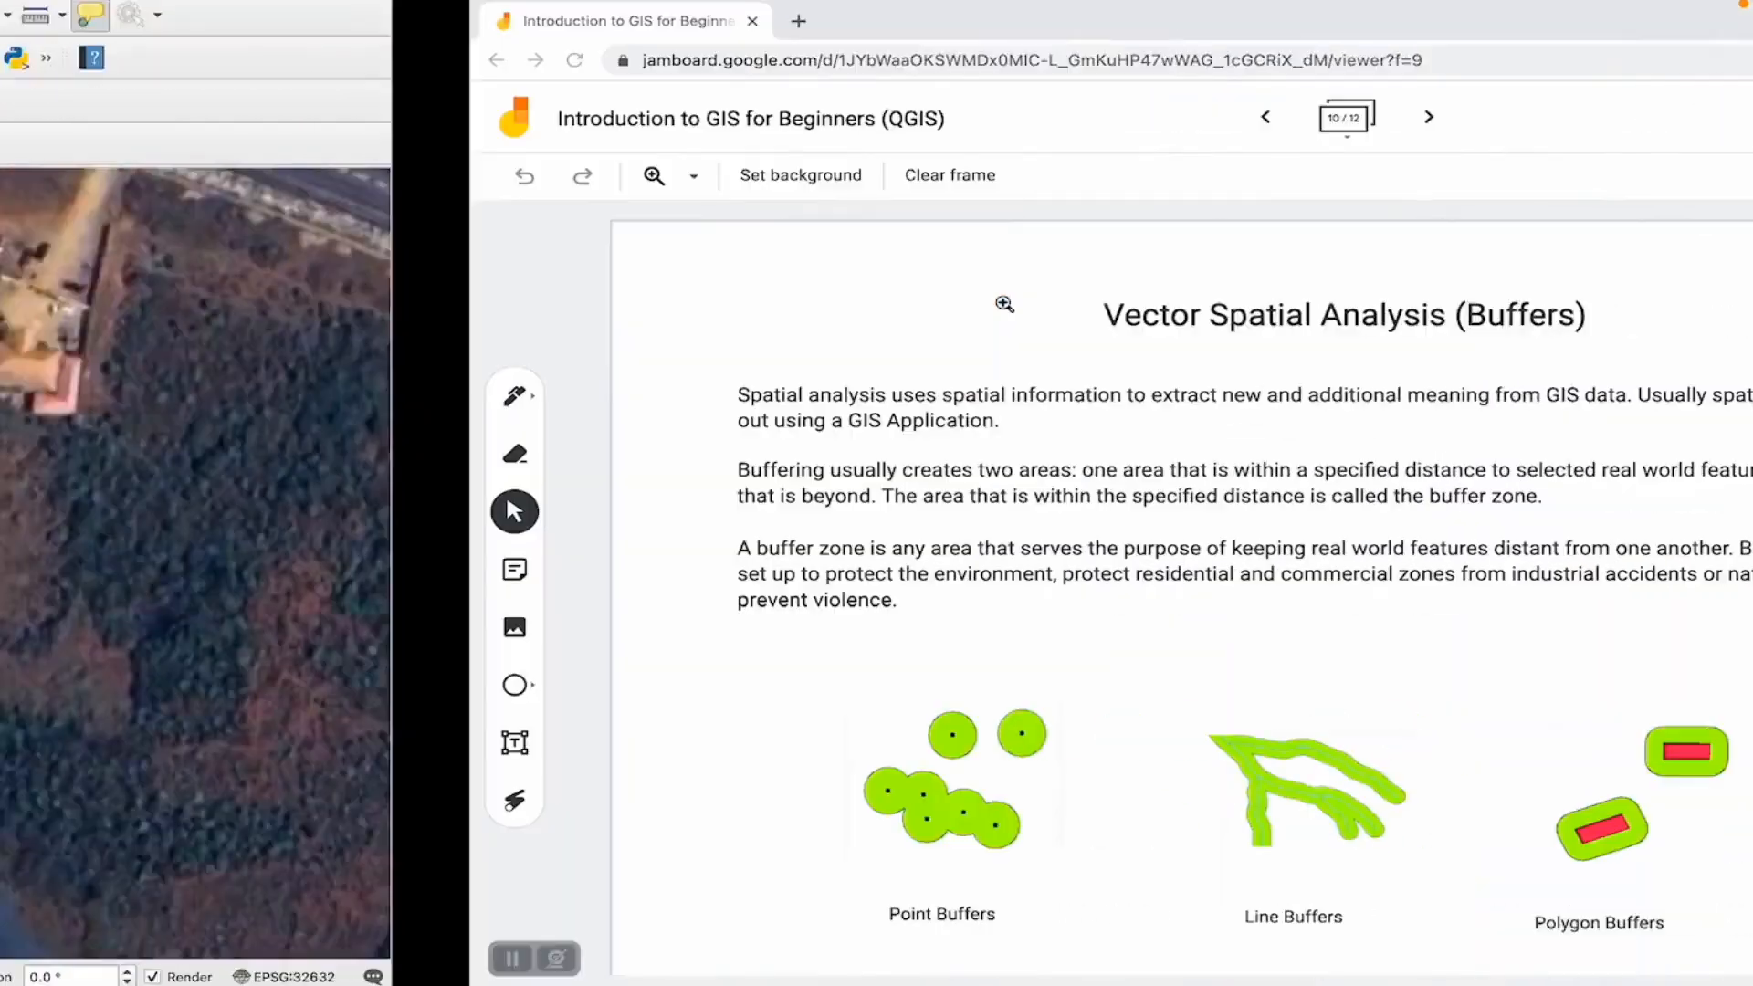